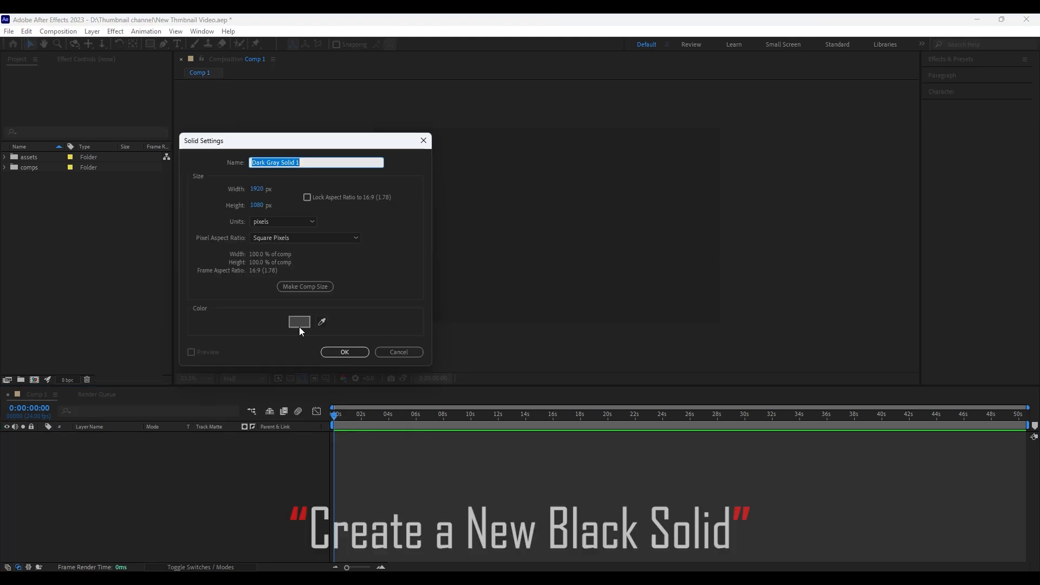
Create a 1920 × 1080 px solid layer coloured black
click(299, 323)
click(364, 153)
key(Return)
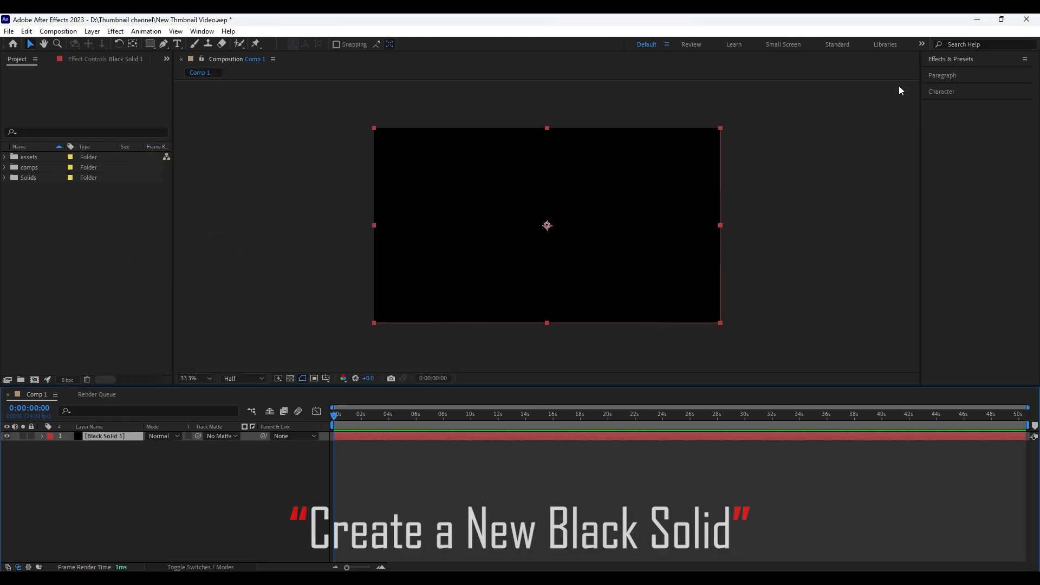
Place the dust and scratches overlay video from the assets folder in the composition and scale it to cover the whole frame
click(5, 157)
drag(33, 190, 536, 224)
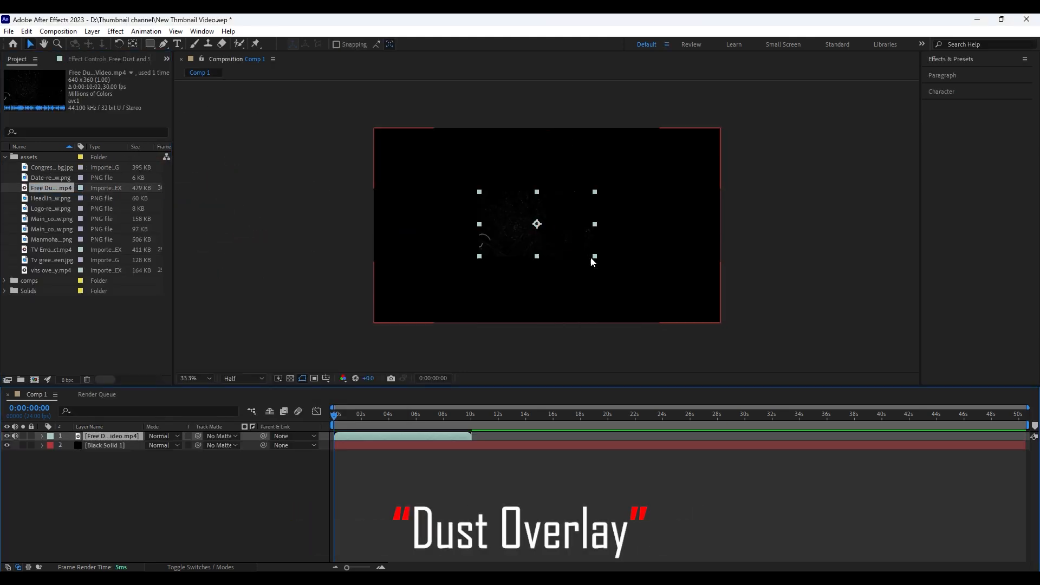
drag(590, 256, 629, 326)
drag(625, 283, 632, 287)
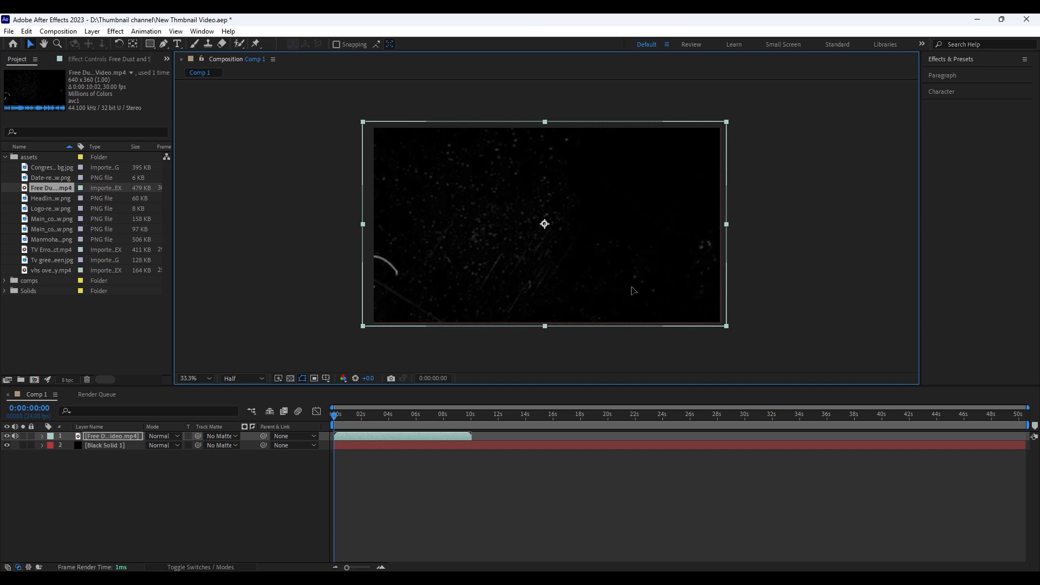
Set the dust overlay's blend mode to Screen, preview it, and set its opacity to 20%
click(161, 437)
click(206, 228)
key(space)
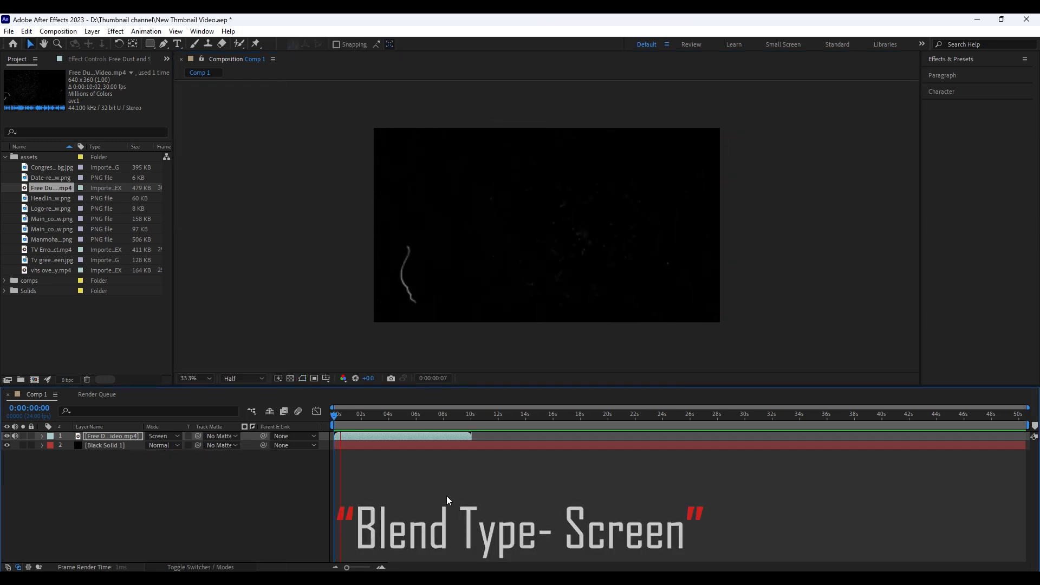
key(t)
click(155, 445)
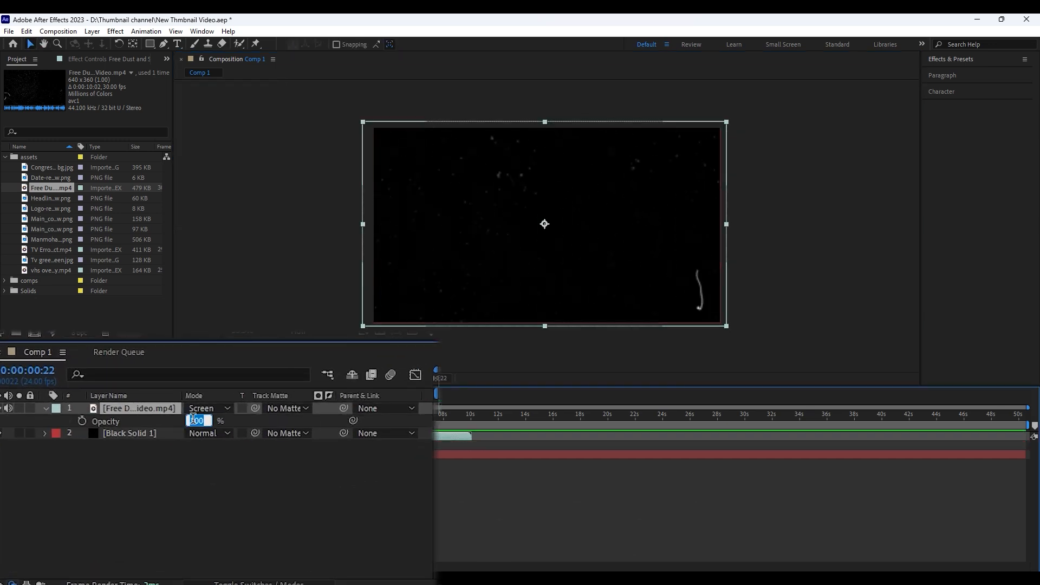
Apply Fast Box Blur to the dust overlay with a blur radius of 3 and Repeat Edge Pixels enabled
click(955, 59)
click(954, 70)
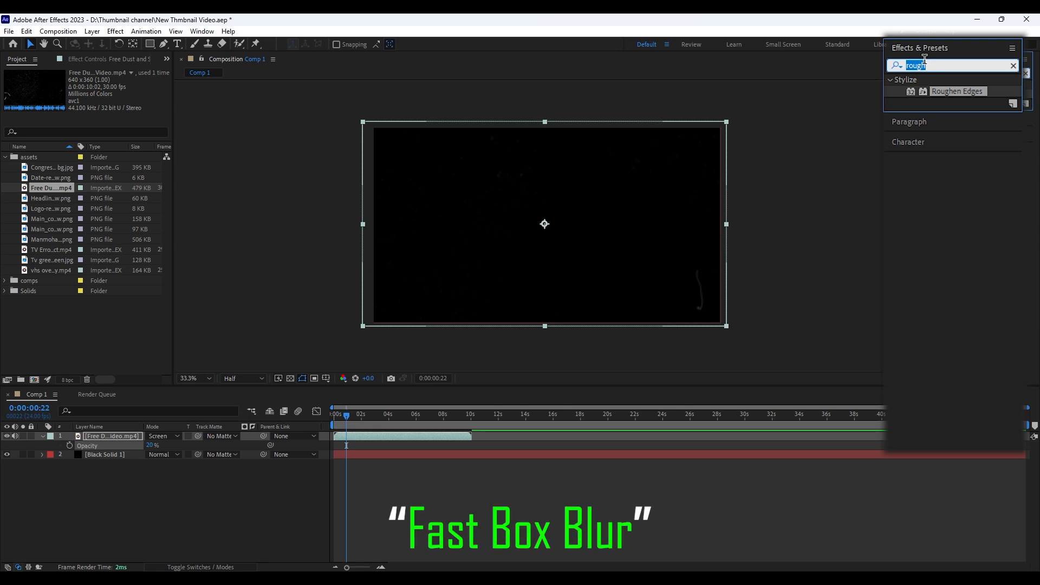
text(fast b)
drag(977, 103, 357, 436)
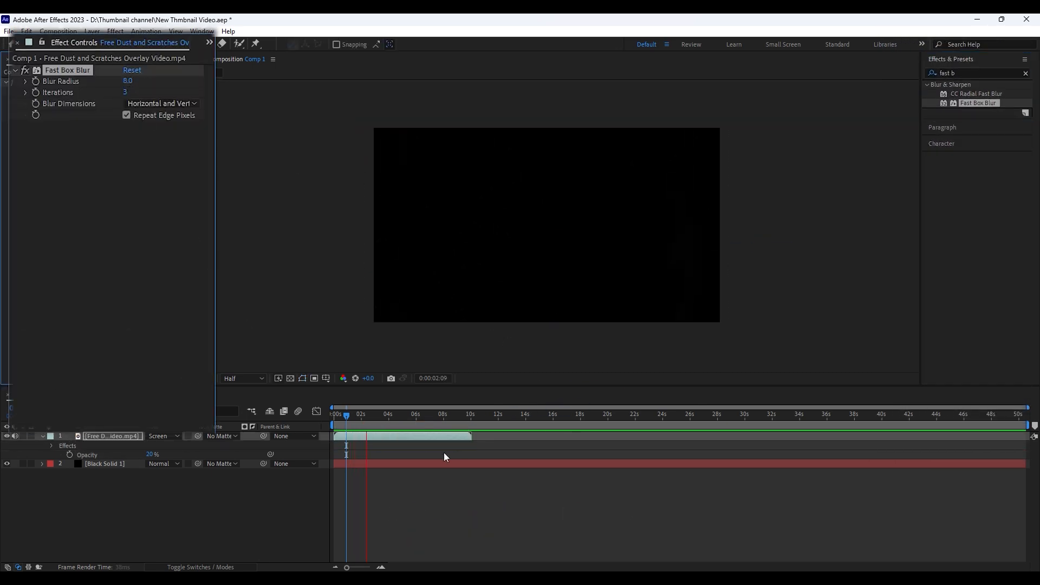
key(space)
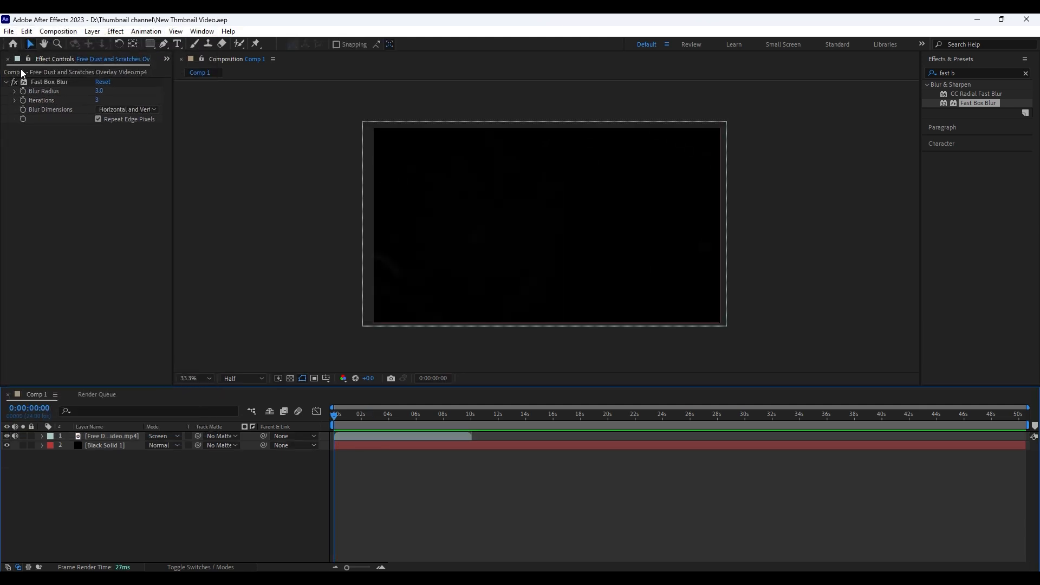
Place the mint logo image in the composition, enlarge it, and position it centred near the frame's upper edge
click(166, 59)
click(205, 72)
click(354, 480)
click(51, 219)
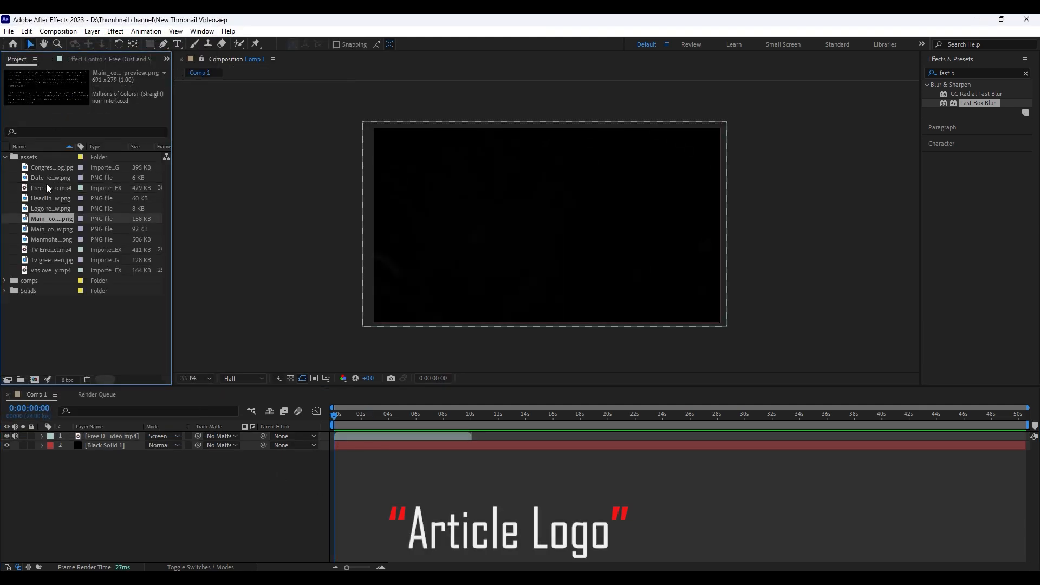
drag(45, 213, 567, 207)
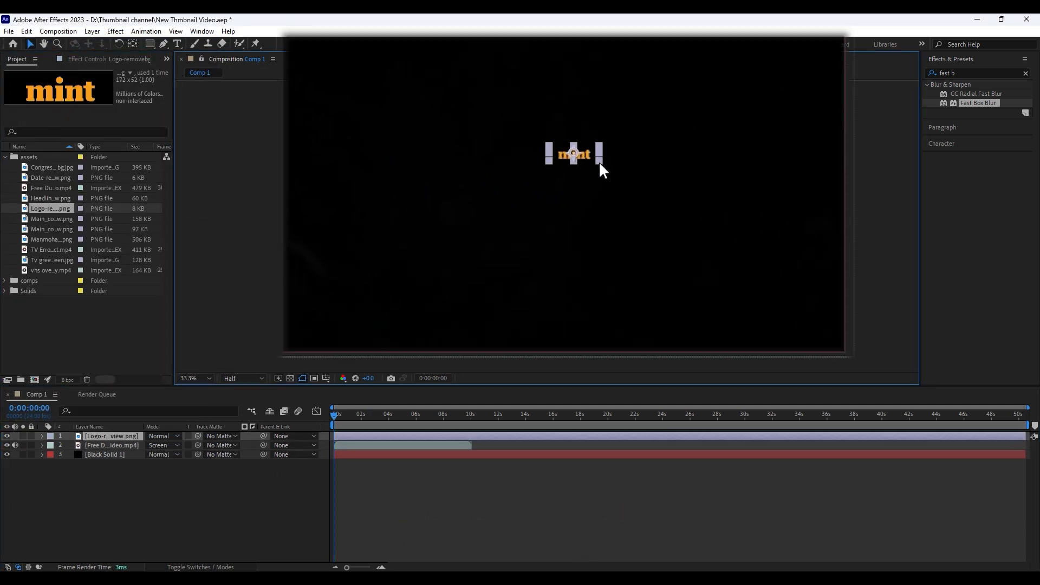
drag(603, 138, 611, 85)
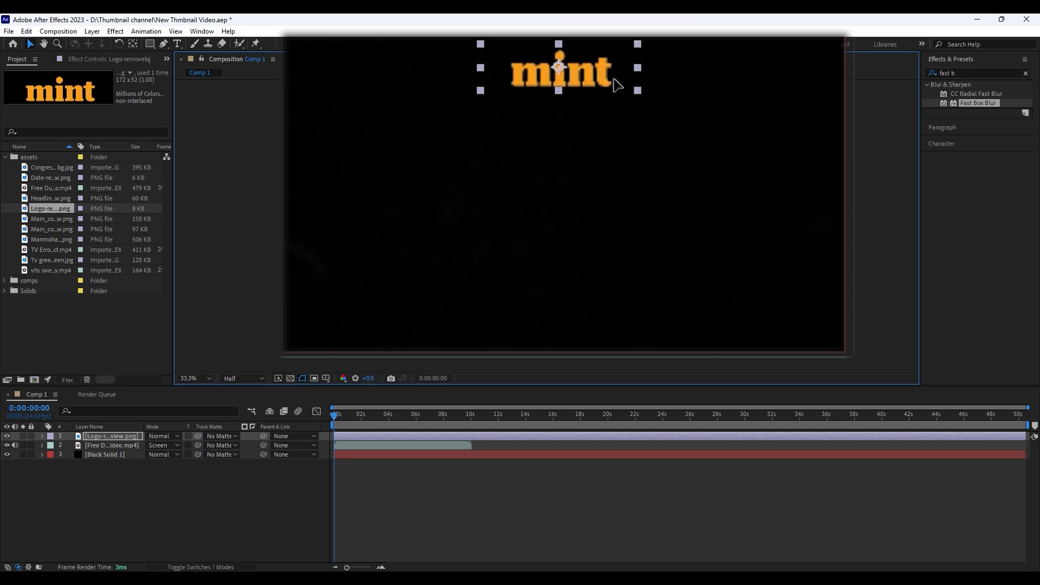
click(425, 358)
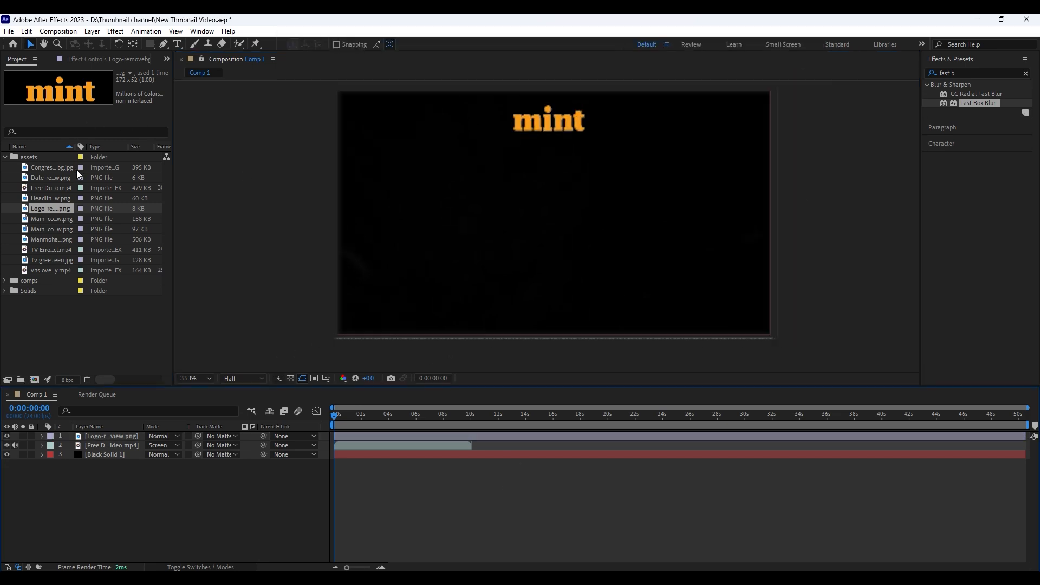
Place the headline image enlarged below the mint logo and apply the Tint effect to it
drag(51, 198, 542, 116)
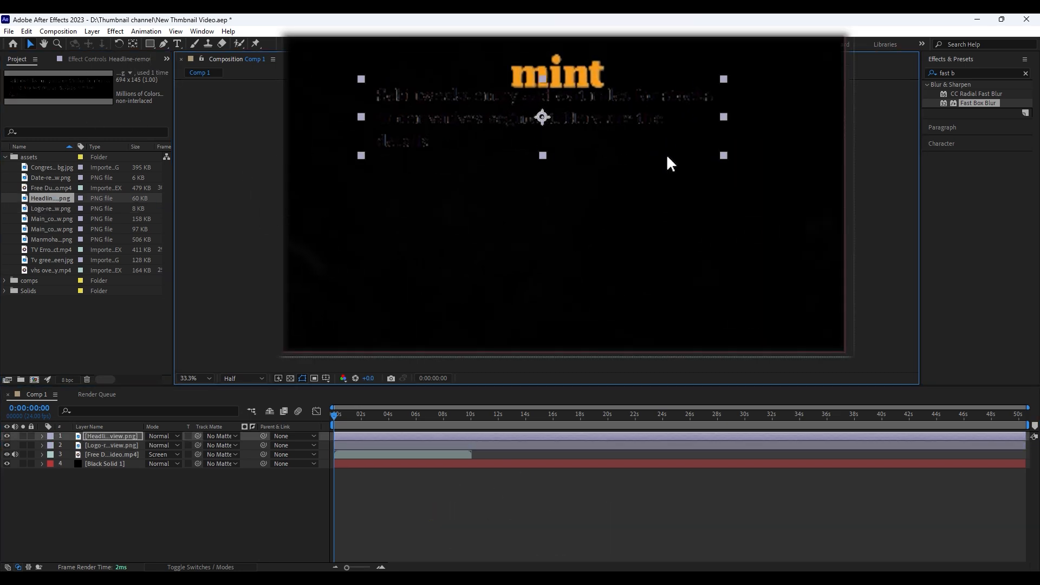
mouse_move(651, 127)
mouse_down()
mouse_move(643, 135)
mouse_move(714, 126)
mouse_move(670, 132)
mouse_up()
click(955, 72)
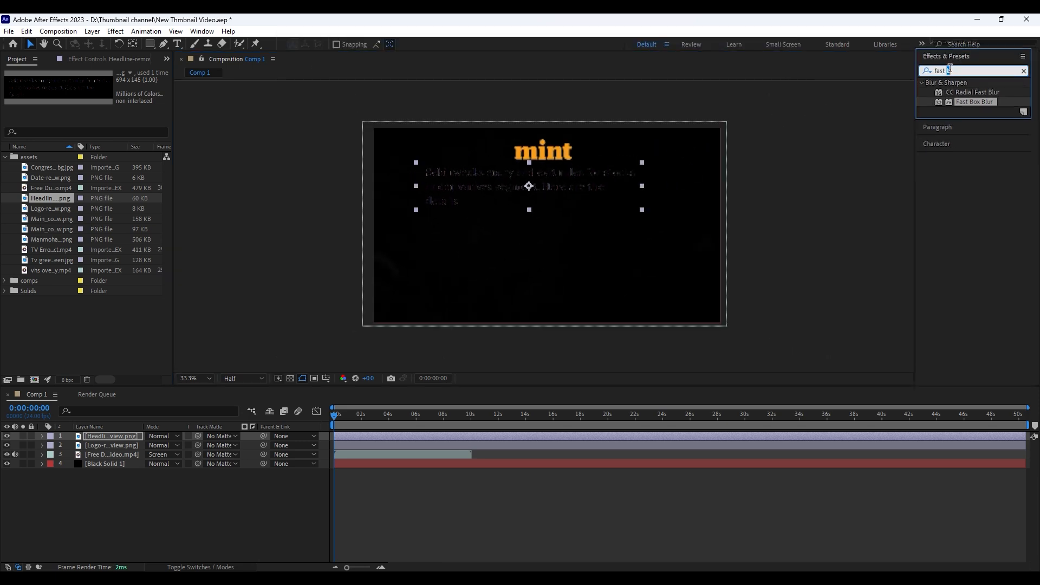
text(tint)
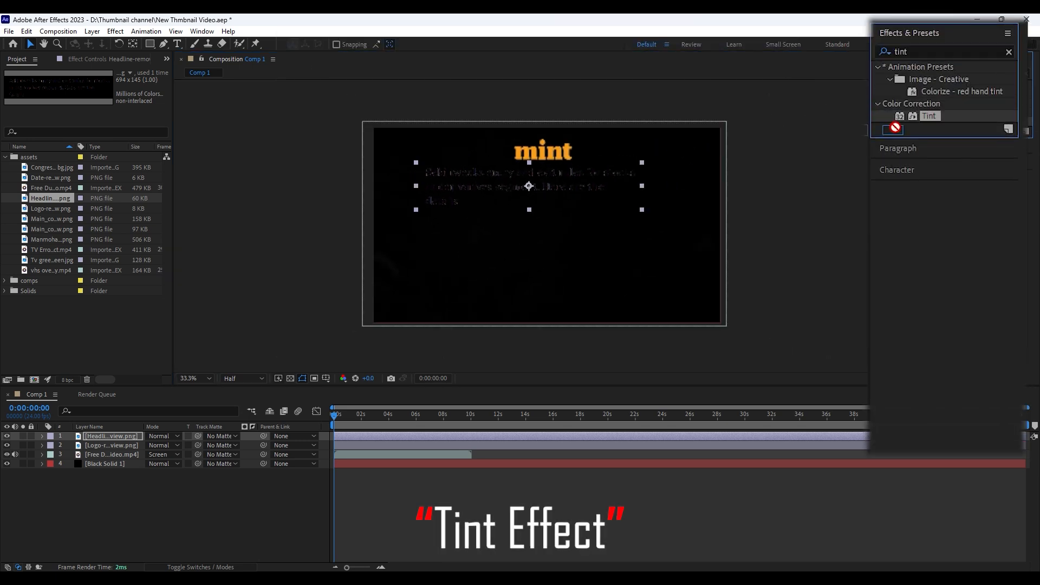
double_click(966, 121)
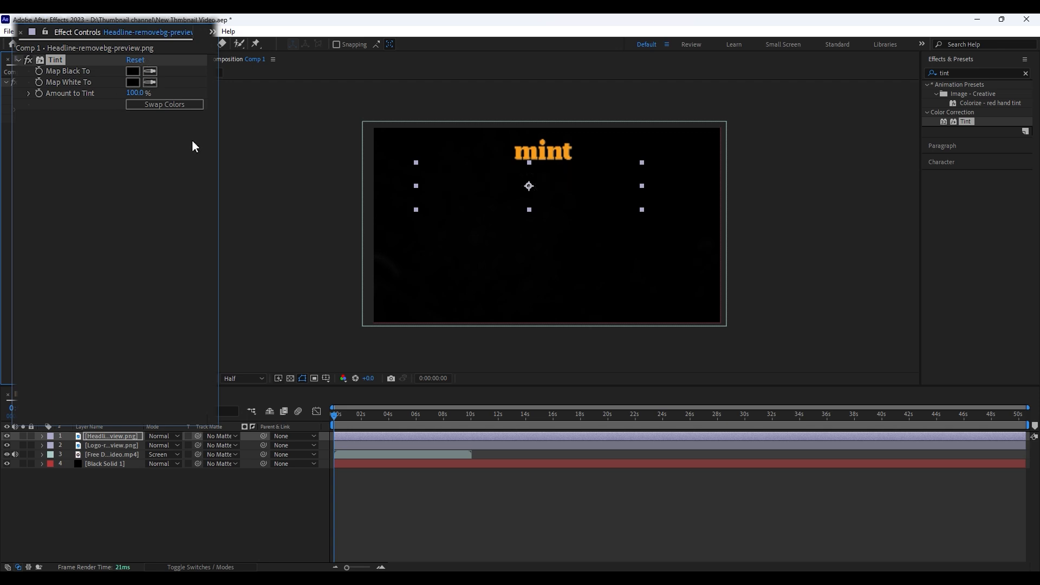
Set both Map White To and Map Black To of the headline's Tint effect to white
click(133, 83)
click(88, 175)
click(422, 177)
click(132, 71)
click(164, 140)
click(367, 151)
click(486, 526)
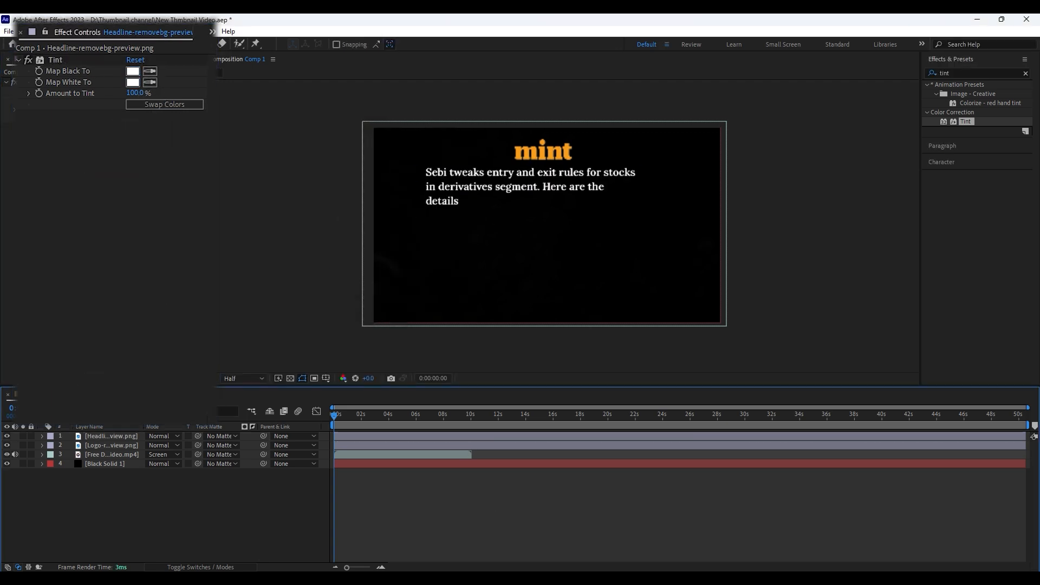
Scale the headline image up slightly beneath the logo
click(639, 201)
drag(644, 213, 650, 216)
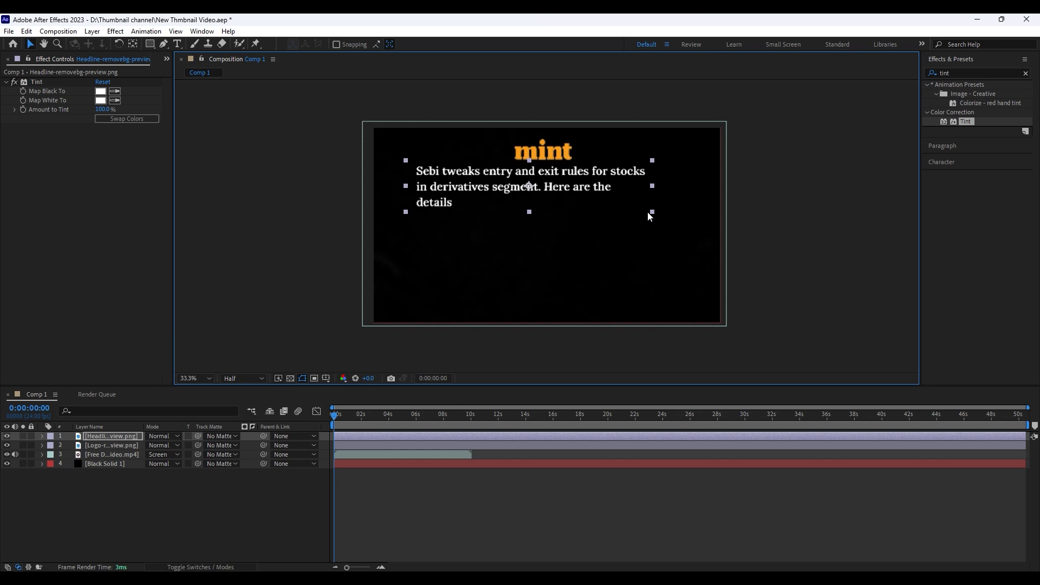
click(564, 454)
Add the date image as the uppermost layer, enlarge it, and position it just below the headline's last line
click(167, 60)
click(190, 72)
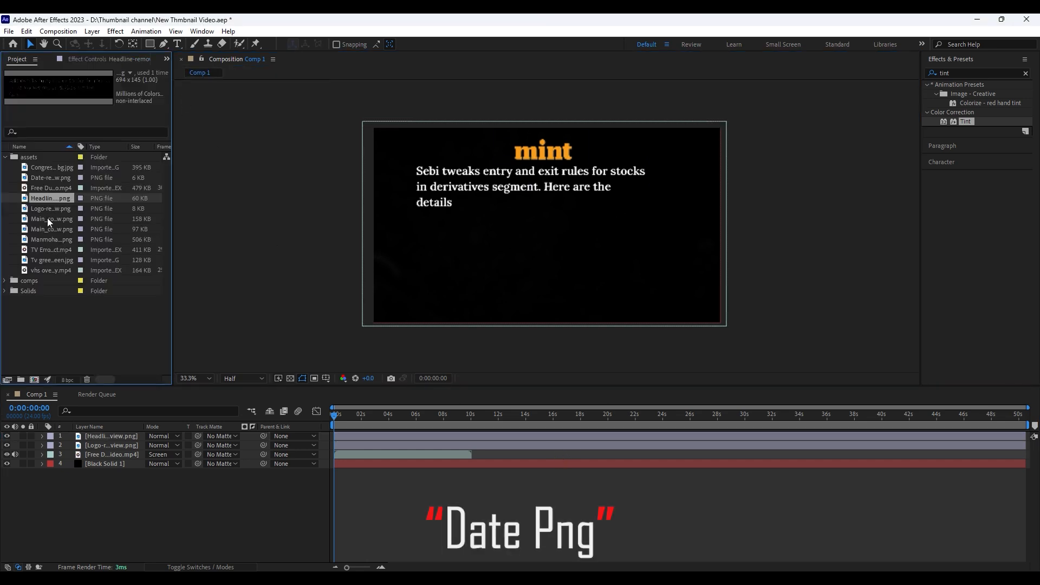
click(50, 261)
click(57, 177)
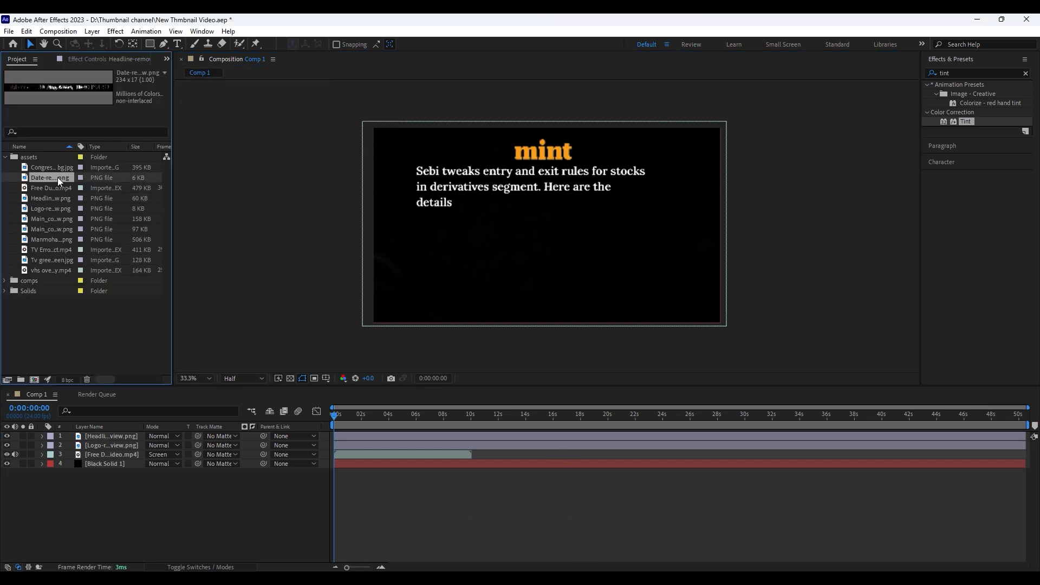
drag(105, 434, 107, 437)
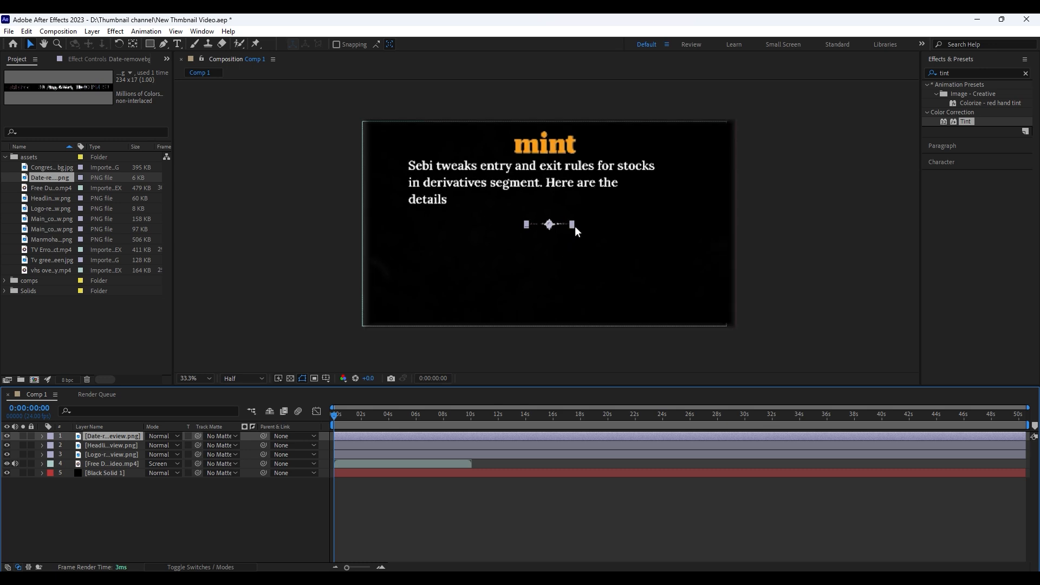
drag(645, 223, 544, 200)
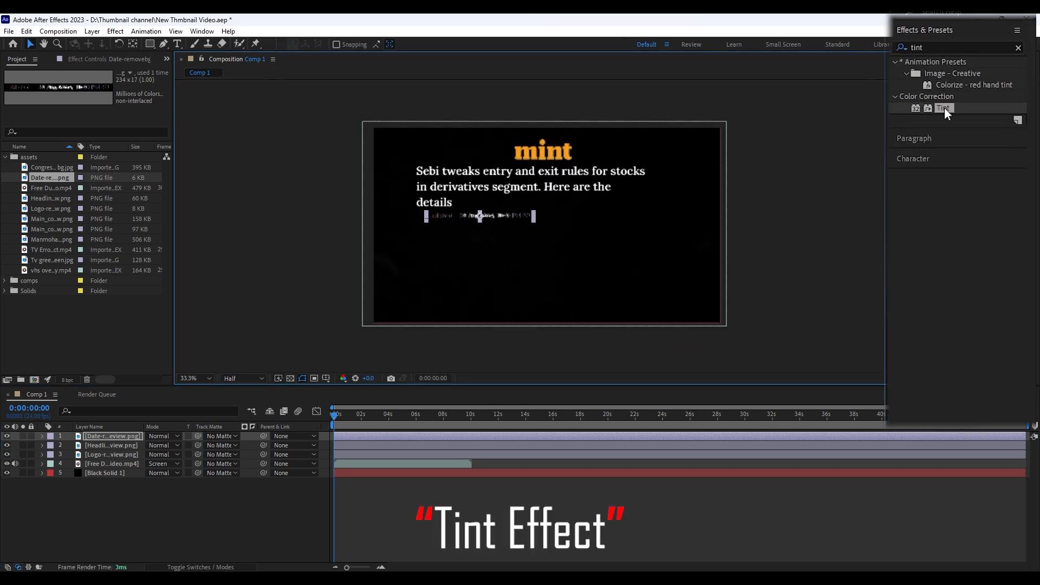
Apply the Tint effect to the date image and map both black and white to dark gray
drag(944, 108, 349, 436)
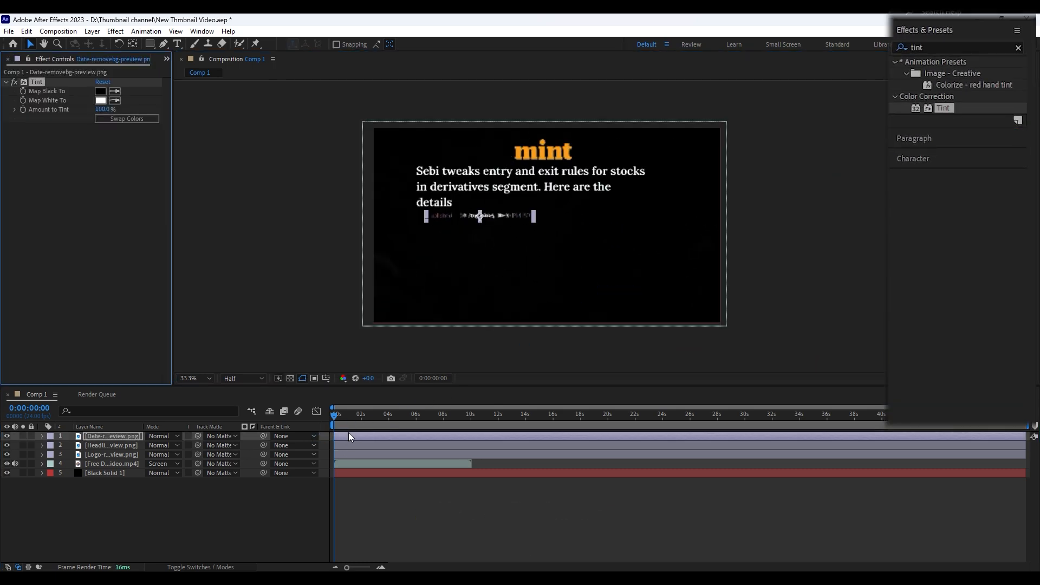
click(131, 68)
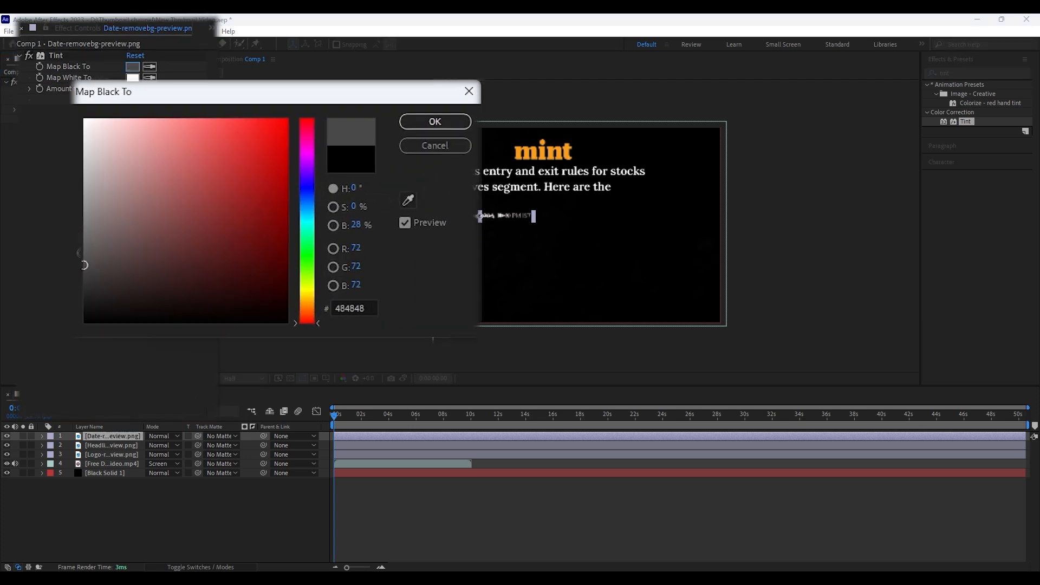
click(417, 123)
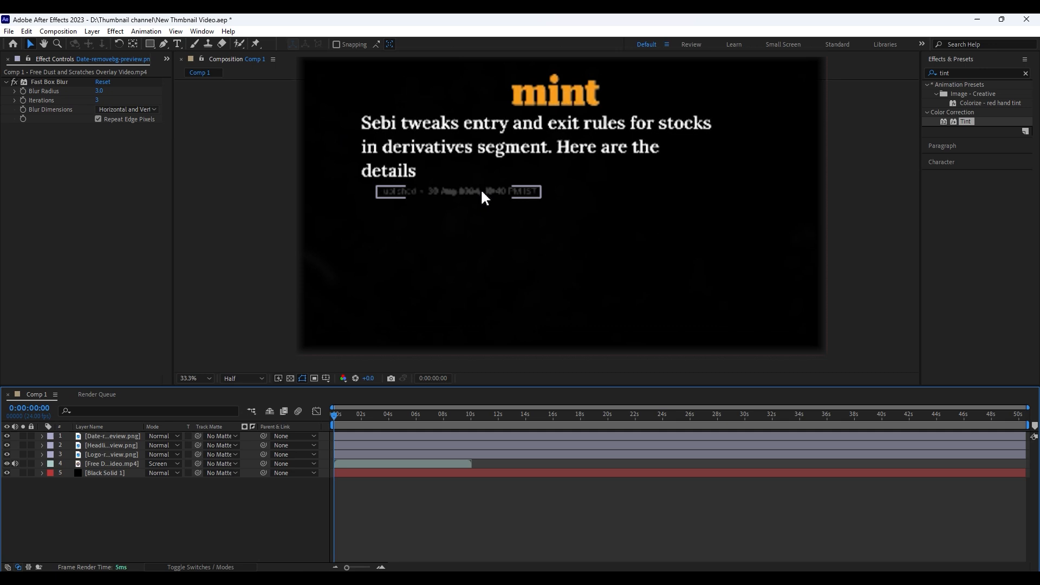
Shift the date image left to align it with the headline's left edge
drag(480, 188, 464, 189)
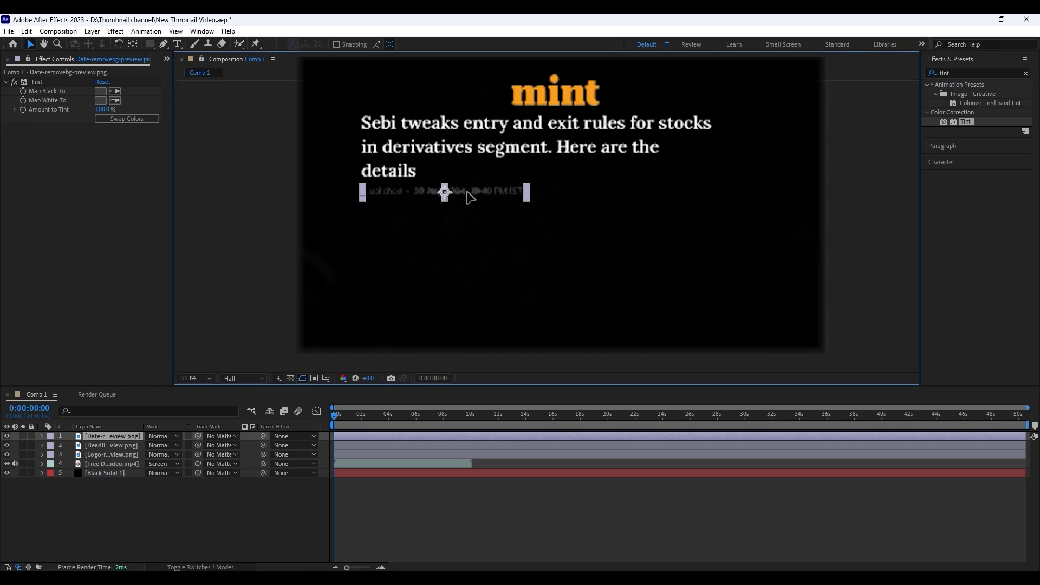
click(421, 252)
click(441, 194)
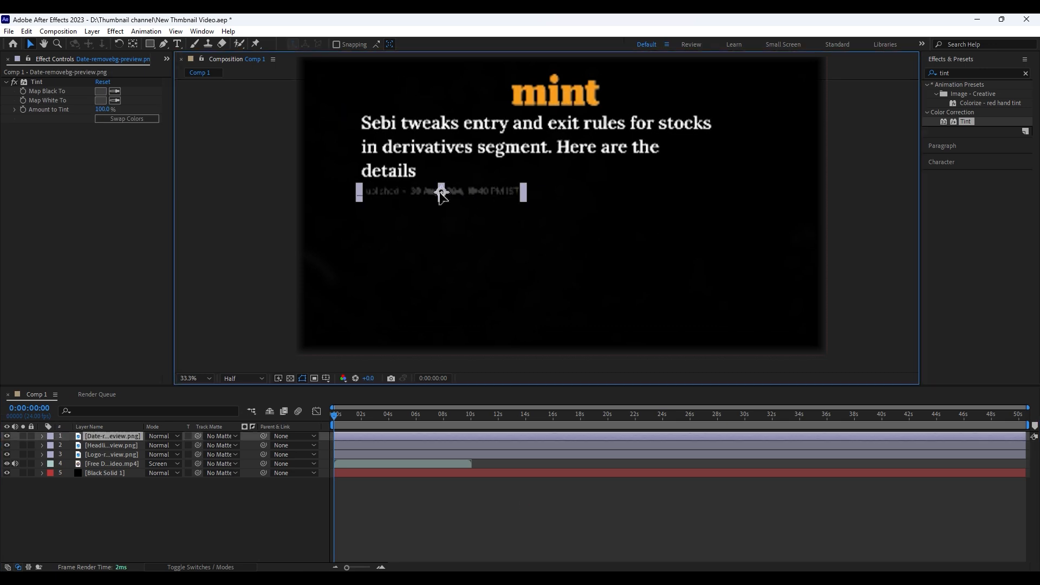
click(503, 490)
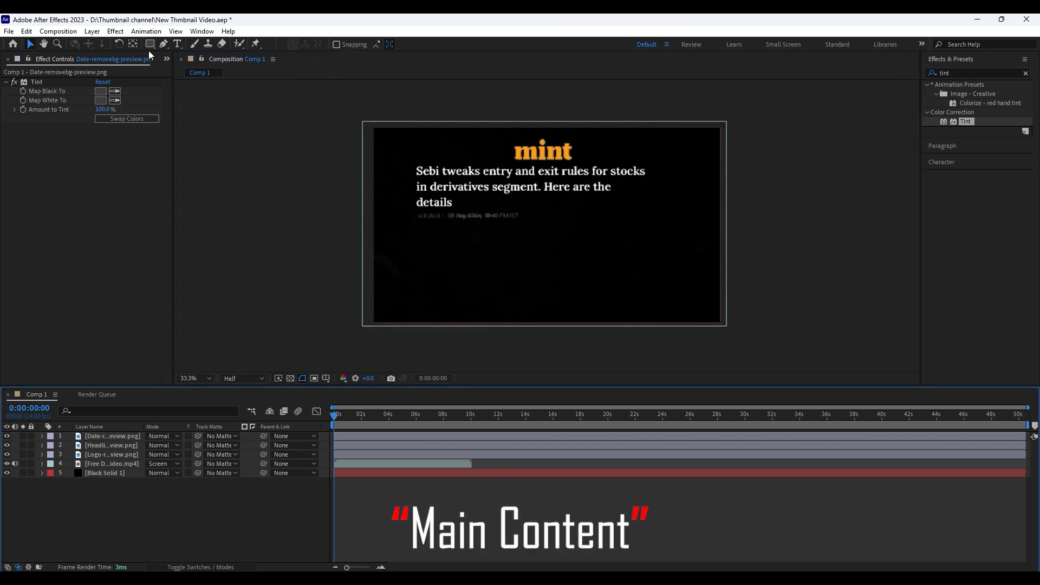
Add the first main content image as the uppermost layer, place it below the headline, and enlarge it toward the frame's right edge
click(167, 59)
click(187, 72)
drag(53, 219, 129, 366)
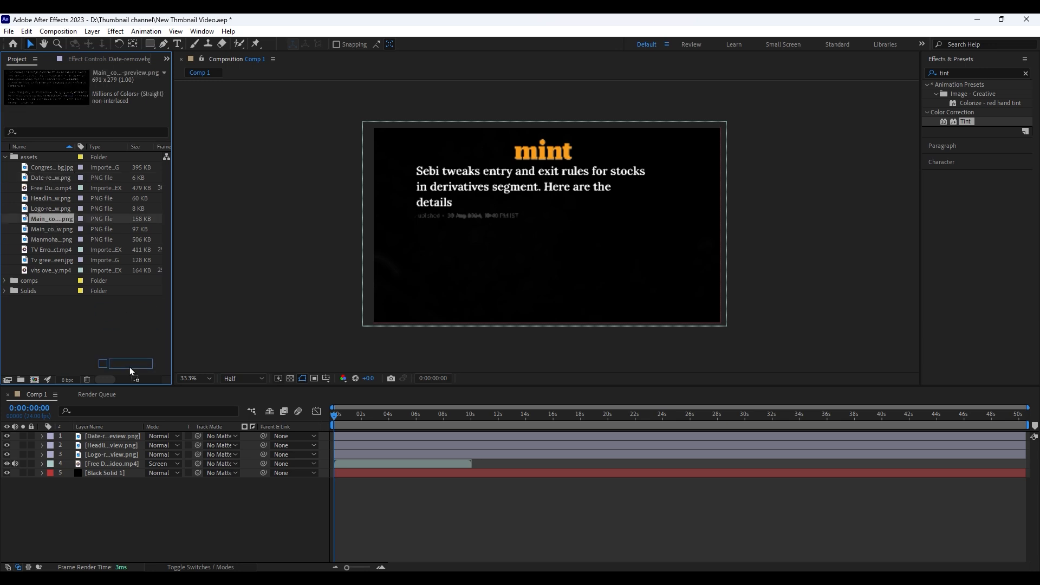
drag(105, 433, 106, 435)
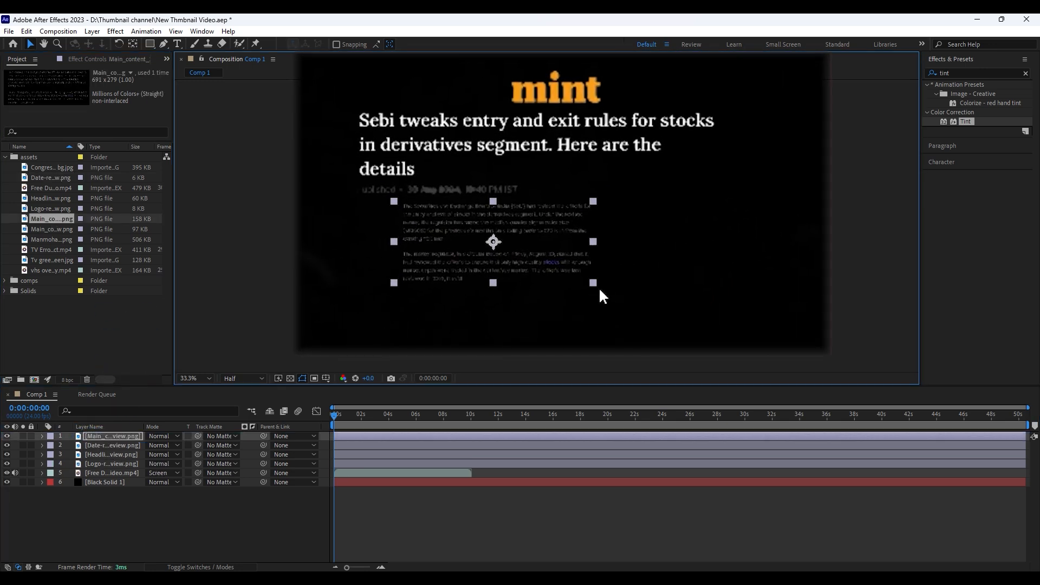
drag(628, 309, 648, 315)
drag(612, 230, 647, 260)
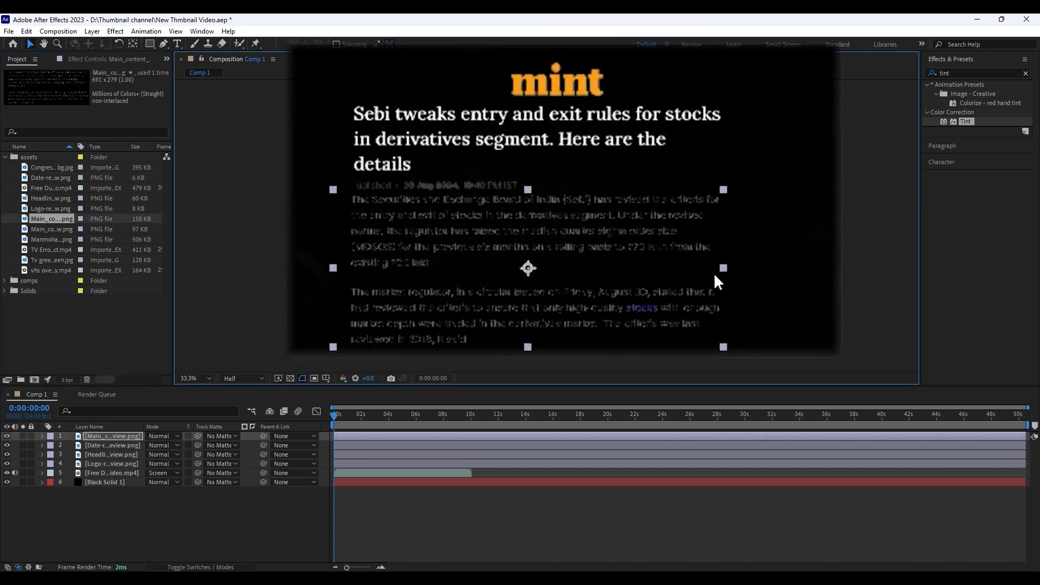
drag(724, 268, 781, 281)
drag(707, 266, 756, 261)
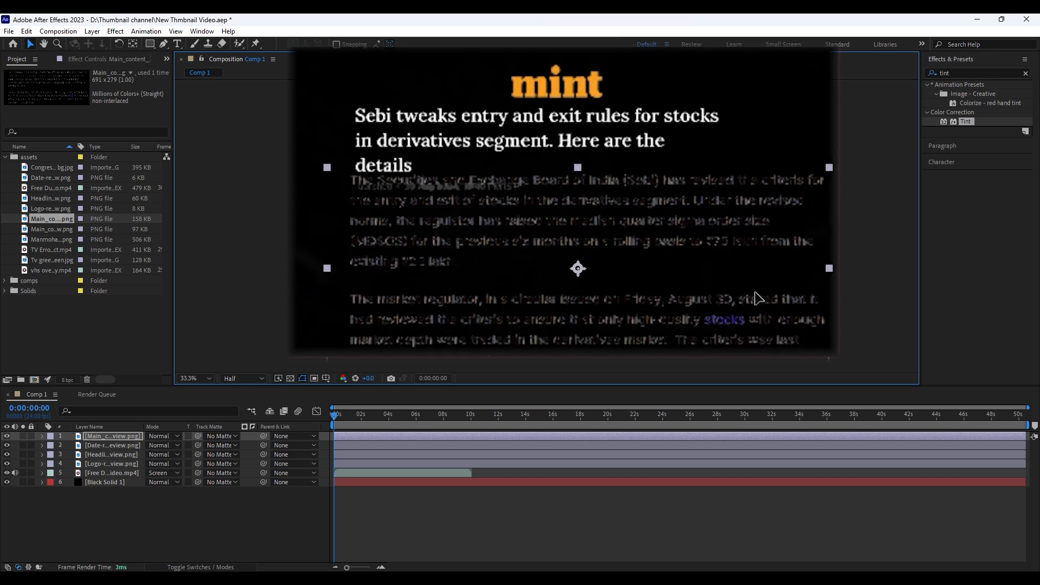
Nudge the main content image down so that it starts below the date line
key(Down)
key(Down)
key(Down)
key(Down)
key(Down)
key(Down)
key(Down)
key(Down)
key(Down)
key(Down)
key(Down)
key(Down)
key(Down)
key(Down)
key(Down)
key(Down)
key(Down)
key(Down)
key(Down)
key(Down)
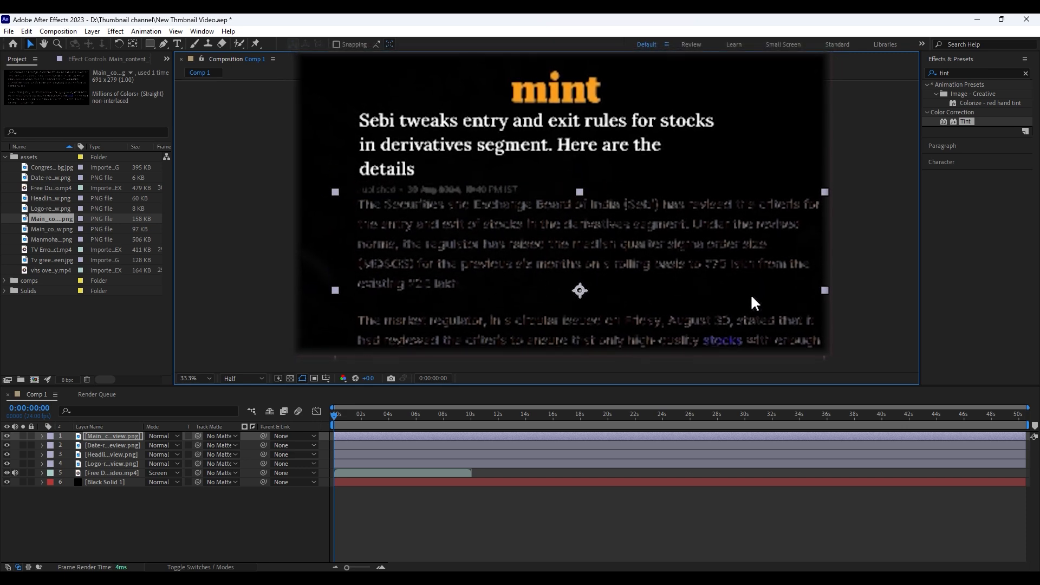
key(Down)
key(Down)
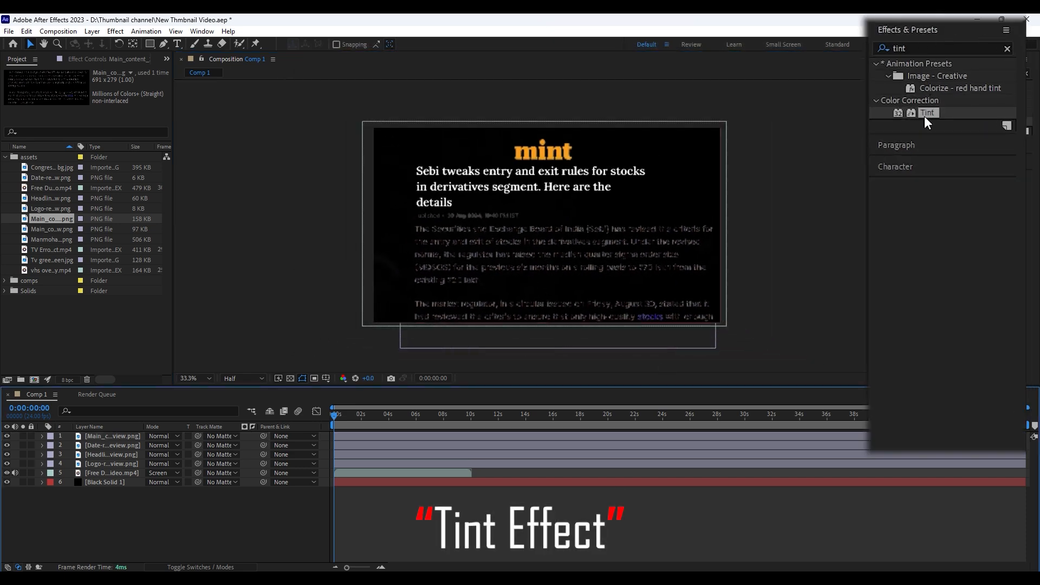
Apply the Tint effect to the main content image
drag(926, 113, 590, 292)
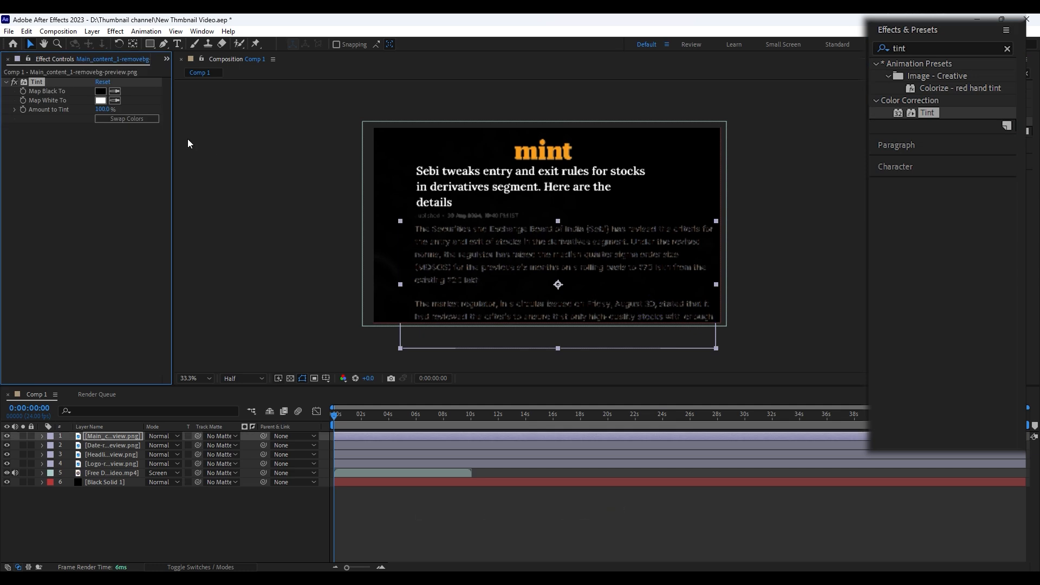
Map both black and white of the main content image's tint to light grey, using B7B7B7 for white
click(141, 69)
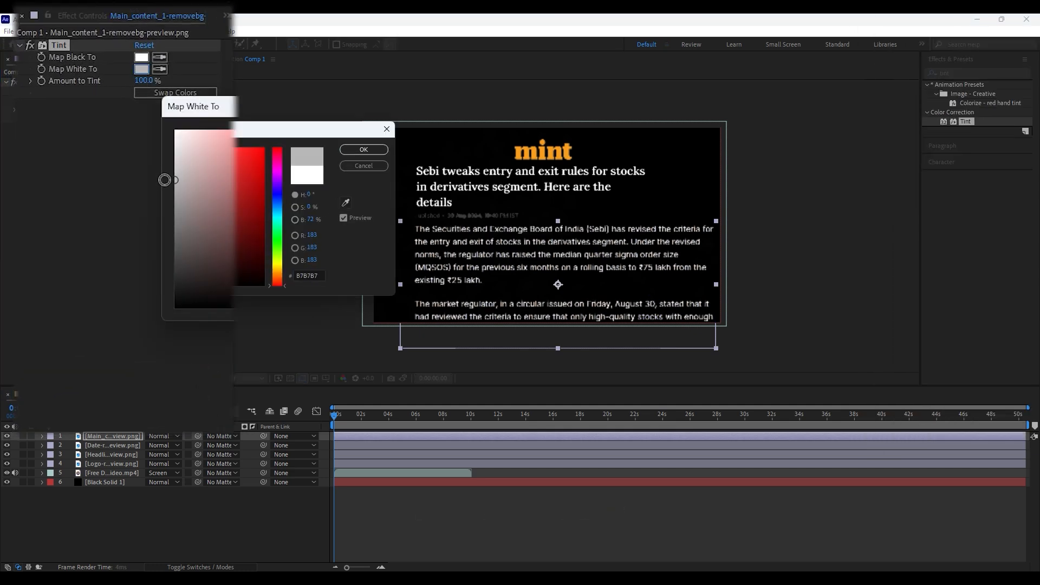
click(363, 149)
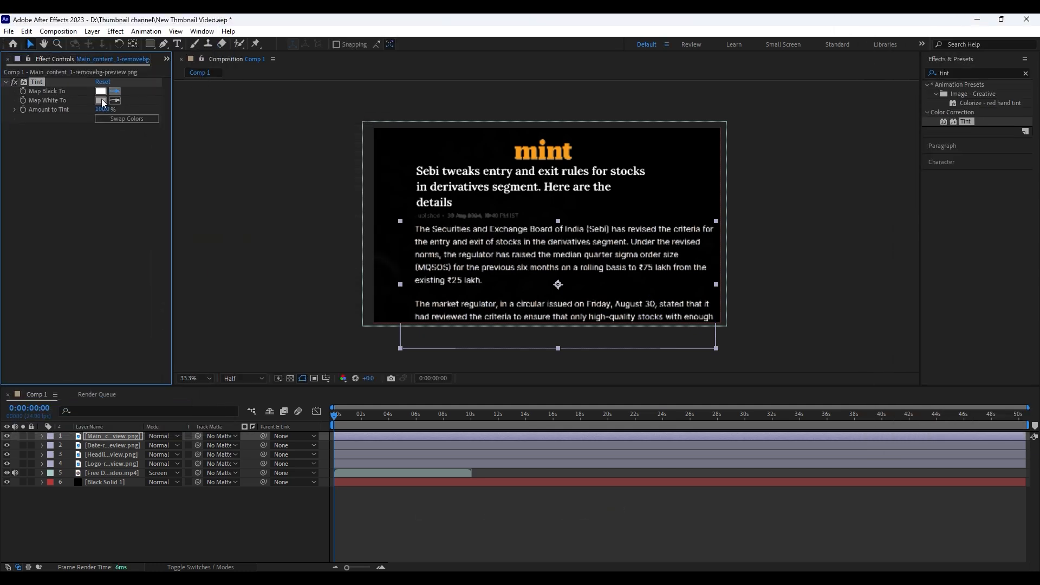
click(102, 100)
click(420, 507)
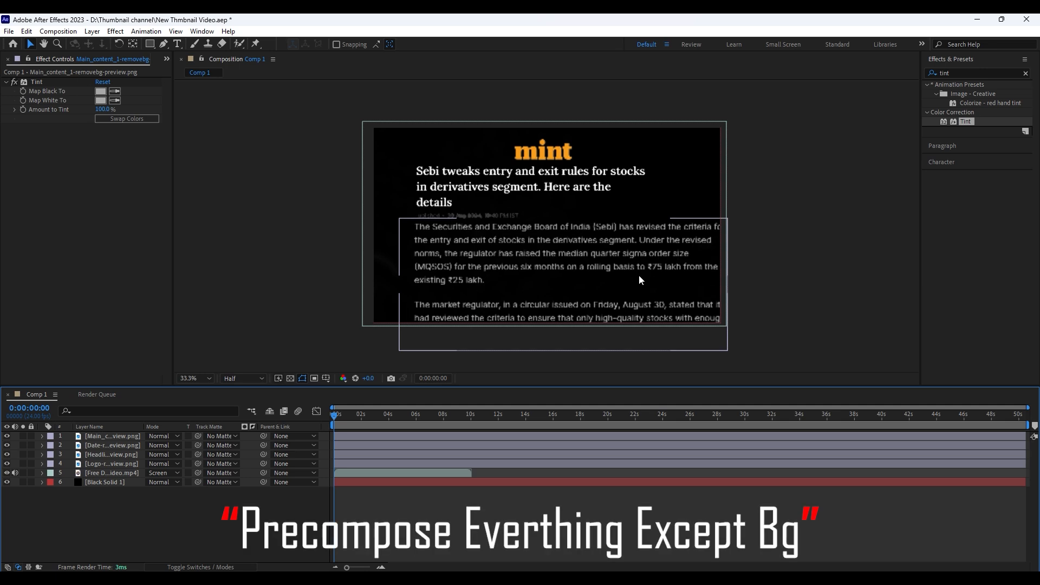
Pre-compose the main content, date, headline and logo layers into a composition named "paper"
click(114, 463)
shift+click(115, 436)
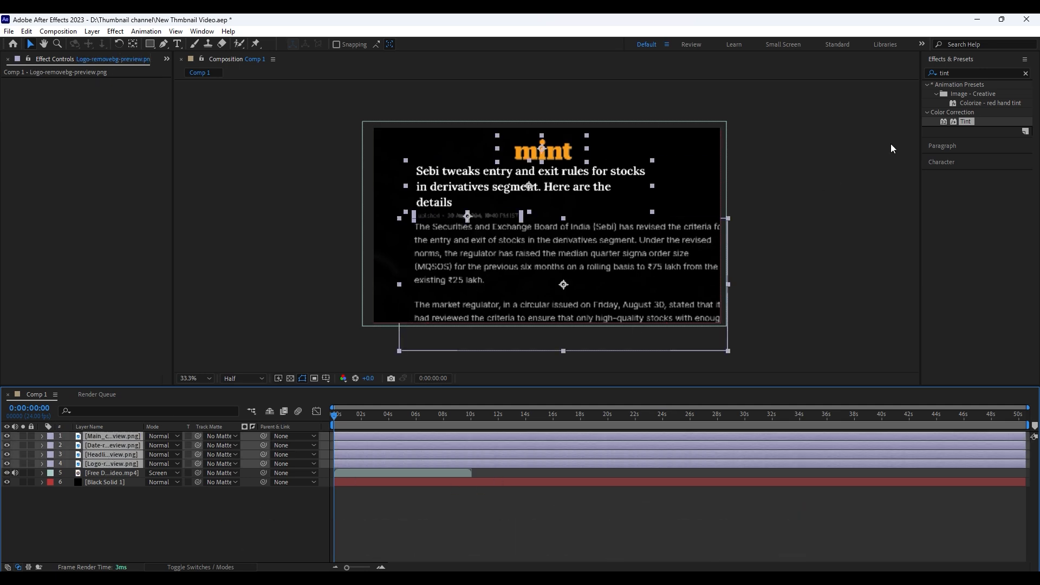
right_click(115, 437)
click(200, 363)
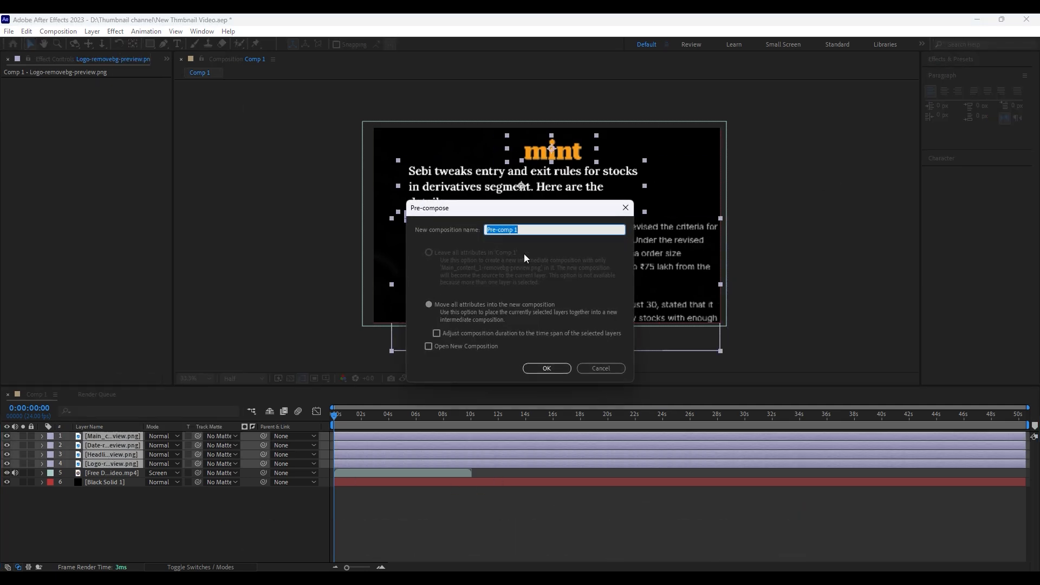
text(paper)
key(Return)
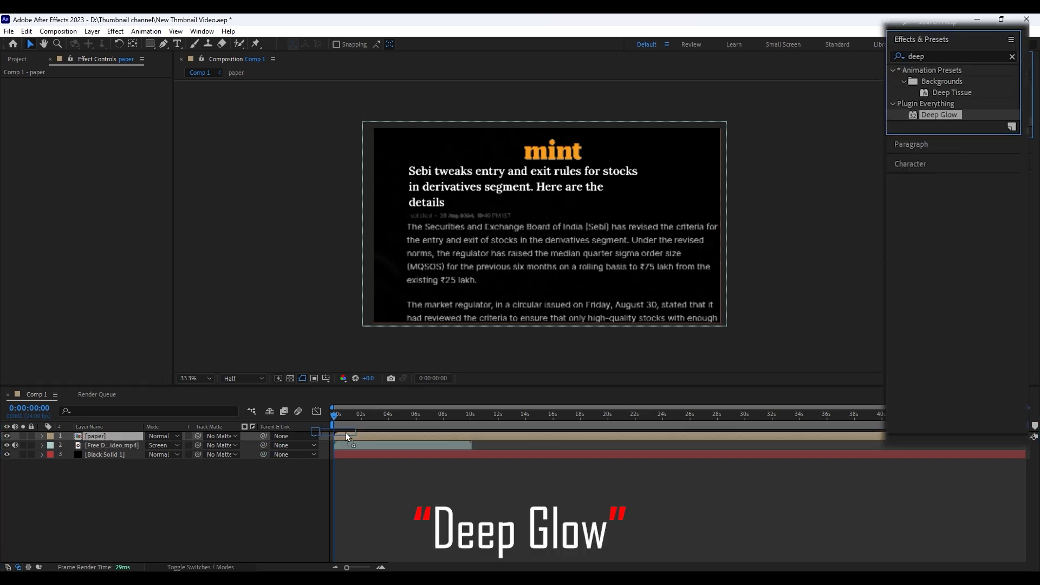
Apply Deep Glow to the paper layer with Unmult enabled, a radius of 90 and an exposure of 0.76
drag(940, 114, 92, 254)
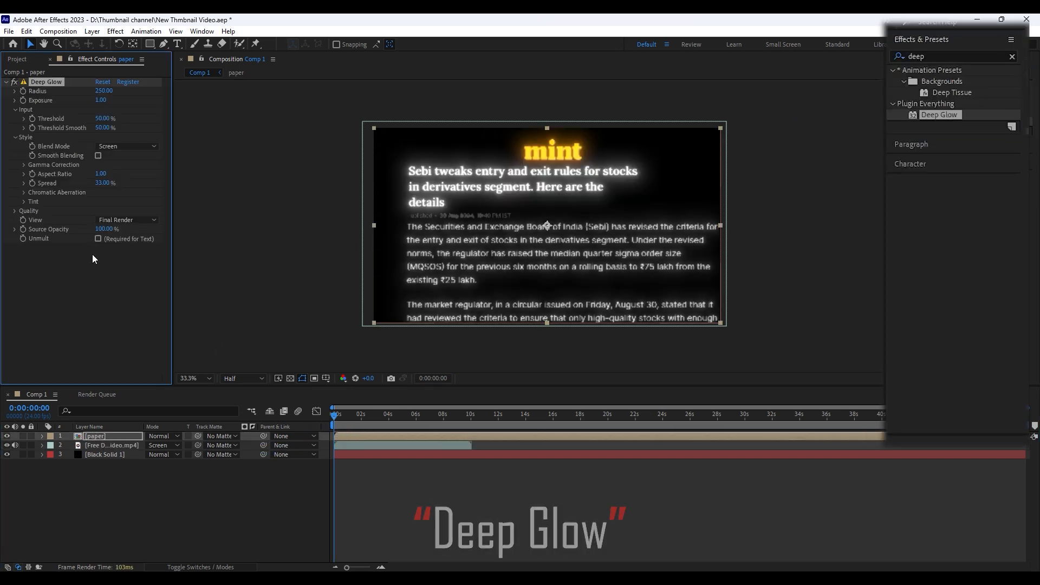
click(98, 238)
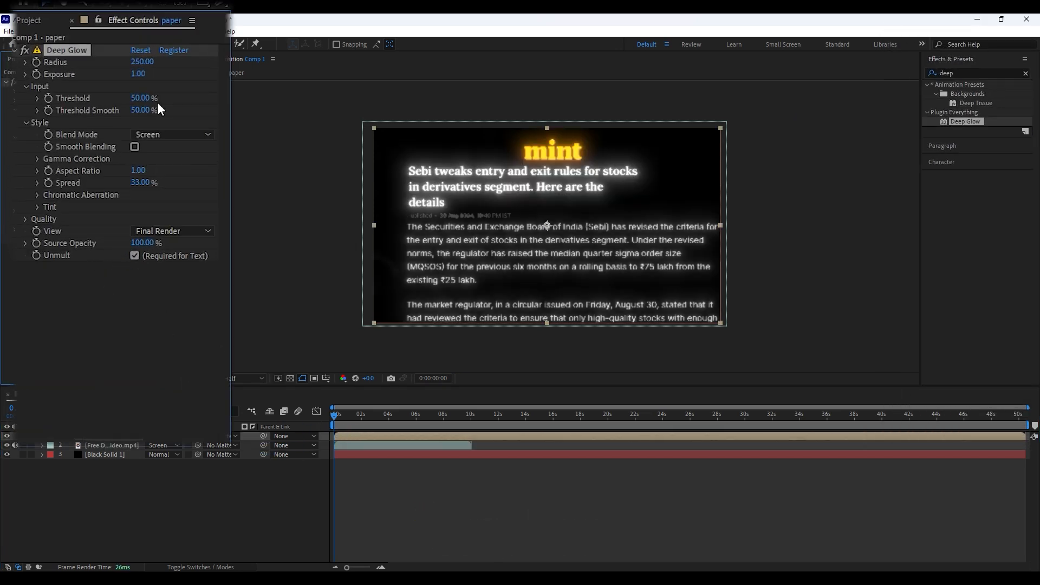
click(141, 62)
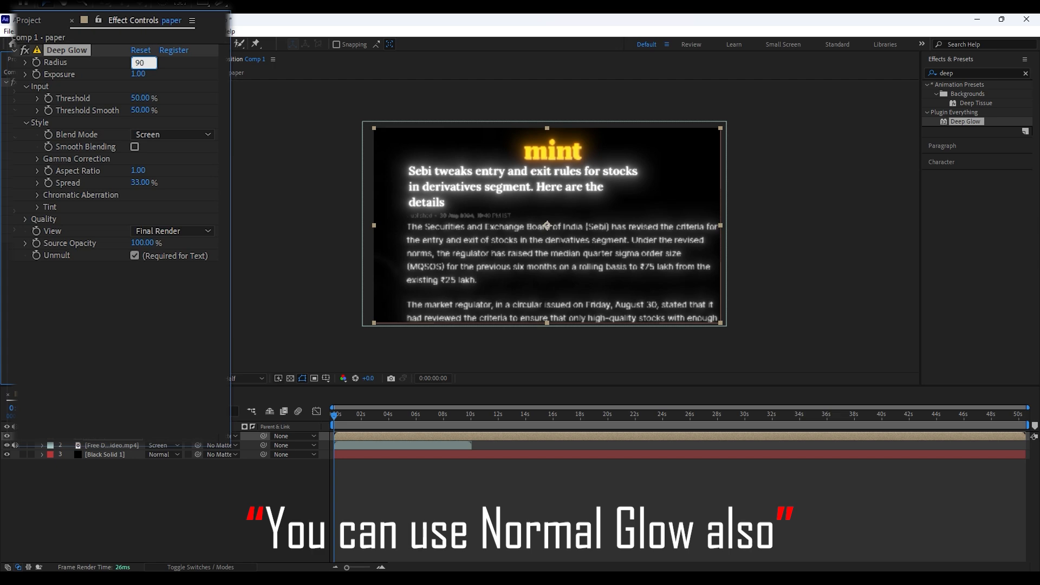
text(90)
key(Return)
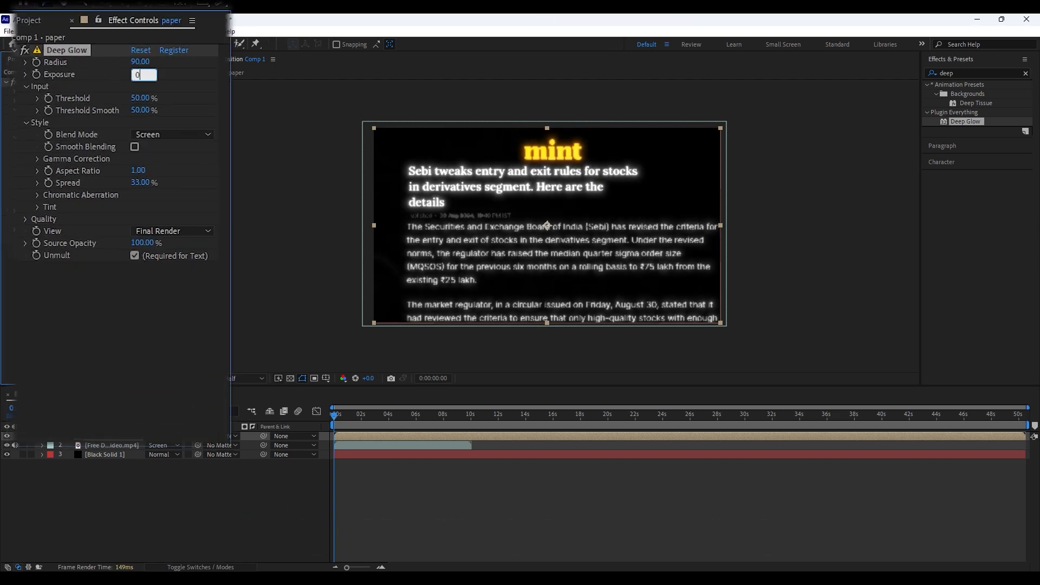
text(0.76)
key(Return)
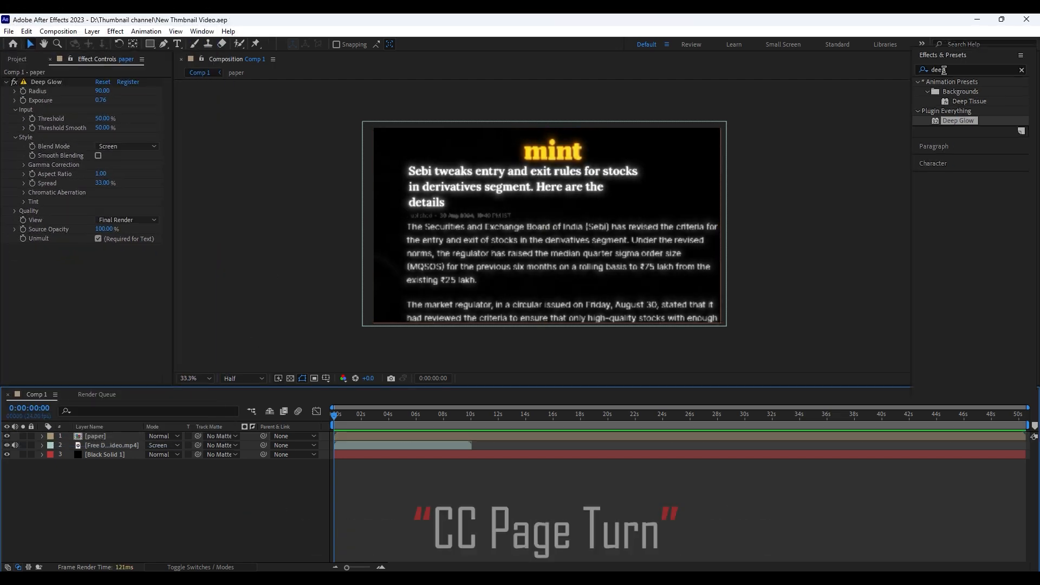
Apply the CC Page Turn effect to the paper layer and collapse the Deep Glow settings
click(948, 73)
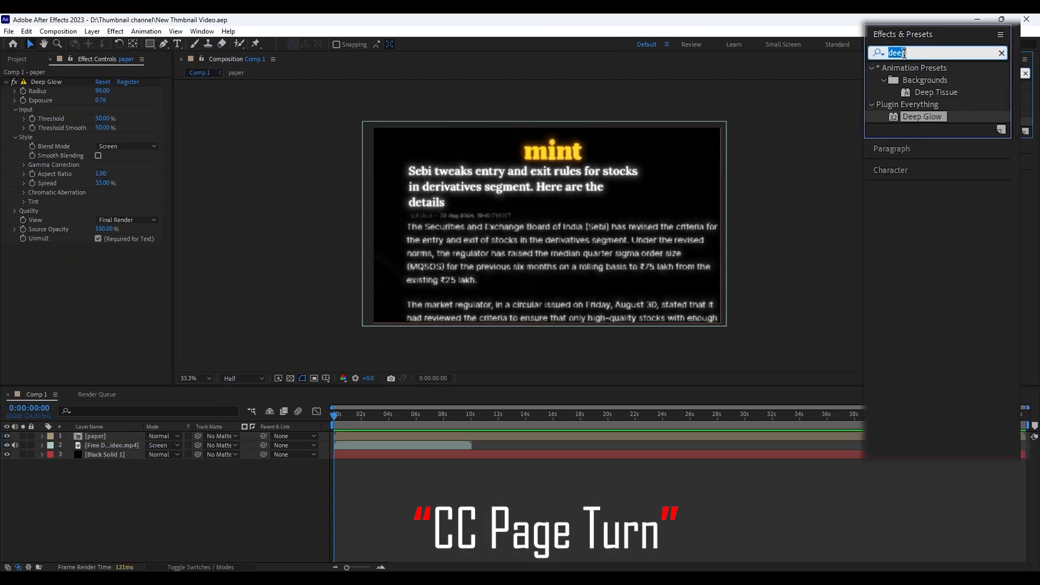
text(cc page)
drag(965, 93, 355, 435)
click(15, 71)
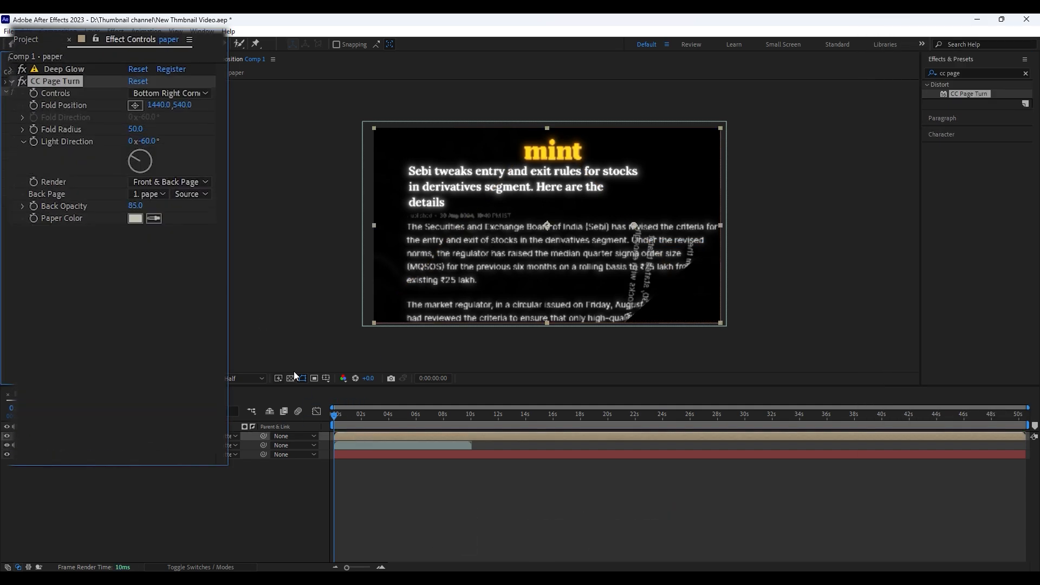
Animate Fold Position from beyond the page's upper-left corner at frame 0 to beyond its lower-right corner at frame 10, and preview it
key(u)
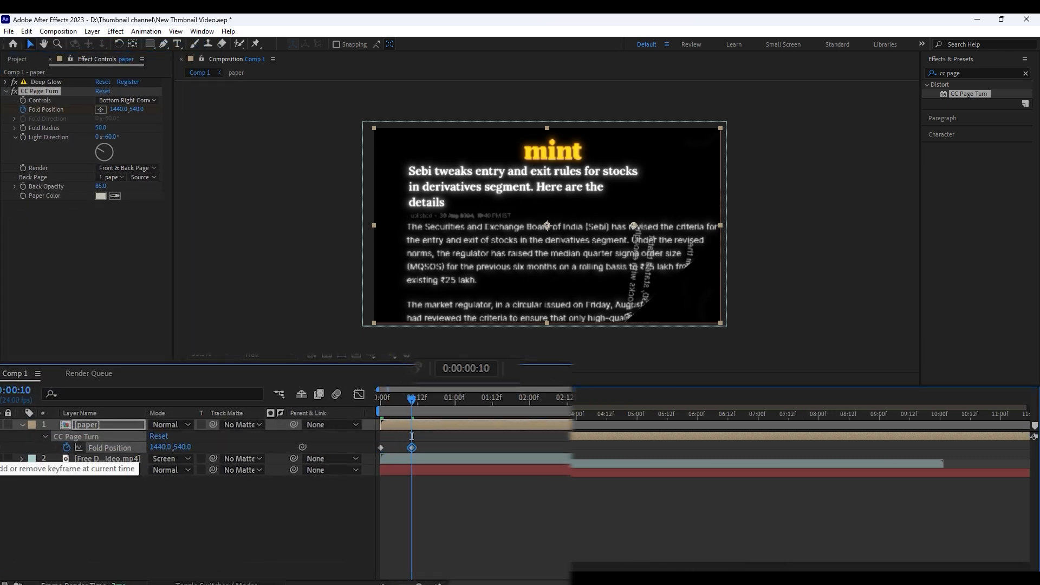
drag(637, 228, 769, 355)
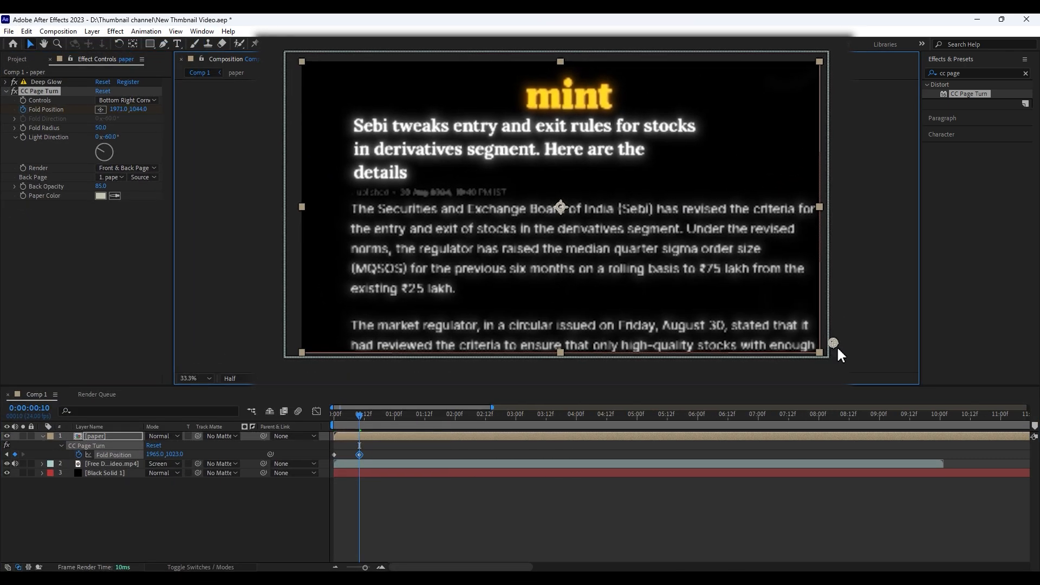
drag(350, 415, 325, 420)
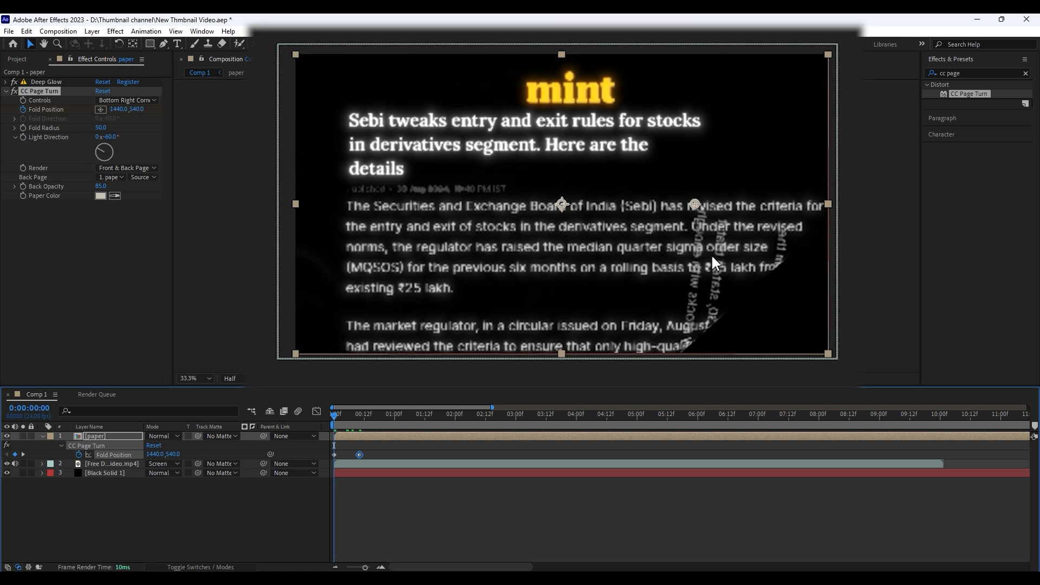
drag(695, 204, 282, 48)
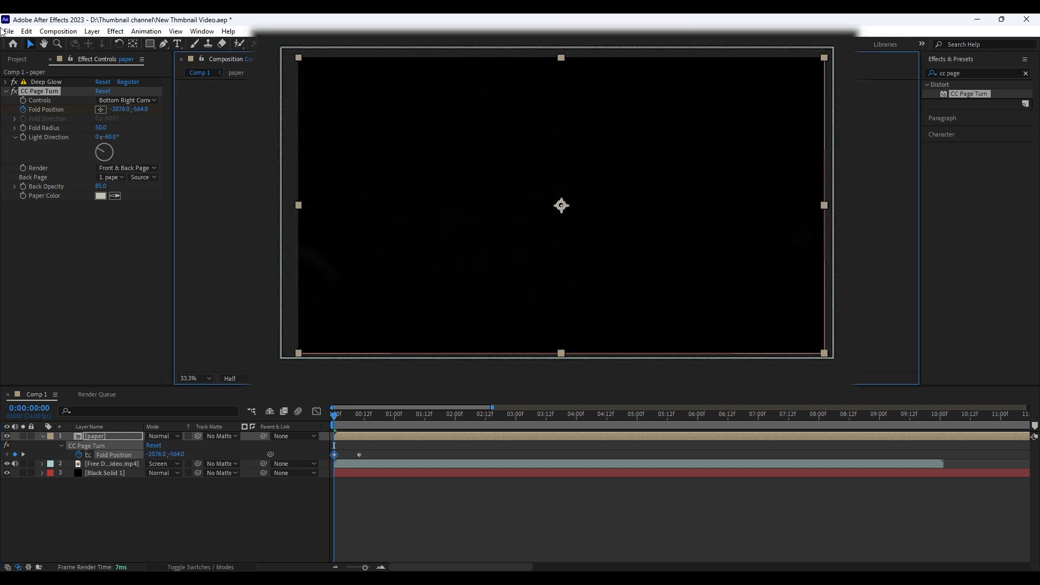
click(366, 444)
key(space)
key(space)
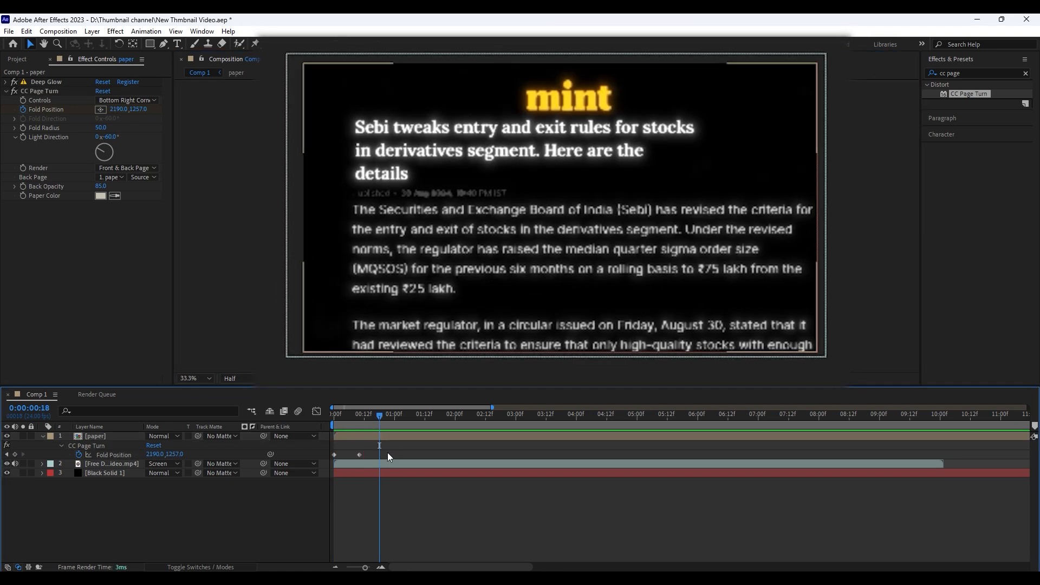
Easy-ease both Fold Position keyframes and shape their speed graph into a sharp early peak with a long slow-down
drag(389, 452, 297, 441)
key(F9)
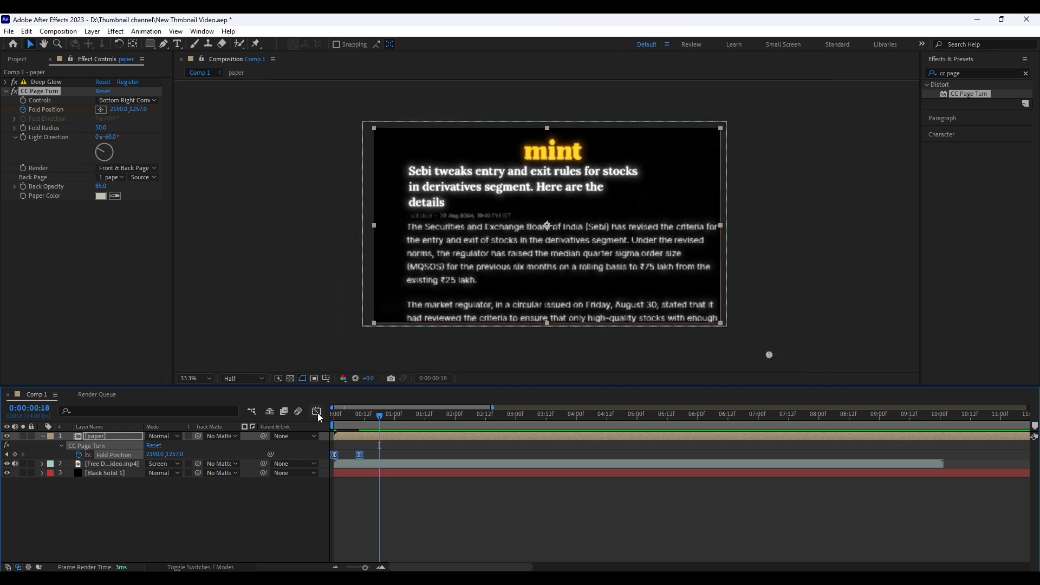
click(317, 412)
drag(436, 512, 342, 544)
drag(426, 550, 427, 550)
drag(443, 541, 376, 546)
drag(476, 374, 365, 371)
Play back the eased page turn, return to the layer view and save the project
key(space)
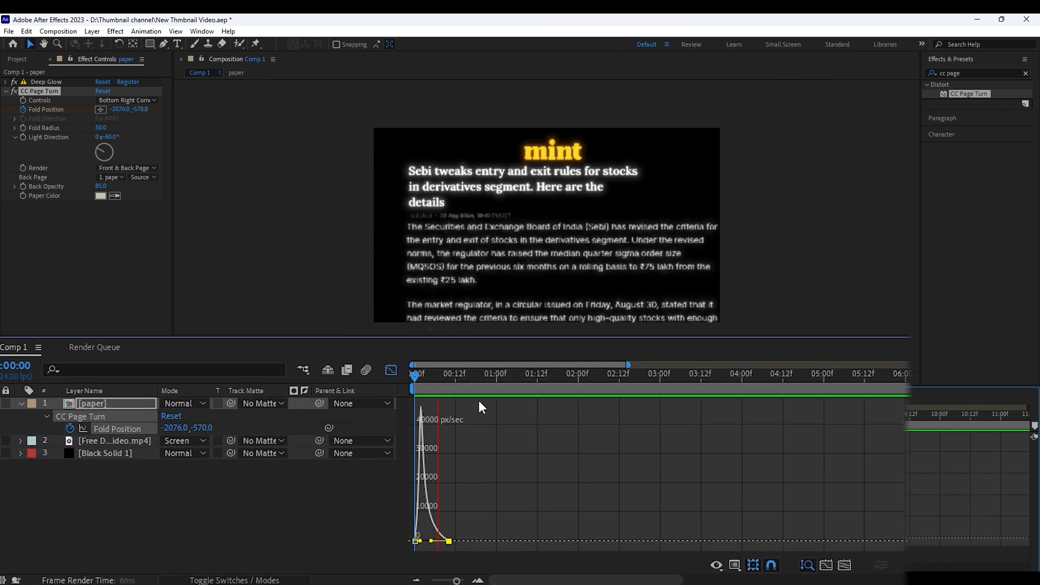
key(space)
drag(466, 373, 427, 374)
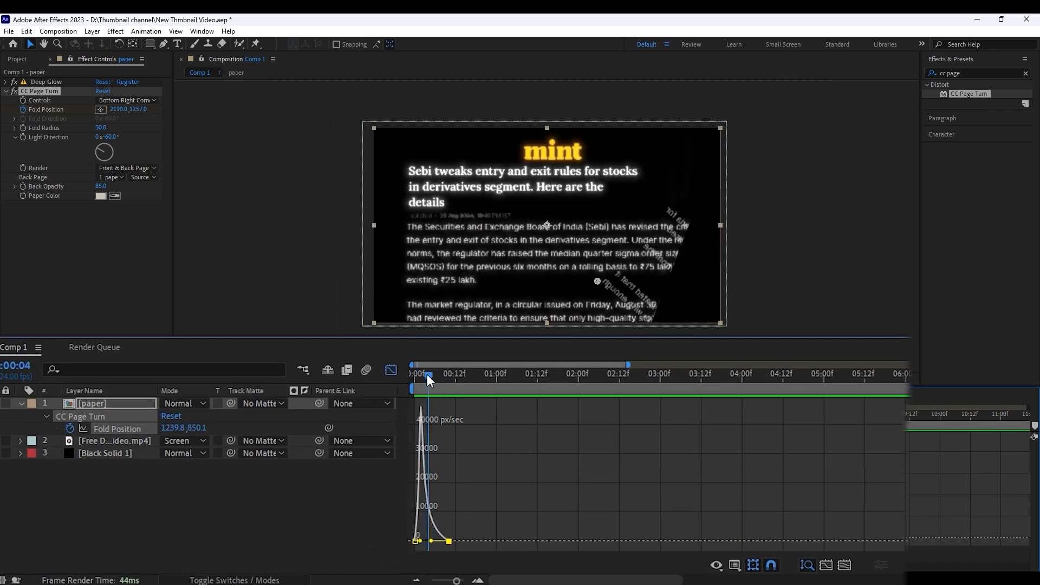
click(390, 371)
click(410, 518)
key(ctrl+s)
Create a white (FFFFFF) solid layer directly beneath the paper layer
right_click(199, 511)
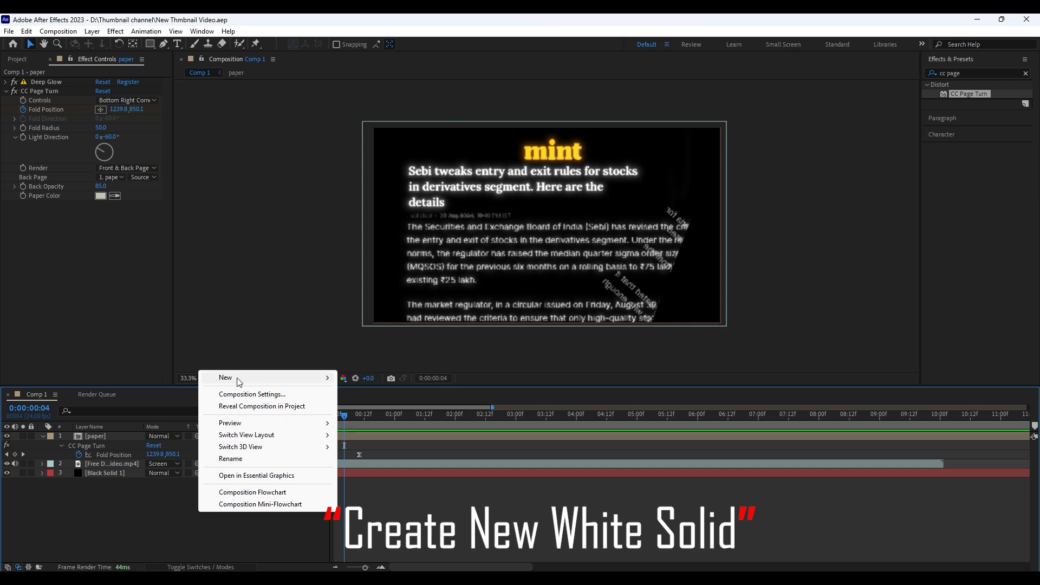
mouse_move(236, 381)
click(370, 409)
click(300, 321)
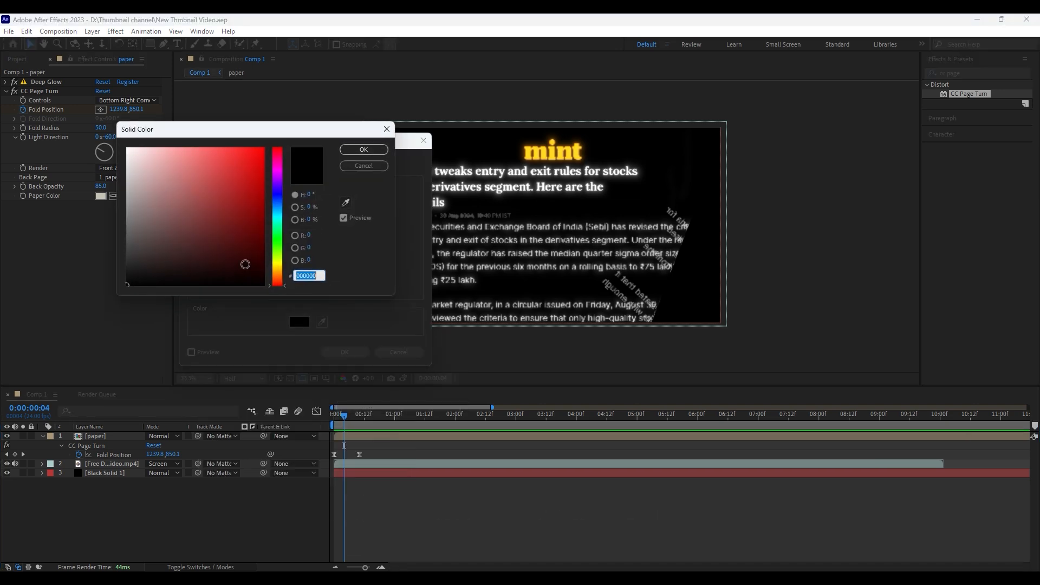
click(360, 149)
click(345, 353)
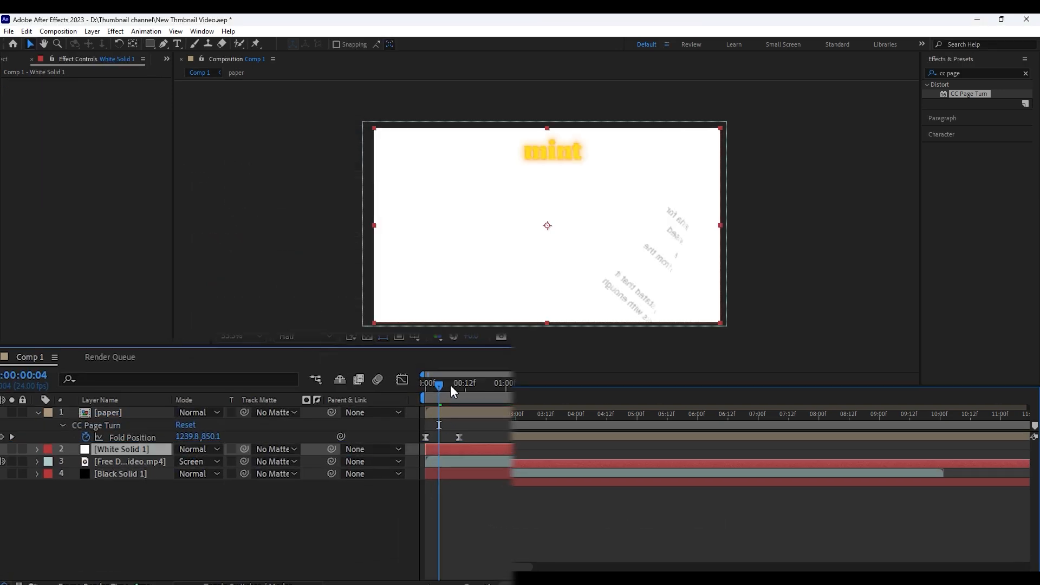
Use White Solid 1 as the page turn's back page and hide the white solid layer
drag(450, 384, 483, 385)
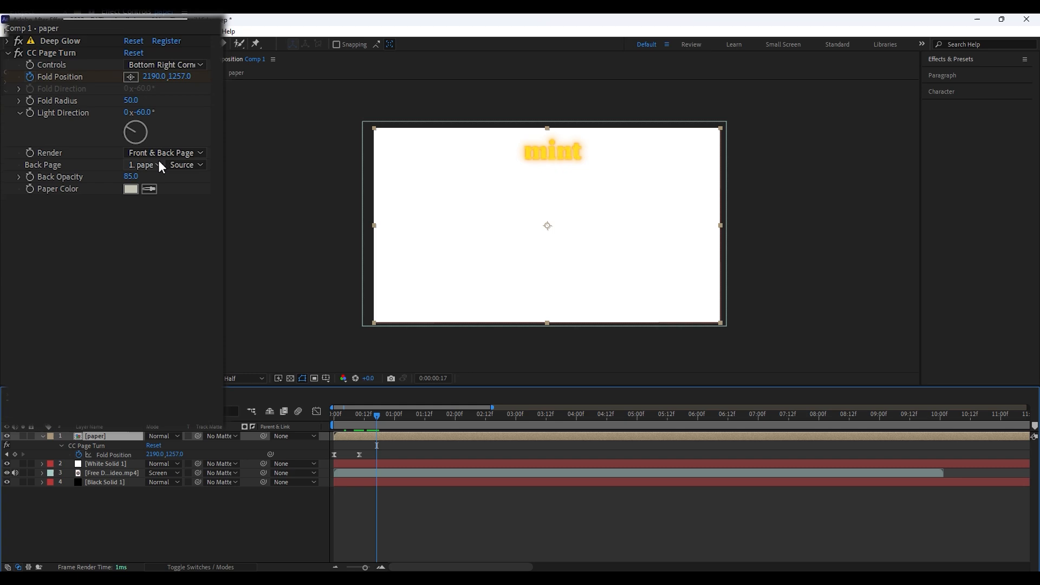
click(117, 176)
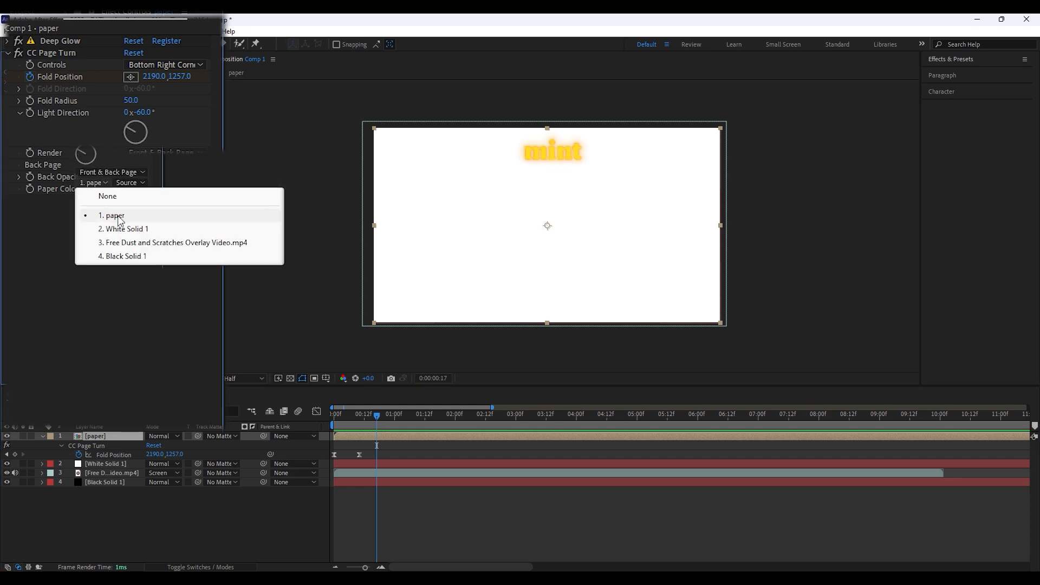
click(123, 228)
click(6, 464)
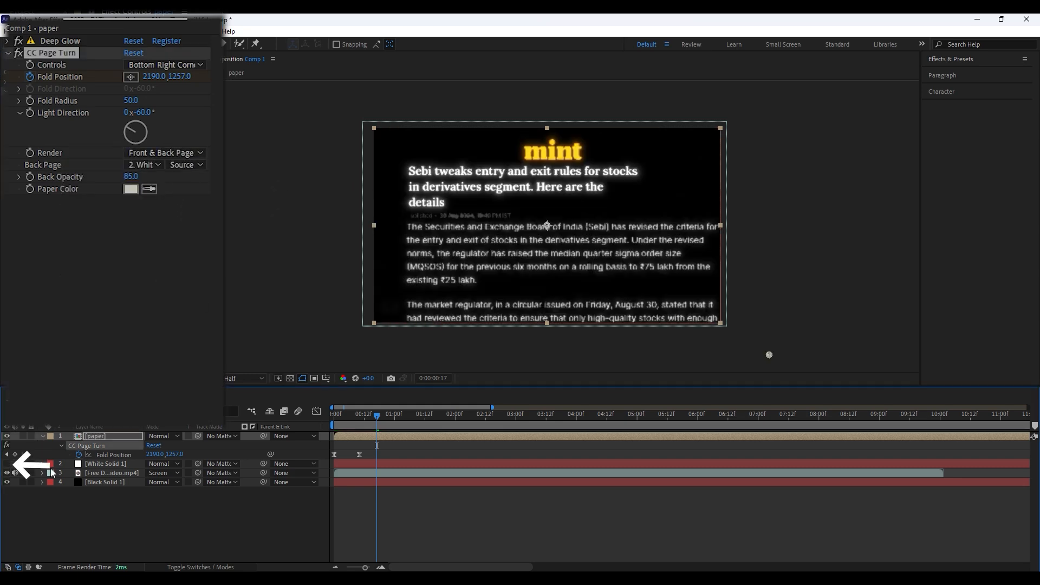
Set the page turn's Back Opacity to 72 and preview the fold animation
drag(769, 355, 479, 230)
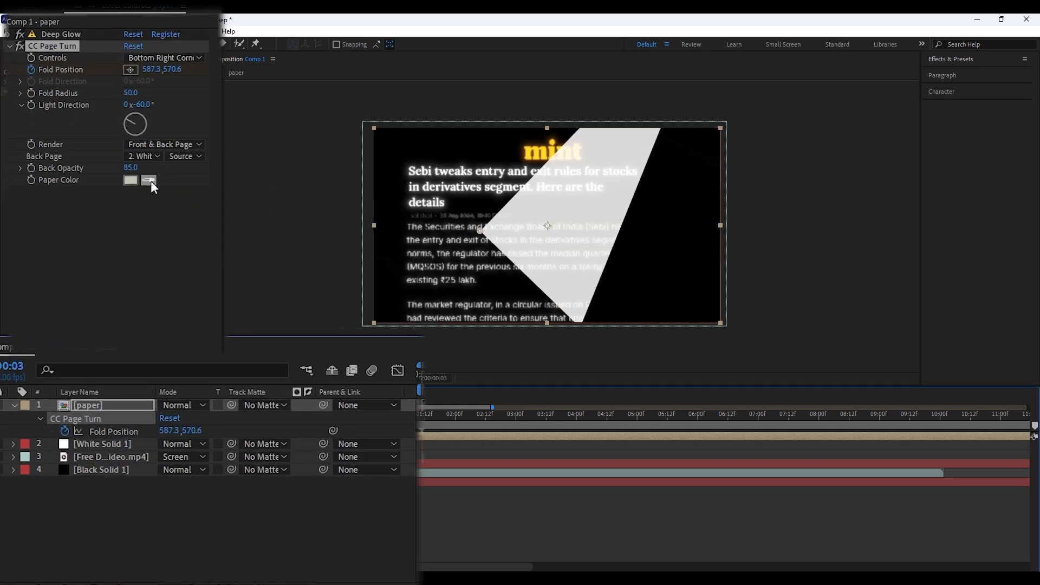
click(114, 178)
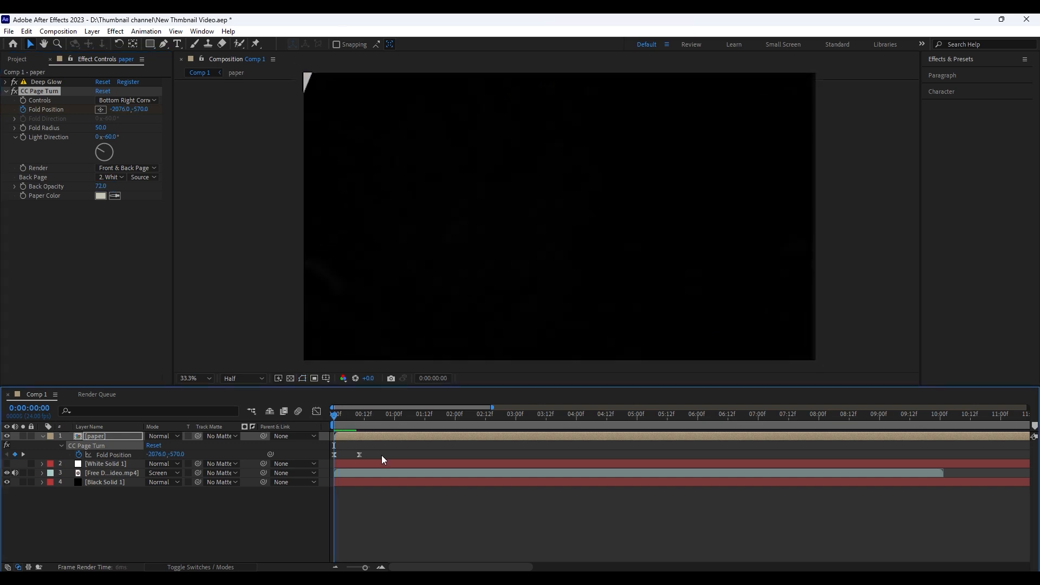
key(space)
mouse_move(362, 417)
mouse_down()
mouse_move(333, 418)
mouse_move(368, 417)
mouse_move(359, 417)
mouse_up()
key(space)
key(space)
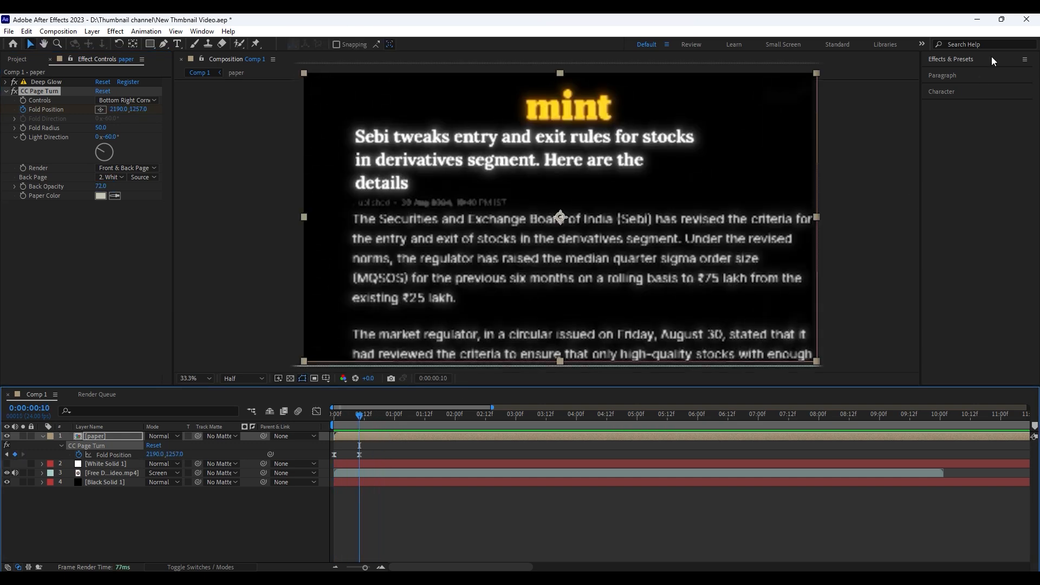
Apply the Camera Lens Blur effect to the paper layer
click(945, 59)
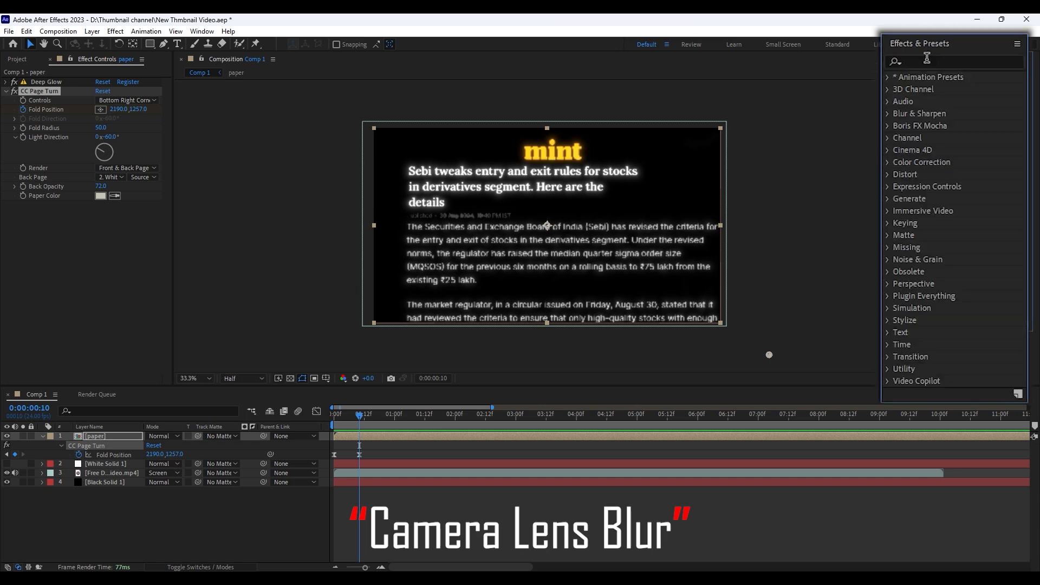
text(camera)
drag(950, 138, 865, 166)
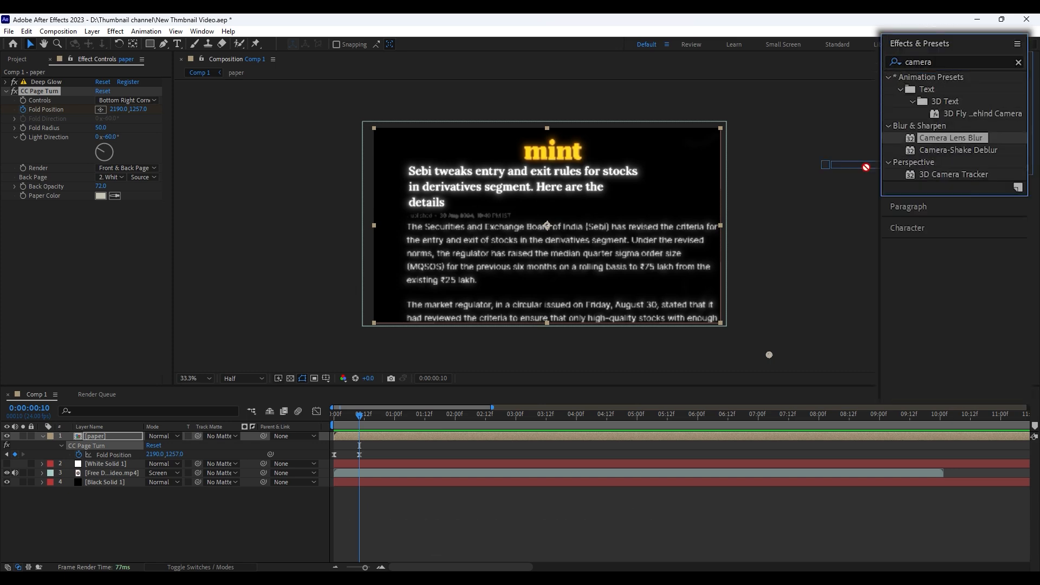
drag(369, 436, 331, 415)
Keyframe the Camera Lens Blur's Blur Radius at 0 at frame 20
key(u)
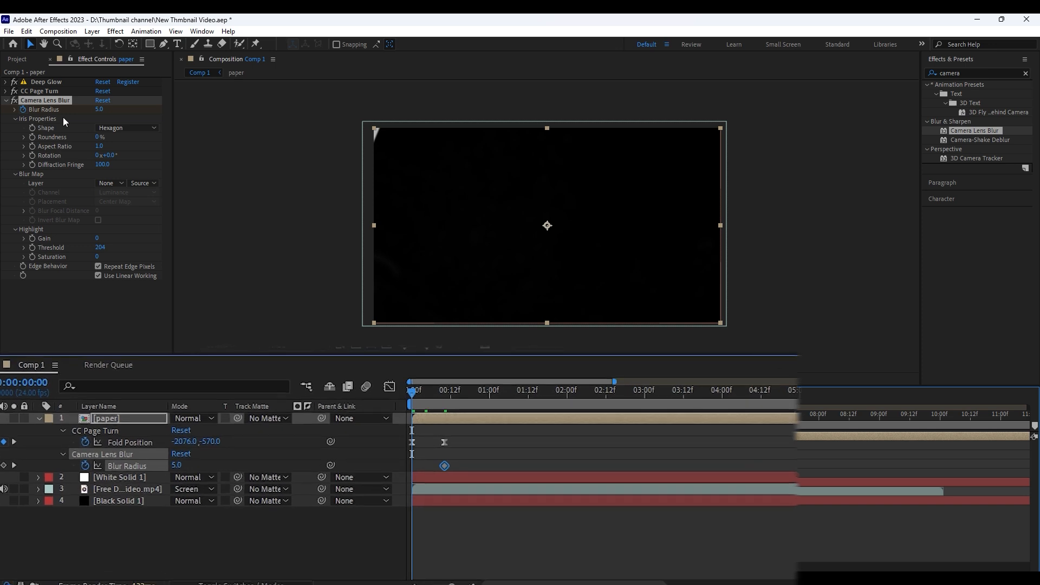
click(444, 466)
click(102, 110)
text(0)
key(Return)
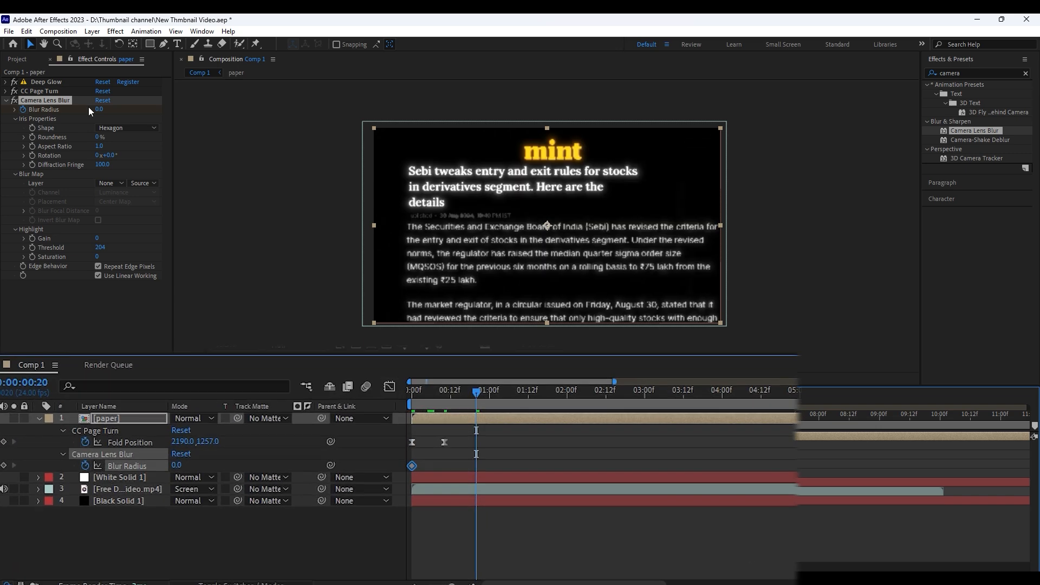
Keyframe the Blur Radius at 10 at the start of the composition and preview the blur
key(Home)
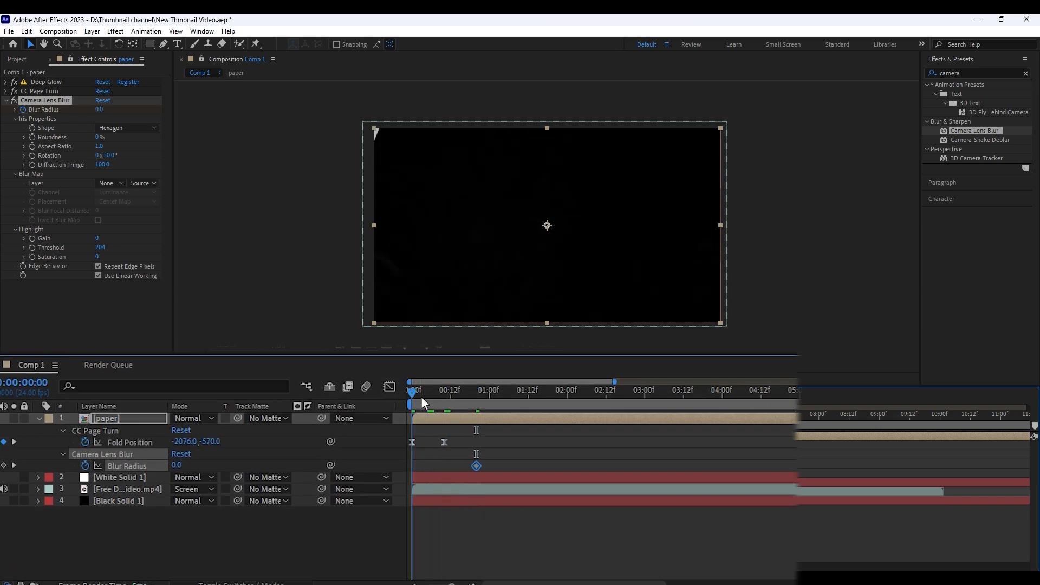
click(103, 110)
text(10)
key(Return)
key(space)
key(space)
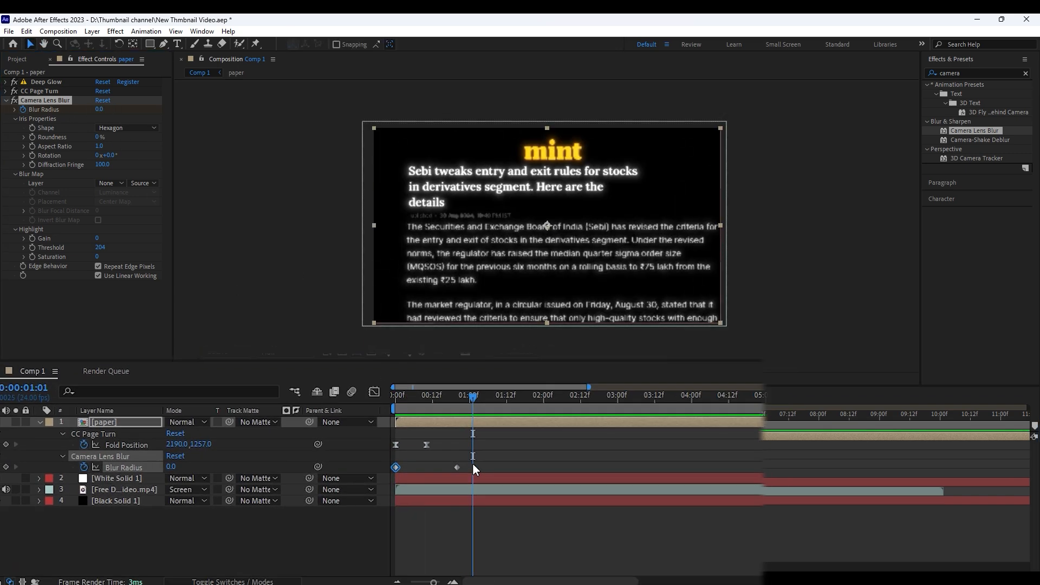
Apply Easy Ease to the Blur Radius keyframes, reshape their speed curve to an early peak with a long ease-out, and preview the blur
drag(472, 463, 301, 466)
key(F9)
click(317, 411)
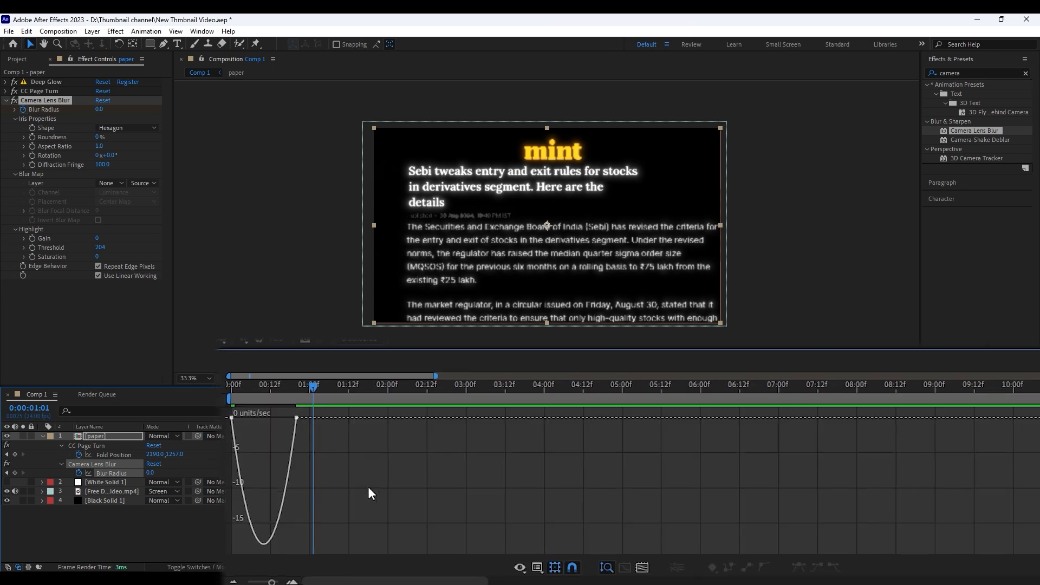
drag(368, 486, 263, 383)
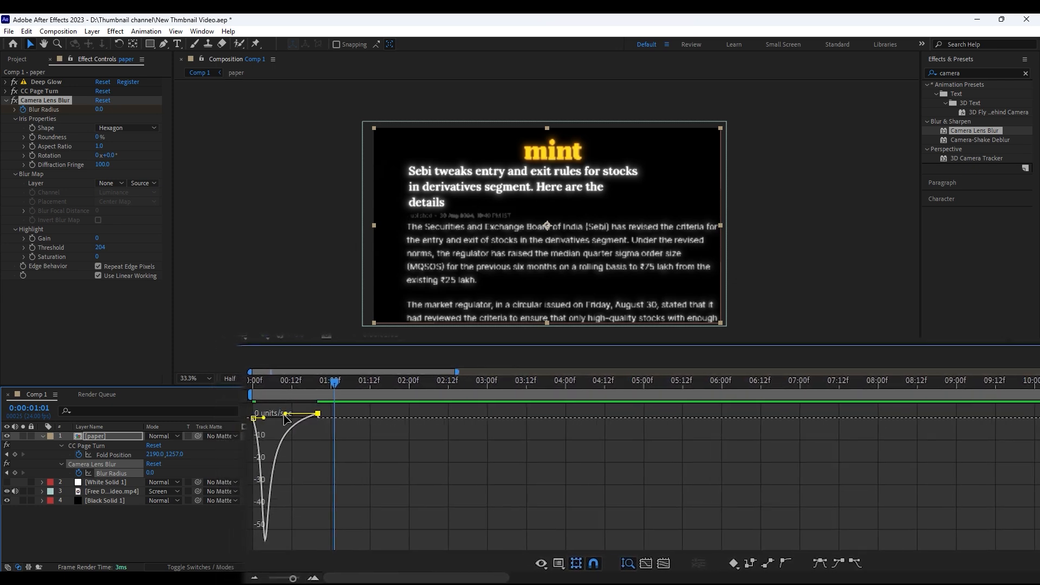
key(Home)
key(space)
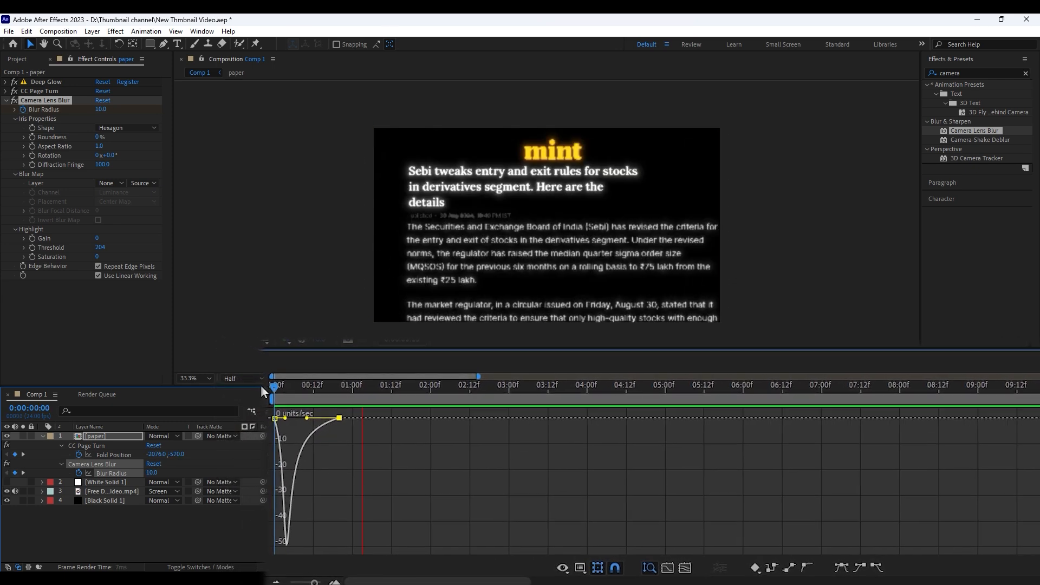
key(space)
click(261, 385)
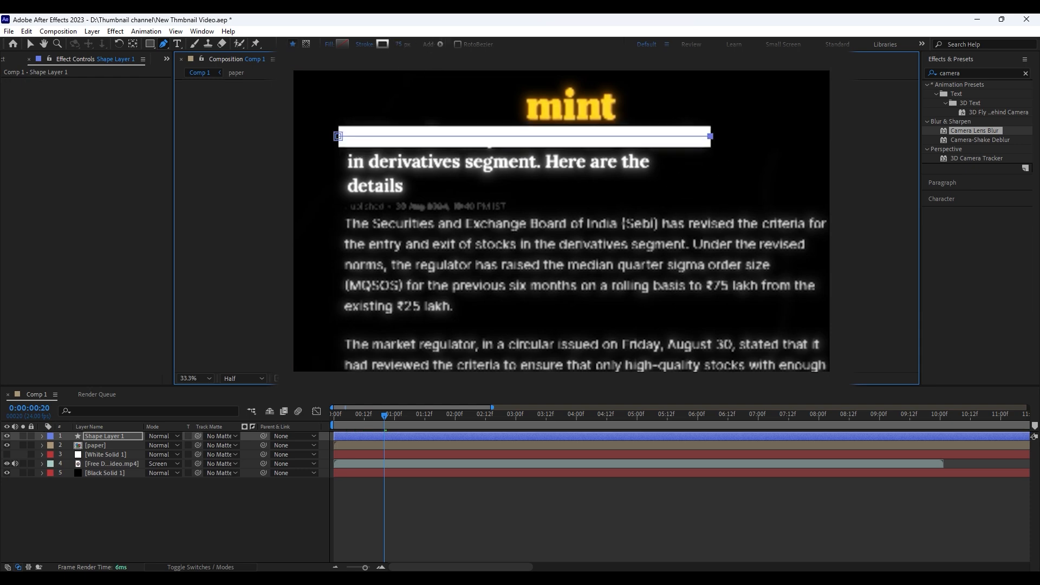
Draw a second straight 75 px white line over the headline's second line in Shape Layer 1
click(398, 500)
click(388, 436)
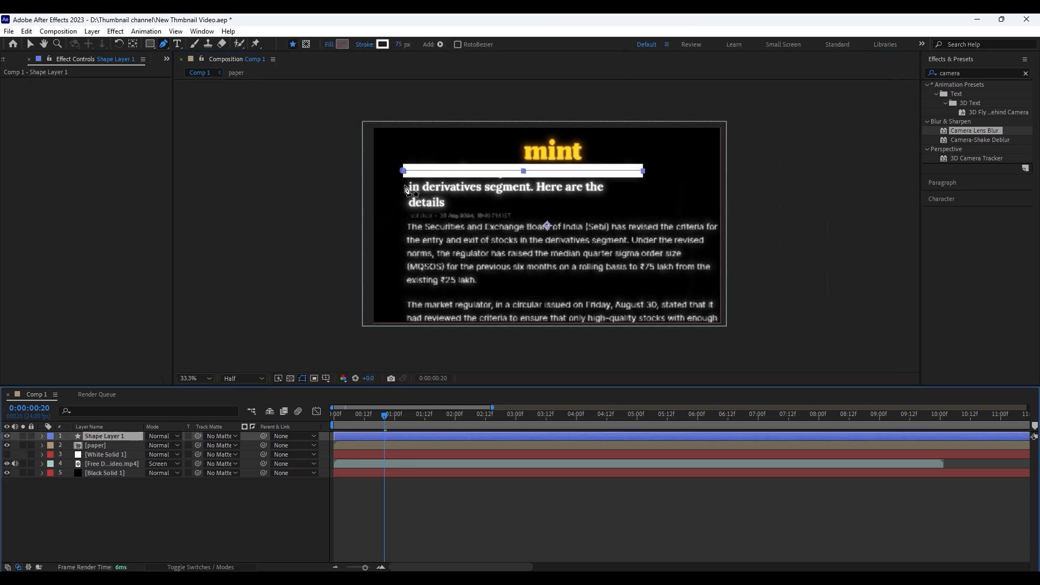
click(336, 159)
click(657, 159)
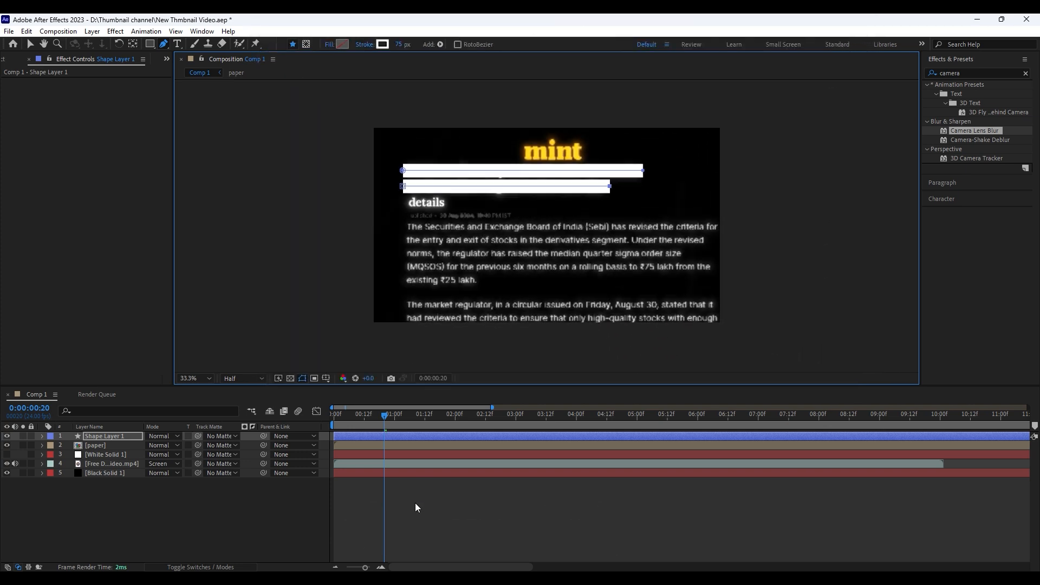
Set the stroke of Shape 2 in Shape Layer 1 to Round Cap and Round Join
click(162, 436)
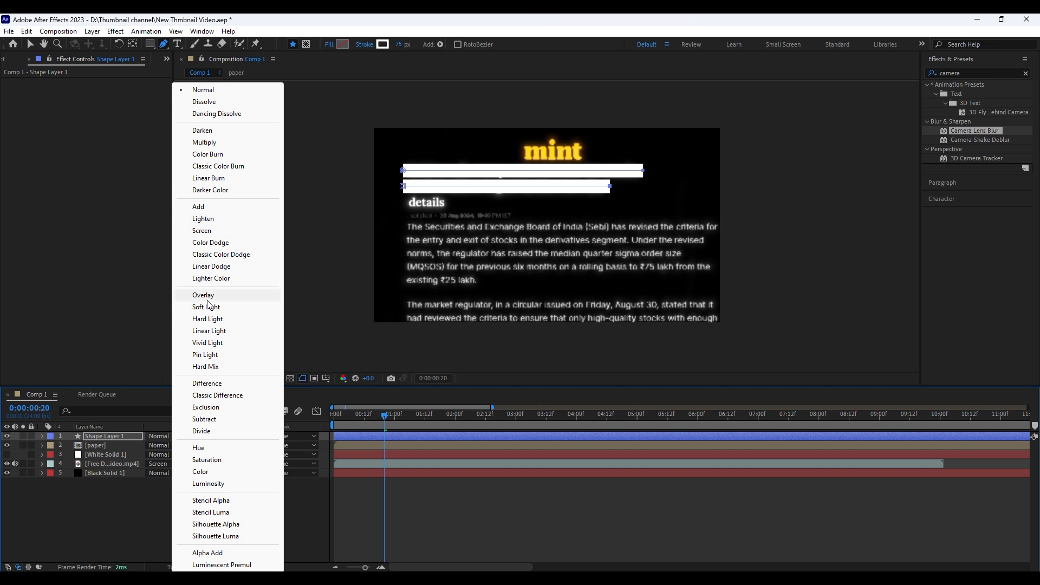
click(42, 436)
click(52, 438)
click(86, 419)
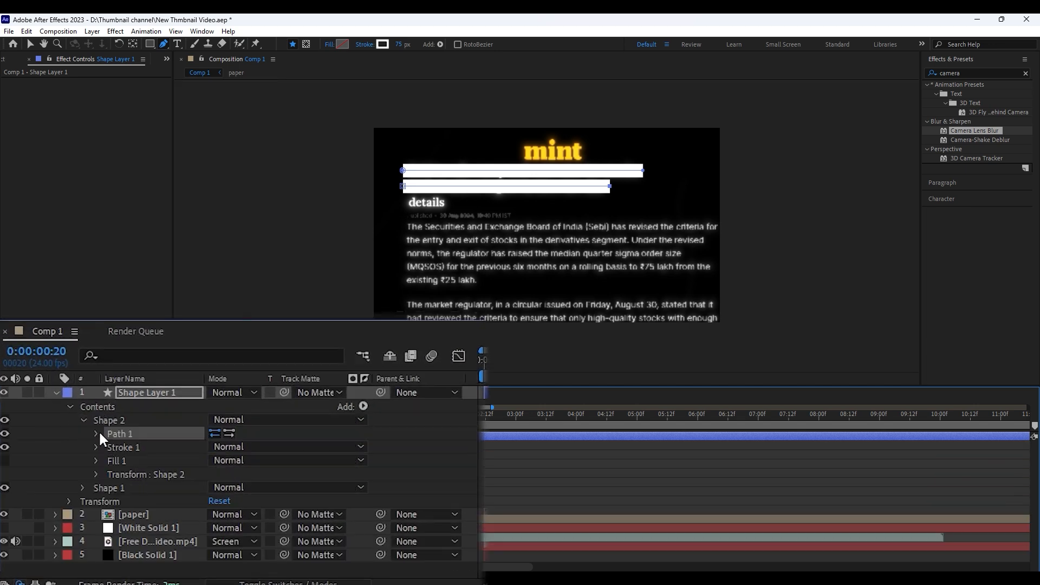
click(97, 447)
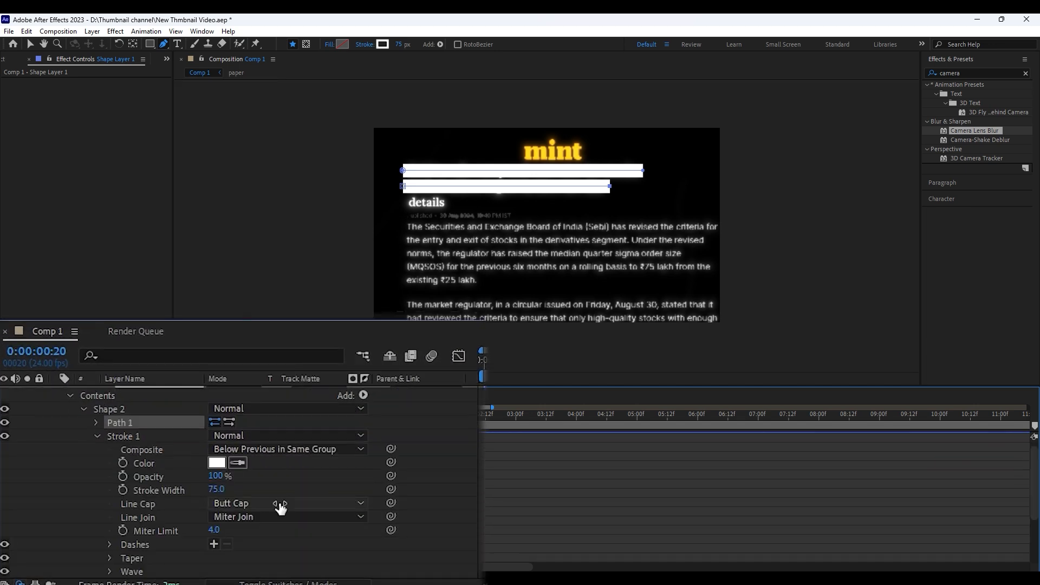
click(244, 503)
click(253, 537)
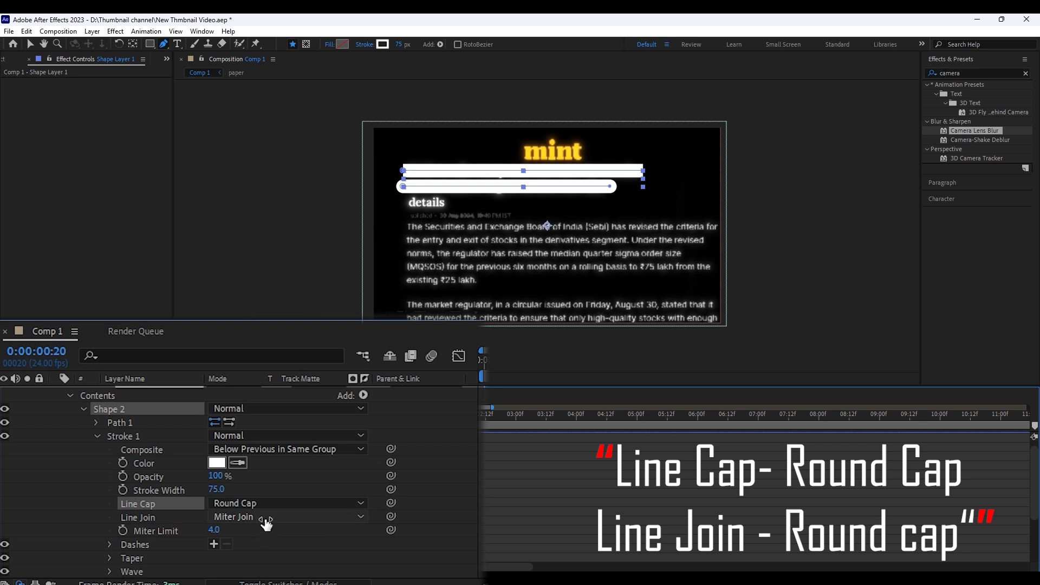
click(266, 519)
click(257, 547)
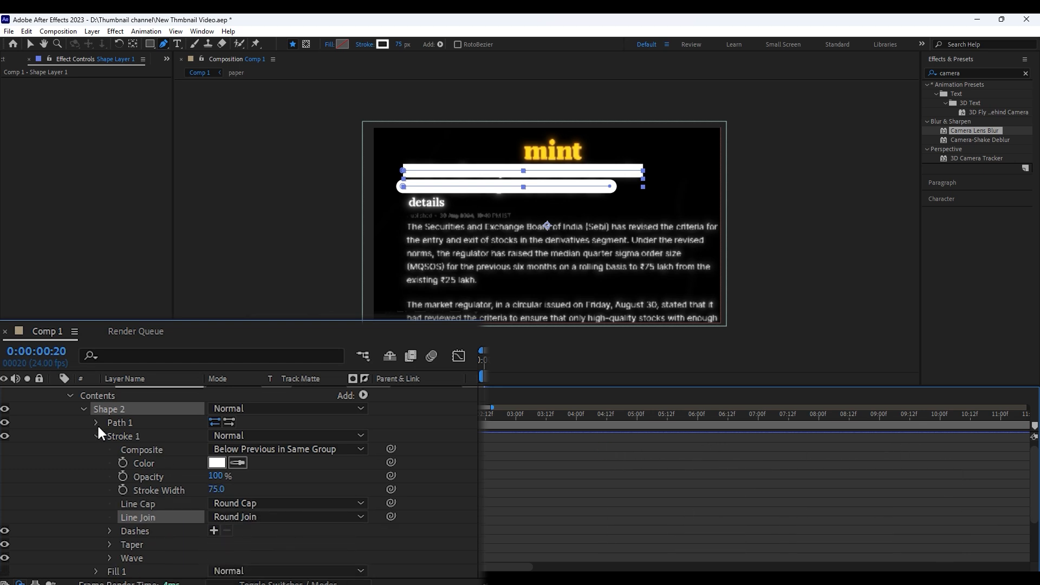
scroll(172, 455, down, 3)
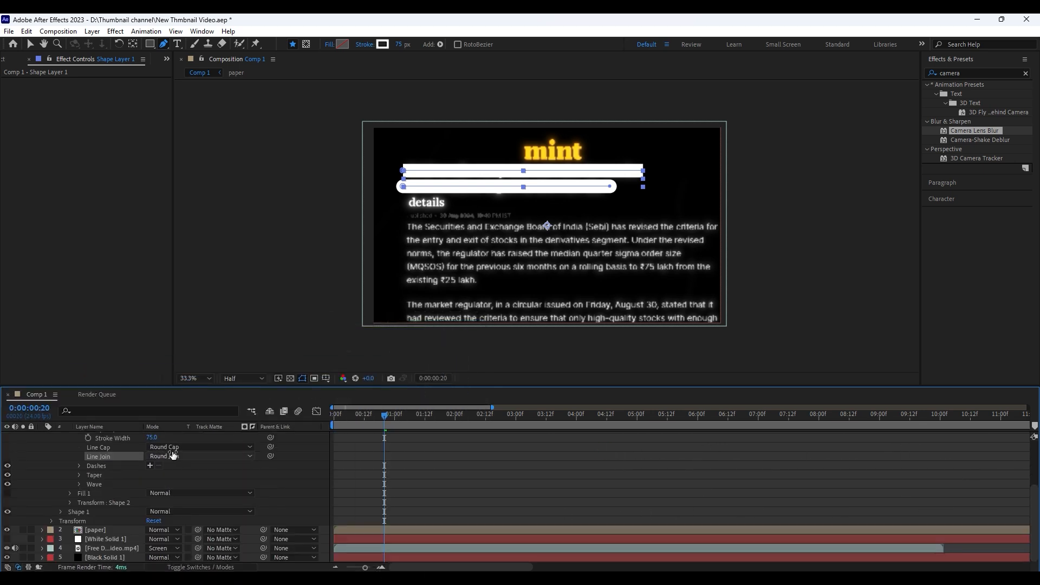
drag(1035, 501, 1035, 454)
click(69, 473)
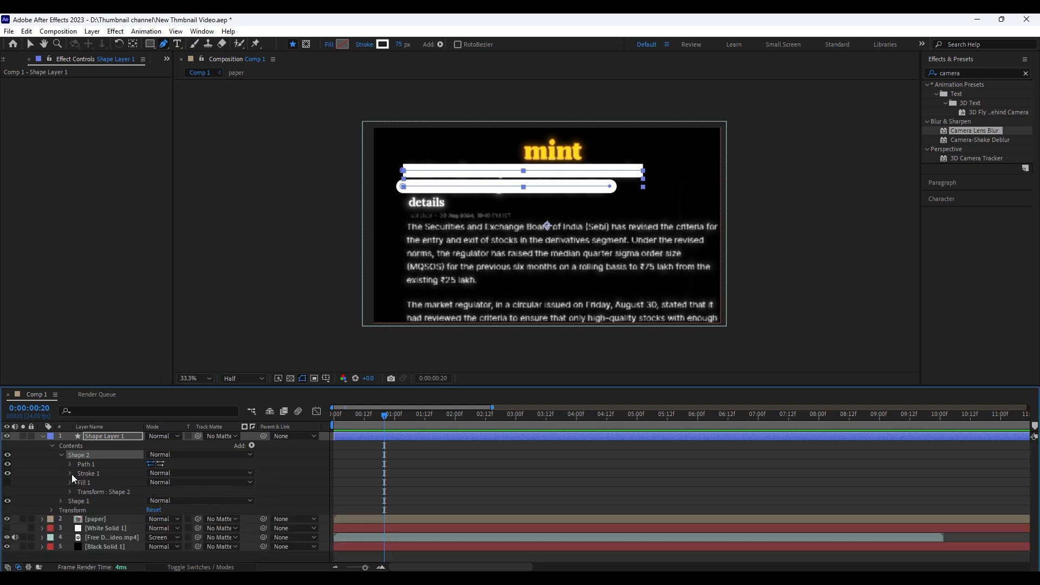
Set the stroke of Shape 1 in Shape Layer 1 to Round Cap and Round Join
click(61, 455)
click(83, 434)
click(97, 460)
scroll(97, 458, down, 1)
click(244, 503)
click(255, 536)
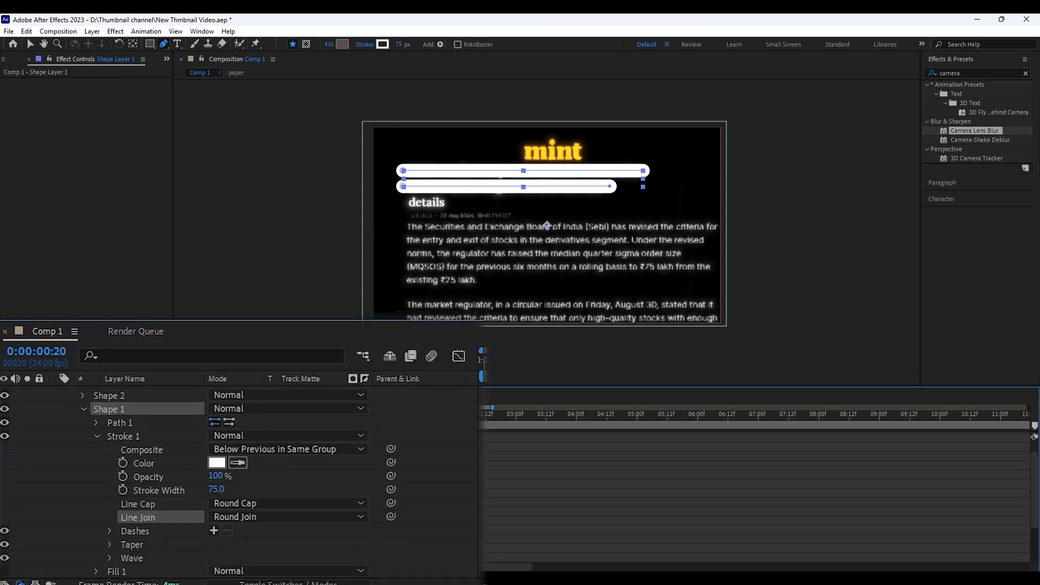
click(56, 393)
Apply the Roughen Edges effect to Shape Layer 1 and set the layer's blending mode to Difference
click(964, 73)
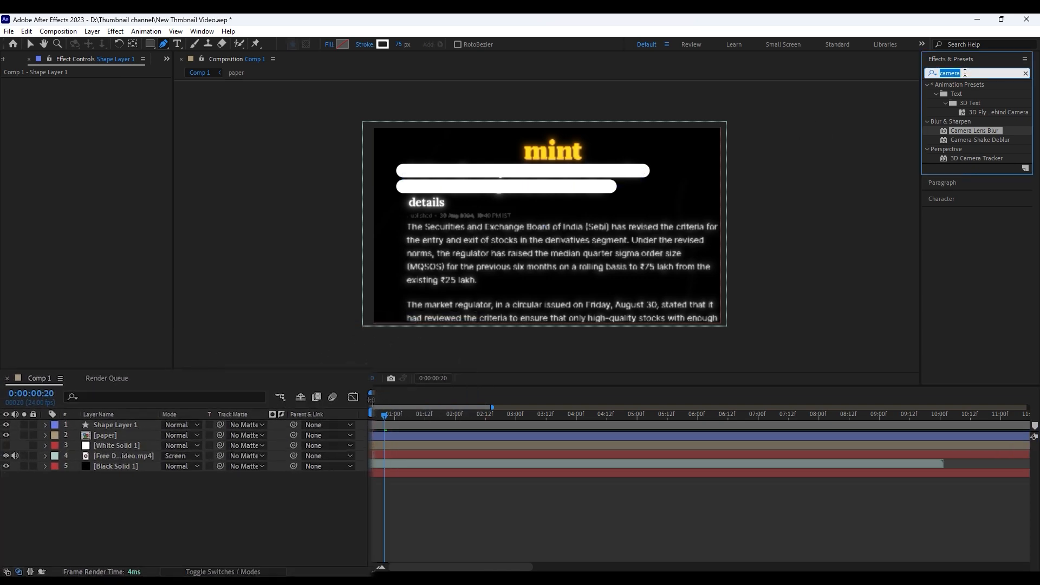
text(roug)
drag(949, 78, 379, 437)
click(161, 436)
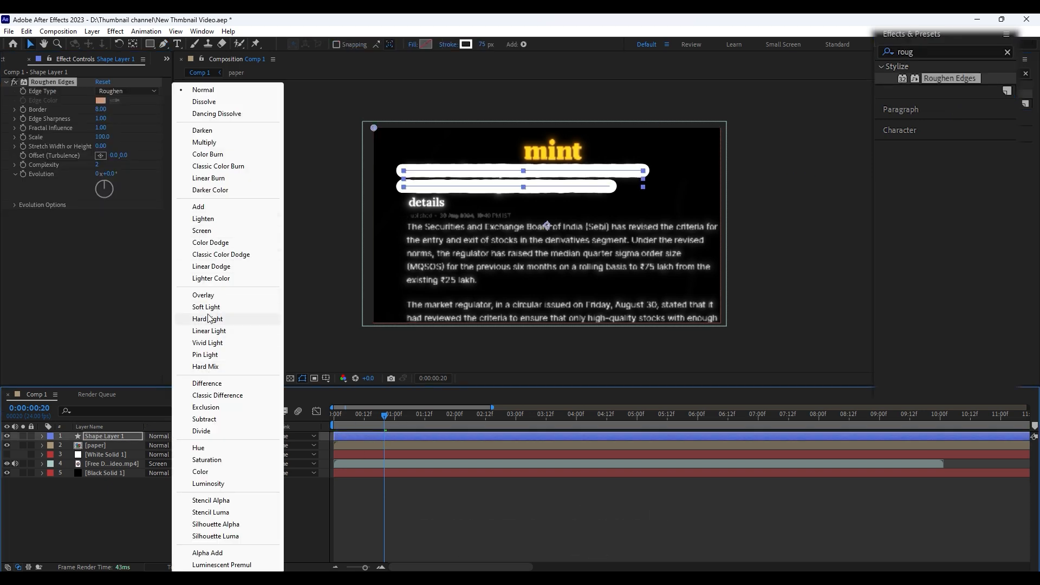
click(207, 383)
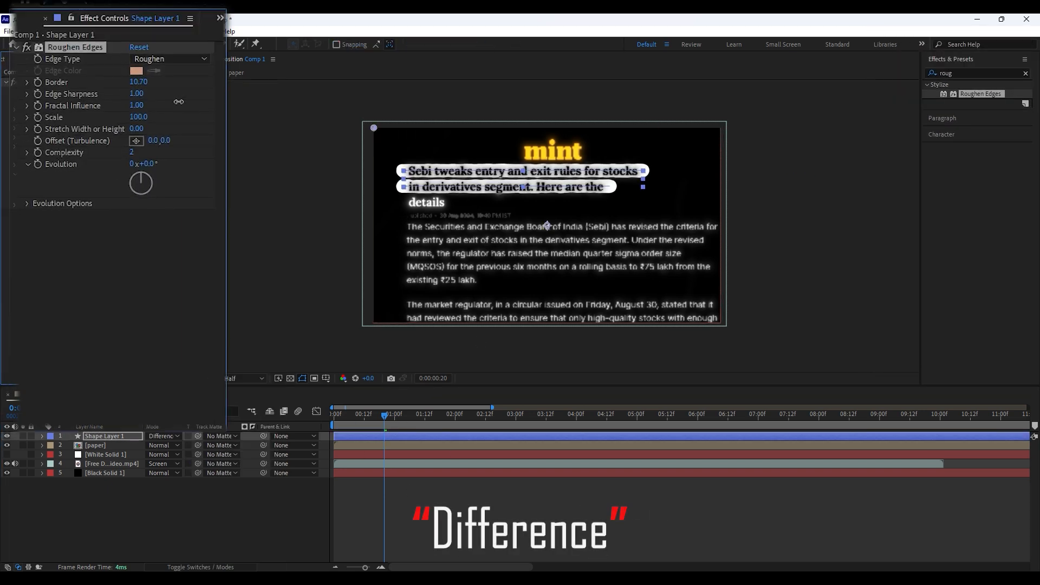
Set the Roughen Edges Border to 12.40 and Edge Sharpness to 2.35, and nudge the lower highlight line's start point slightly inward
click(406, 533)
drag(138, 106, 125, 117)
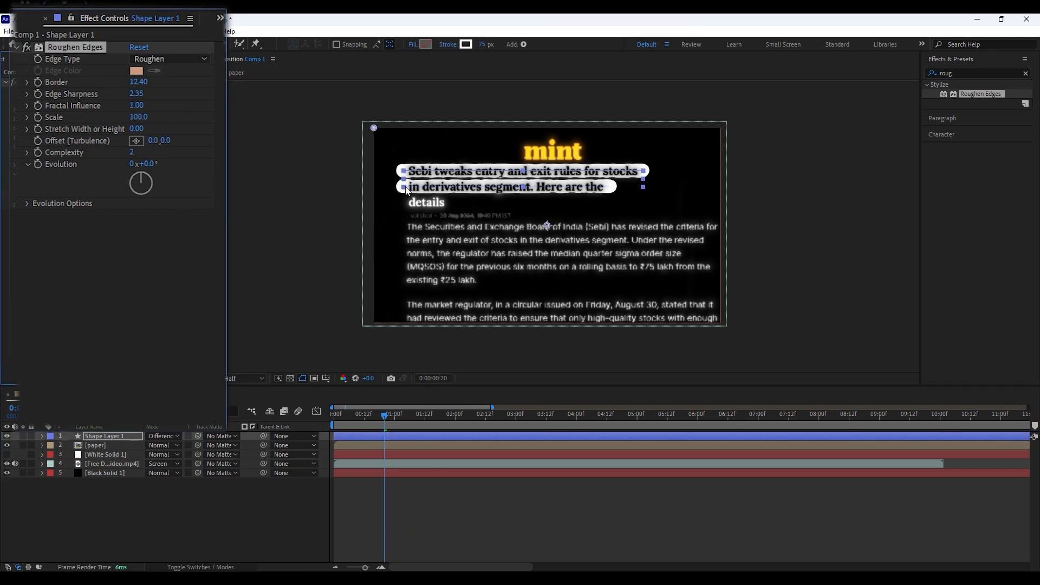
scroll(406, 189, up, 2)
key(g)
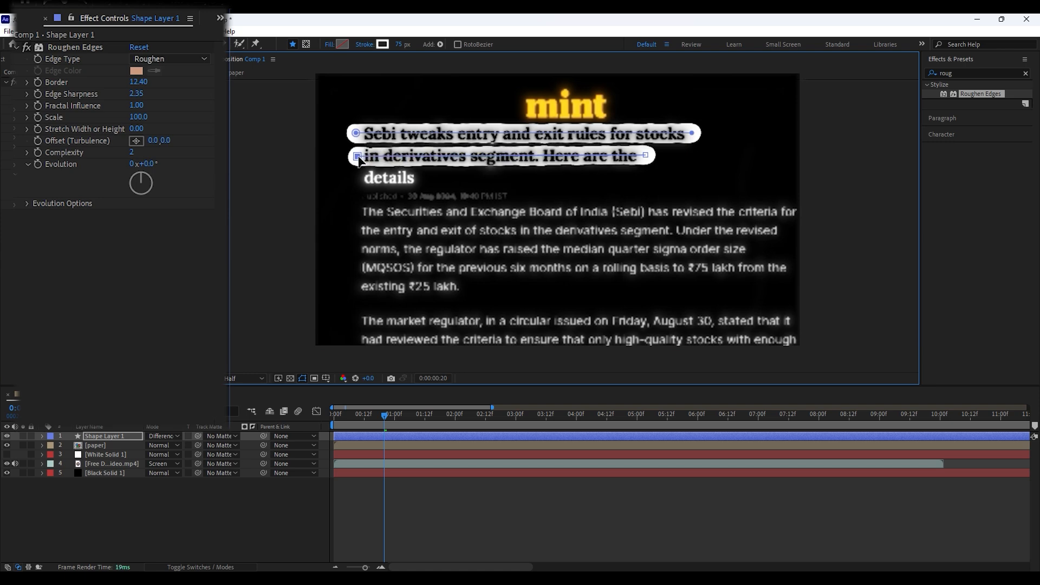
click(434, 504)
scroll(383, 303, down, 2)
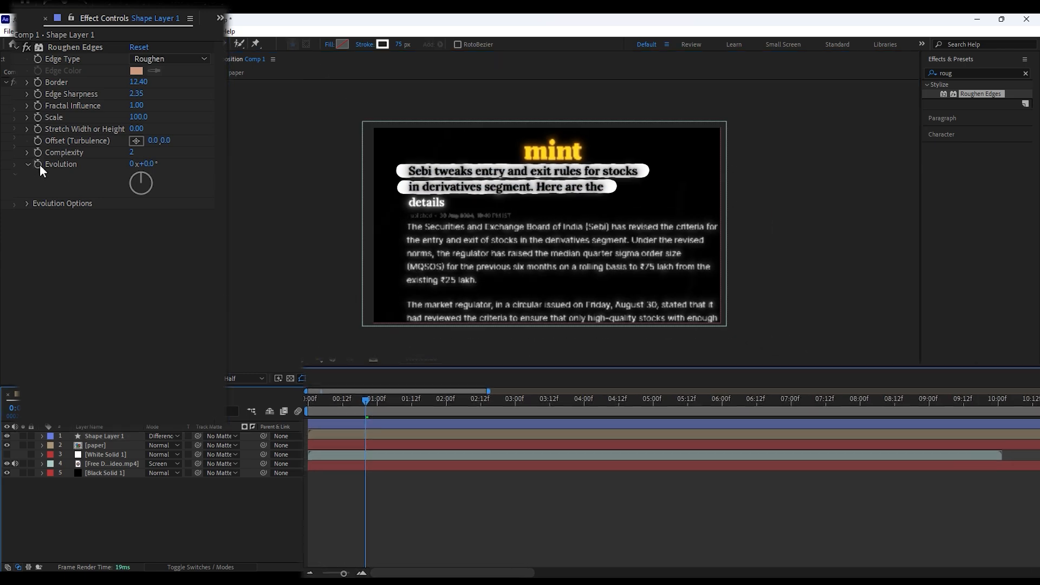
Add the expression time*250 to the Evolution property of Roughen Edges
alt+click(40, 164)
text(tim)
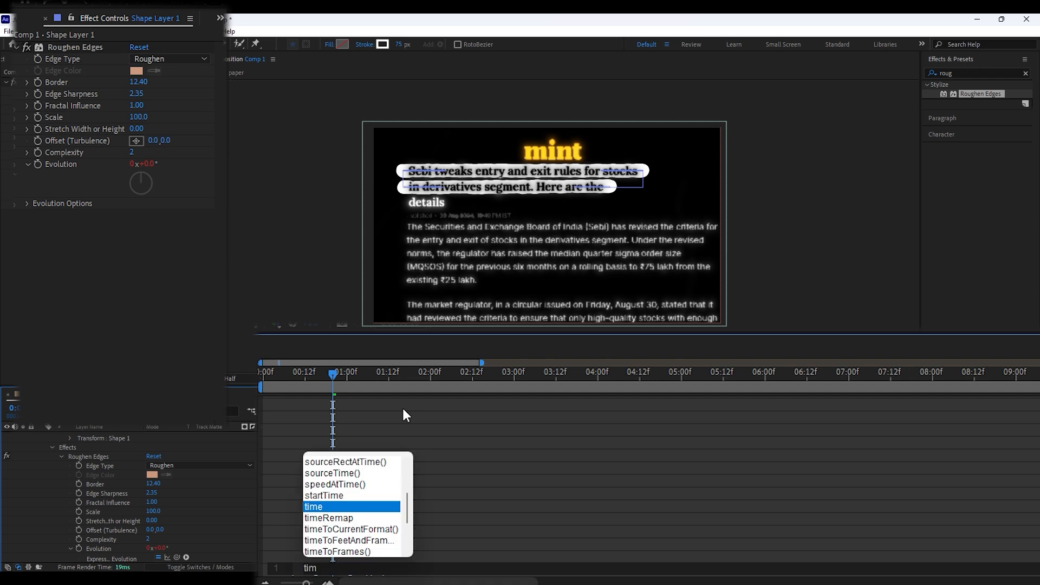
text(e*2)
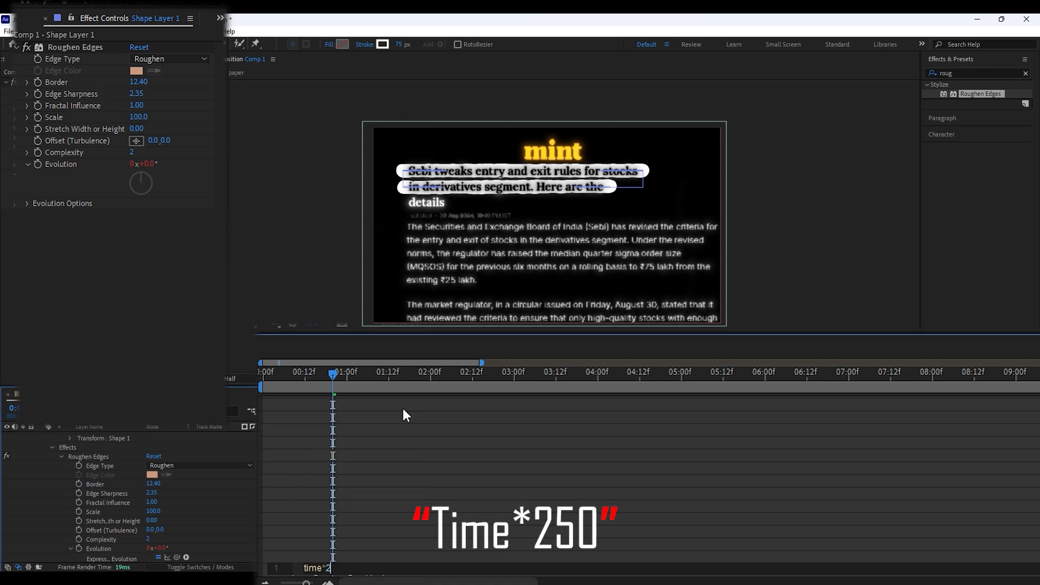
text(50)
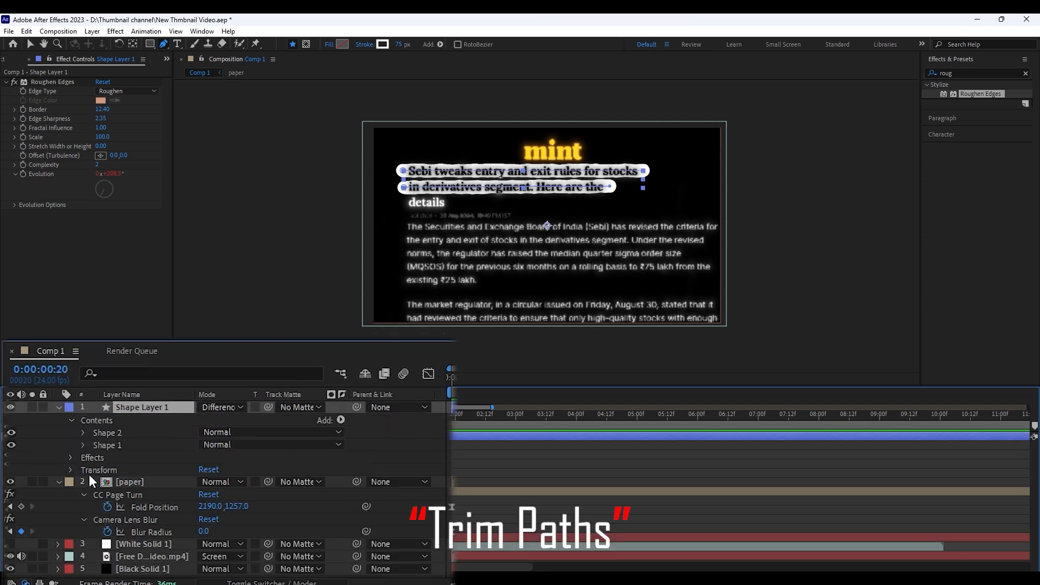
Add Trim Paths to the contents of Shape Layer 1 and show its properties
click(340, 419)
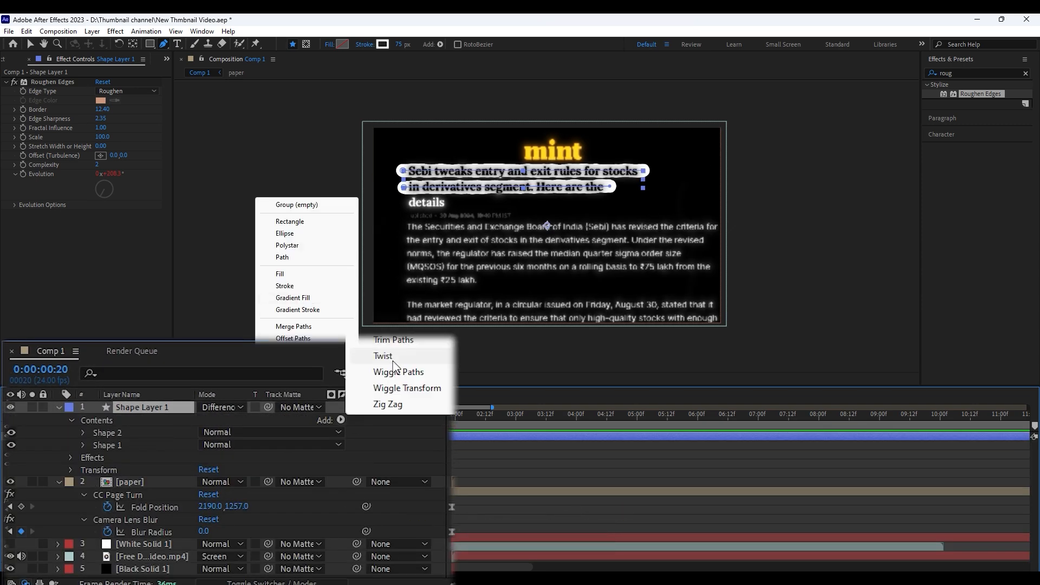
click(393, 339)
click(83, 457)
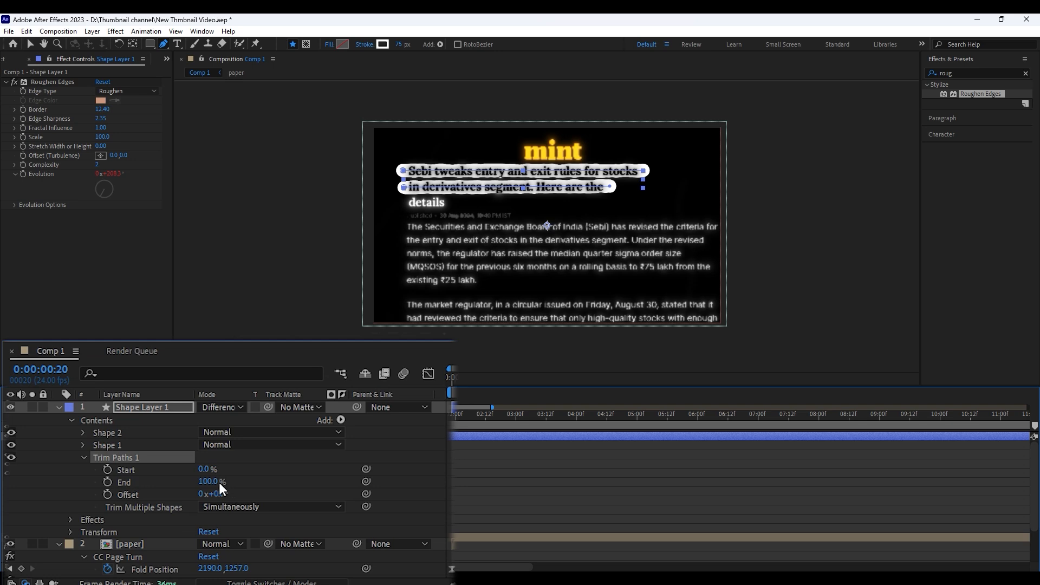
Keyframe the Trim Paths End at 0% at frame 20 and at 100% at 0:00:01:06
drag(218, 482, 135, 471)
click(108, 482)
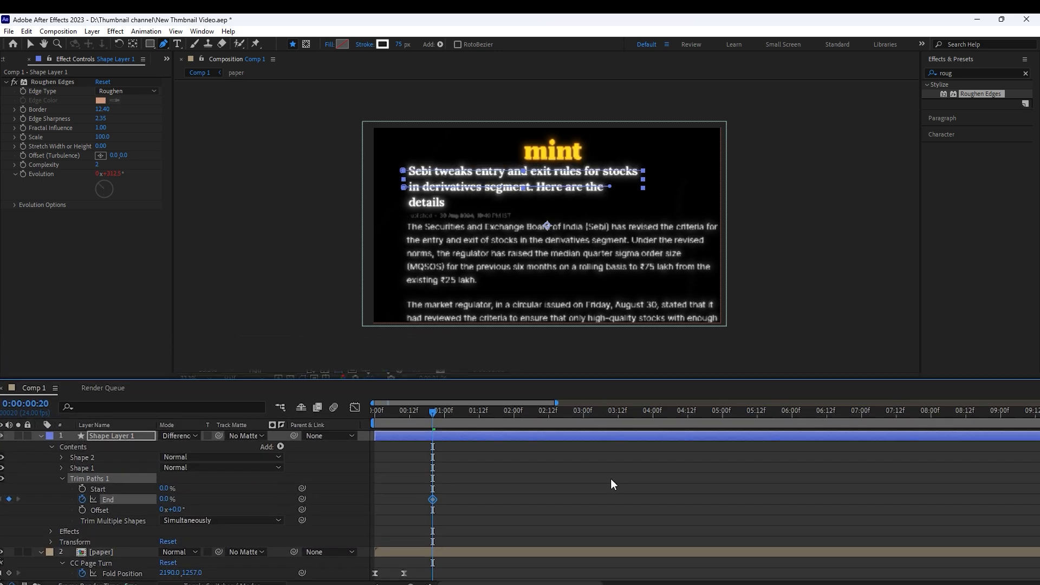
key(shift+Page_Down)
drag(207, 481, 390, 455)
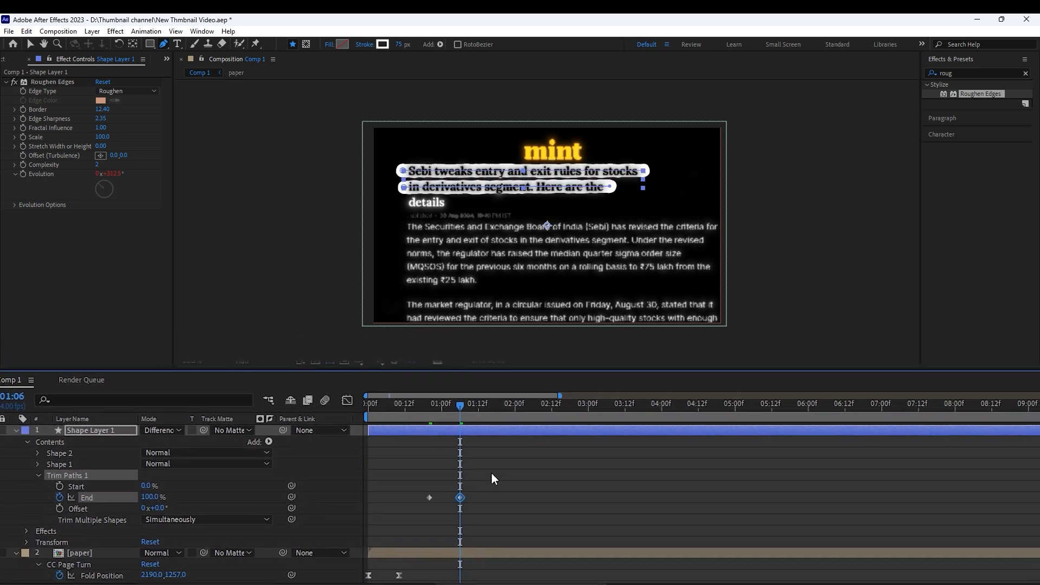
Apply Easy Ease to the Trim Paths End keyframes, shape their speed curve to peak near the middle, and preview the highlight reveal
drag(503, 474, 415, 519)
key(F9)
click(332, 401)
drag(483, 505, 420, 554)
drag(427, 558, 397, 537)
key(v)
key(Home)
key(space)
key(space)
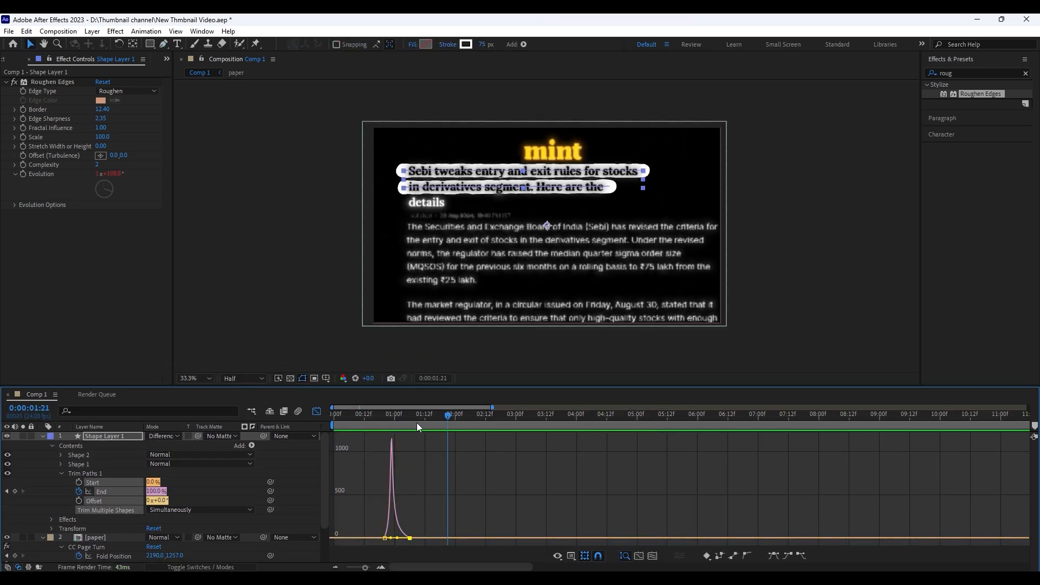
drag(394, 541, 392, 538)
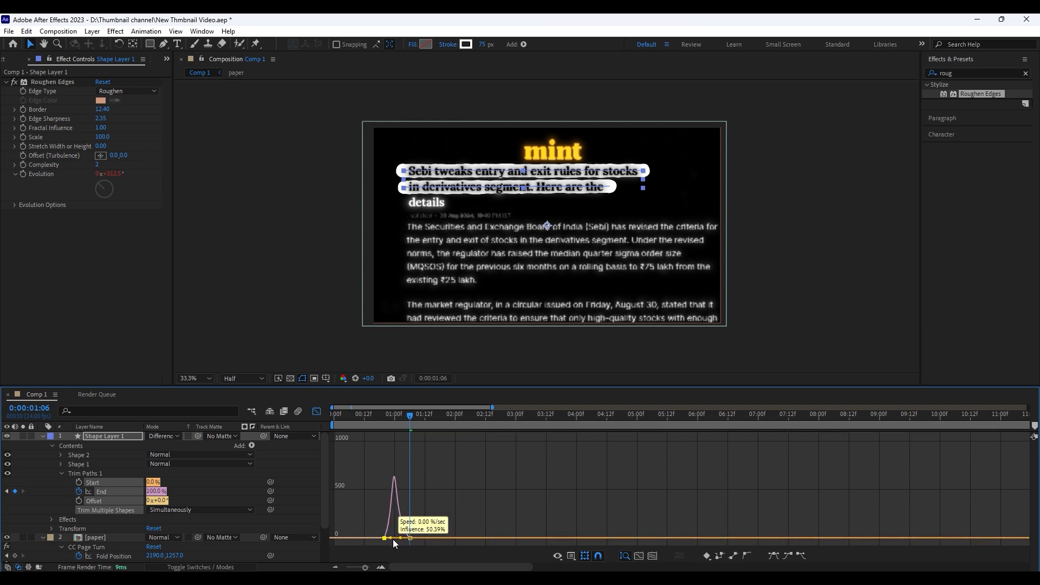
click(388, 414)
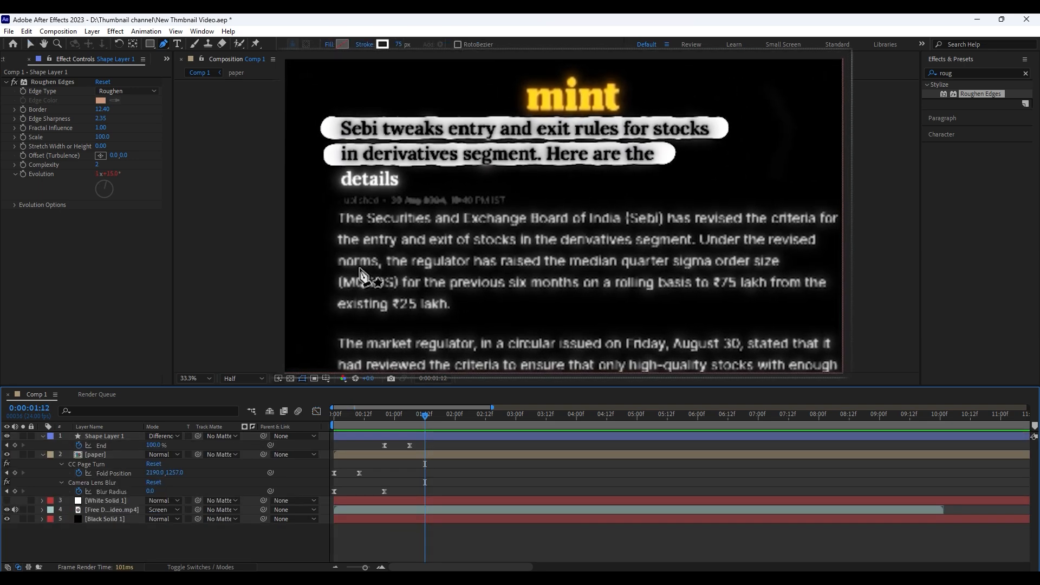
Draw a straight line over the article line beginning "norms, the regulator" on a new shape layer, with a 40 px stroke width
click(329, 259)
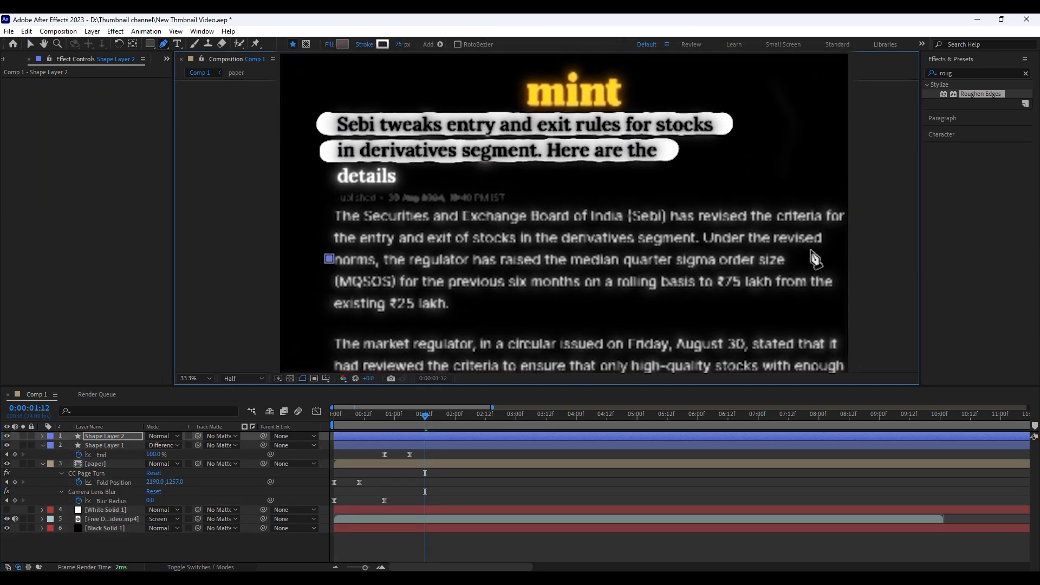
click(783, 259)
click(401, 44)
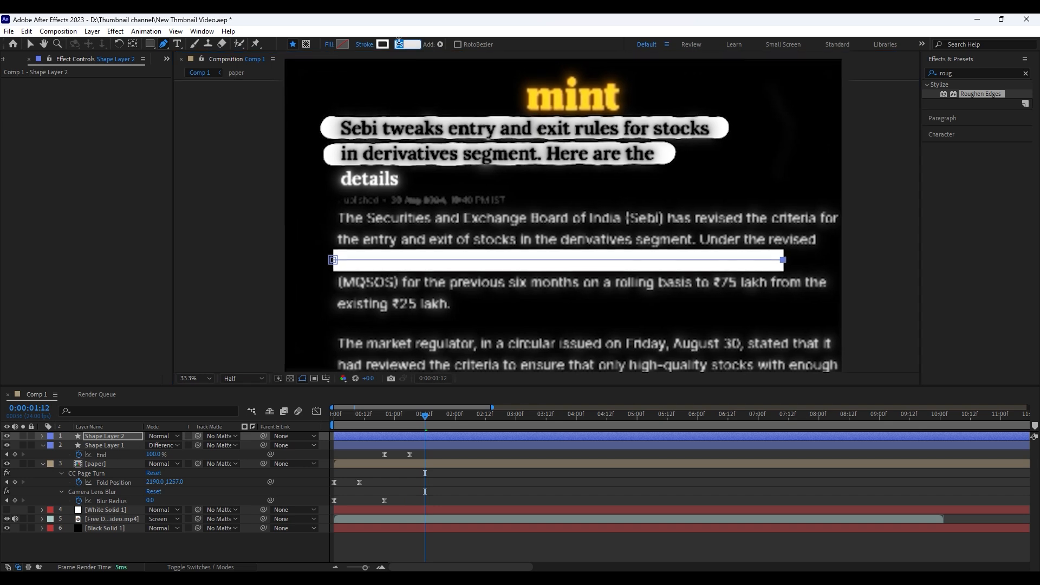
text(32)
key(Return)
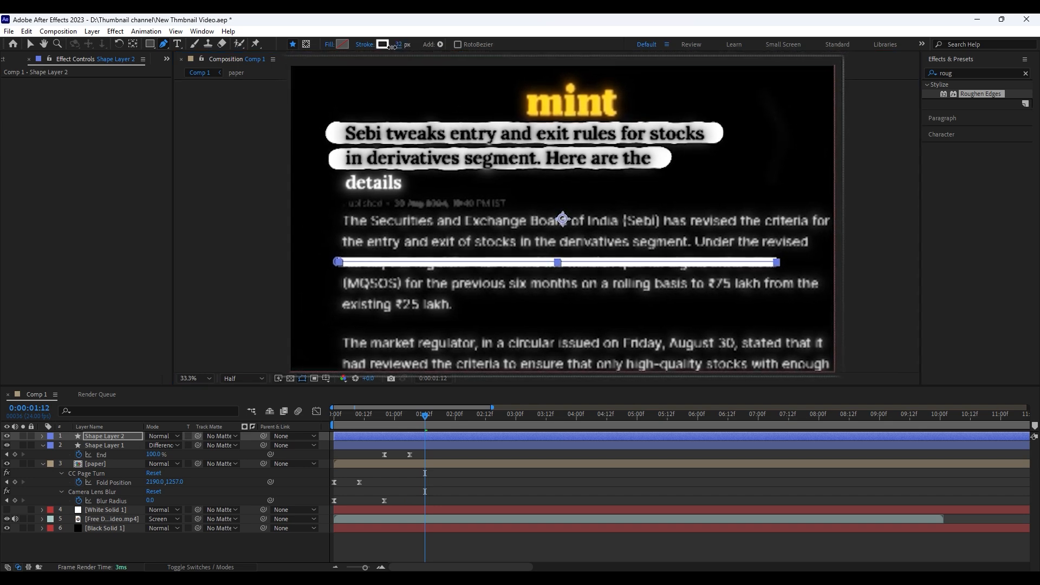
drag(392, 47, 395, 47)
click(481, 453)
Set the stroke of Shape Layer 2 to a Round Join line join and a Round Cap line cap
click(43, 436)
click(52, 445)
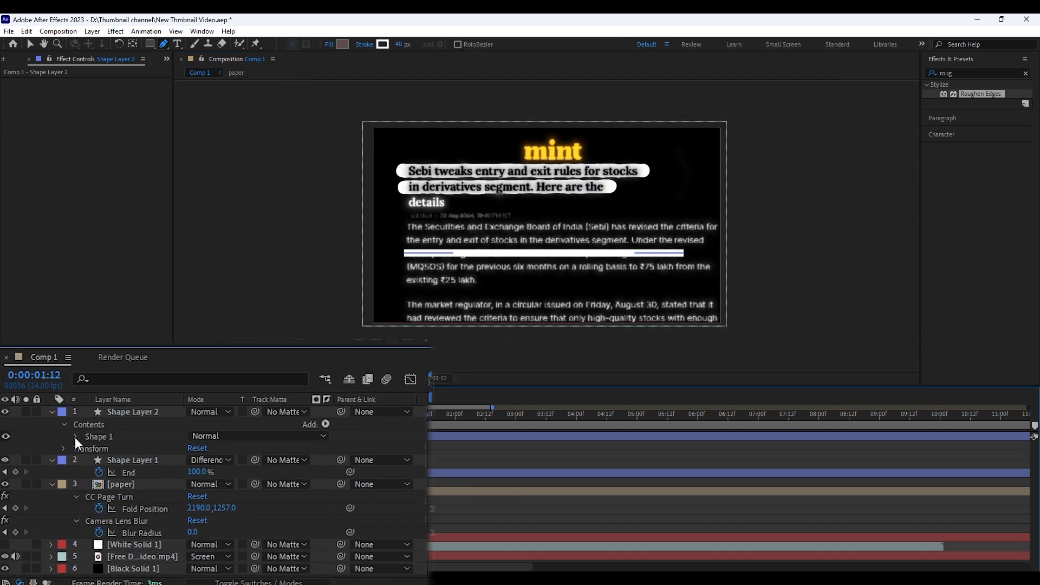
click(75, 437)
click(88, 460)
click(233, 522)
click(208, 557)
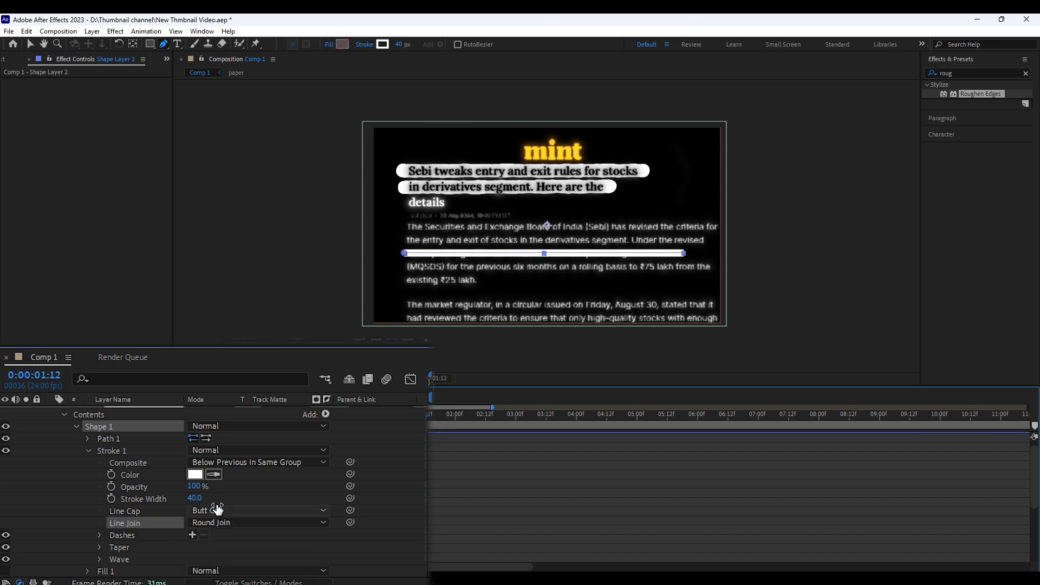
click(218, 510)
click(229, 542)
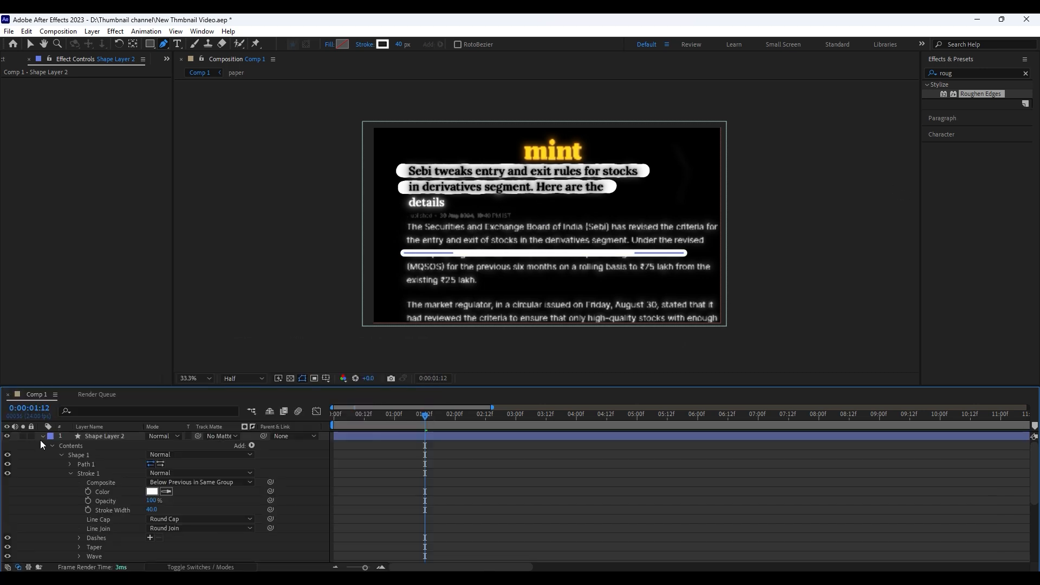
click(42, 437)
Copy the Roughen Edges effect from Shape Layer 1 onto Shape Layer 2 and check the line around 0:00:01:12
click(94, 446)
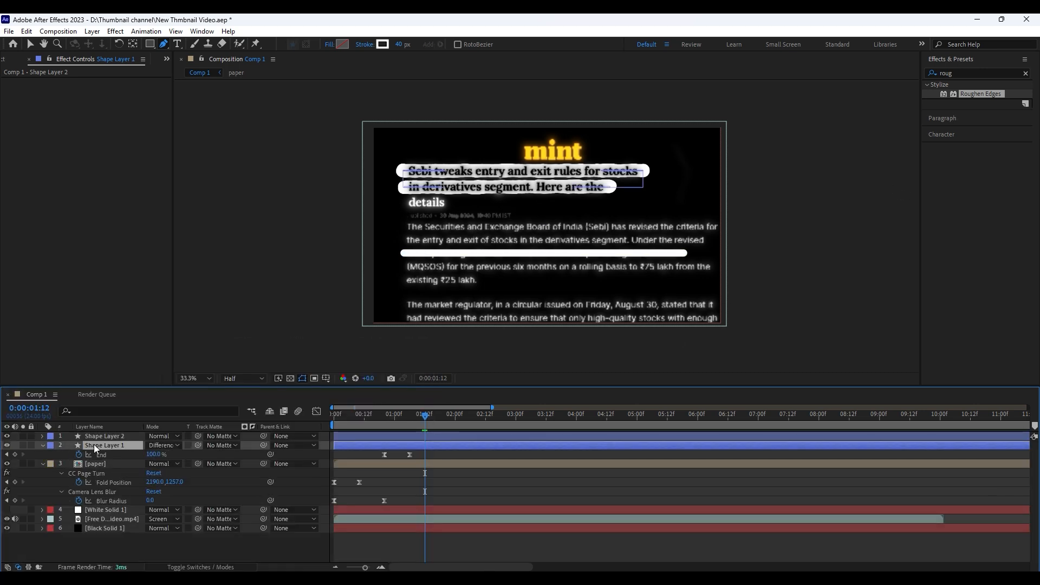
click(50, 83)
key(ctrl+c)
click(102, 436)
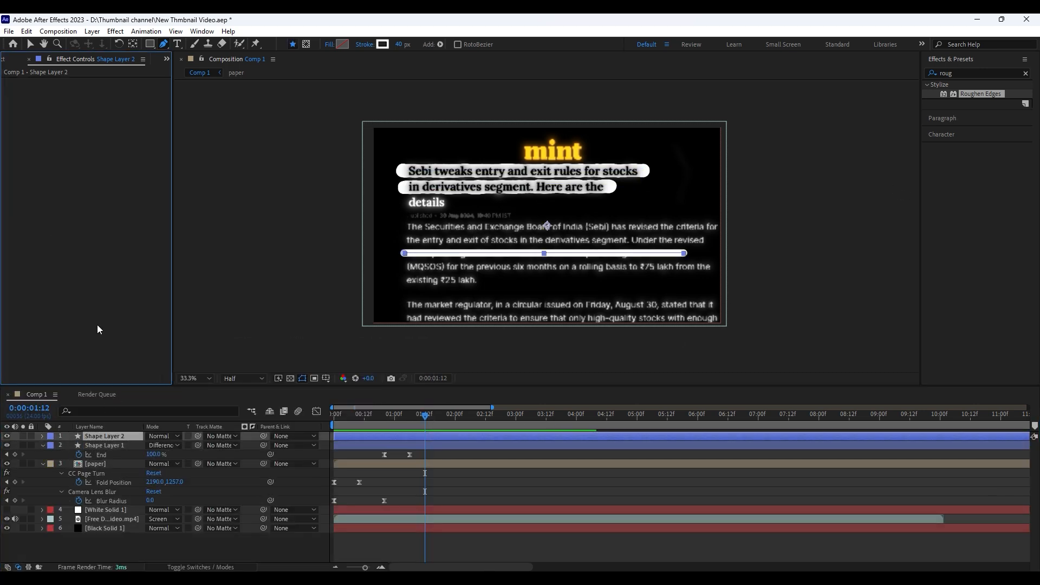
key(ctrl+v)
click(454, 487)
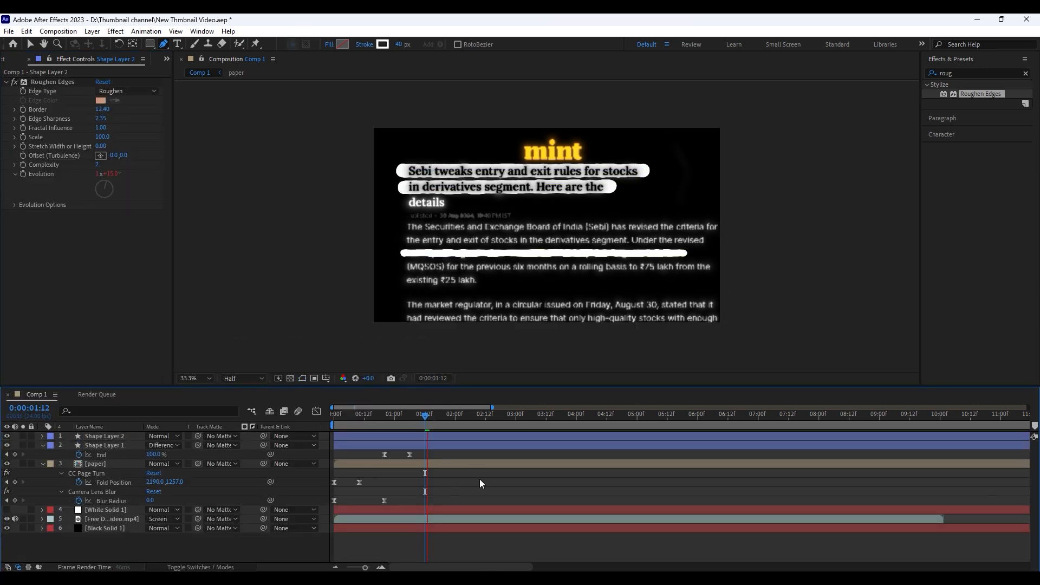
click(426, 422)
drag(426, 421, 425, 423)
Add Trim Paths to the contents of Shape Layer 2 and show its properties
click(428, 434)
click(42, 437)
click(251, 446)
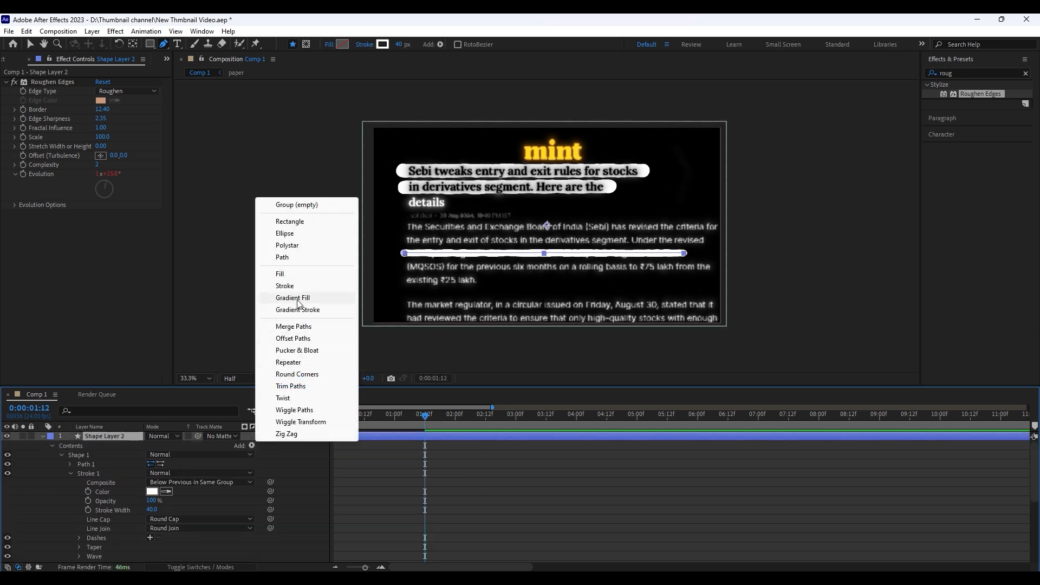
click(290, 386)
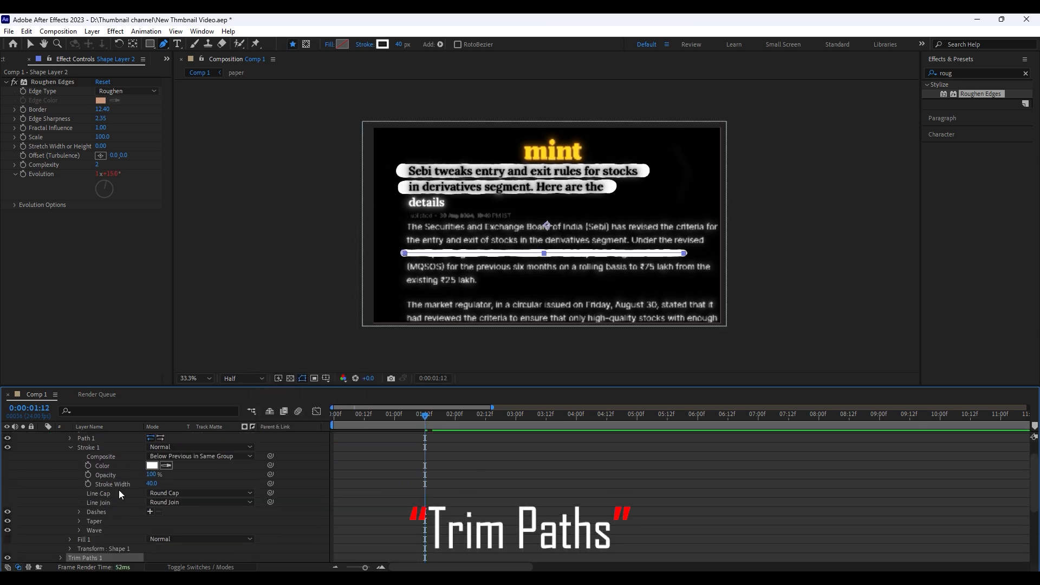
click(69, 447)
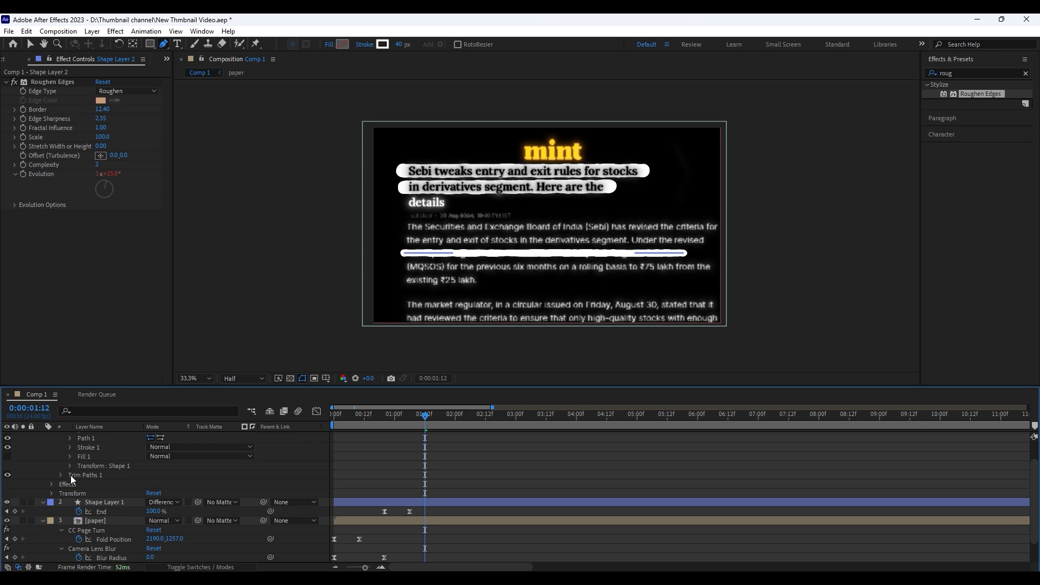
click(60, 475)
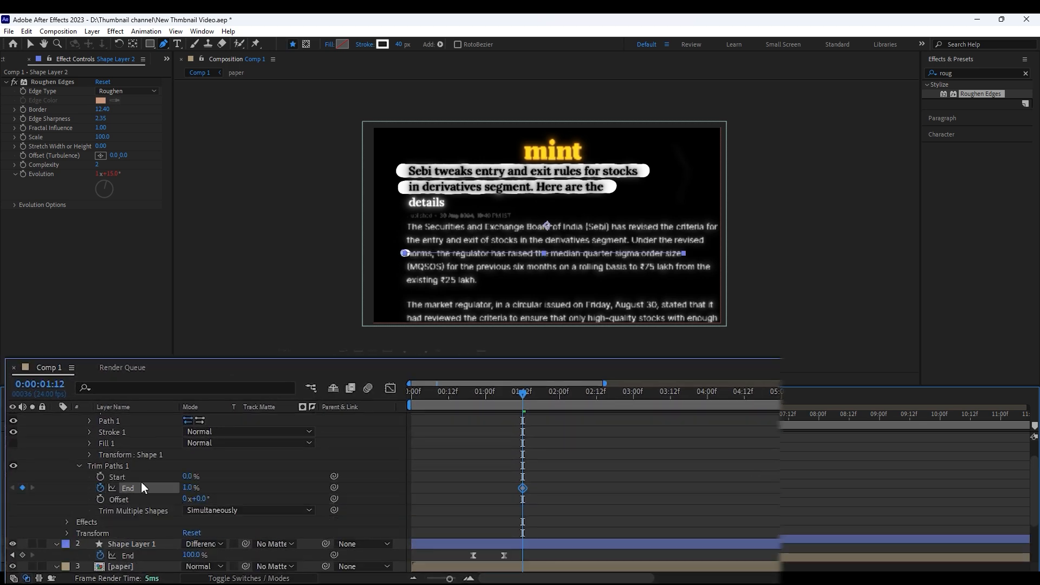
Keyframe Shape Layer 2's Trim Paths End from 1% at 0:00:01:12 to 100% at 0:00:01:22, with an eased speed curve peaking early
key(shift+Page_Down)
drag(190, 487, 239, 485)
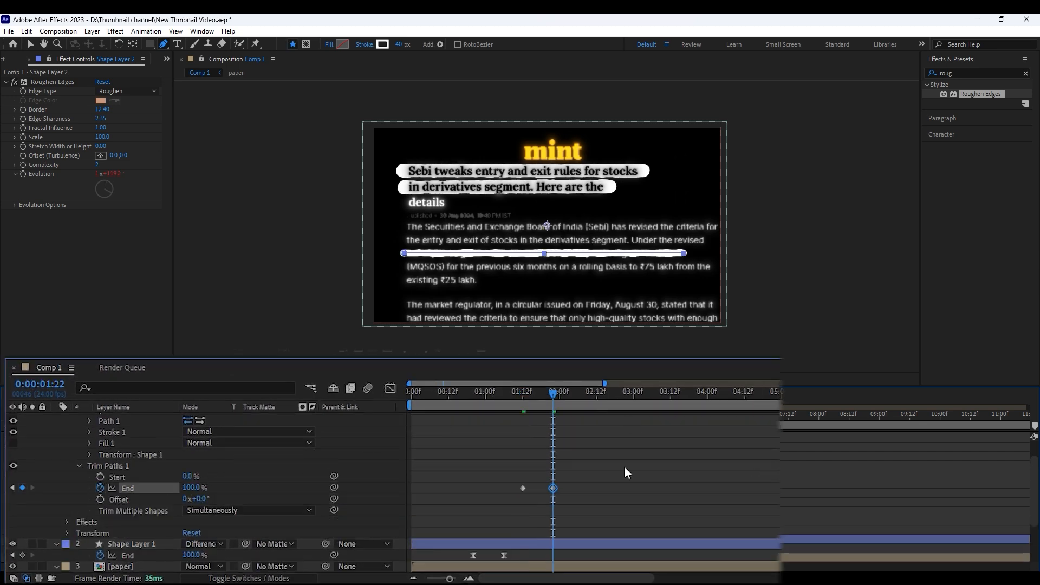
click(390, 388)
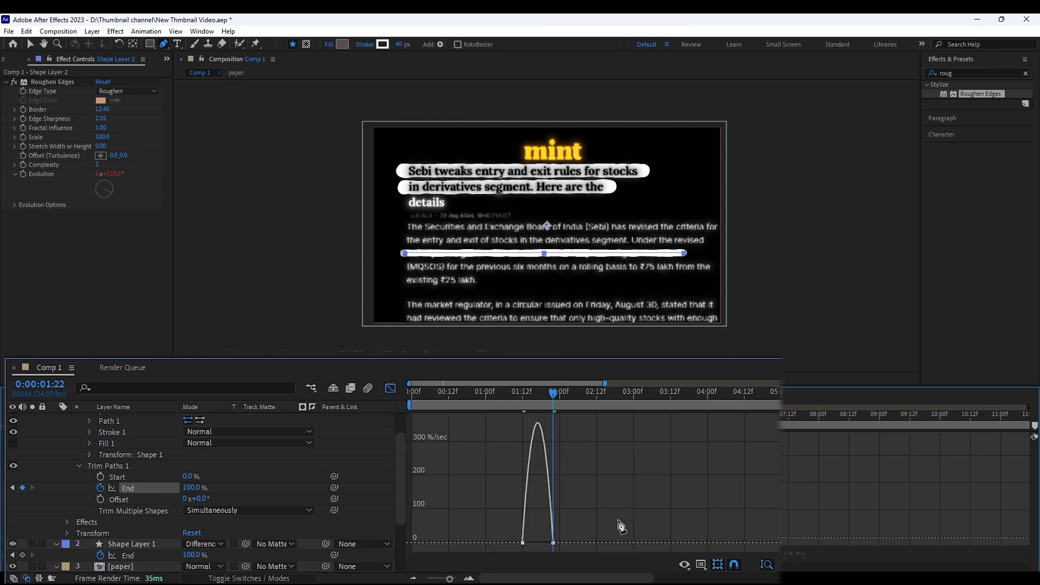
drag(550, 544, 597, 512)
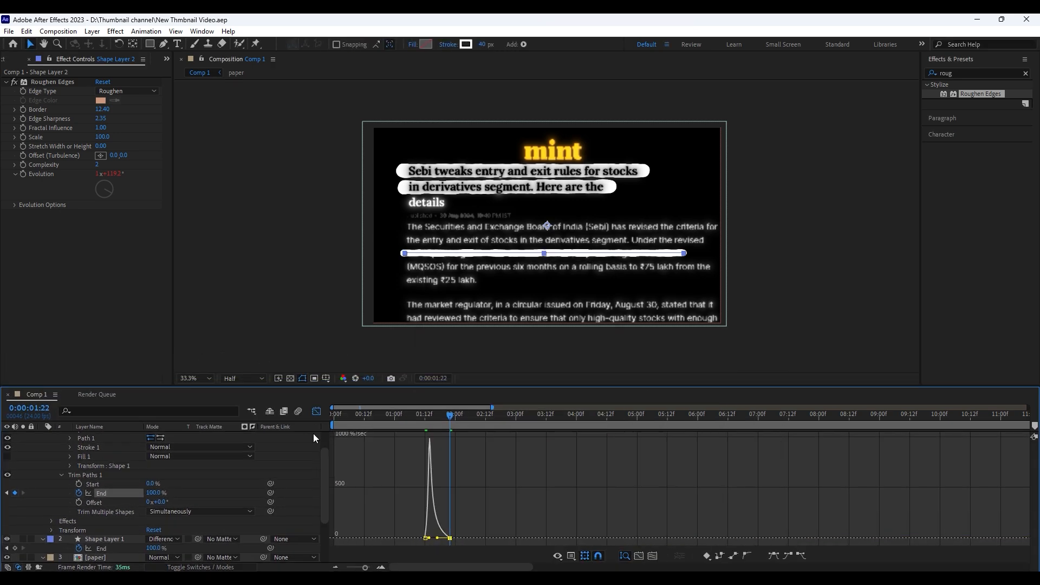
click(316, 410)
Set the blending mode of Shape Layer 2 to Difference and preview the highlight animation from the start
click(158, 436)
click(207, 383)
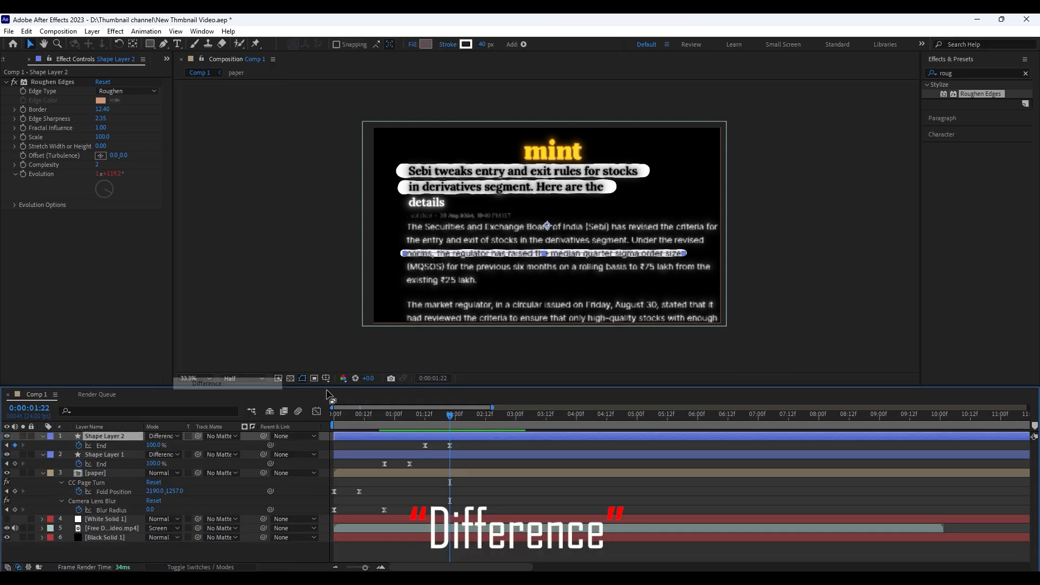
key(Home)
key(space)
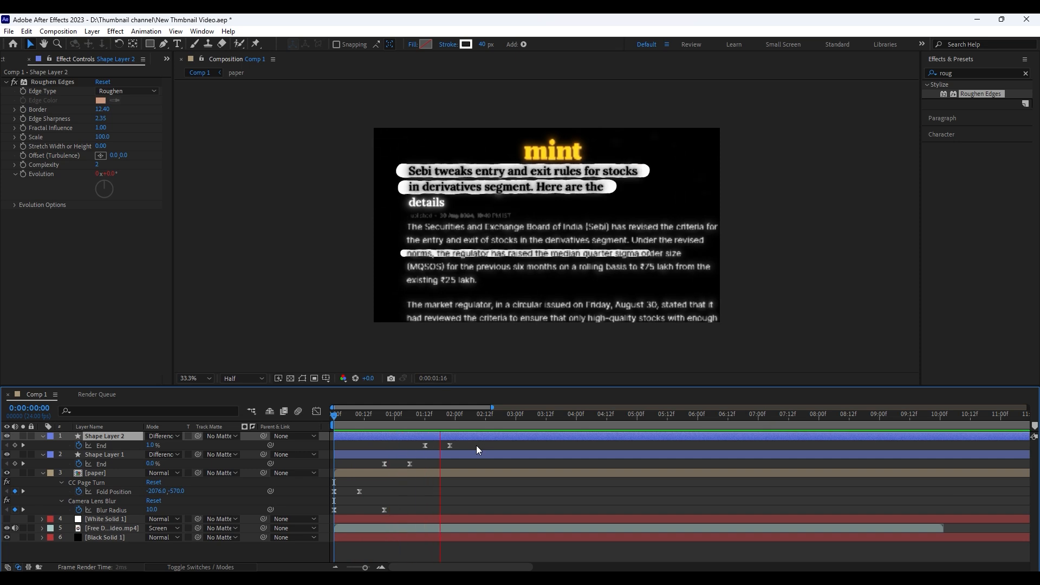
key(space)
drag(440, 416, 407, 416)
click(431, 446)
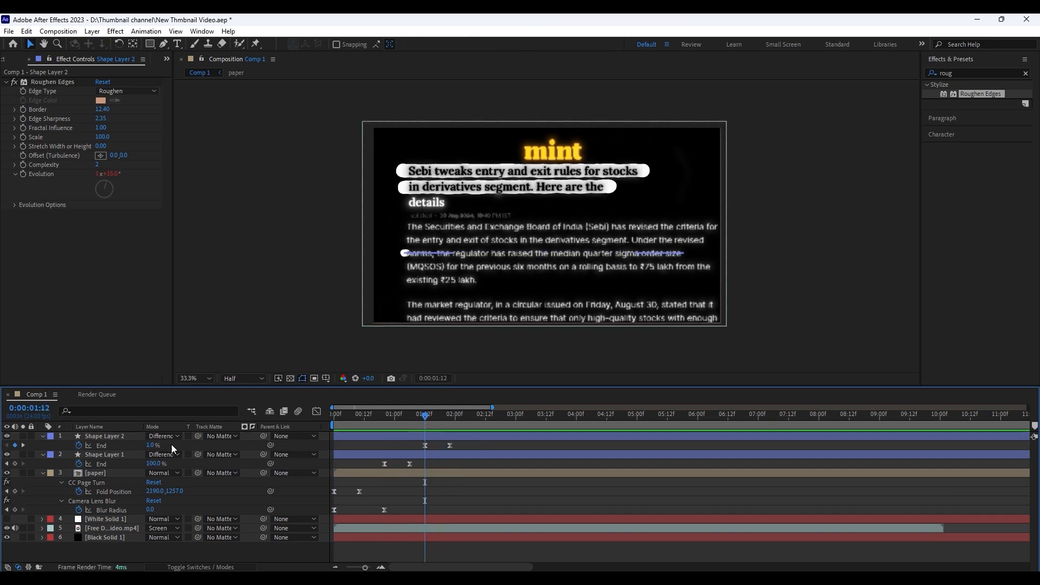
click(434, 460)
key(Home)
key(space)
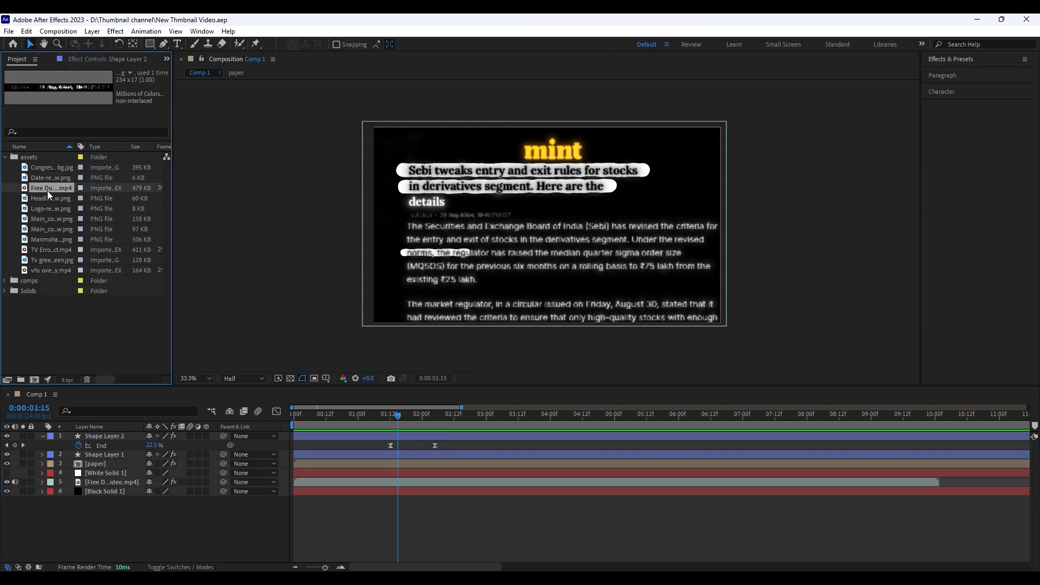
Add Manmohan_singh.png from the assets folder to Comp 1, just below Shape Layer 2
click(45, 208)
drag(50, 239, 204, 348)
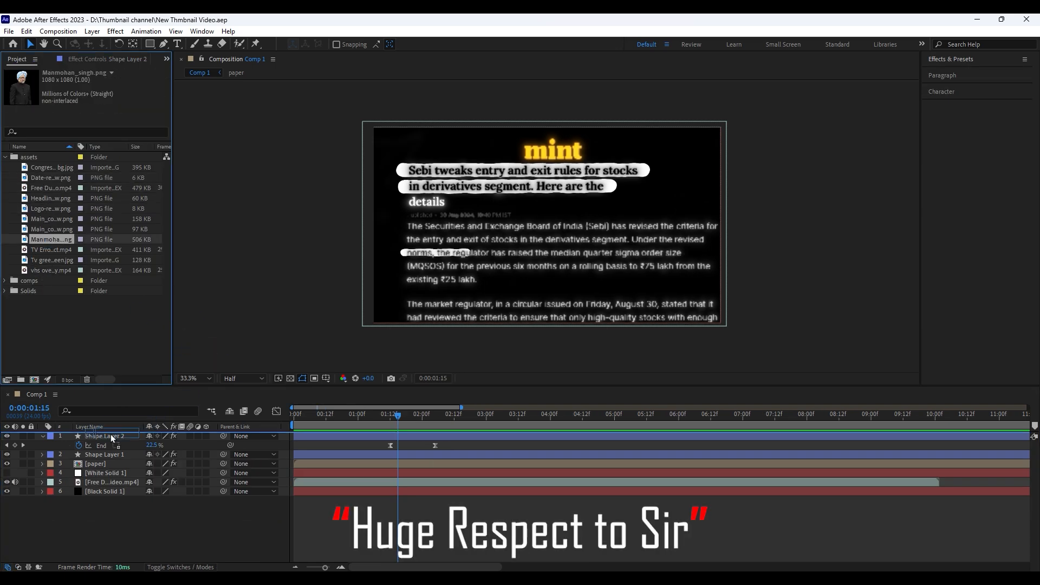
drag(111, 434, 109, 436)
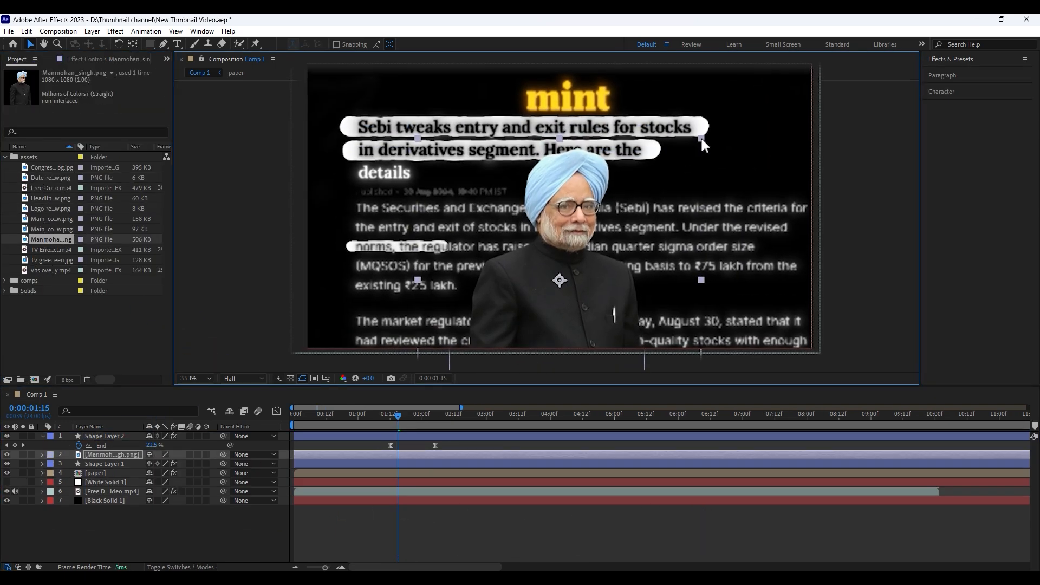
Bring the portrait layer to the top of the layer stack, scale it down and adjust its position over the article
click(676, 179)
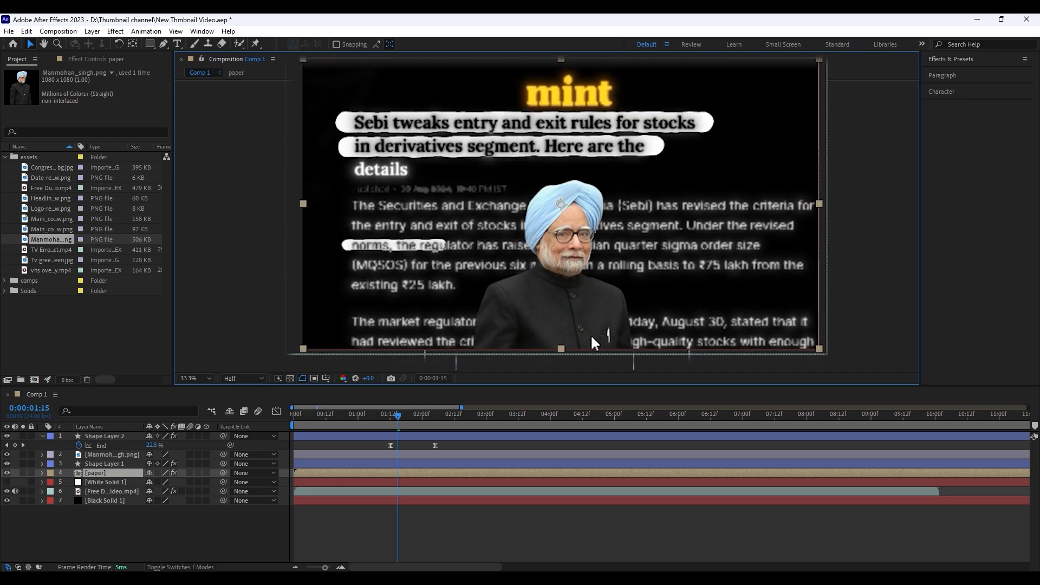
drag(110, 455, 115, 433)
mouse_move(590, 235)
mouse_down()
mouse_move(582, 220)
mouse_move(593, 217)
mouse_up()
drag(693, 154, 663, 185)
mouse_move(581, 249)
mouse_down()
mouse_move(581, 187)
mouse_move(581, 253)
mouse_move(581, 240)
mouse_up()
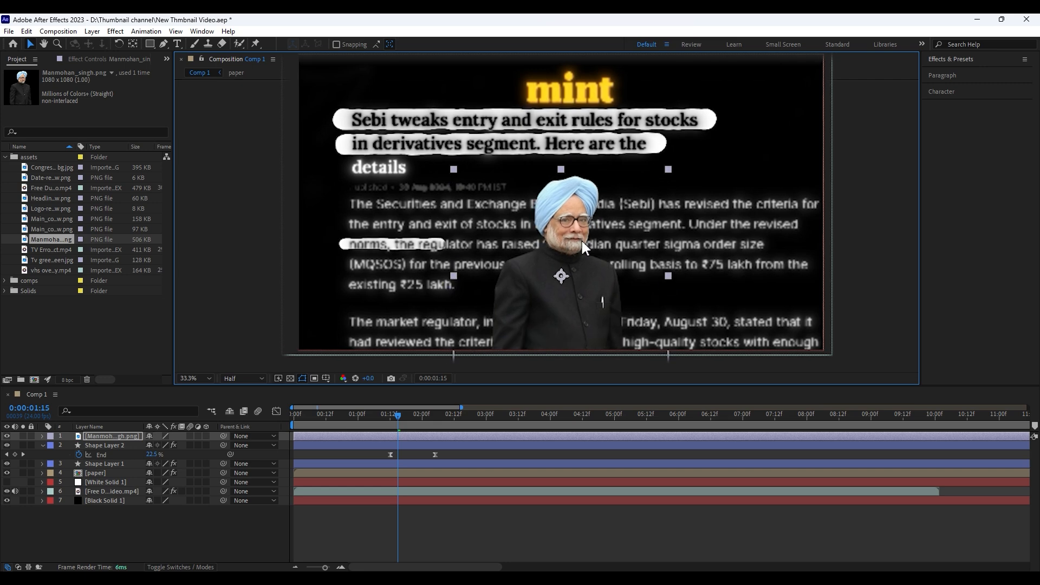
Apply the Tint effect to the portrait layer to make it black and white
click(953, 59)
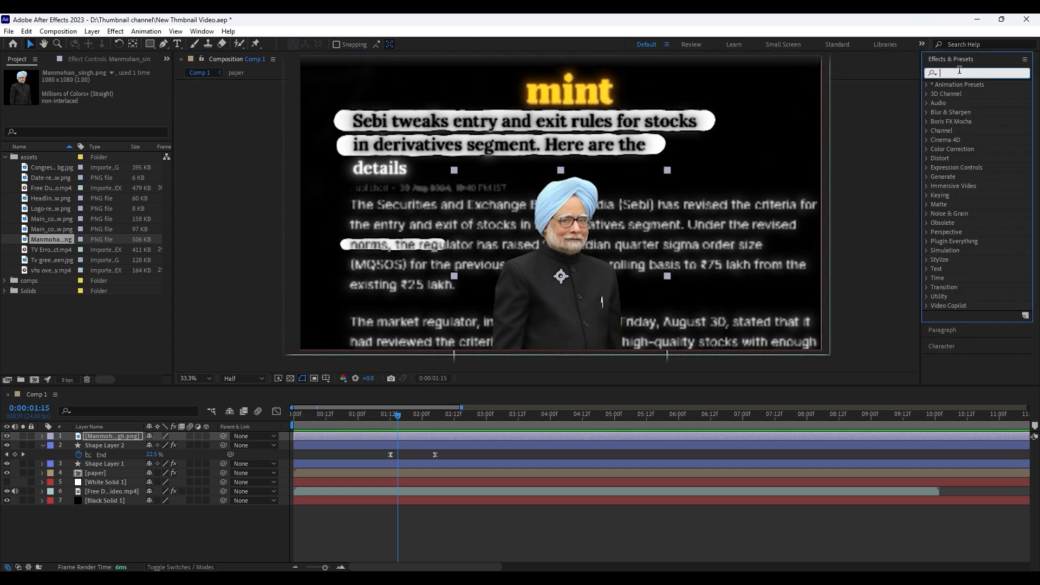
text(tint)
drag(944, 119, 458, 436)
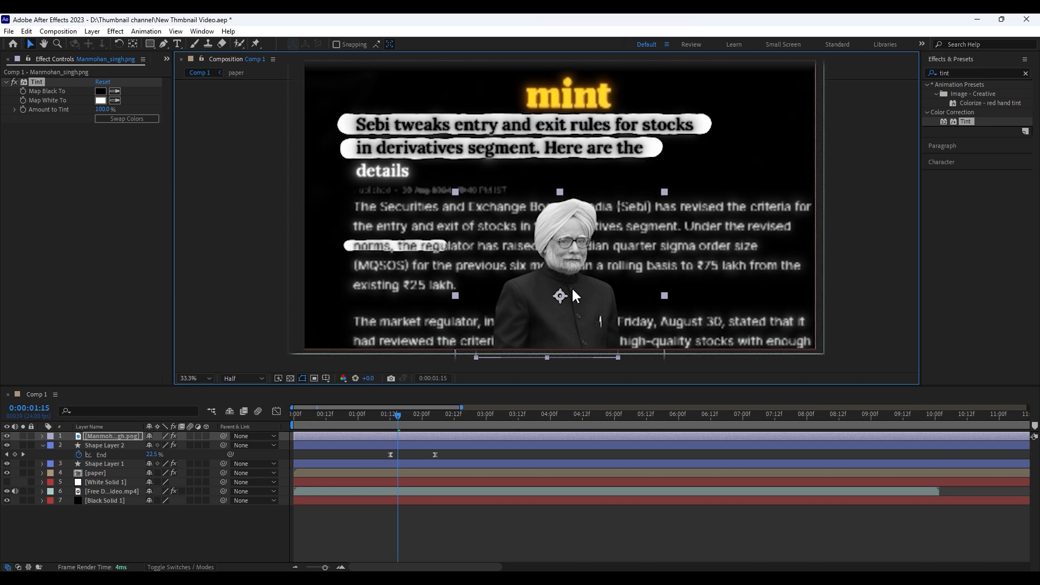
Duplicate the tinted portrait layer, shift the copy to the left of the original and enlarge it slightly
key(ctrl+d)
key(ctrl+z)
click(410, 436)
key(ctrl+d)
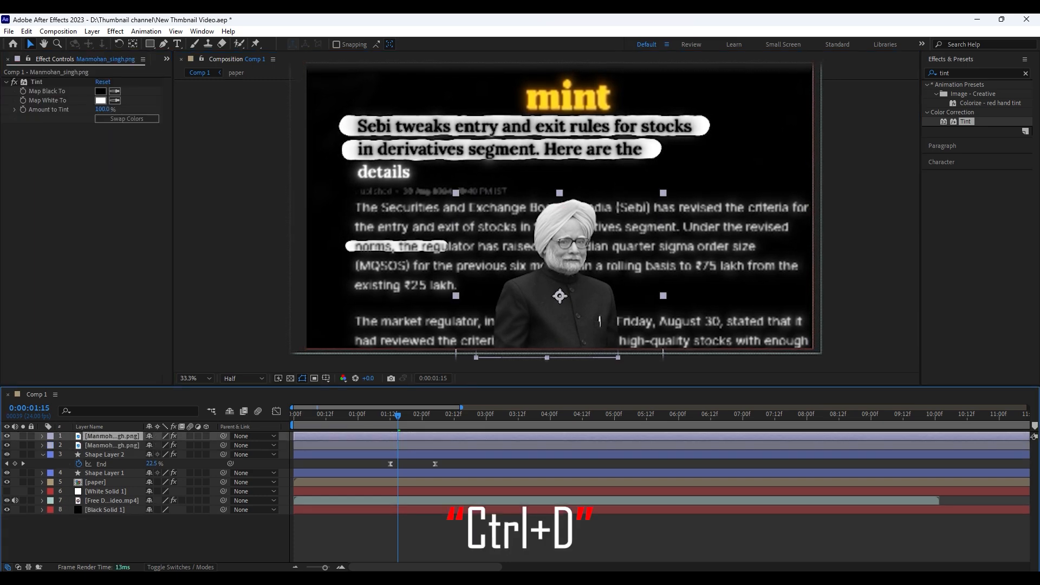
drag(570, 322, 488, 325)
drag(568, 192, 573, 187)
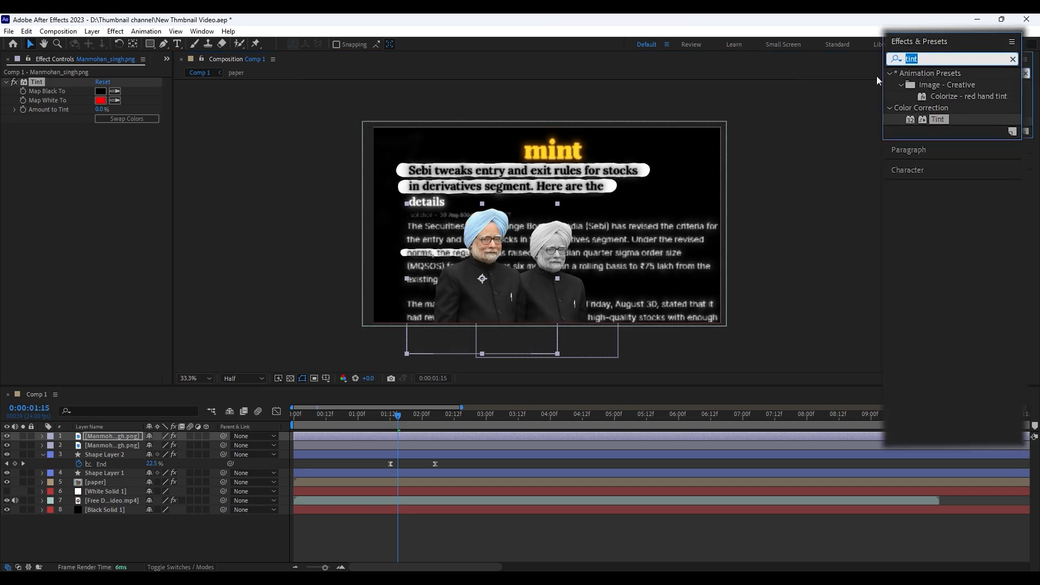
Replace the Tint effect on the larger portrait copy with the Tritone effect
text(triton)
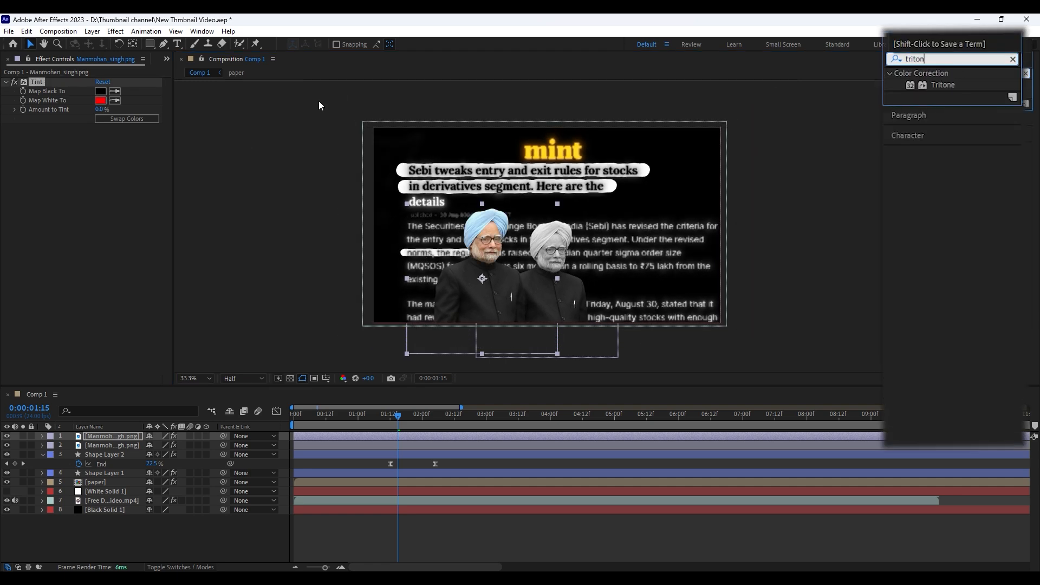
click(109, 190)
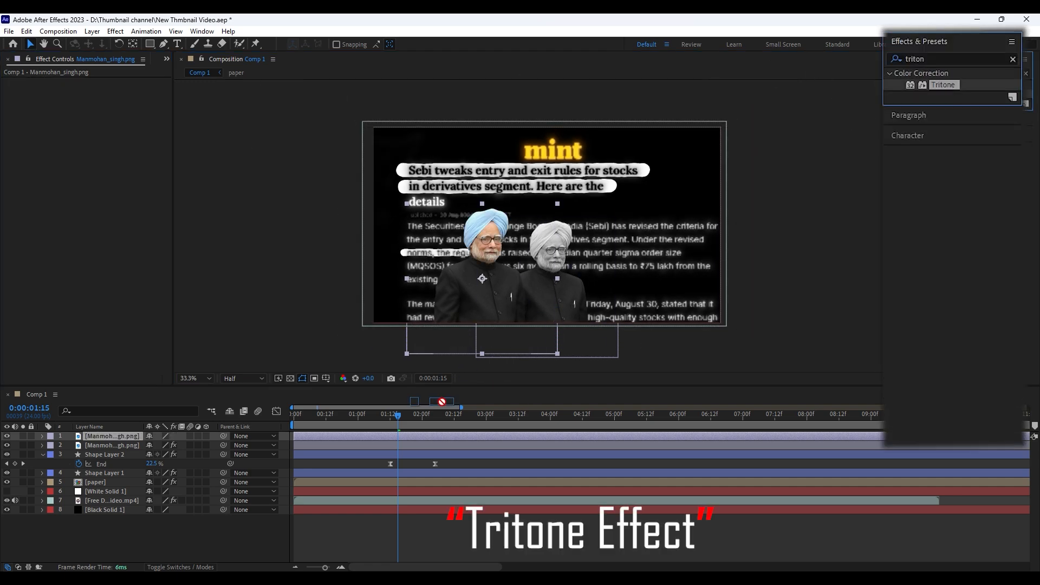
drag(442, 401, 398, 435)
Set the Tritone Highlights to red and Blend With Original to 43% on the larger portrait
click(102, 101)
click(364, 166)
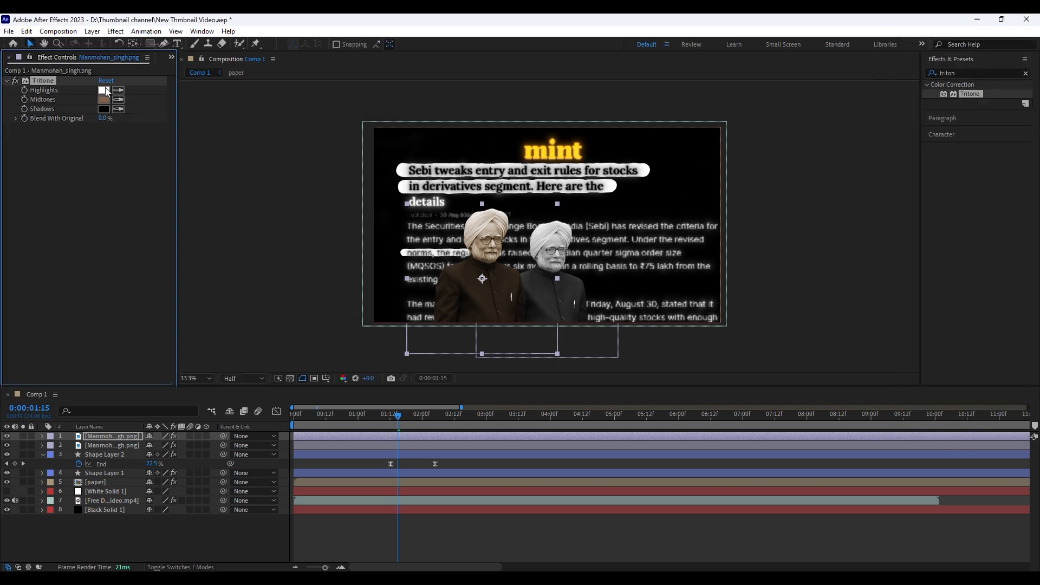
click(100, 91)
drag(238, 176, 298, 160)
click(364, 149)
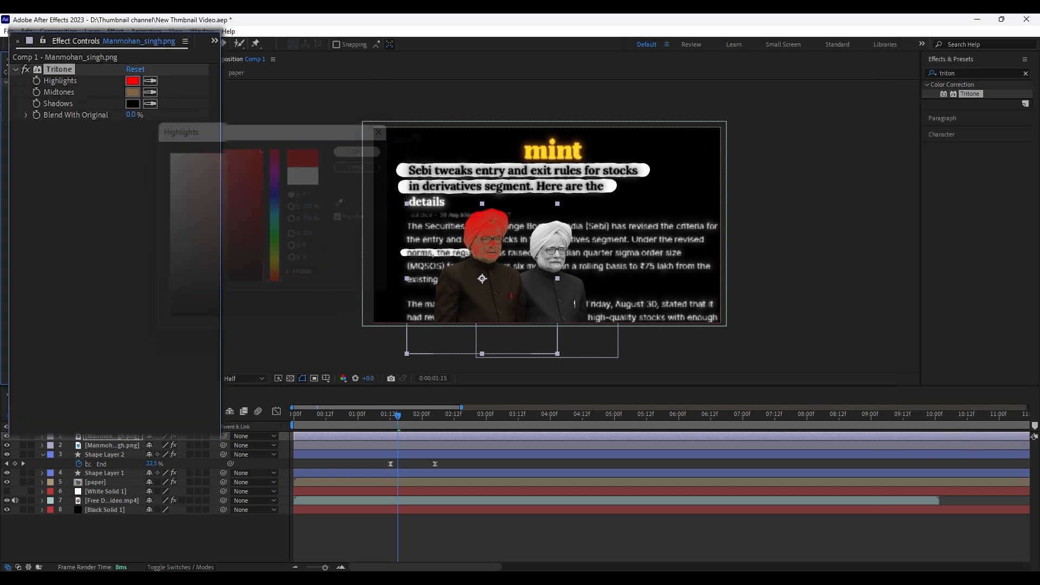
drag(128, 122, 152, 121)
Duplicate the red portrait and replace Tritone on the lower copy with a Tint mapping both black and white to white
key(ctrl+d)
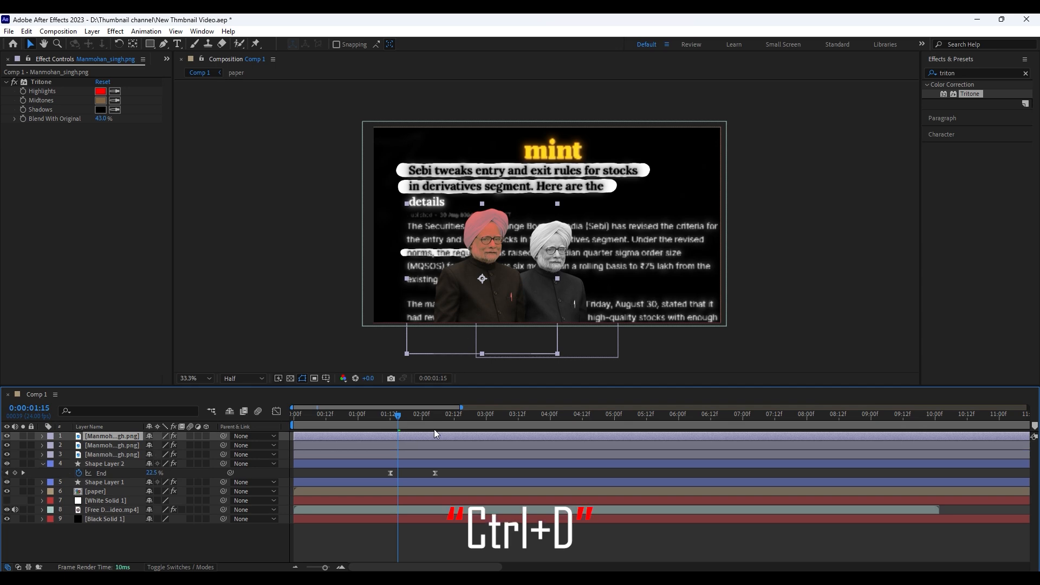
click(411, 447)
click(50, 83)
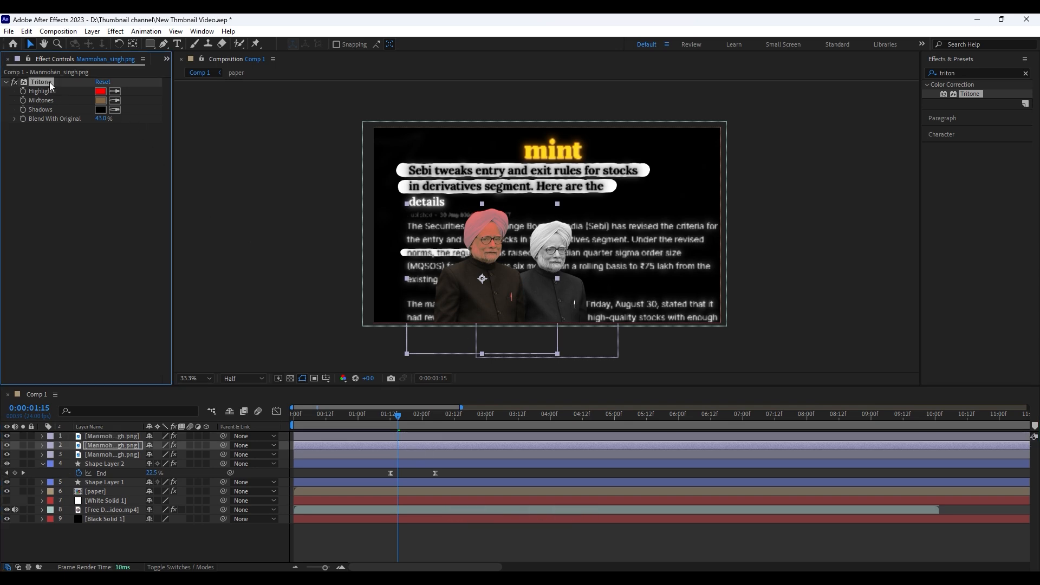
text(tint)
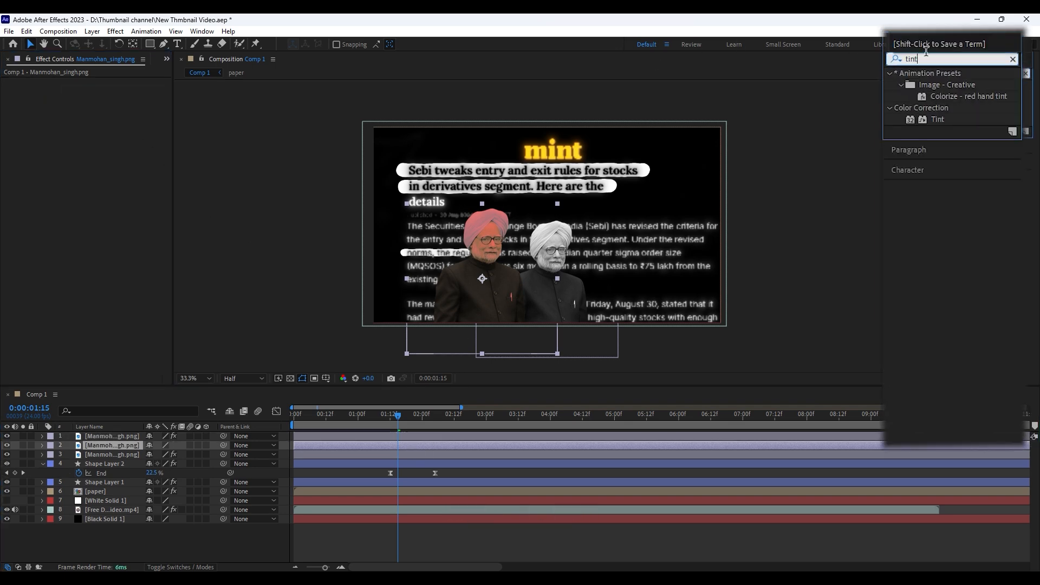
drag(937, 120, 378, 444)
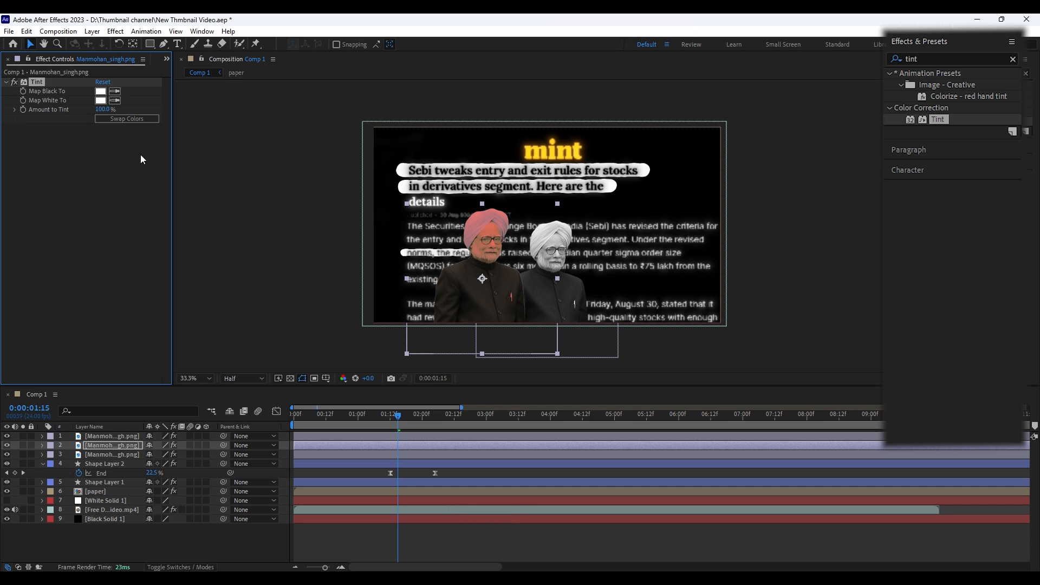
Offset the white portrait copy slightly to the right so it forms a white edge behind the red portrait
click(469, 475)
click(465, 445)
drag(476, 325, 481, 326)
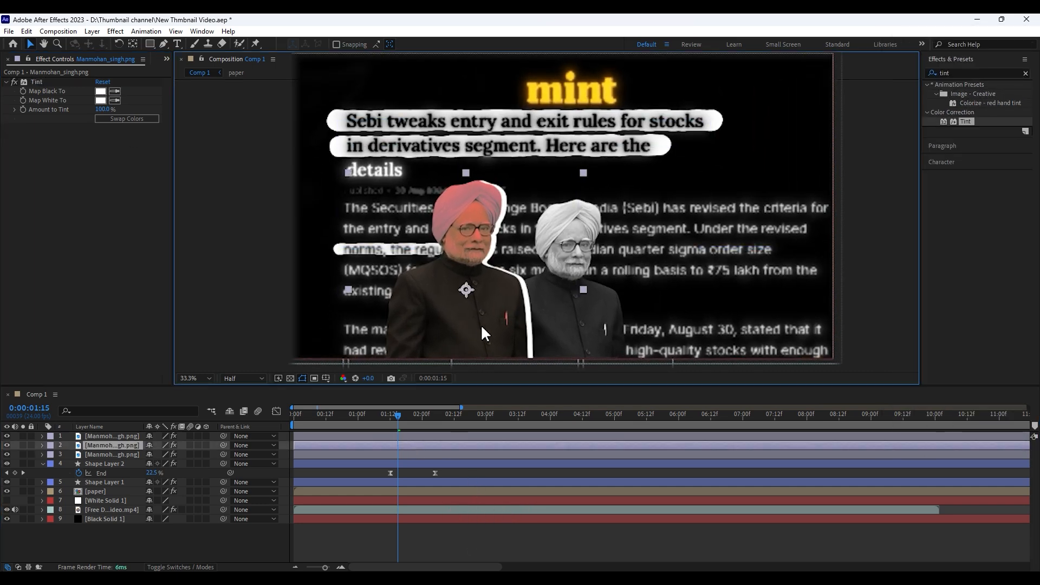
click(497, 532)
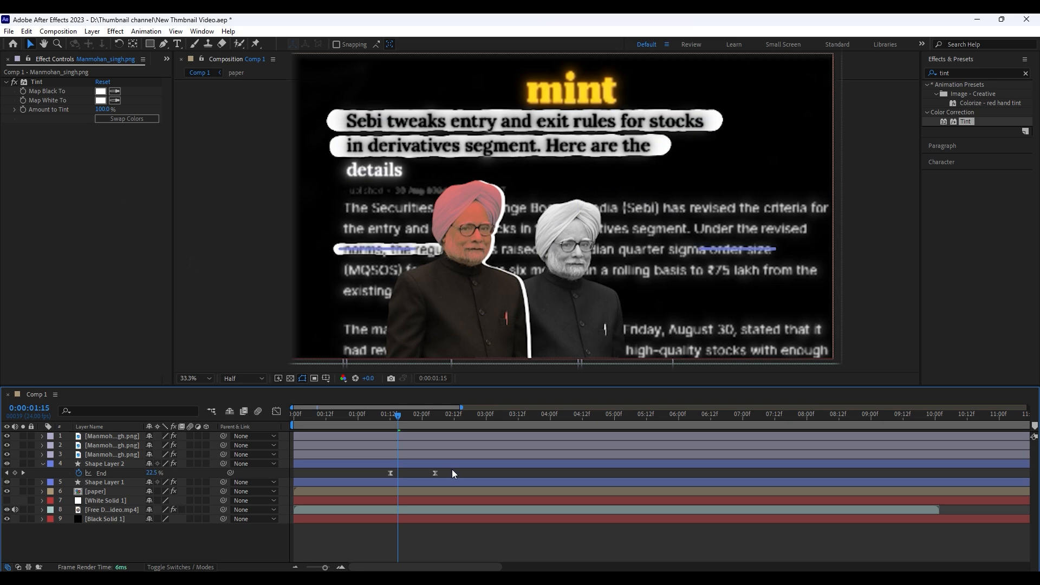
Rename the white portrait copy's layer as "shadow"
click(474, 445)
key(Return)
text(shadow)
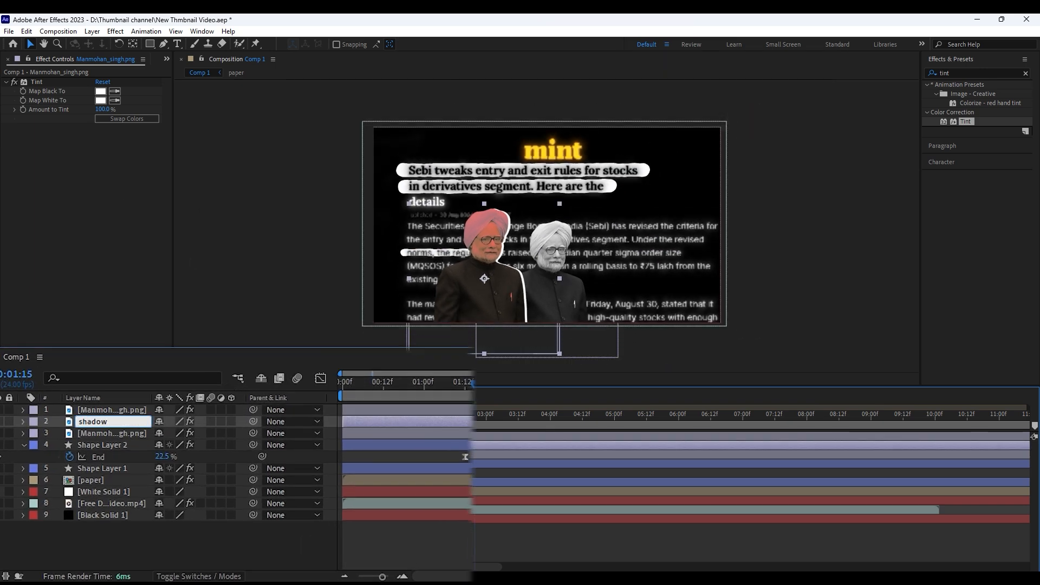
Duplicate the red portrait together with its white shadow layer and place the copies over the grey portrait's right side
click(493, 533)
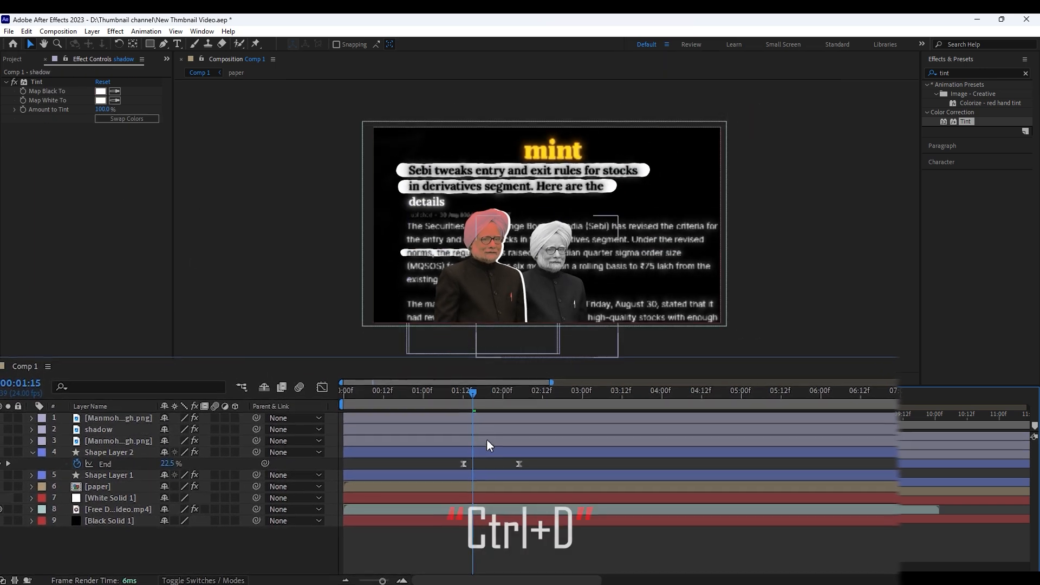
click(489, 429)
ctrl+click(492, 419)
key(ctrl+d)
drag(486, 290, 620, 294)
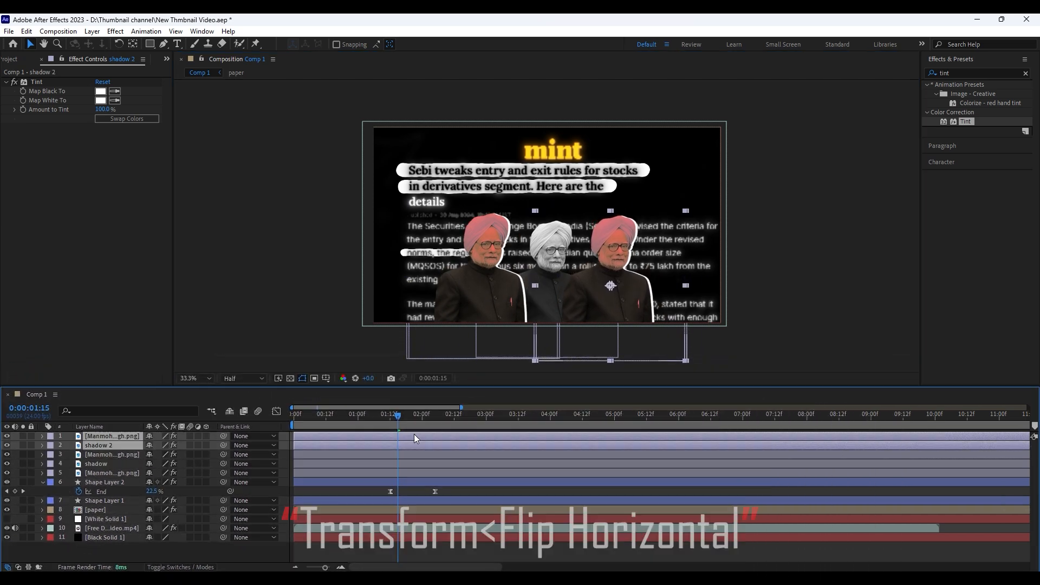
Flip the duplicated red portrait and its shadow horizontally
right_click(414, 434)
mouse_move(455, 156)
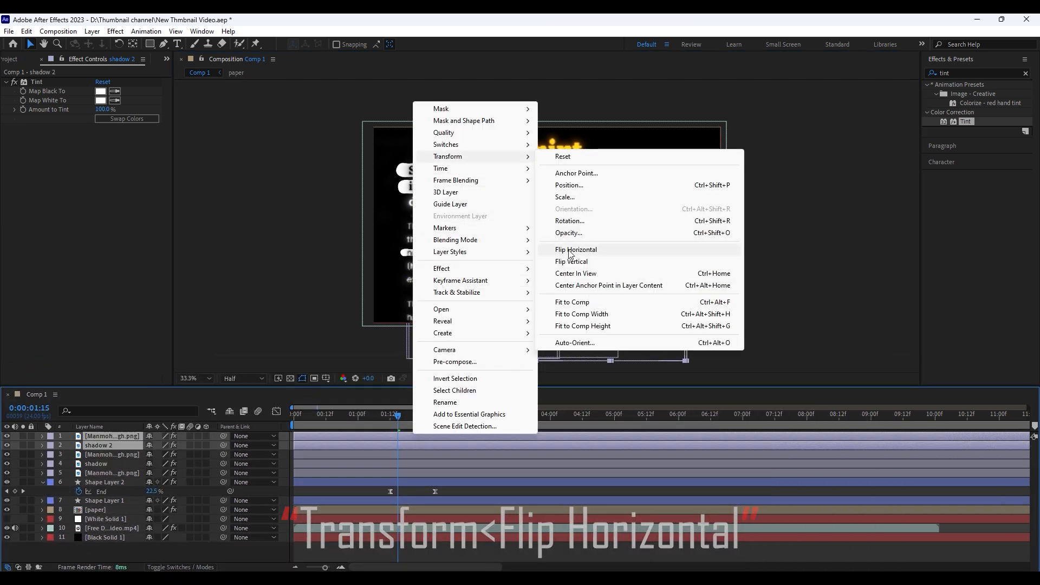
click(580, 233)
Pre-compose the original red portrait and its shadow layer as "1st"
click(103, 454)
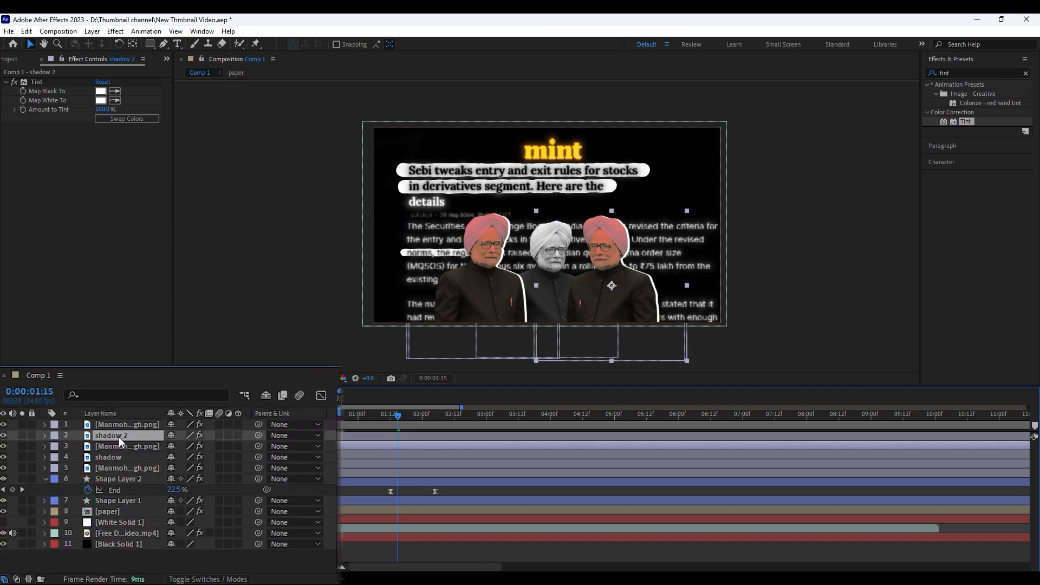
ctrl+click(118, 452)
right_click(119, 451)
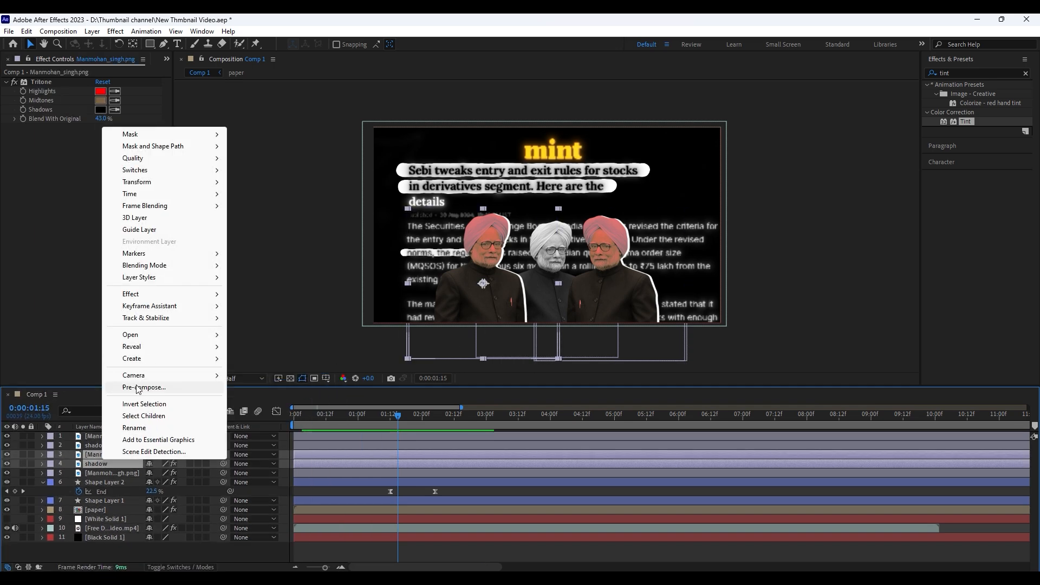
click(151, 385)
text(1st)
key(Return)
Pre-compose the flipped red portrait and its "shadow 2" layer as "2nd"
click(93, 429)
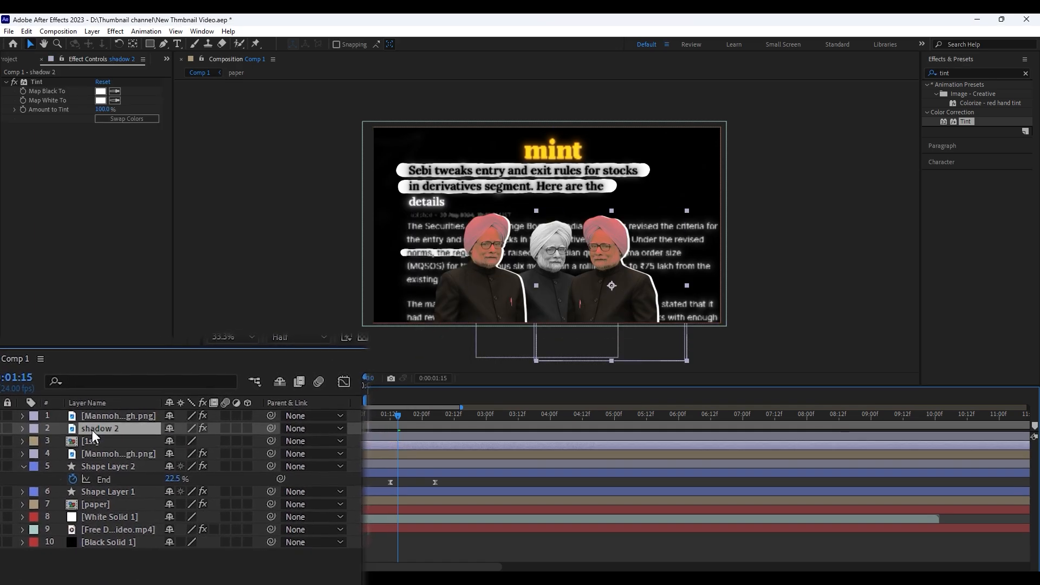
right_click(101, 425)
click(151, 359)
text(2nd)
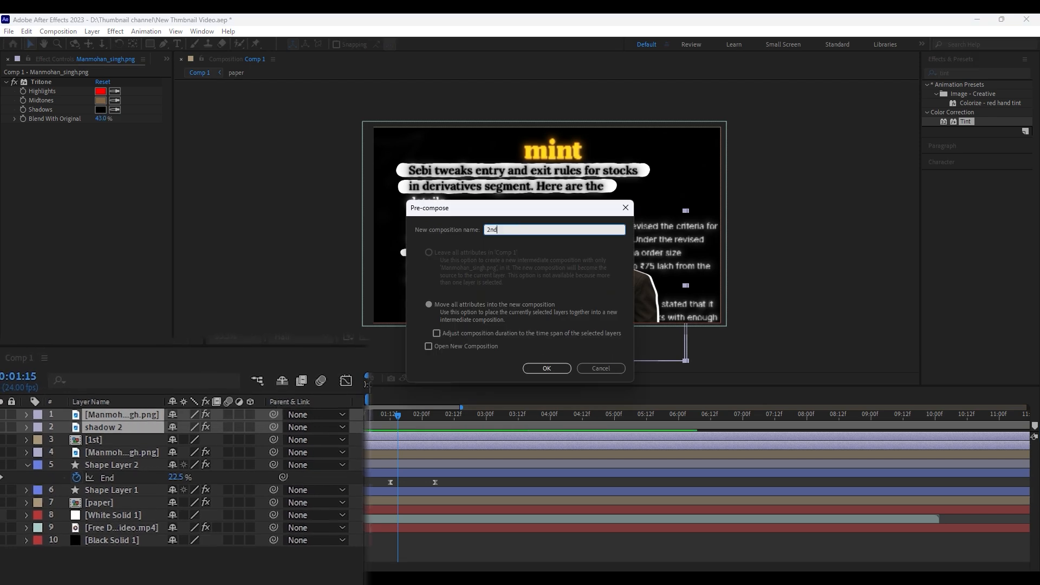
key(Return)
click(437, 542)
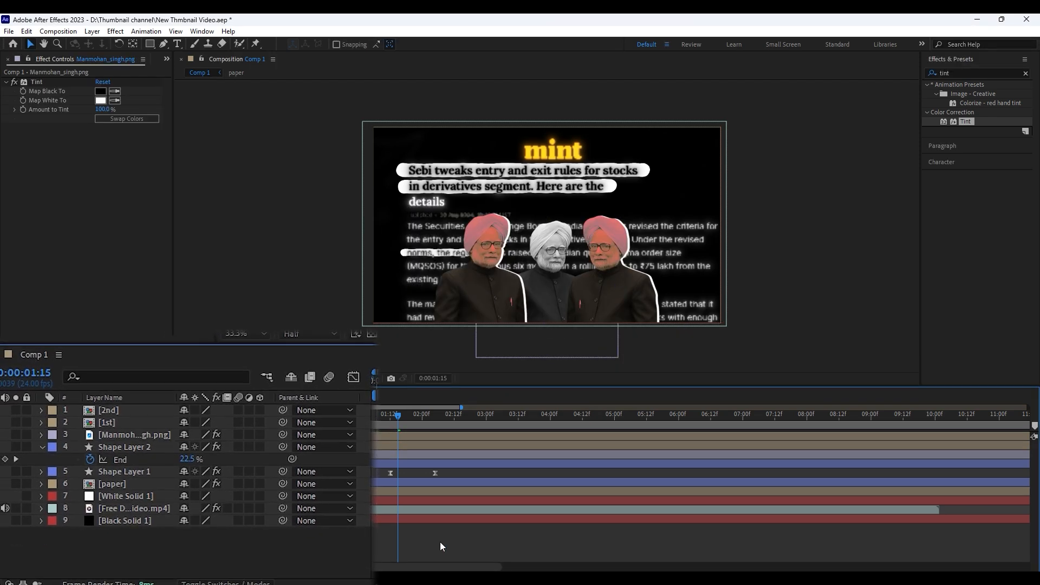
Pre-compose the 2nd, 1st and grey portrait layers together as "manmohan singh"
drag(398, 415, 379, 413)
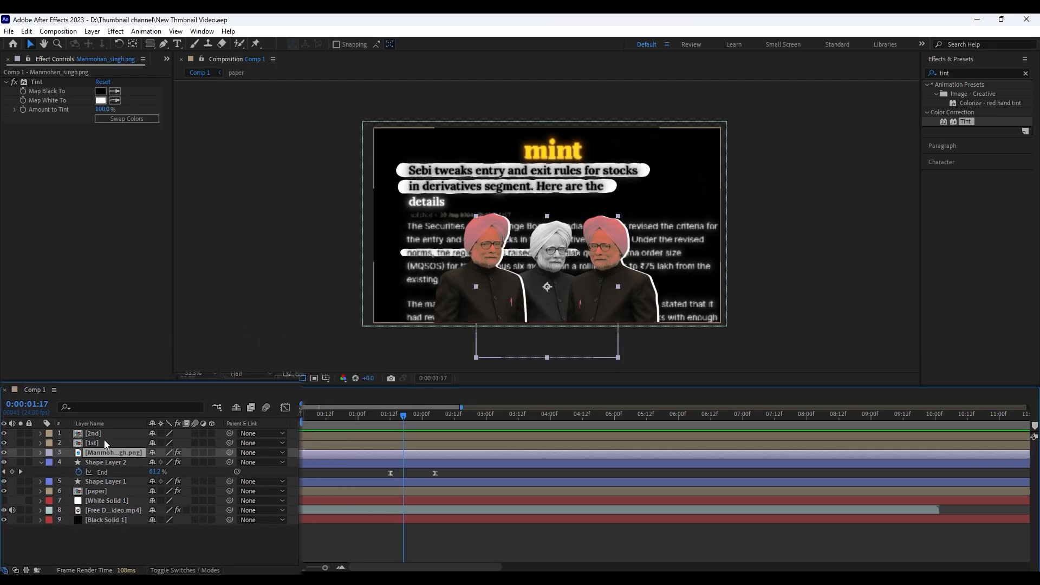
shift+click(101, 435)
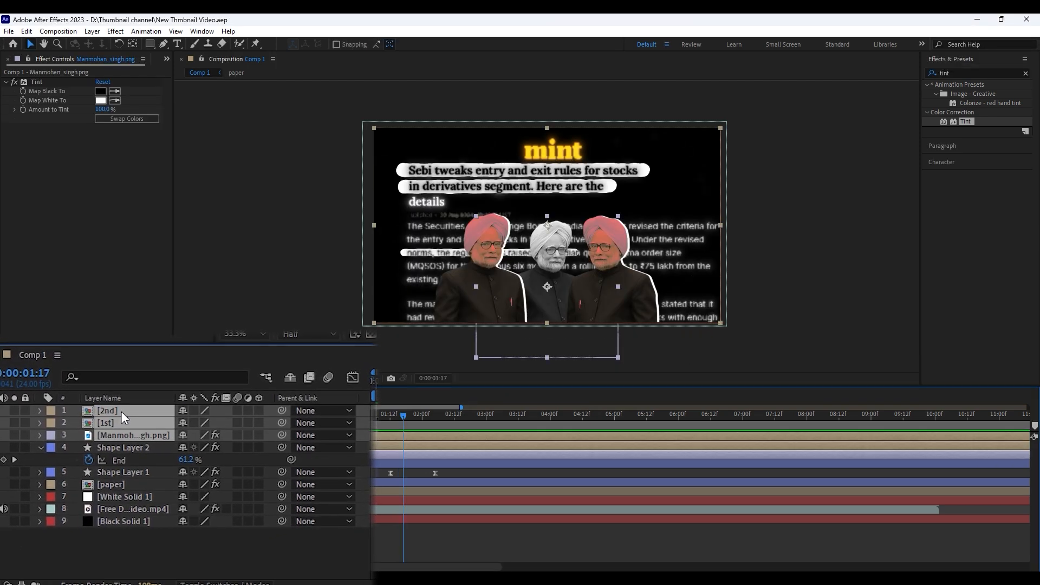
right_click(100, 435)
click(151, 369)
text(man)
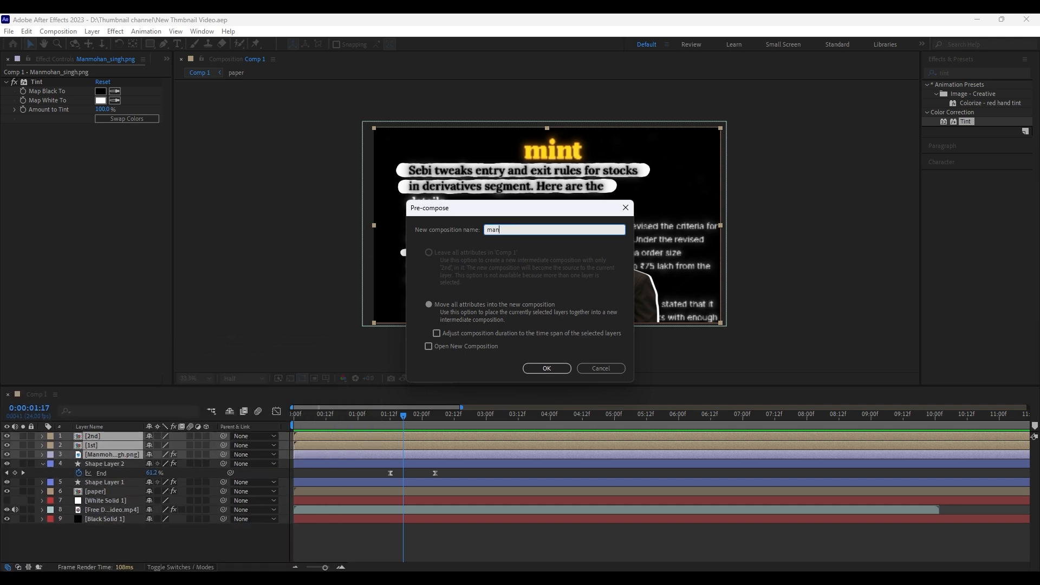
text(mohan singh)
key(Return)
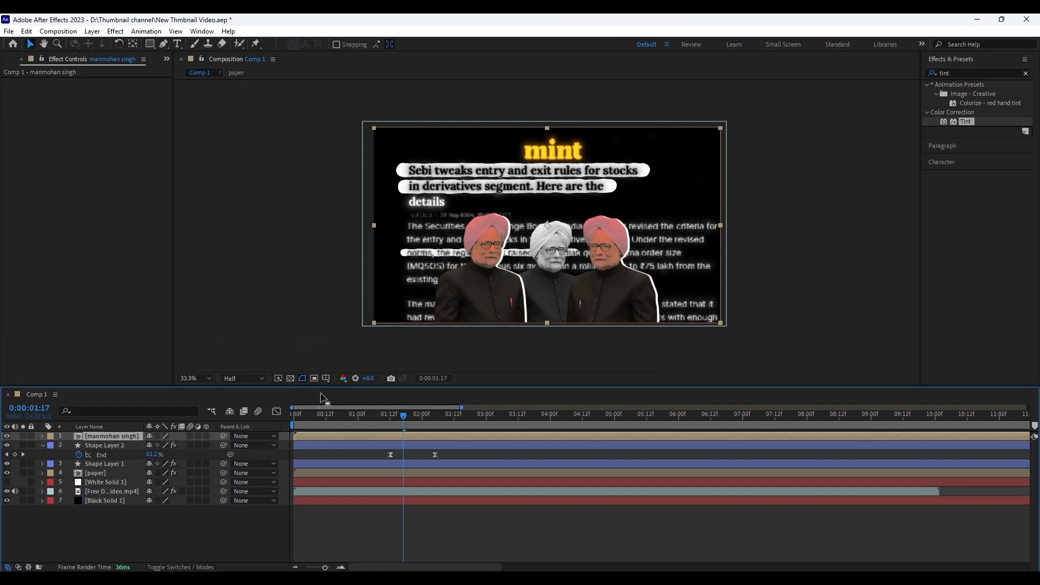
Keyframe the portrait composition's Position (960, 540) and Opacity (100%) at both 0:00:01:17 and 0:00:02:13
key(p)
key(shift+t)
click(79, 432)
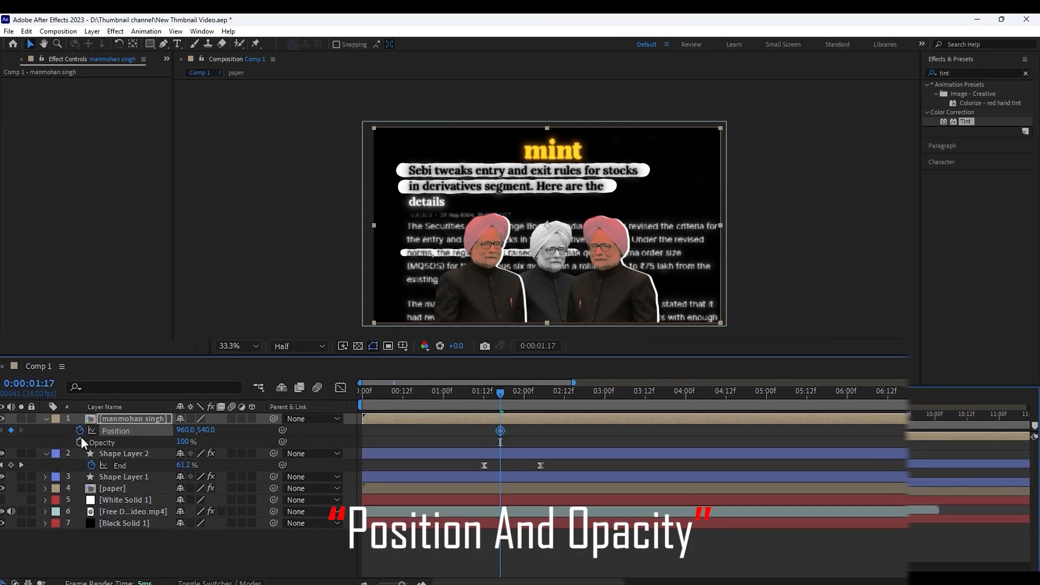
click(79, 444)
key(shift+Page_Down)
key(shift+Page_Down)
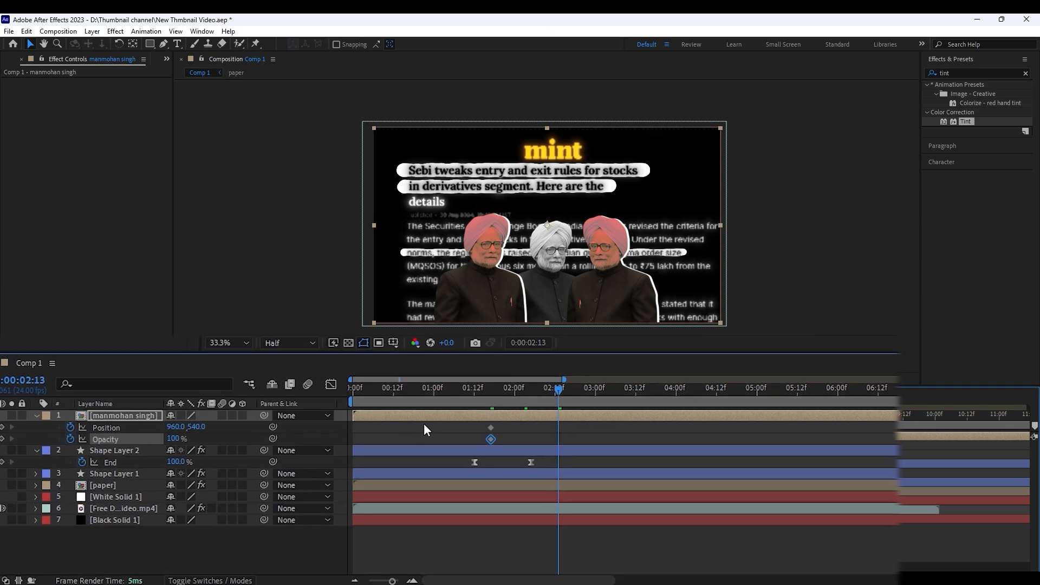
click(4, 427)
click(4, 439)
At 0:00:01:17, set the portrait composition's Position to 960, 742 and its Opacity to 0%
drag(498, 391, 489, 391)
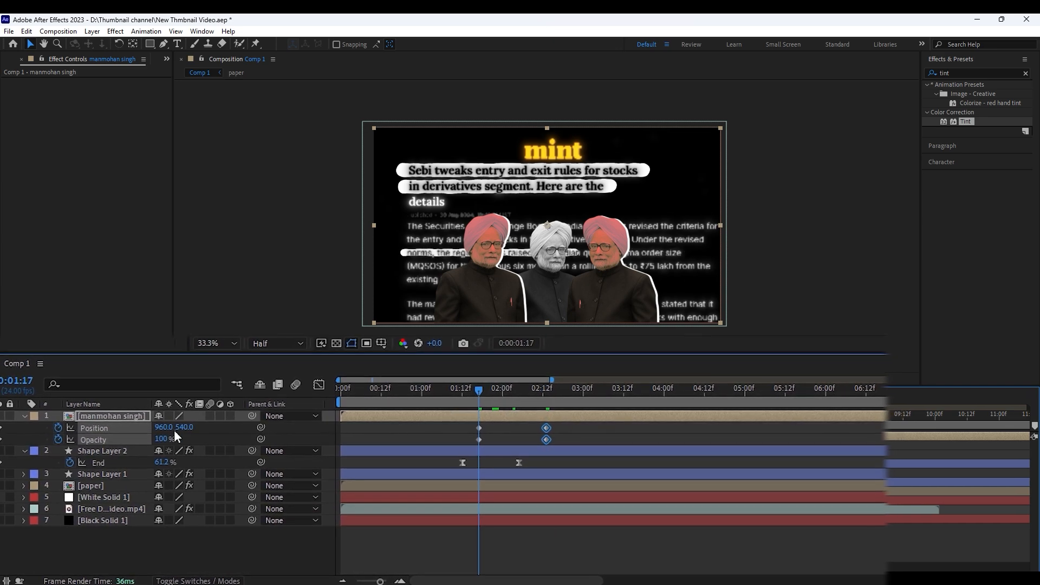
drag(187, 428, 324, 422)
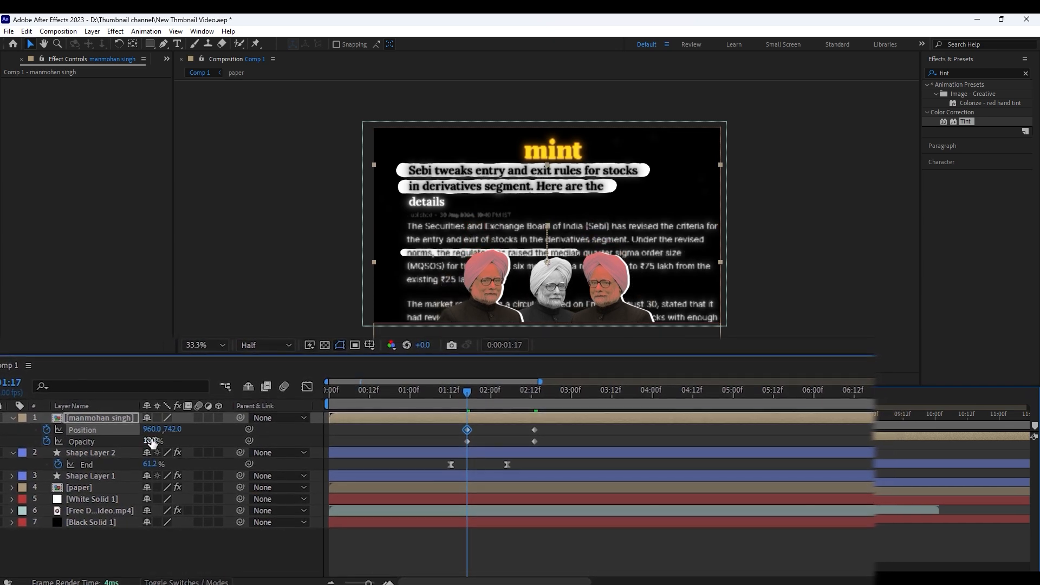
drag(153, 440, 81, 441)
Easy-ease the portraits' Position and Opacity keyframes, reshape their speed curves for a fast start with a slow finish, and preview the entrance
drag(541, 445, 453, 434)
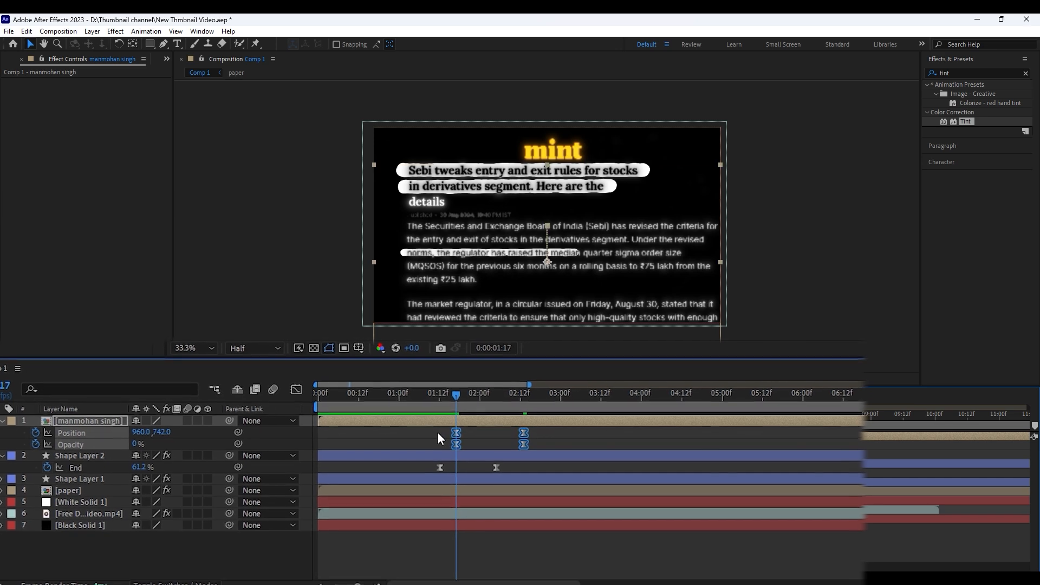
key(shift+F3)
key(F9)
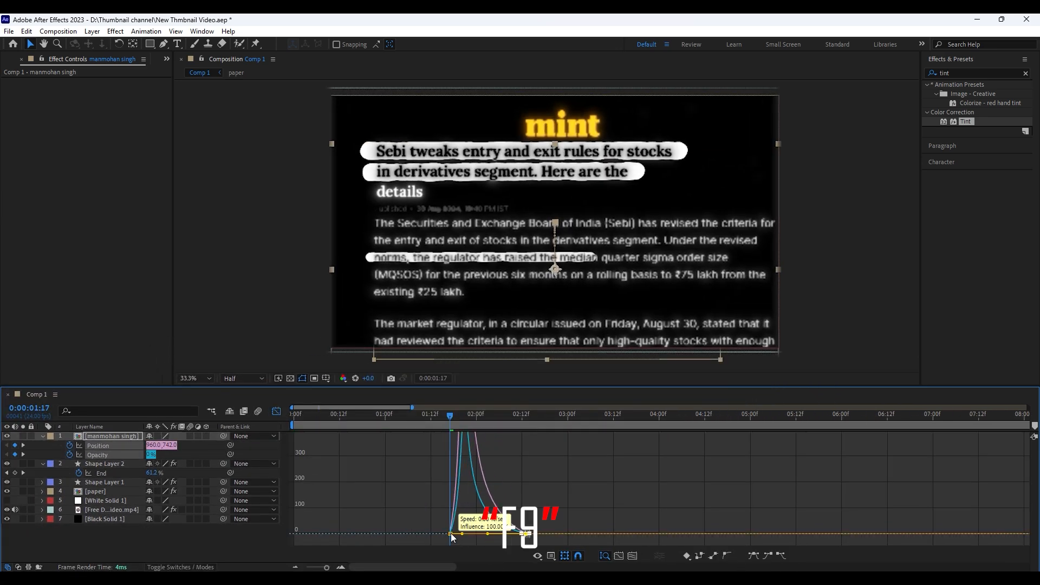
click(276, 411)
click(361, 416)
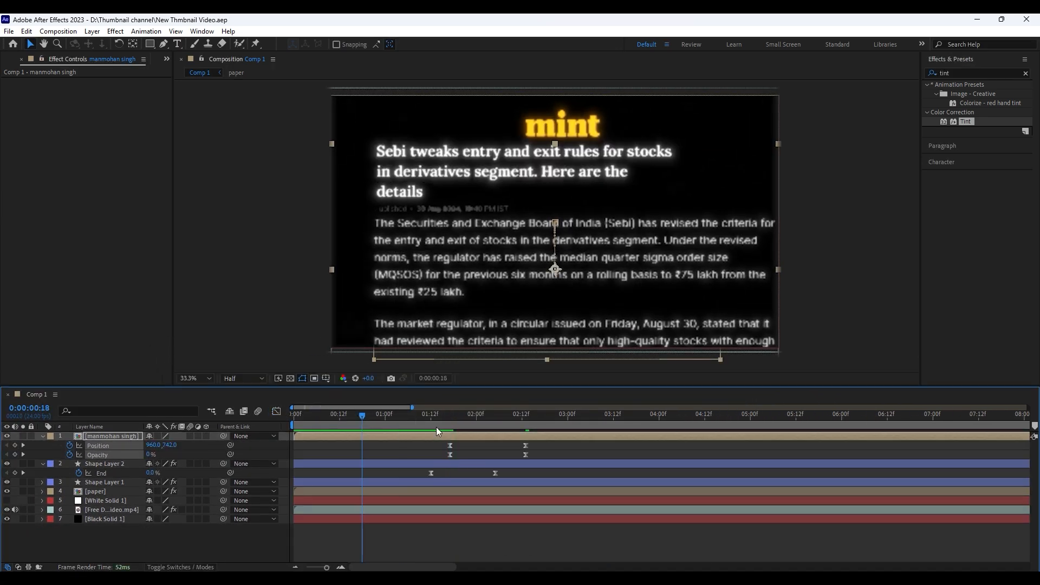
key(space)
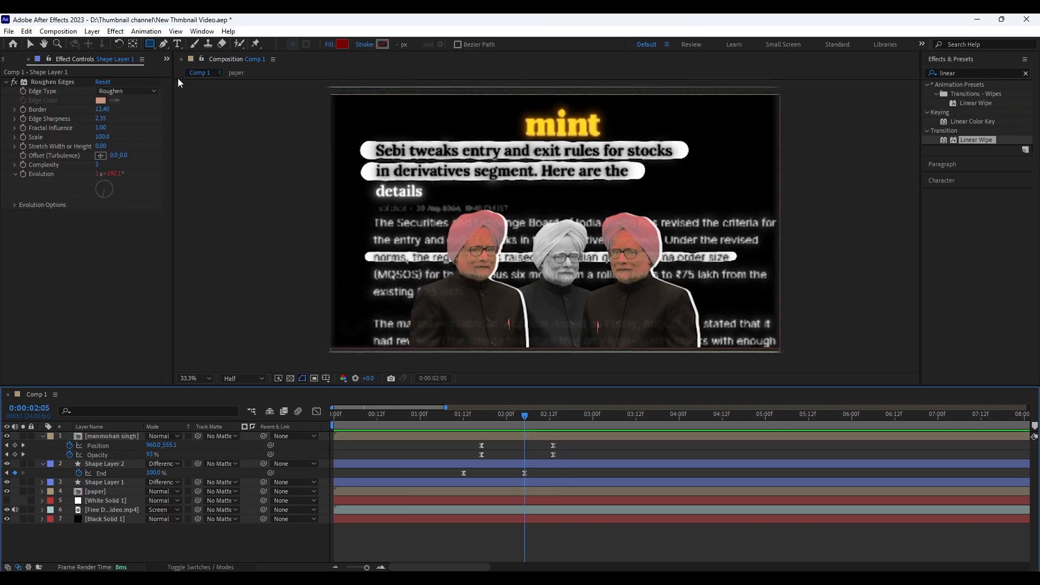
Draw a dark red rounded bar across the base of the left red portrait
drag(403, 325, 532, 343)
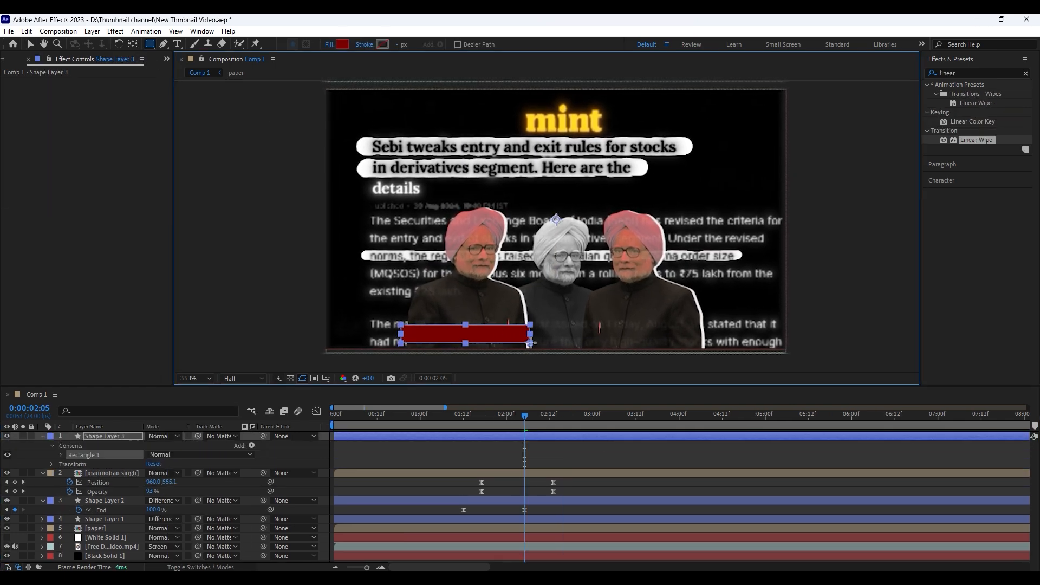
click(544, 453)
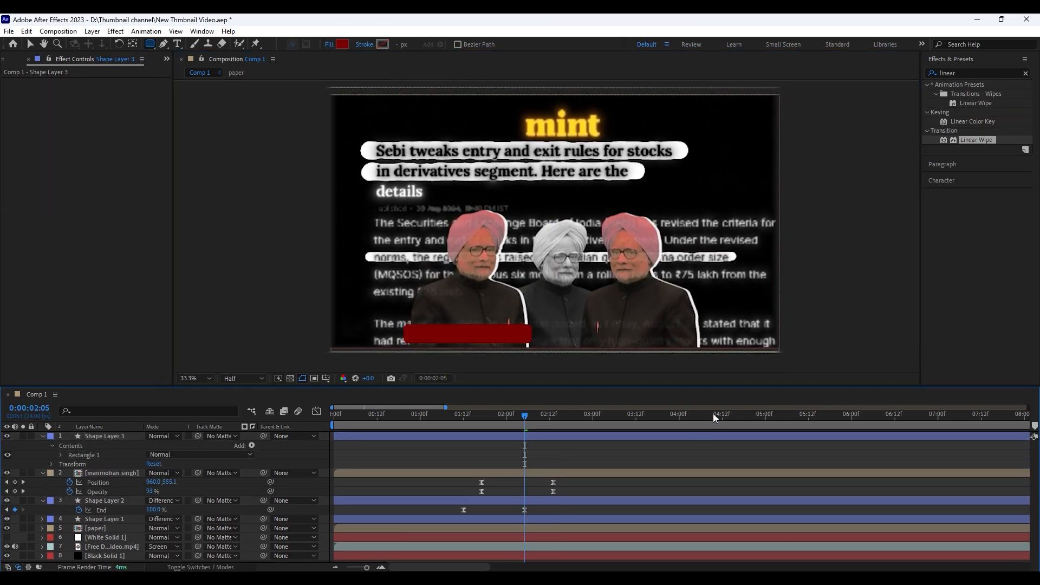
click(520, 436)
Add the white title "MANMOHAN SINGH" and position it inside the red bar
key(ctrl+t)
click(453, 311)
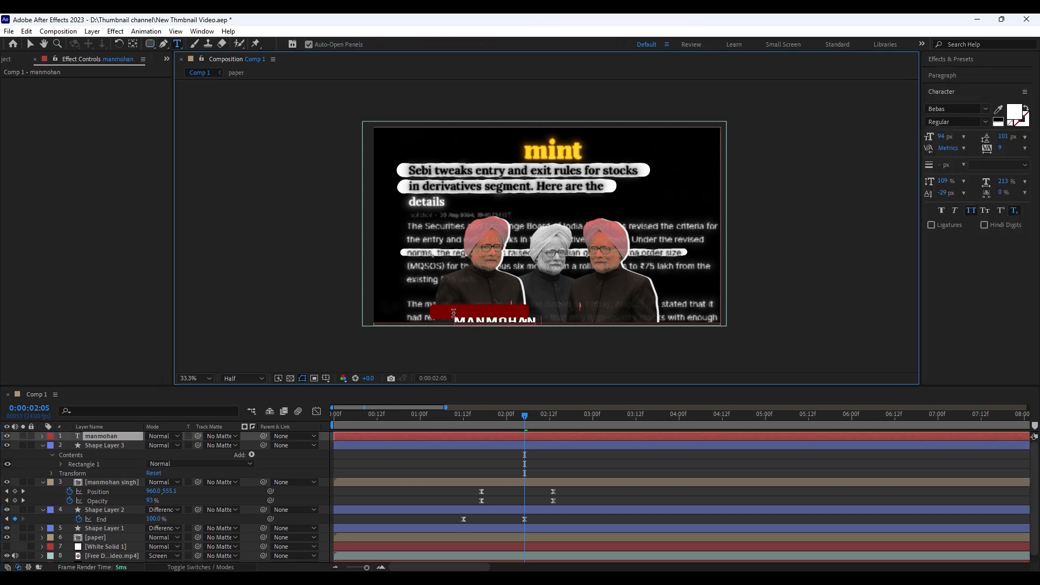
click(30, 44)
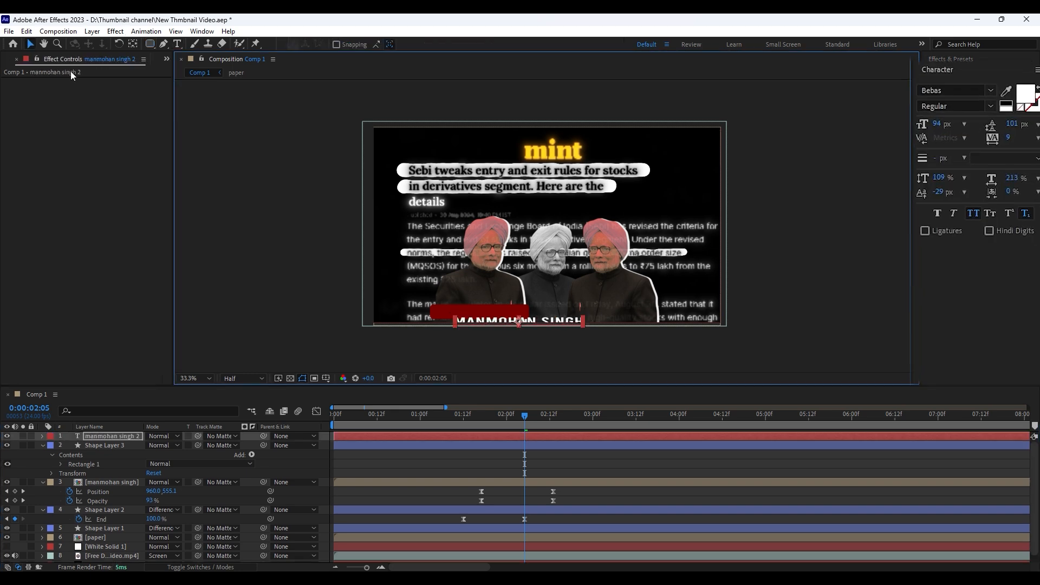
drag(555, 321, 509, 316)
Change the title's font to Agency FB Bold
key(ctrl+t)
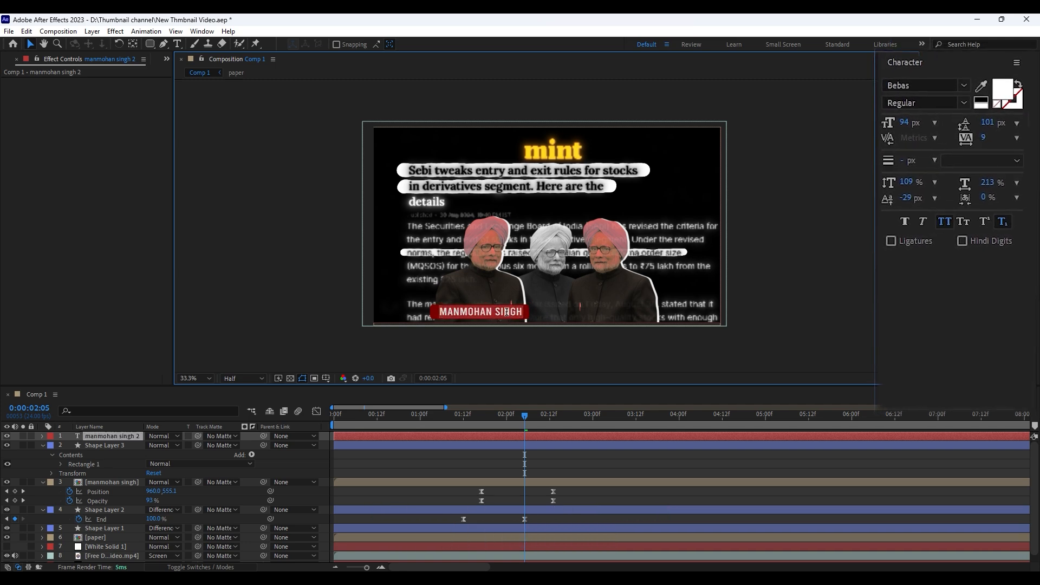
click(969, 96)
click(970, 100)
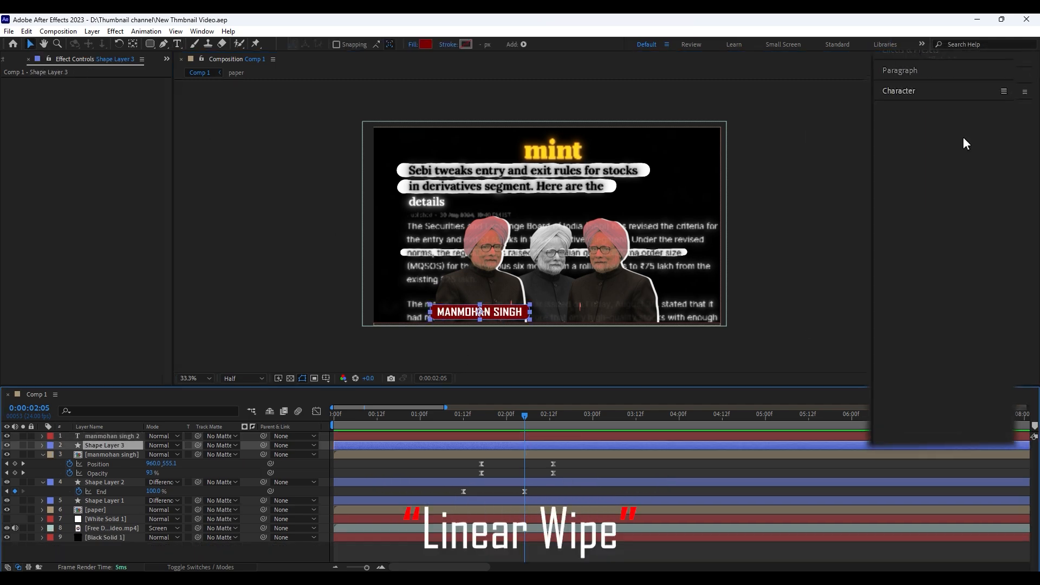
Apply Linear Wipe to the red bar at a -90° angle and keyframe Transition Completion from 0:00:02:05 to 0% at 0:00:02:20
click(925, 59)
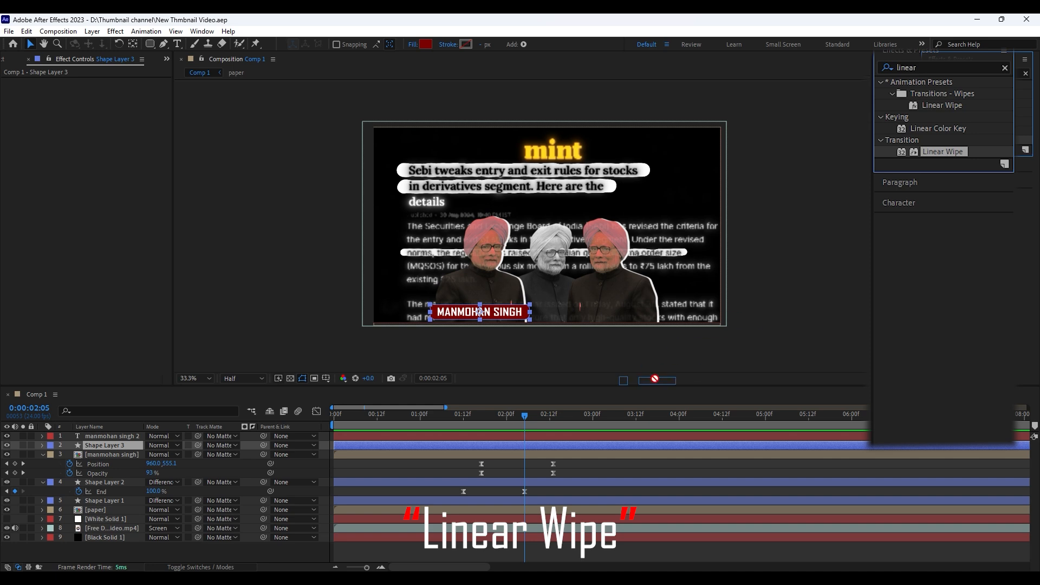
drag(655, 379, 541, 445)
click(133, 98)
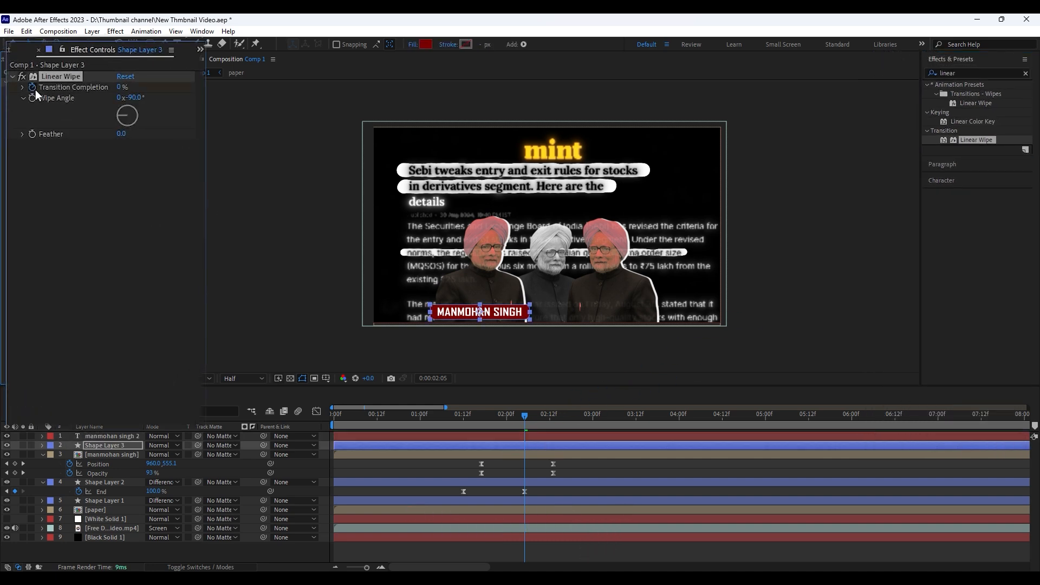
key(u)
drag(151, 467, 176, 465)
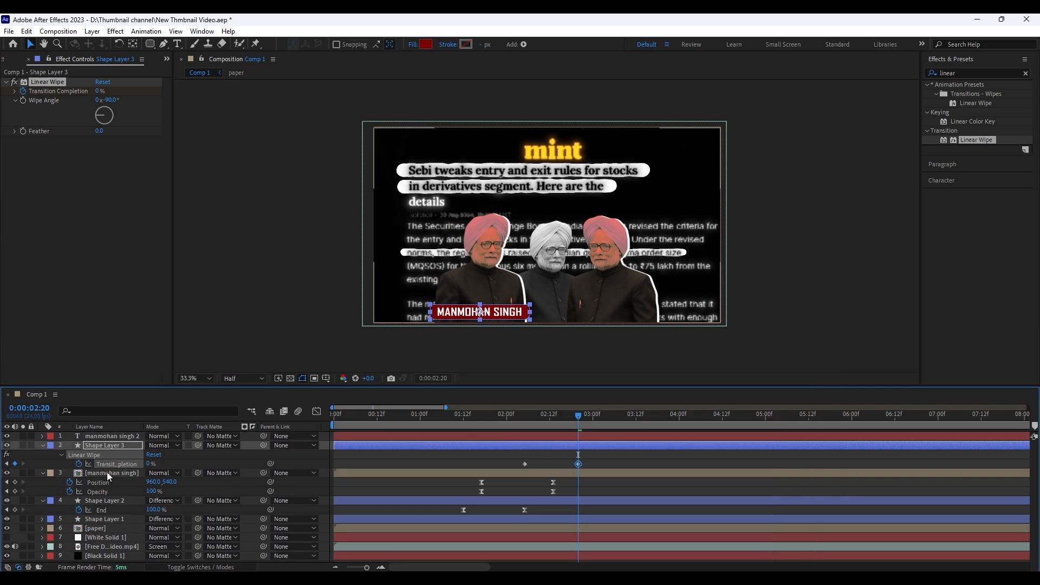
Set the Linear Wipe's Feather to 130 and use the red bar as the title's track matte
click(542, 416)
click(100, 130)
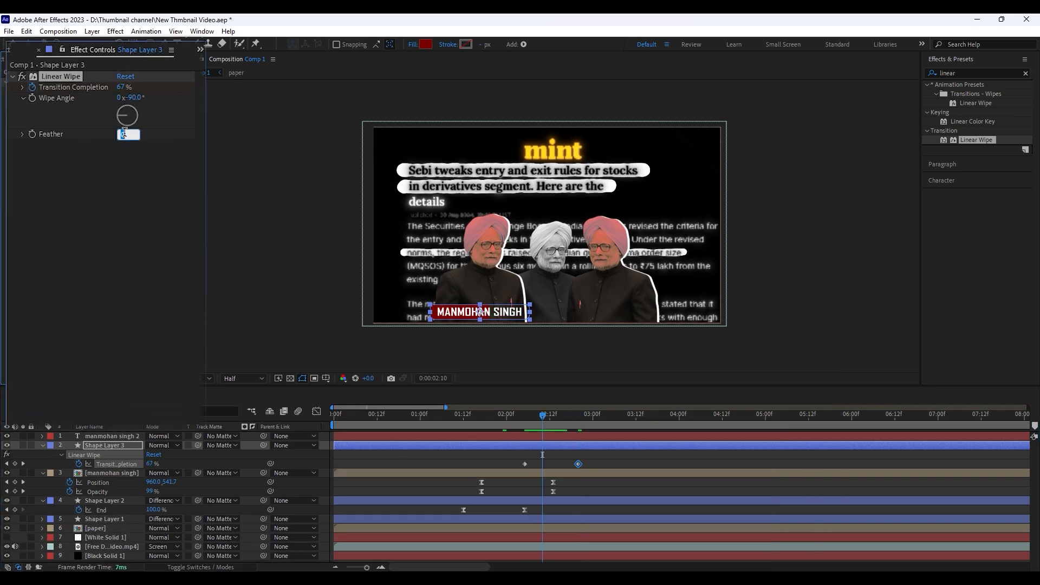
click(555, 459)
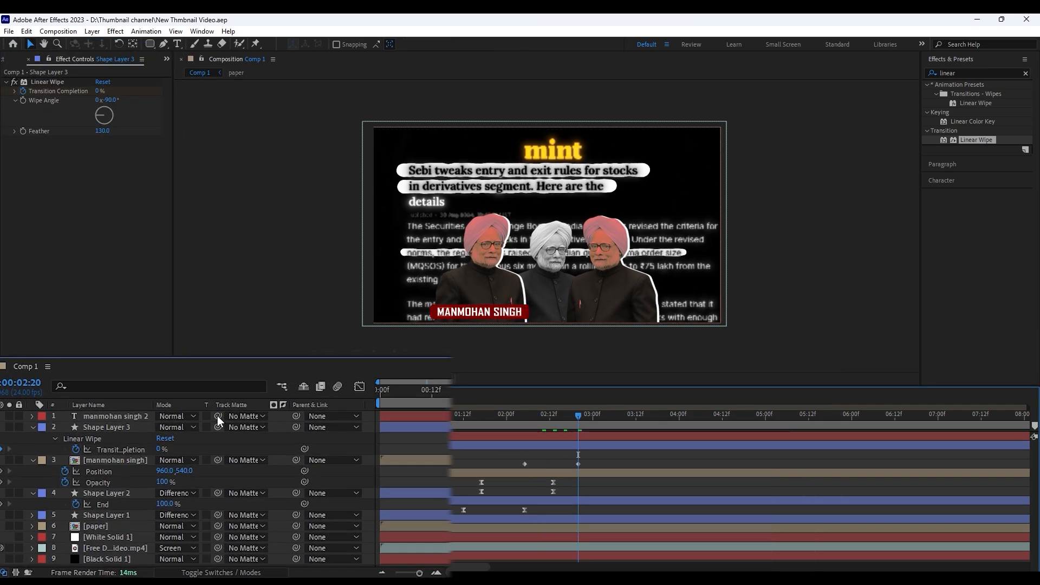
drag(197, 436, 112, 424)
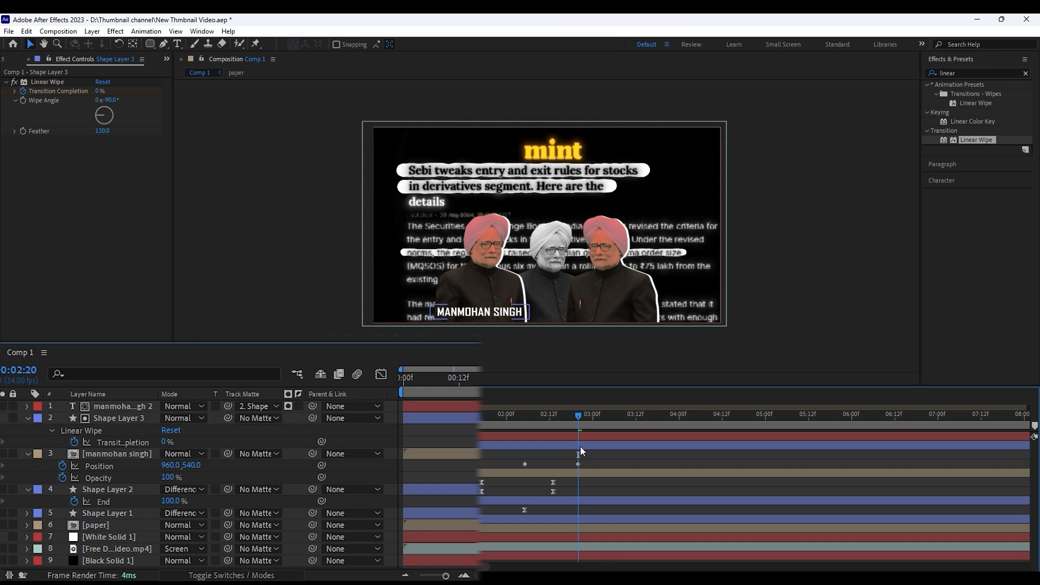
Ease the red bar's Transition Completion keyframes and reshape their speed curve
mouse_move(557, 420)
mouse_down()
mouse_move(527, 425)
mouse_move(542, 425)
mouse_up()
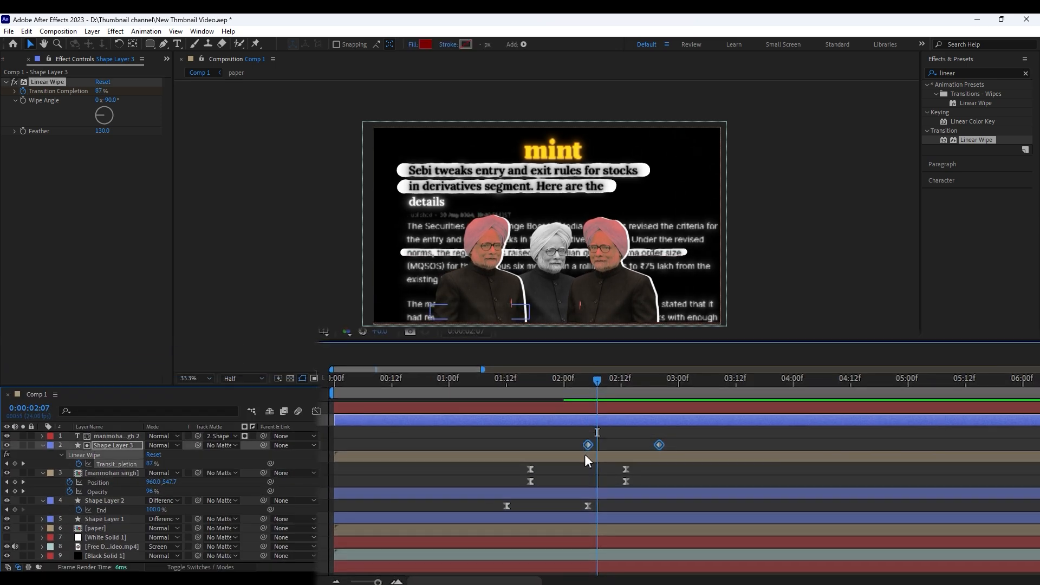
click(316, 411)
drag(691, 460, 638, 412)
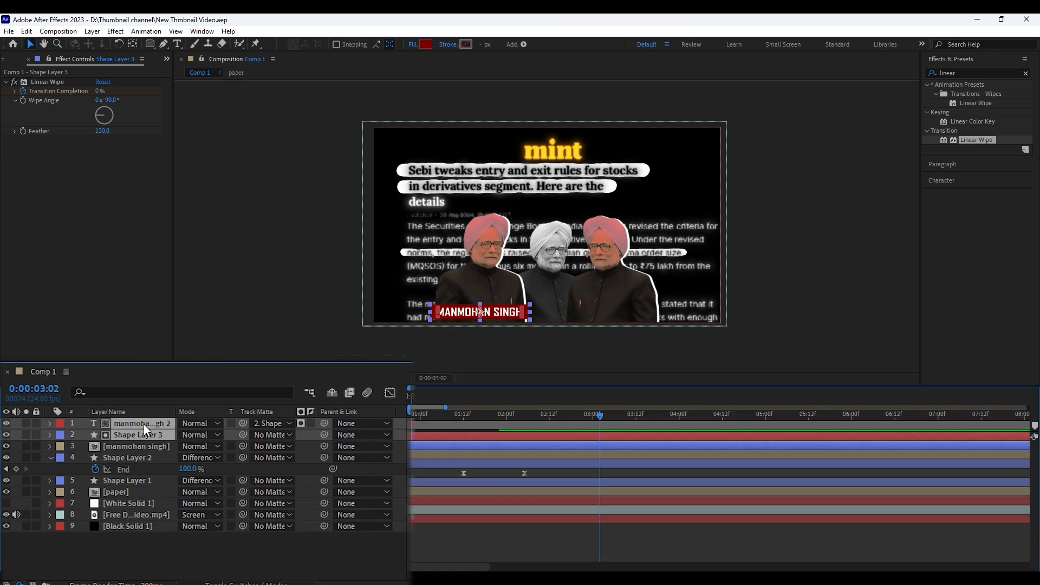
Duplicate the title and red bar and place the copies across the base of the right red portrait
key(ctrl+d)
drag(496, 316, 635, 301)
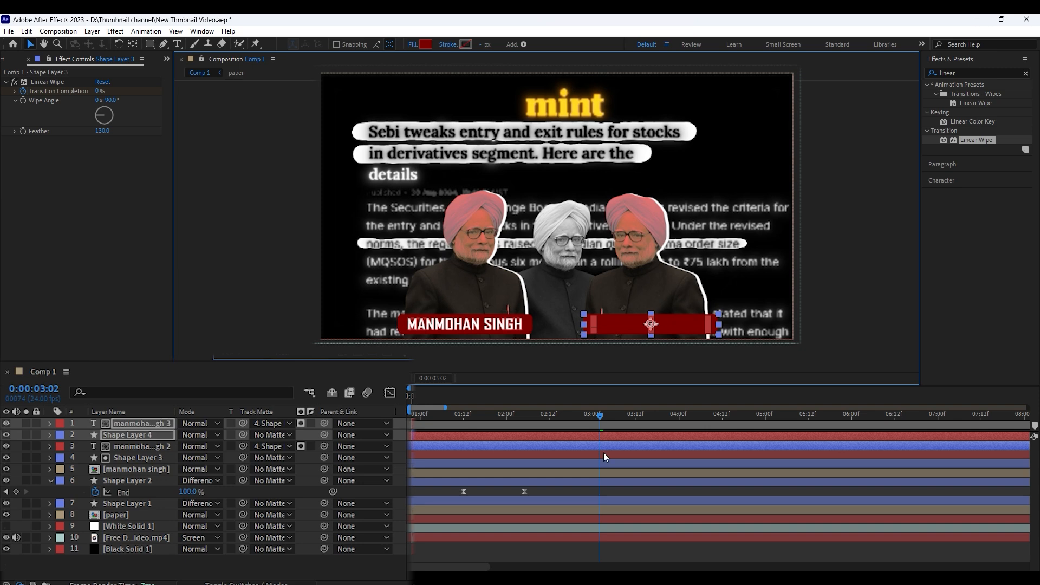
Shift the right red bar's Linear Wipe keyframes to start at 0:00:02:11, staggered behind the left bar's, and save the project
key(u)
click(542, 474)
click(543, 481)
key(u)
key(j)
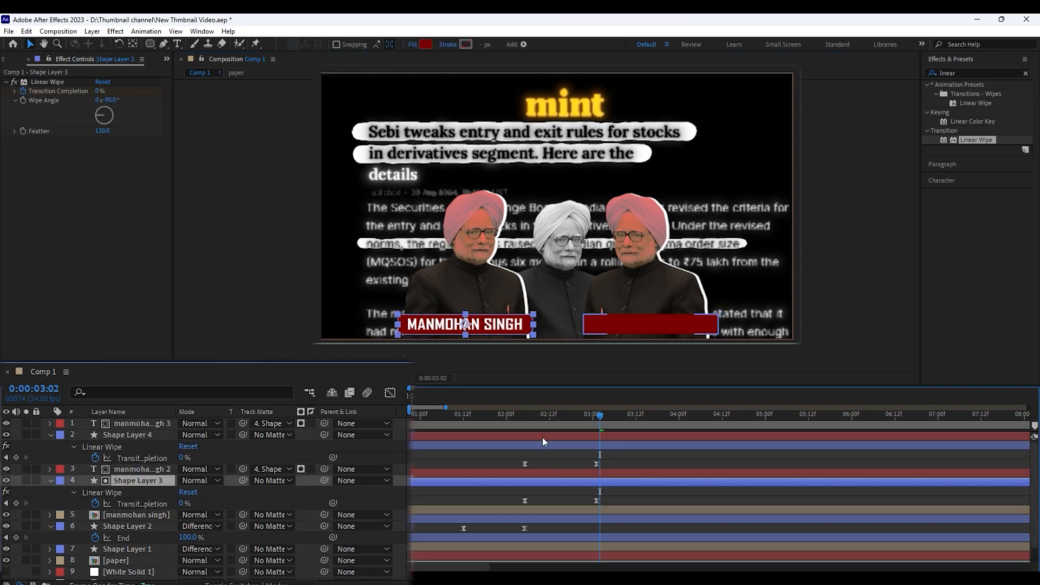
key(j)
key(shift+Page_Down)
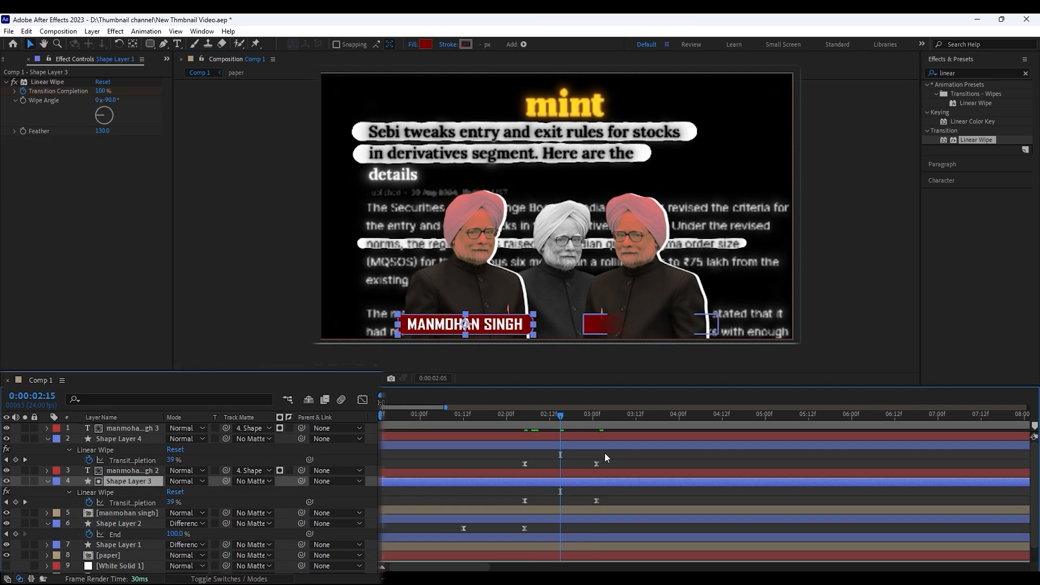
key(Page_Down)
key(j)
key(Page_Down)
key(Page_Down)
key(Page_Down)
key(Page_Down)
key(Page_Down)
key(Page_Down)
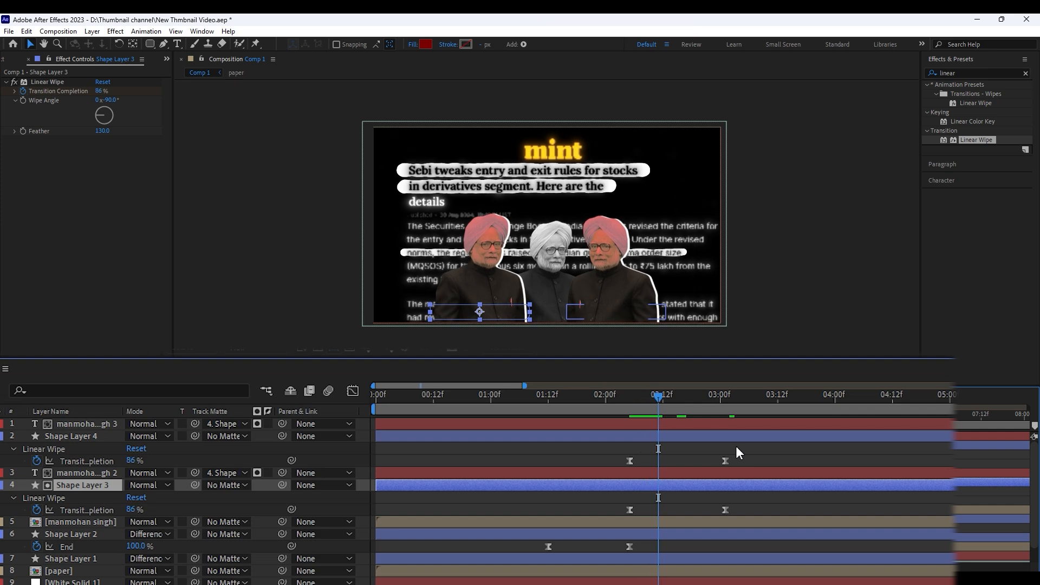
drag(741, 453, 601, 488)
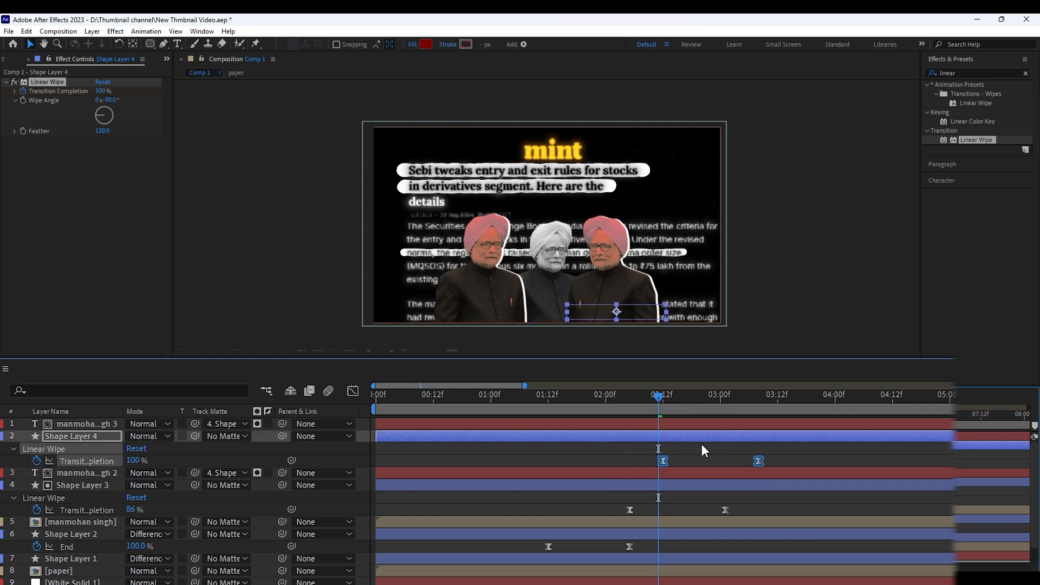
click(673, 460)
key(ctrl+s)
Set the right red bar, Shape Layer 4, as the track matte of the right title
drag(551, 419, 547, 441)
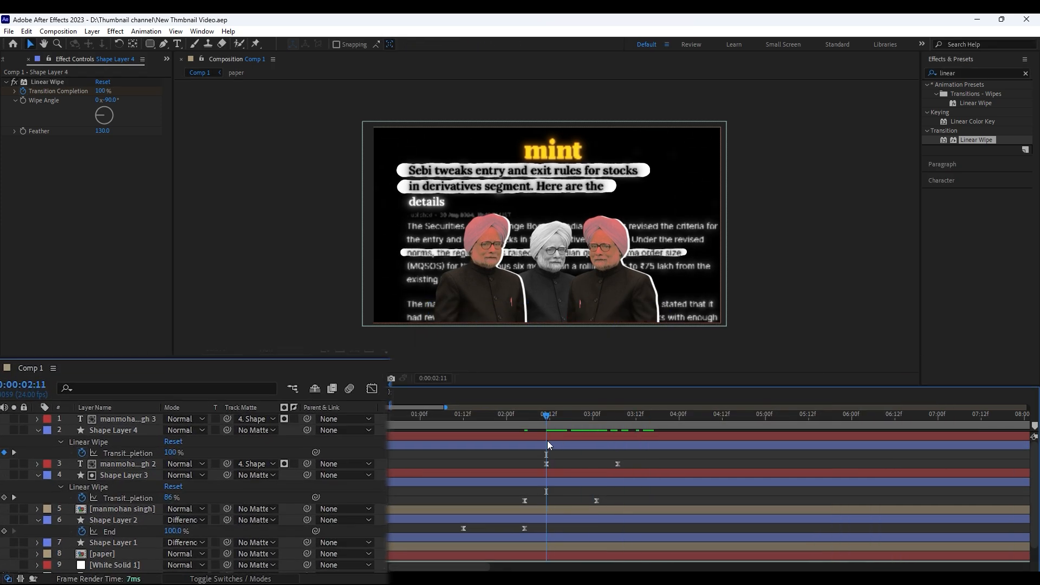
click(126, 419)
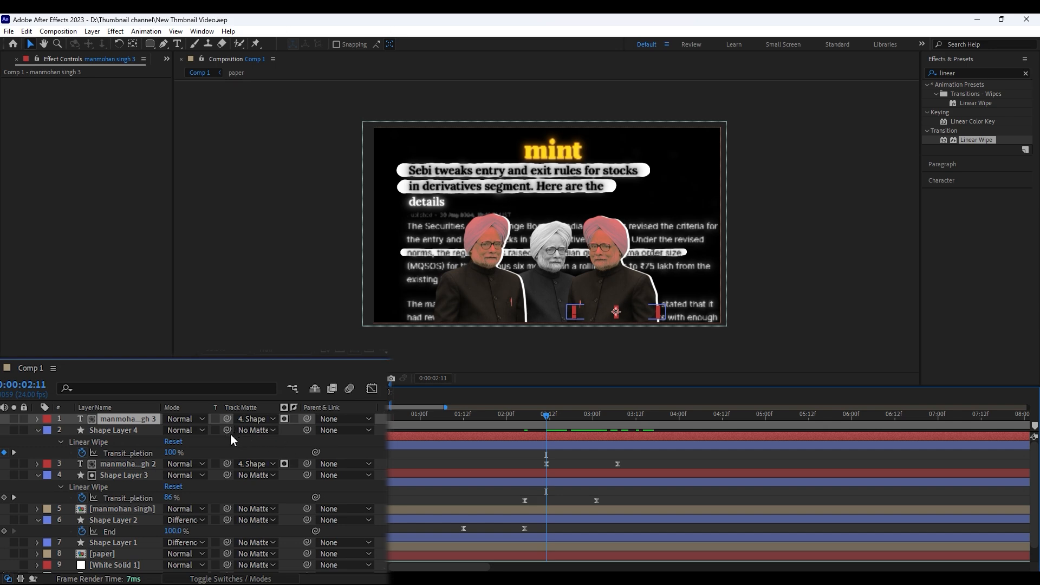
drag(120, 440, 117, 431)
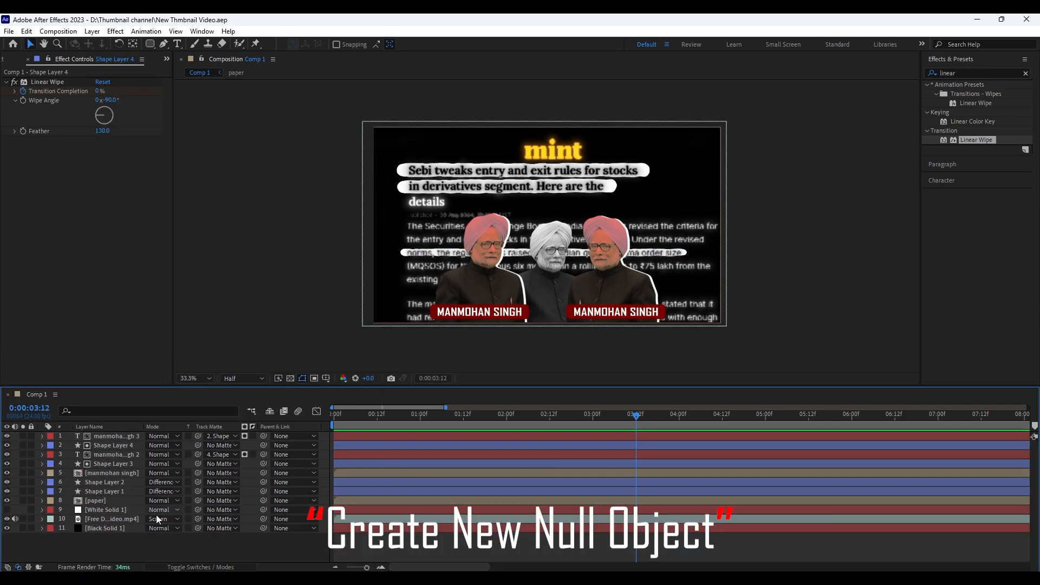
Add a new null object to Comp 1
right_click(149, 543)
mouse_move(174, 337)
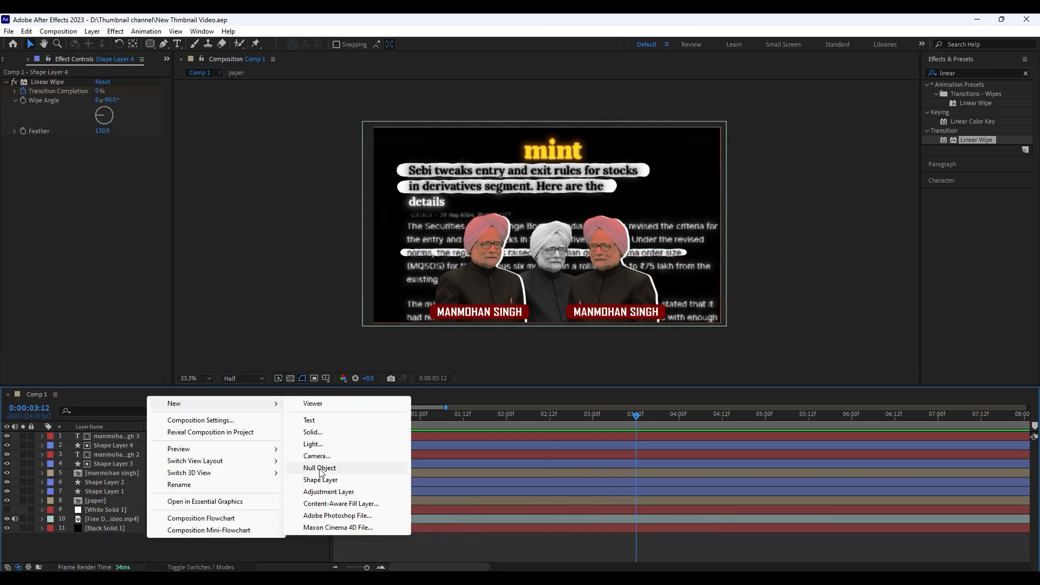
click(346, 467)
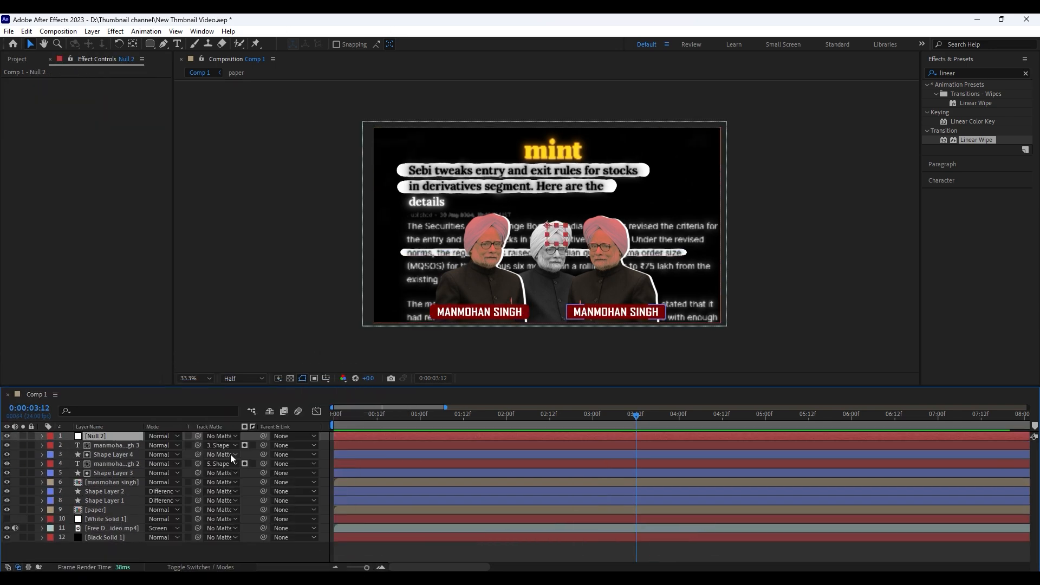
Pre-compose the right title and its red bar into a composition named text and box 1
click(131, 445)
shift+click(128, 455)
right_click(141, 443)
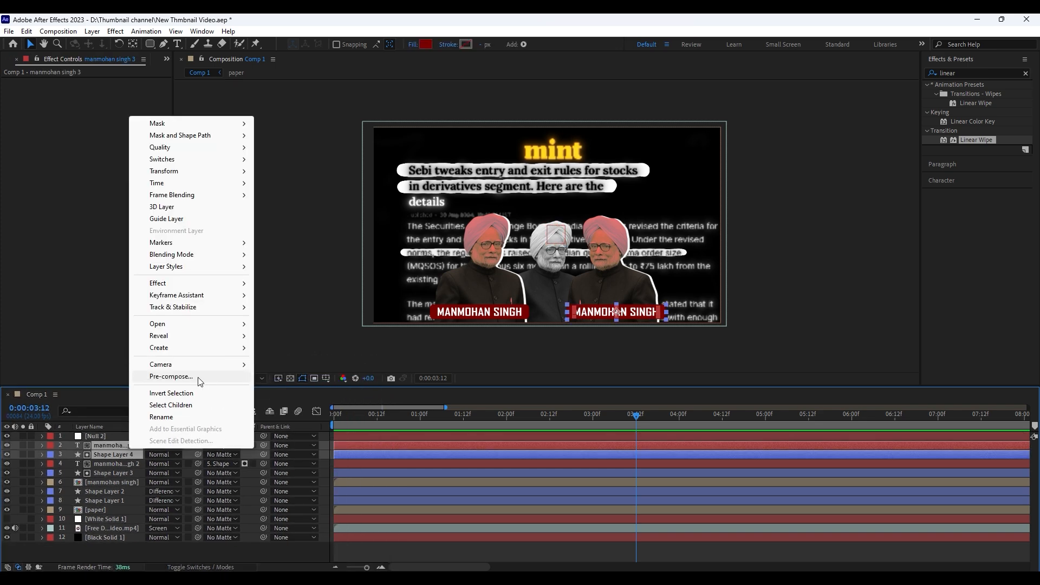
click(199, 377)
text(text abd)
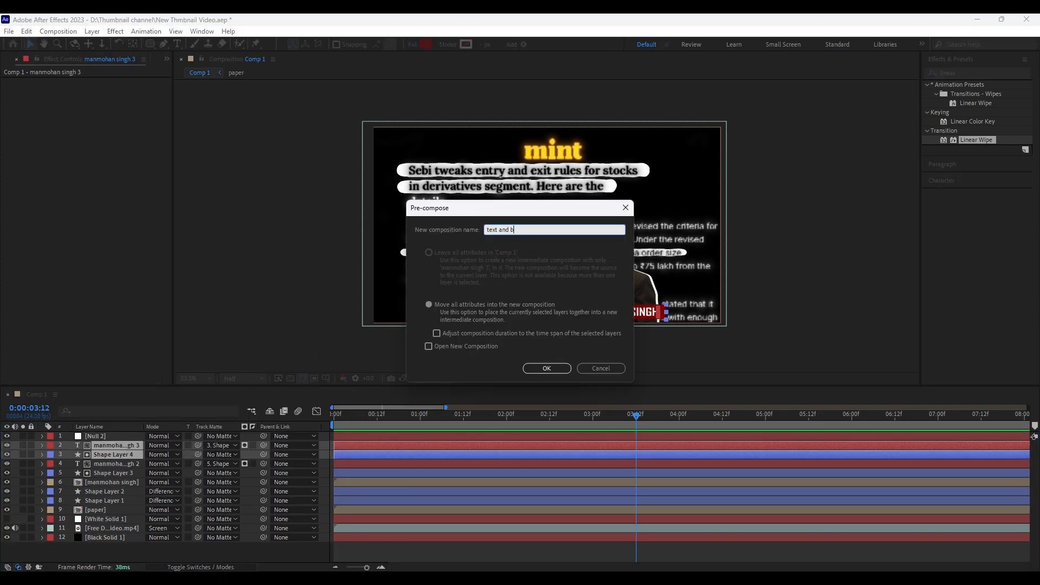
click(556, 367)
Pre-compose the left title and its red bar into a composition named text and box 2
click(107, 454)
shift+click(110, 463)
right_click(110, 464)
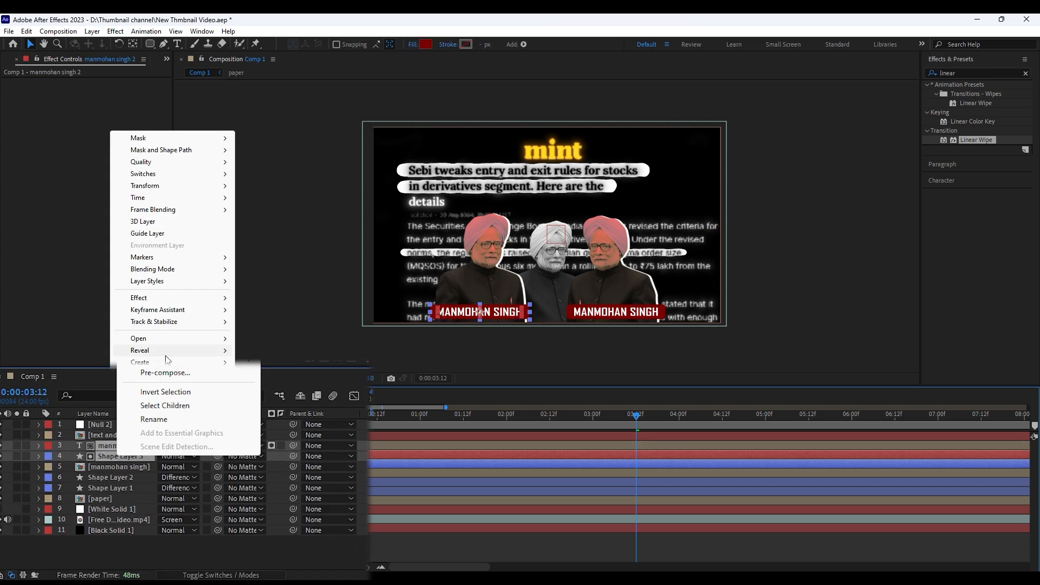
click(181, 369)
text(text and box 2)
key(Return)
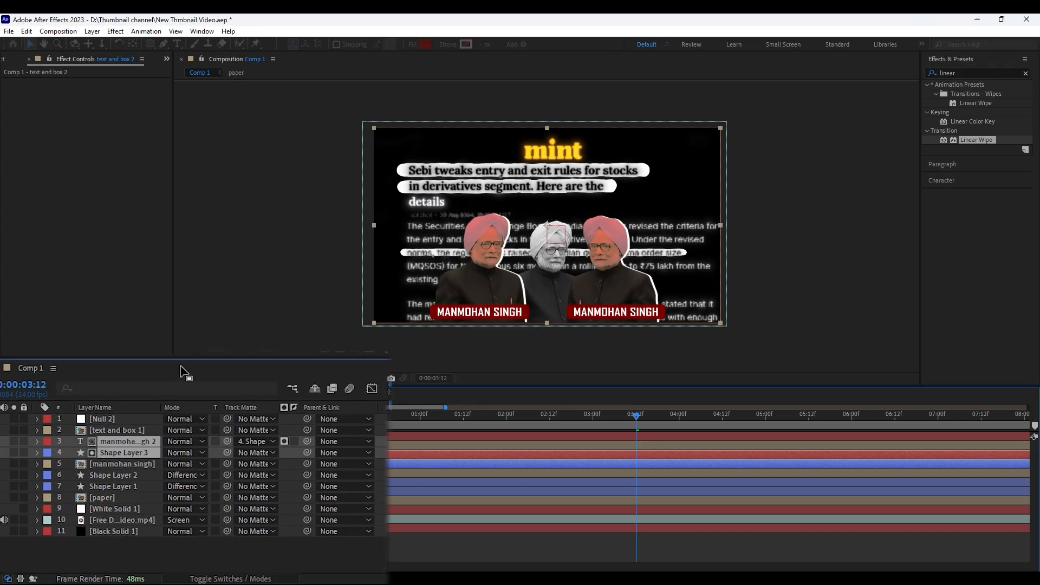
Parent every layer from text and box 1 down to White Solid 1 to the new null
click(125, 466)
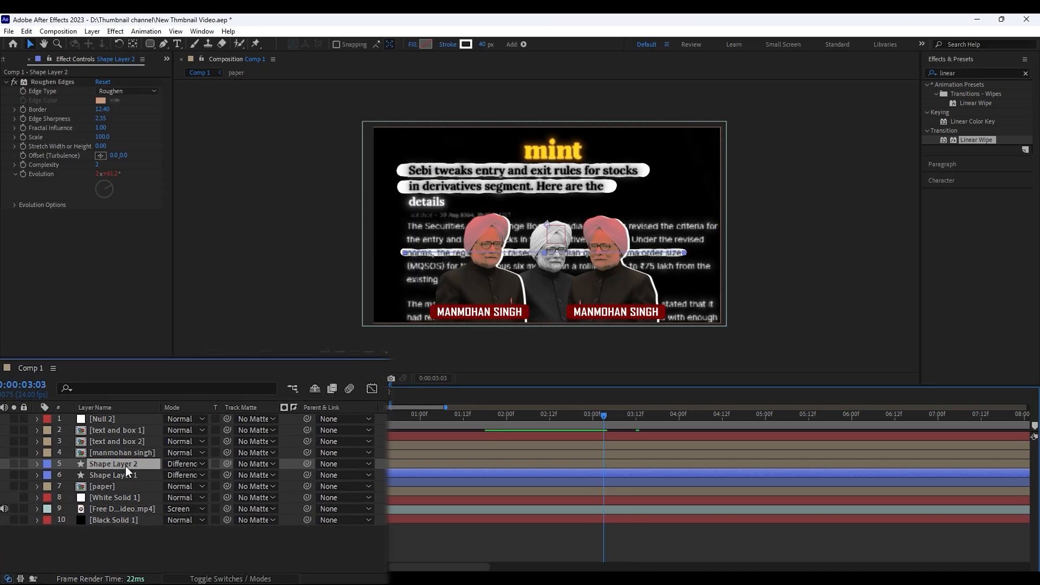
click(115, 420)
click(121, 507)
click(119, 501)
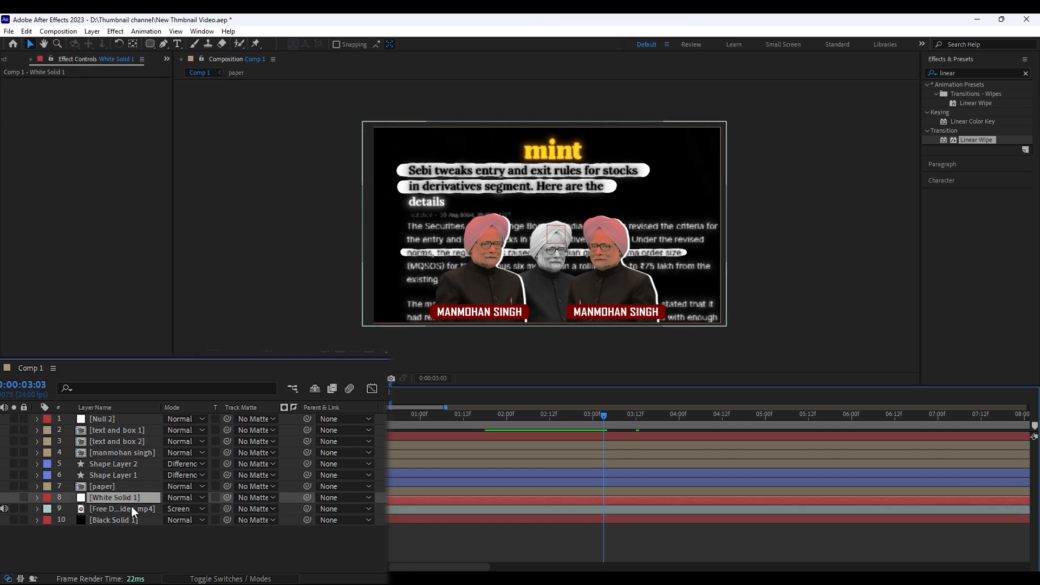
shift+click(124, 433)
drag(307, 431, 124, 424)
Add the expression wiggle(2.5,8) to the null's Position
click(125, 423)
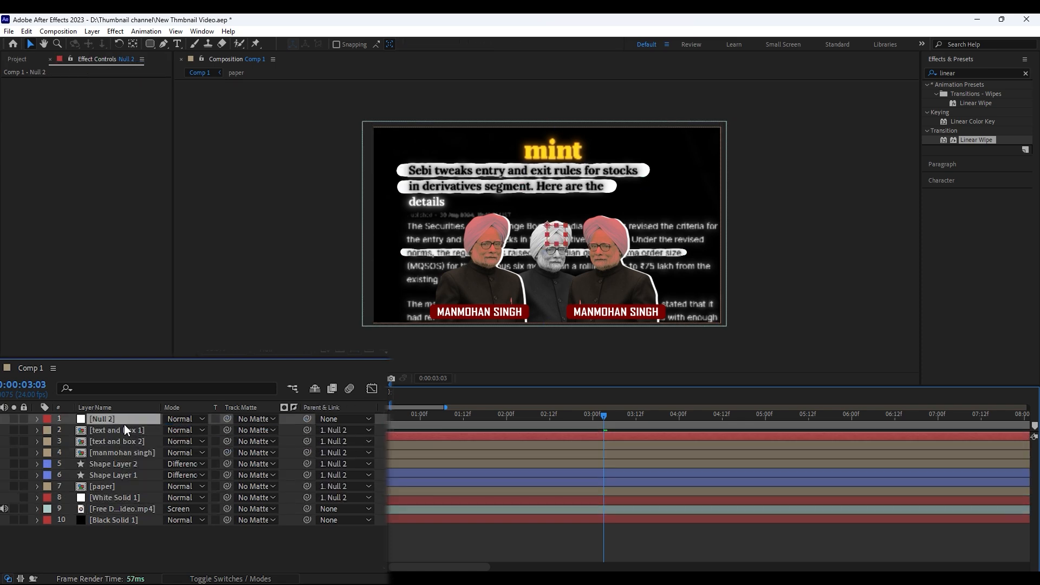
key(p)
alt+click(71, 430)
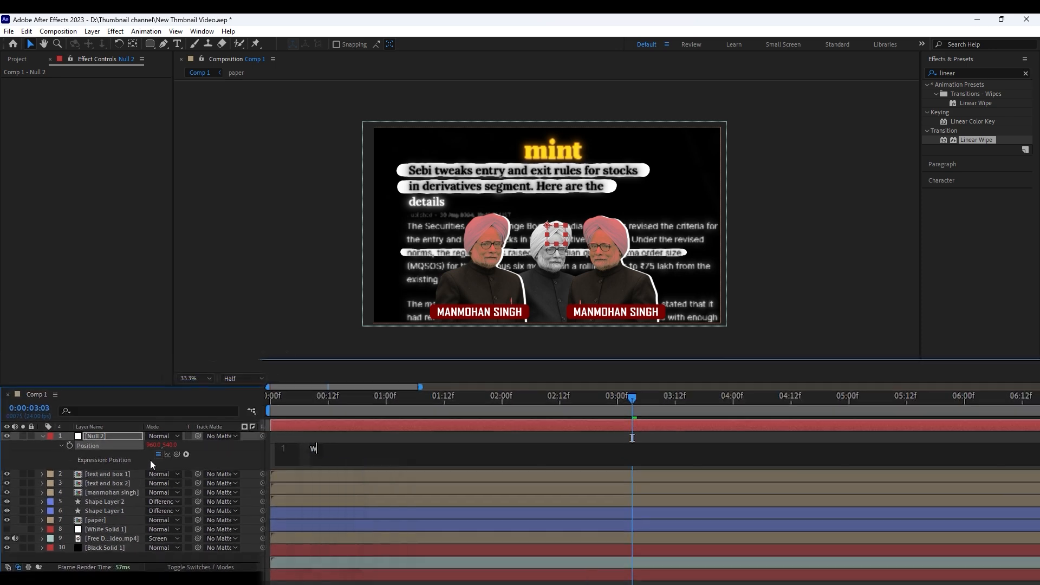
text(wiggle(2))
click(433, 440)
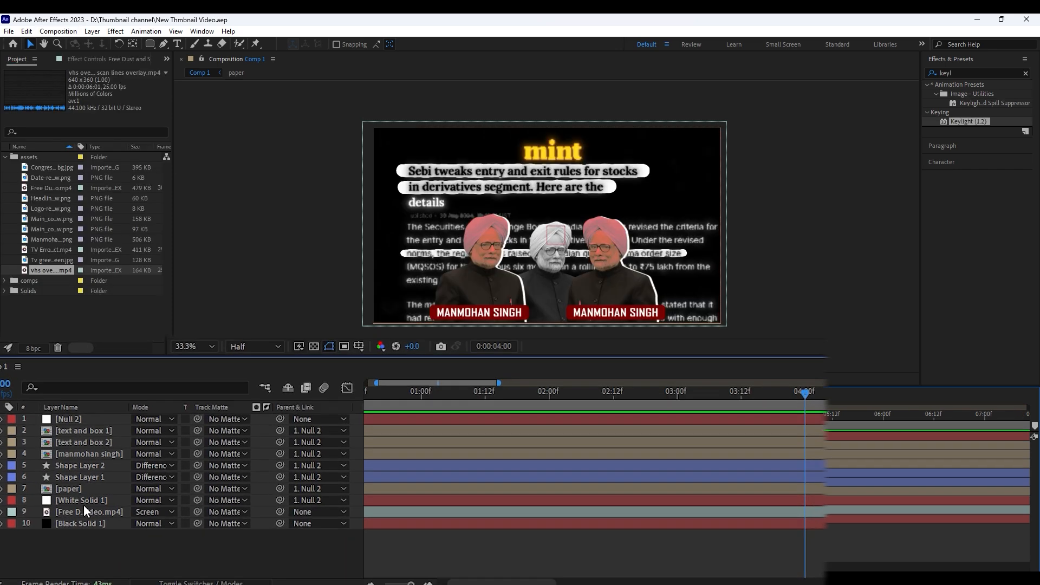
Split all layers at 0:00:04:00 and discard the portions after that point
click(83, 509)
drag(63, 534, 49, 409)
key(ctrl+shift+d)
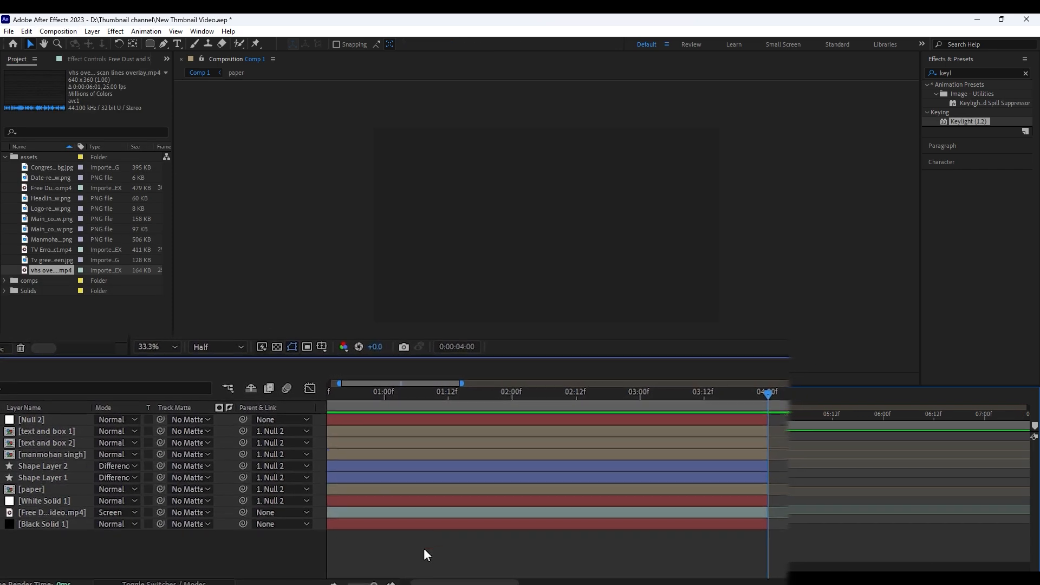
Add the TV green screen image as the top layer and start it at 0:00:04:00
click(47, 178)
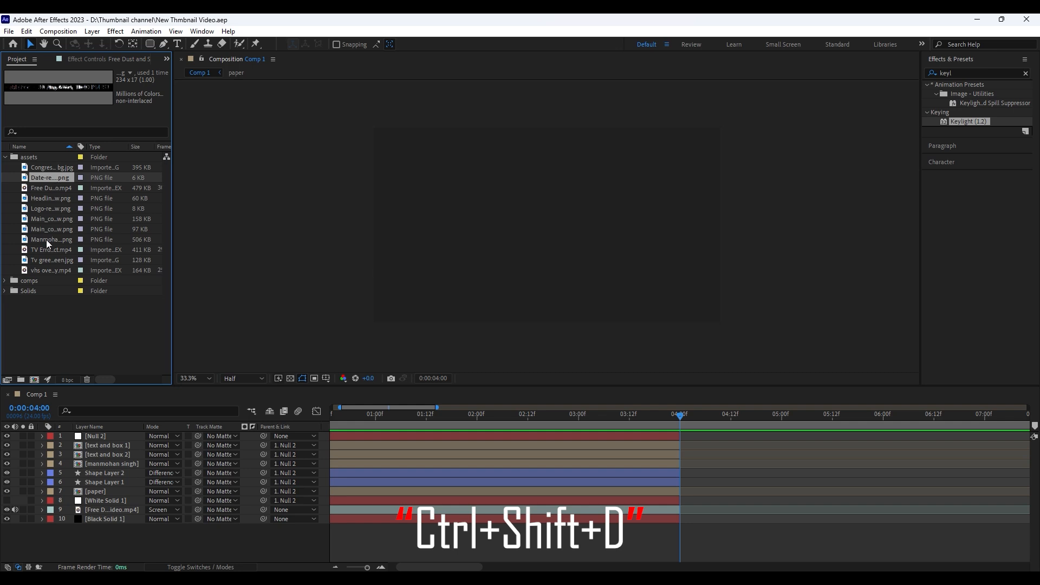
drag(46, 260, 96, 438)
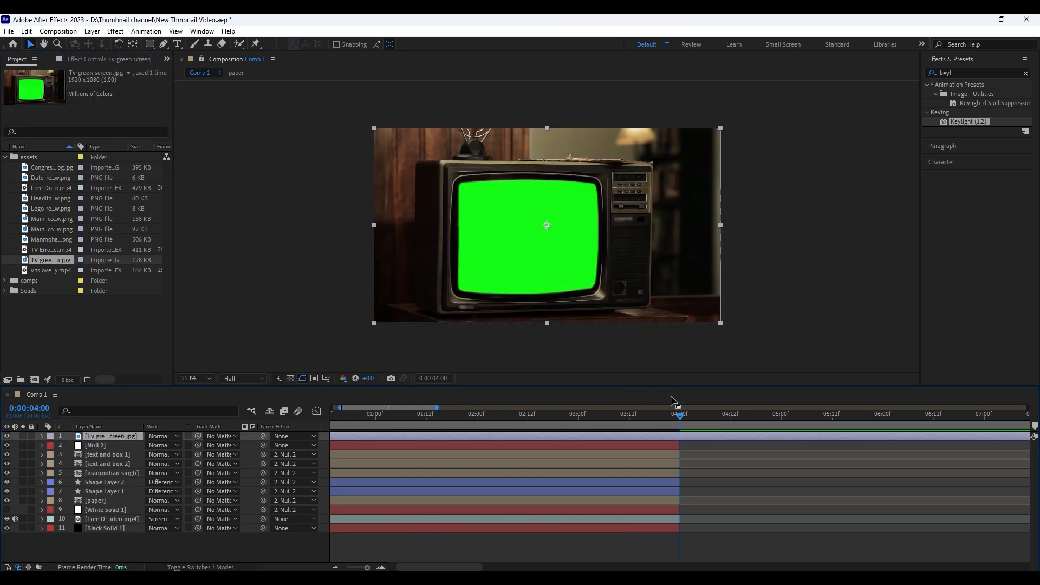
key(bracketleft)
click(703, 463)
click(704, 445)
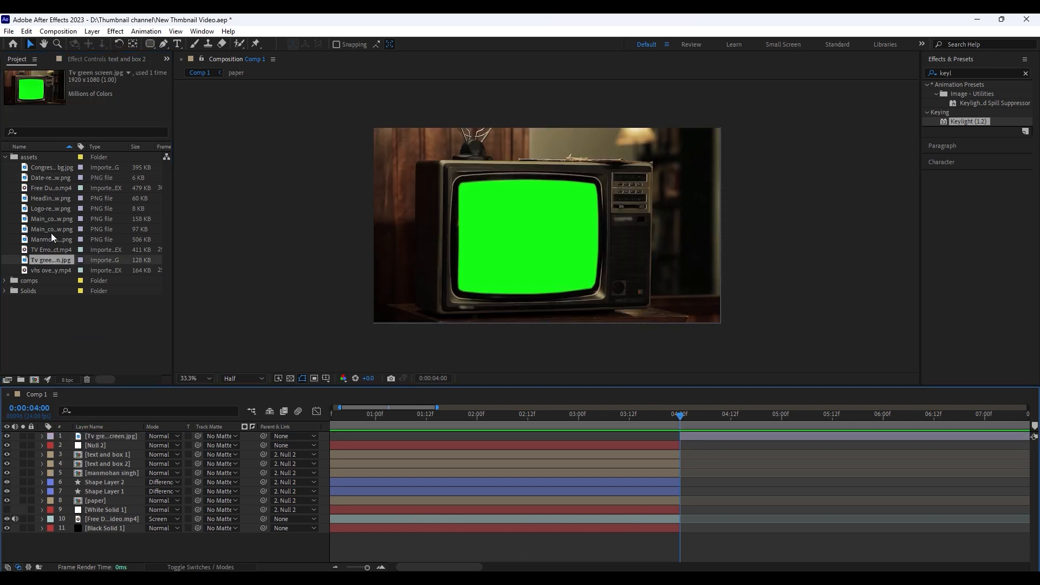
Place the Congress flag image directly beneath the TV layer and scale it up to fill the frame
drag(51, 166, 266, 440)
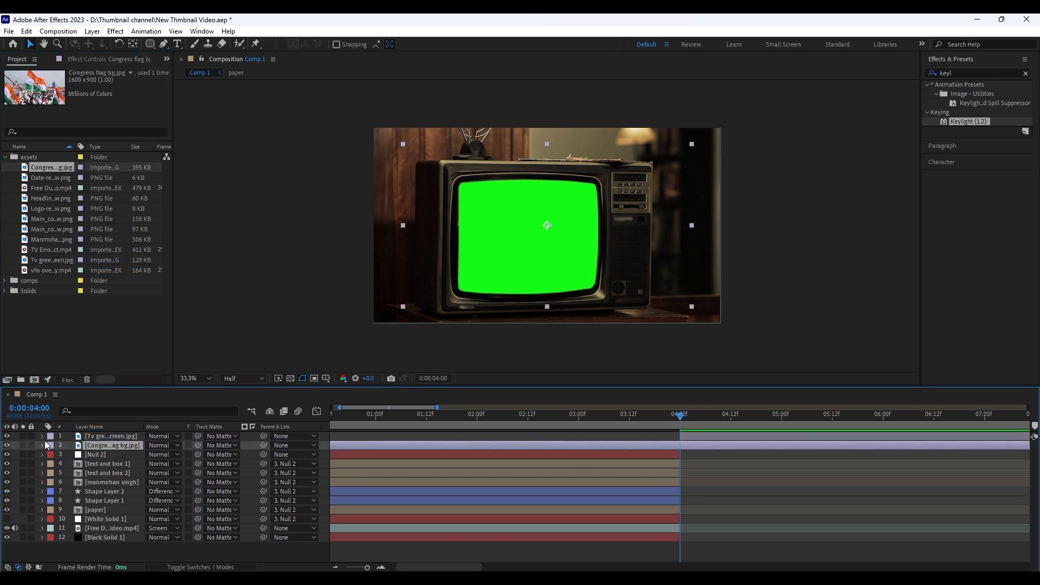
drag(691, 307, 720, 329)
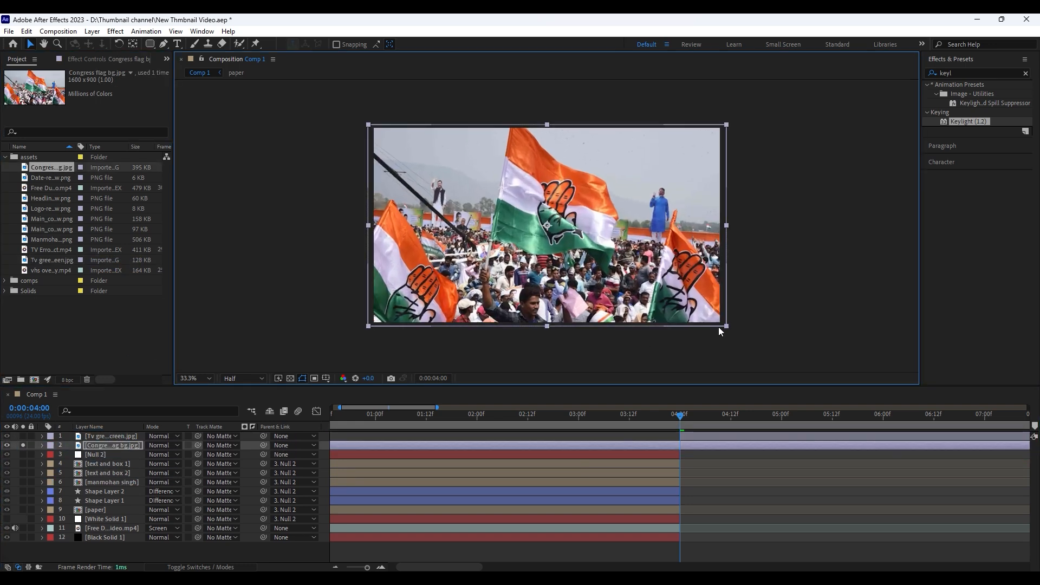
Trim the Congress flag layer to run from 0:00:04:00 to about 0:00:05:07
drag(685, 415, 681, 415)
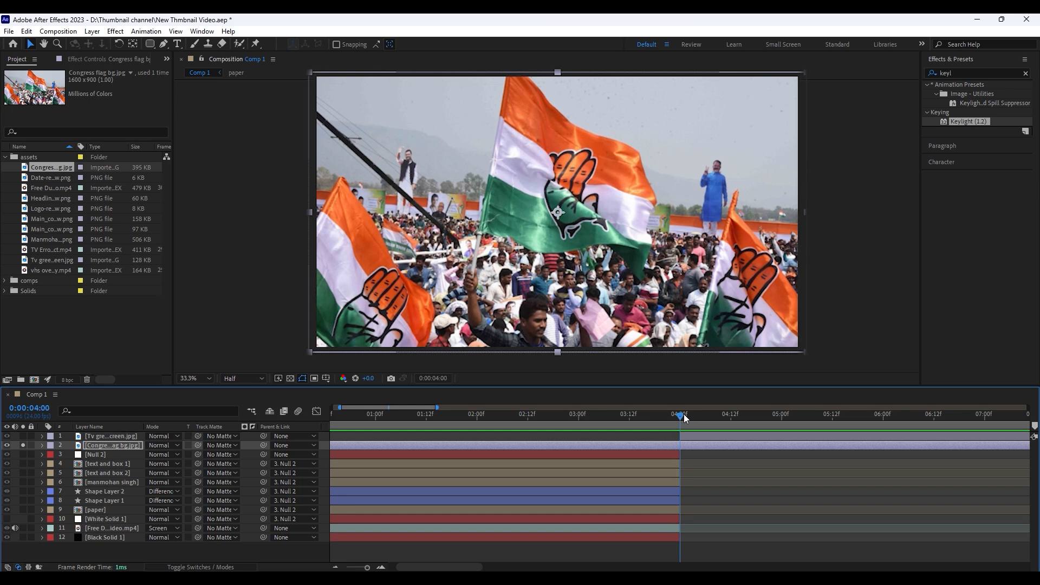
key(alt+[)
click(23, 445)
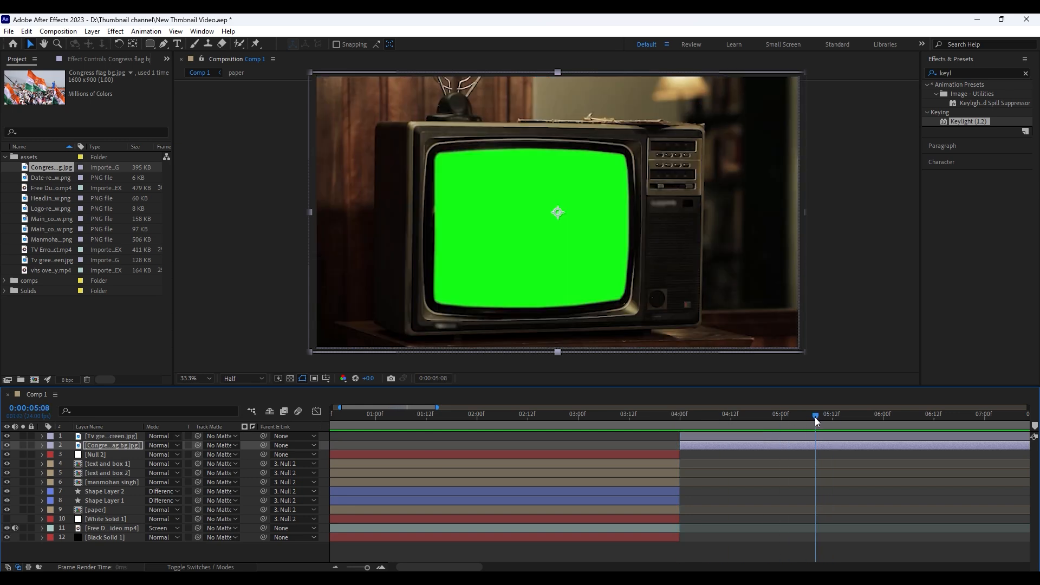
key(ctrl+shift+d)
key(Delete)
Apply Keylight (1.2) to the TV layer and sample the TV's green screen as the Screen Colour
drag(968, 122, 698, 439)
click(115, 150)
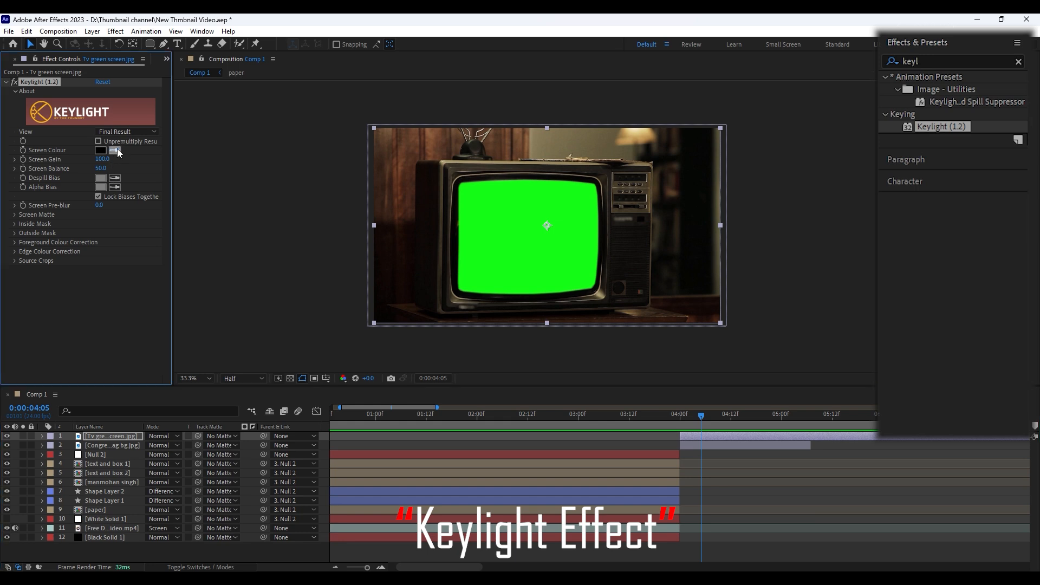
click(480, 224)
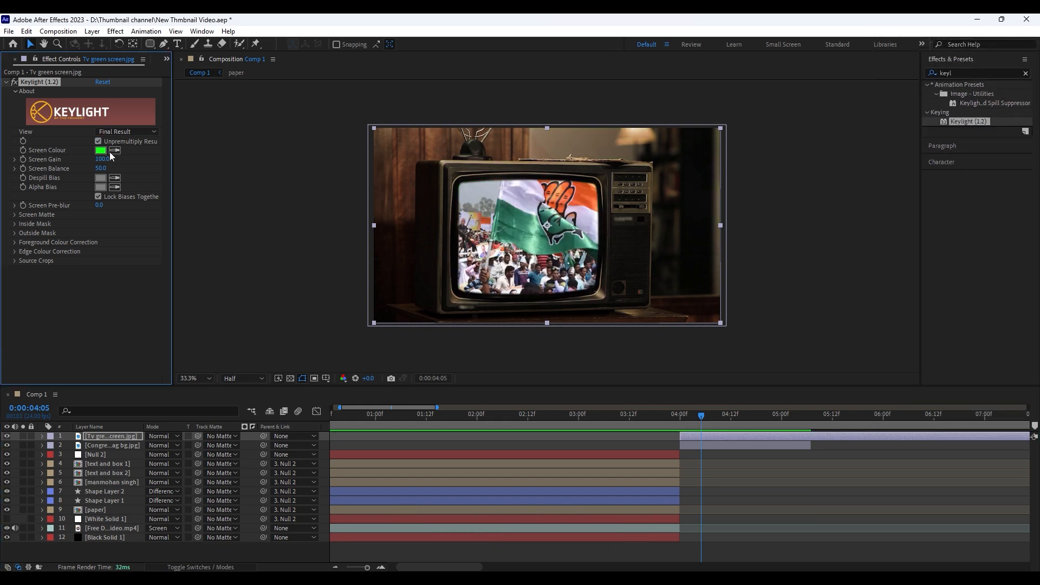
click(746, 477)
mouse_move(700, 415)
mouse_down()
mouse_move(675, 422)
mouse_move(710, 432)
mouse_up()
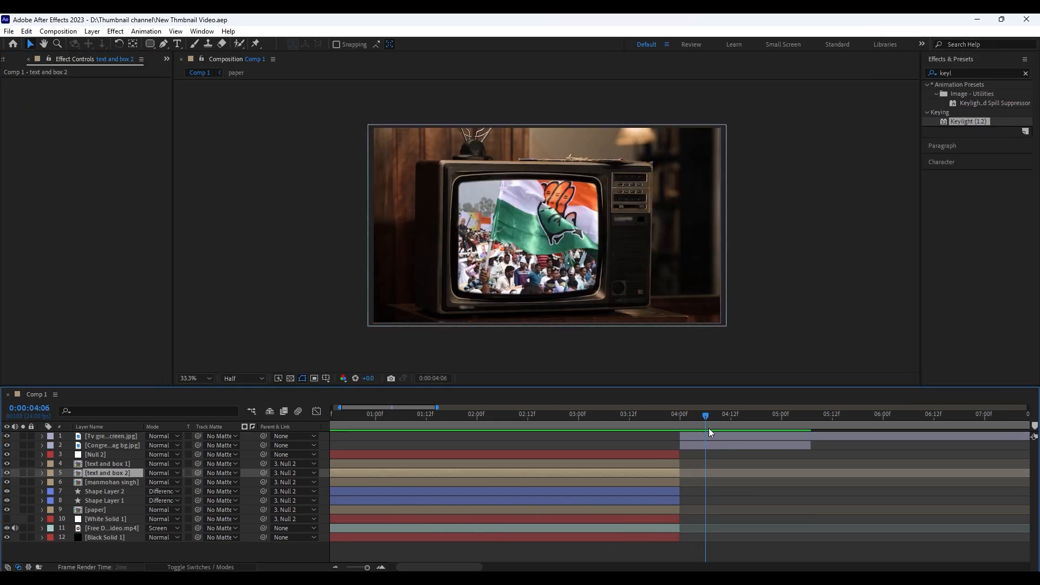
Add the TV error clip beneath the flag layer, starting shortly before the flag image ends
drag(813, 415, 812, 416)
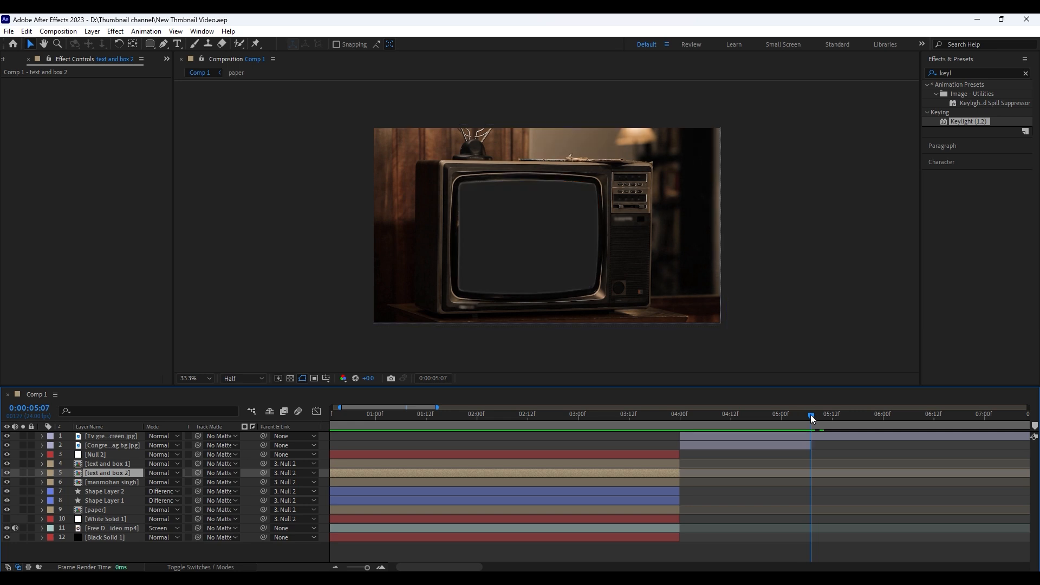
click(52, 250)
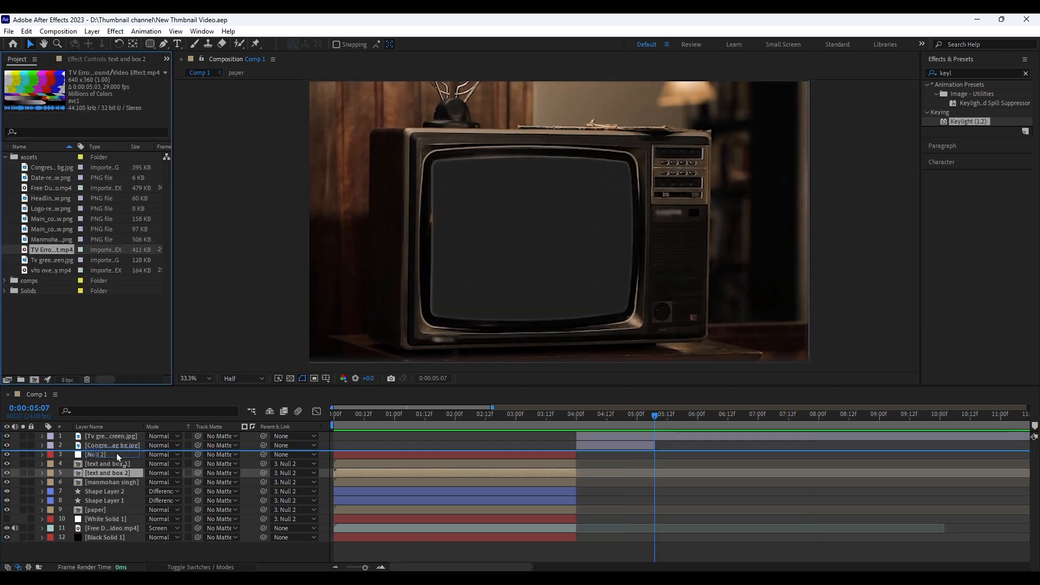
drag(116, 452, 116, 450)
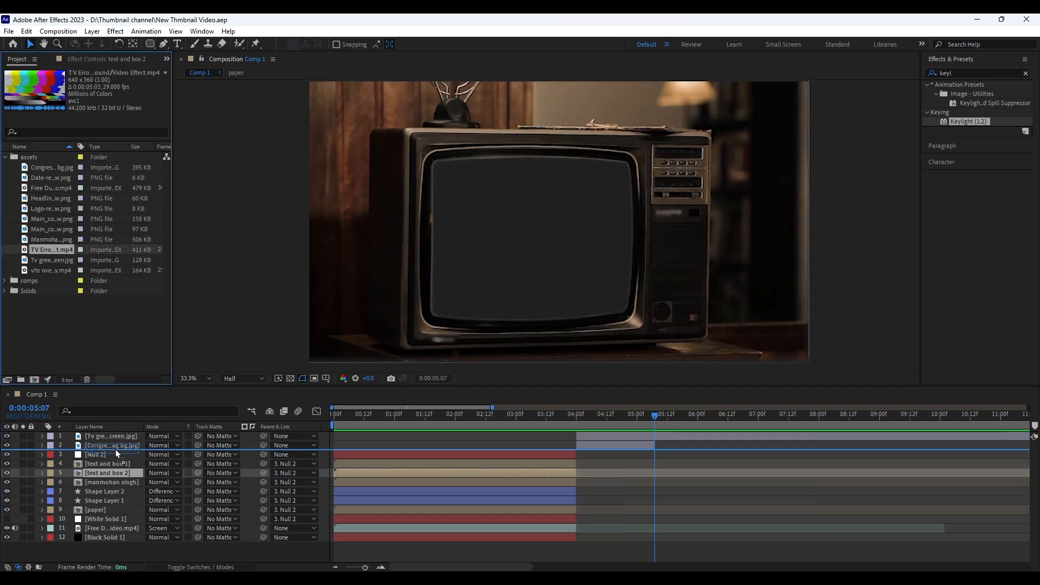
drag(626, 456, 909, 426)
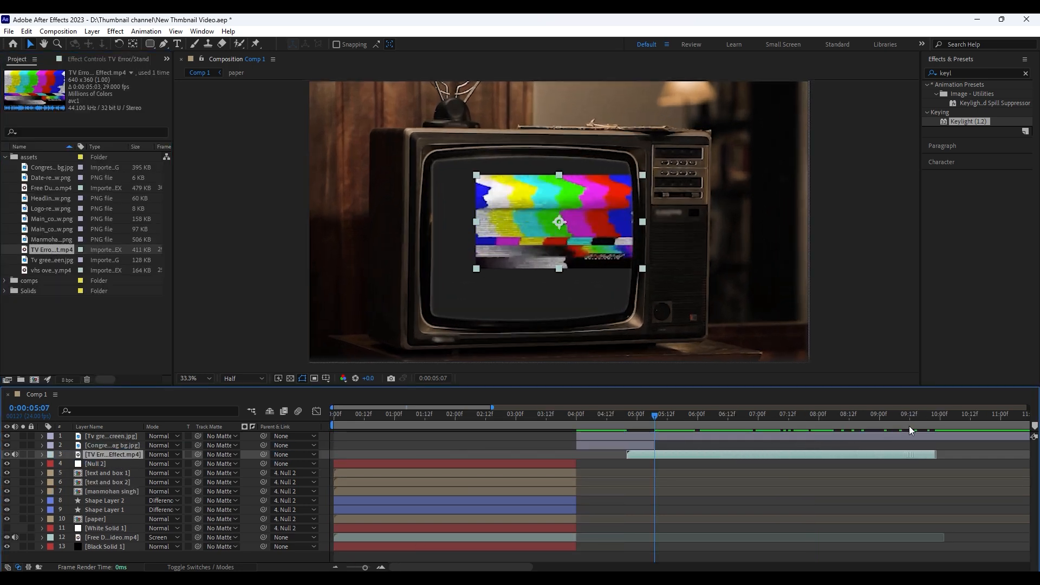
Enlarge the TV error clip to cover the TV's screen and cut off everything after 0:00:06:12
drag(642, 263, 665, 294)
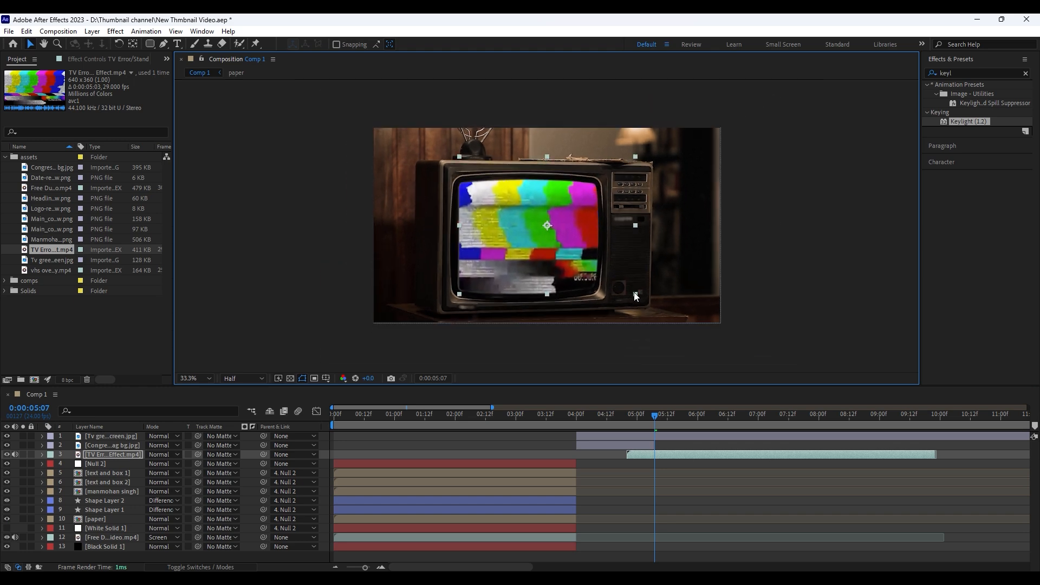
key(Delete)
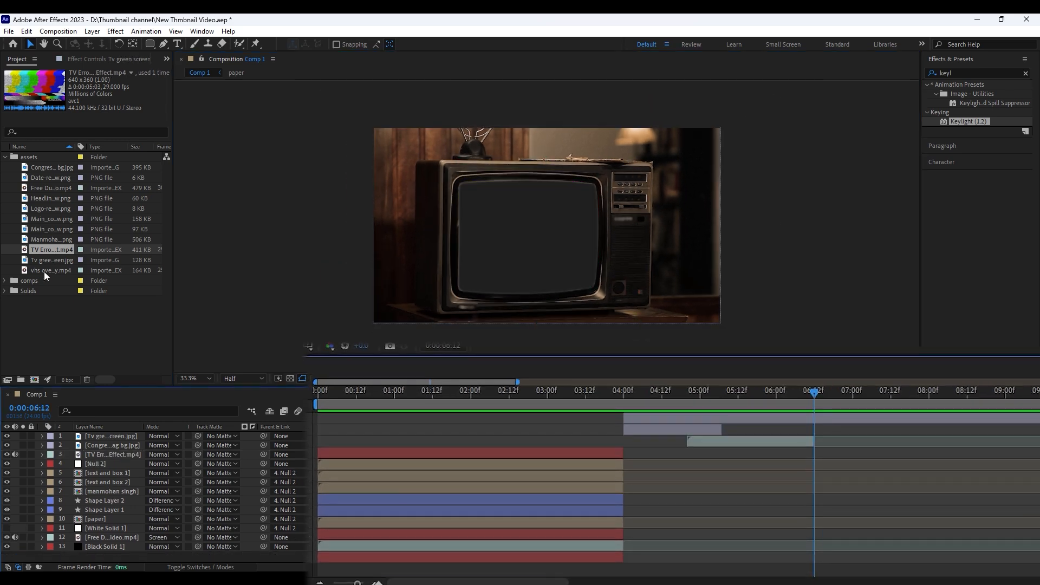
Add the VHS overlay clip beneath the TV error clip, enlarged over the TV's screen and running from about 0:00:06:03 to 0:00:08:00
drag(44, 271, 115, 455)
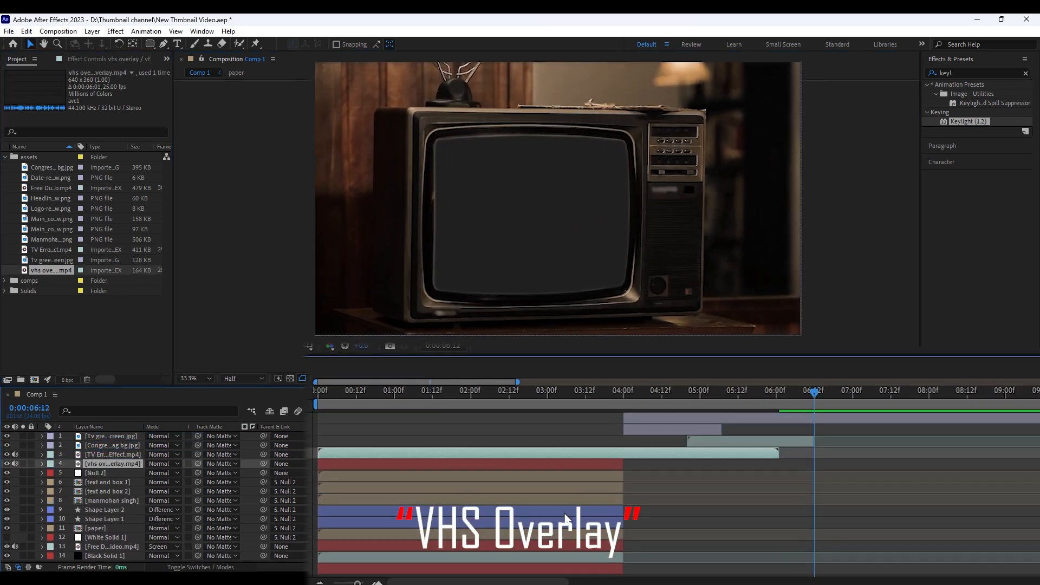
drag(523, 453, 812, 458)
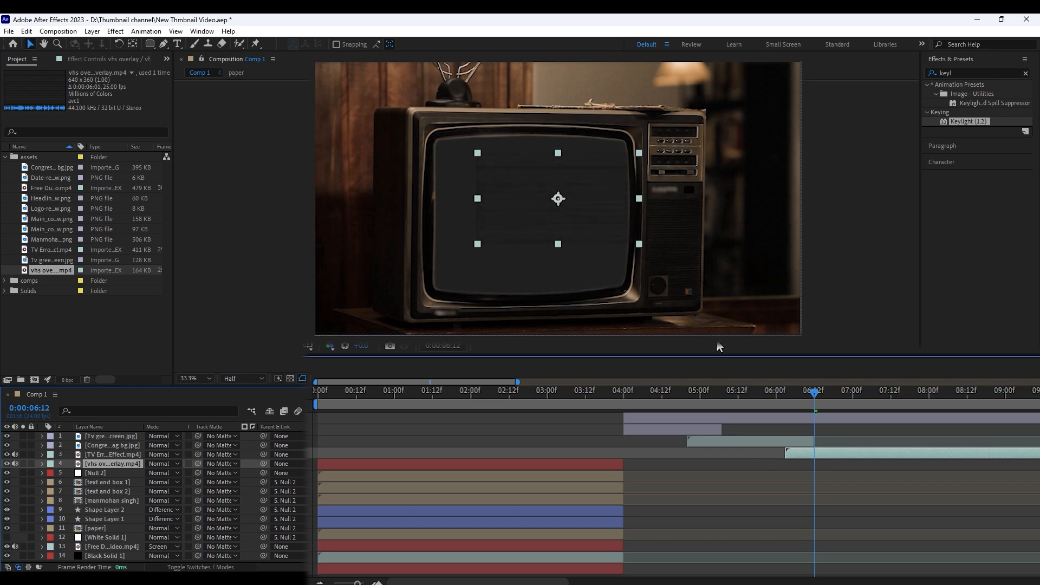
drag(640, 244, 720, 311)
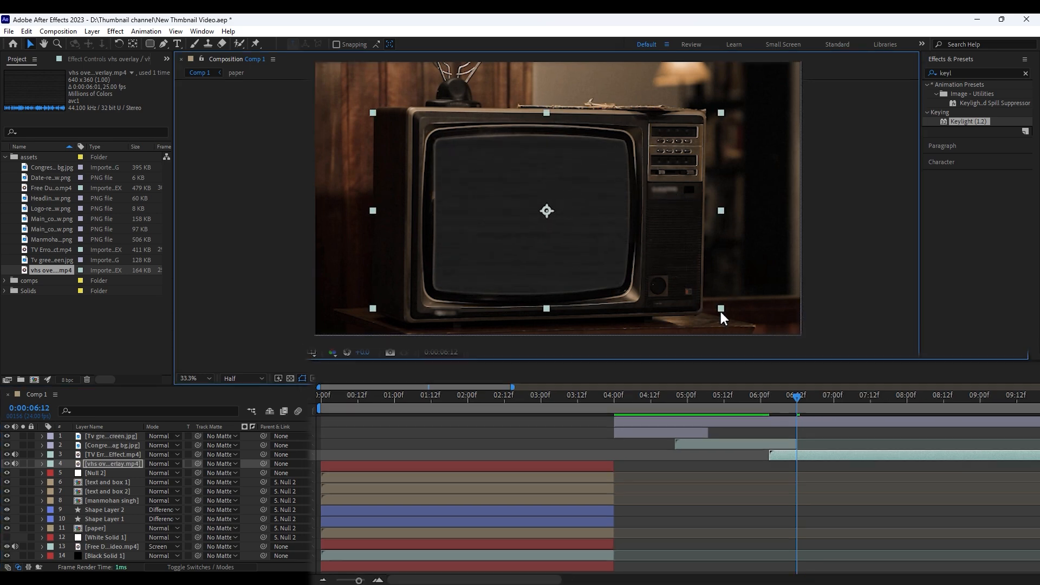
key(ctrl+shift+d)
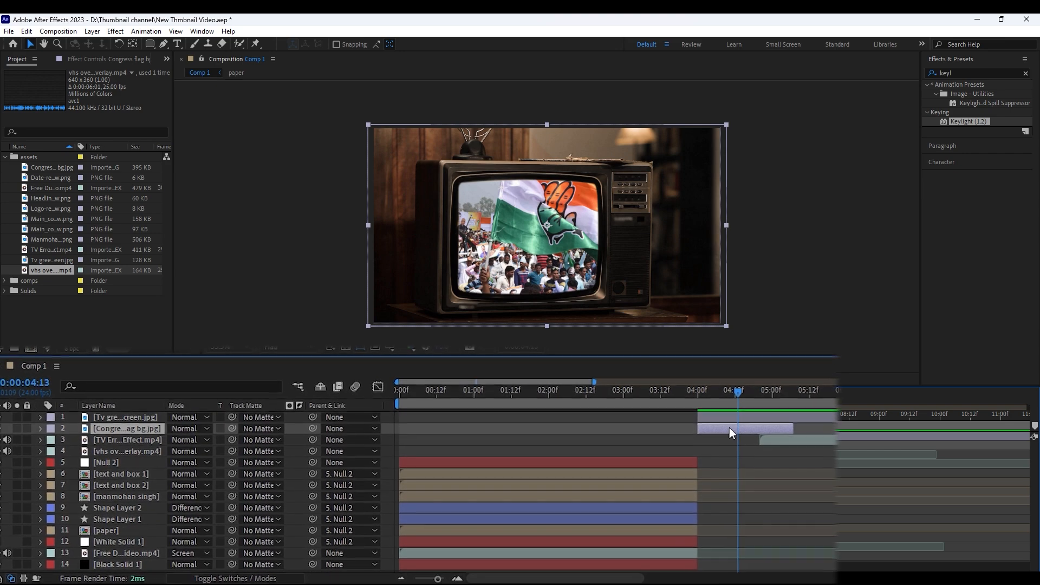
Add the expression wiggle(1,4) to the Congress flag layer's Position
key(p)
alt+click(74, 434)
text(wigg)
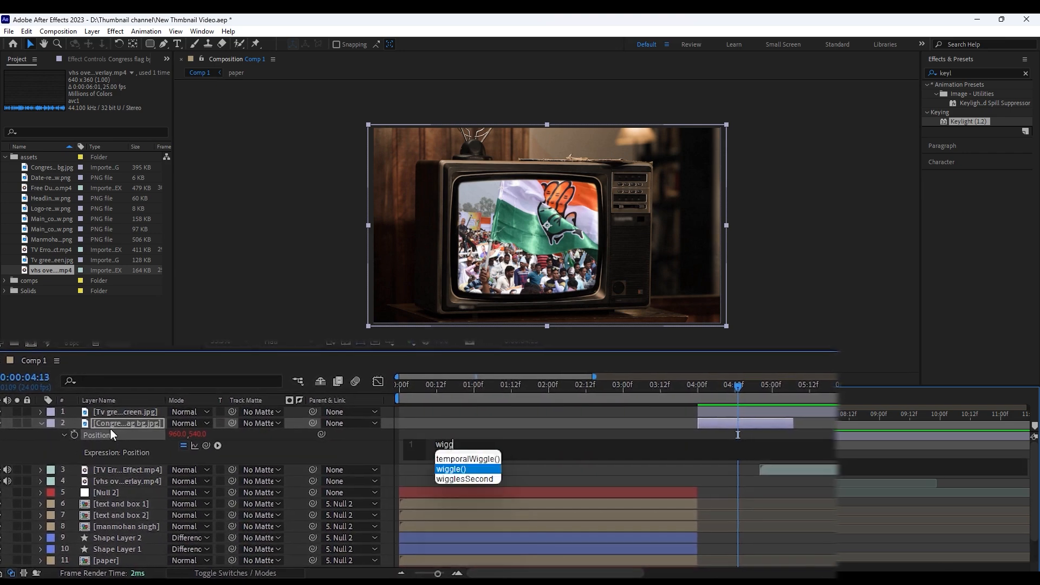
text(le(1,4))
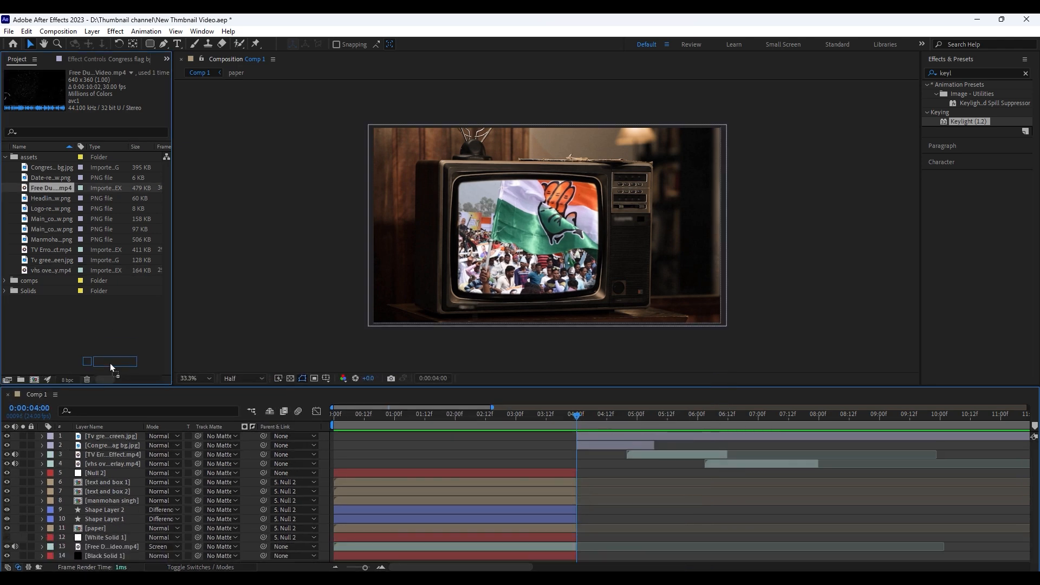
Place the Free Dust video on top, filling the frame from 0:00:04:00 in Screen mode, and open its Opacity for editing
drag(110, 363, 109, 433)
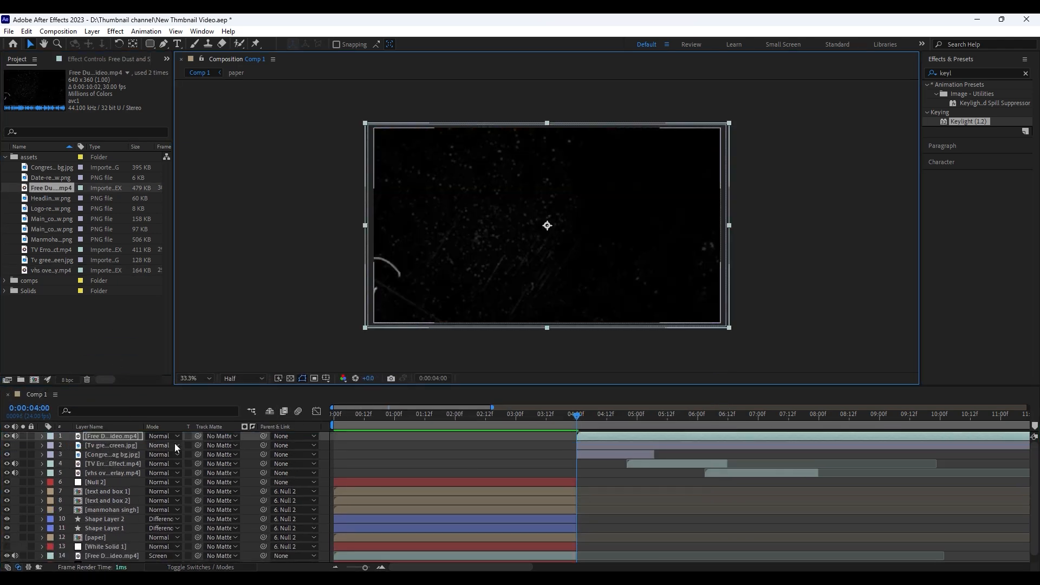
click(174, 443)
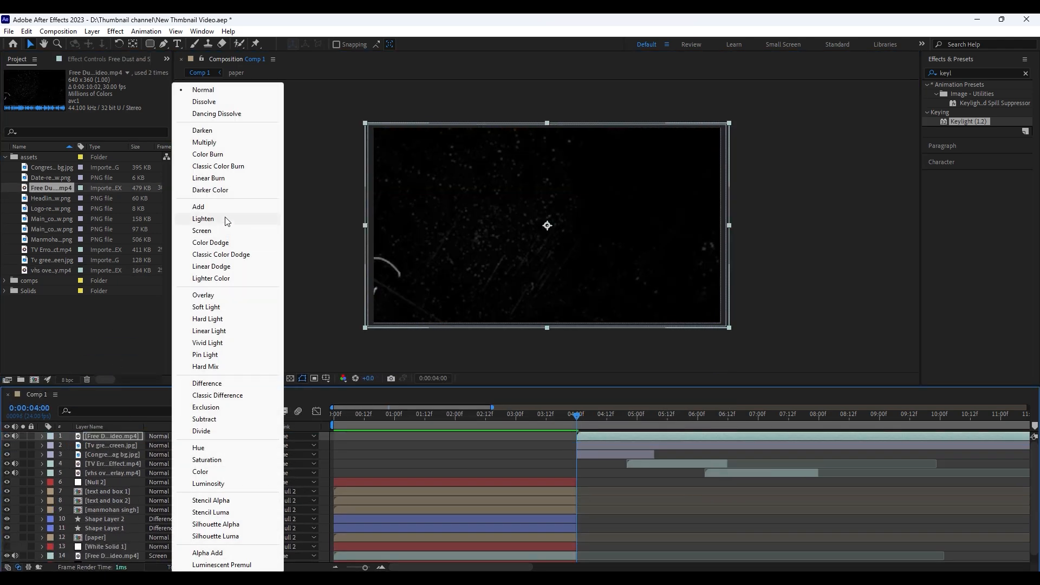
click(202, 230)
key(t)
click(183, 432)
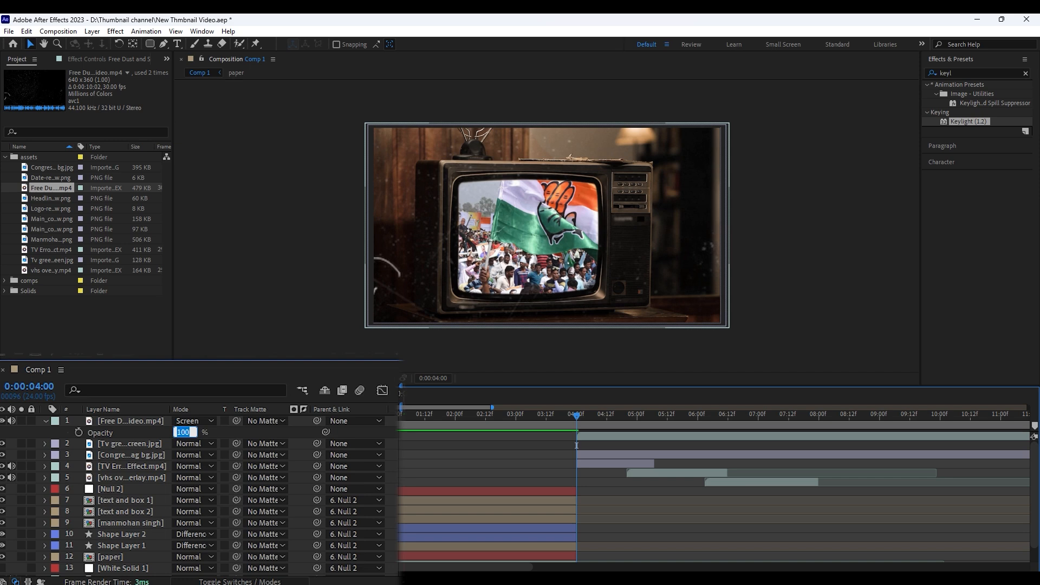
Create a new null object and parent the TV, Congress flag, TV error and VHS overlay layers to it
click(92, 31)
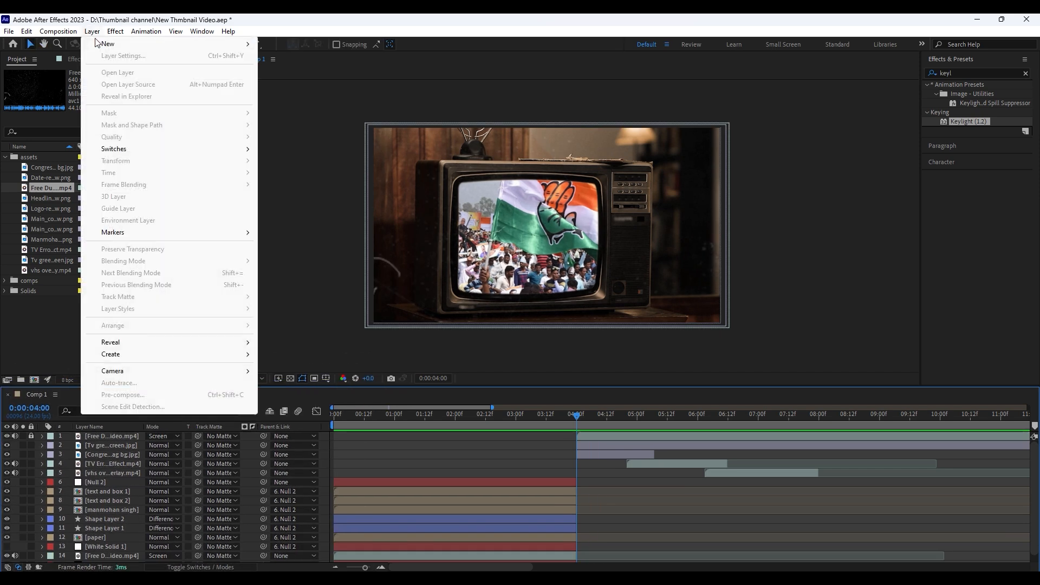
mouse_move(103, 43)
click(303, 92)
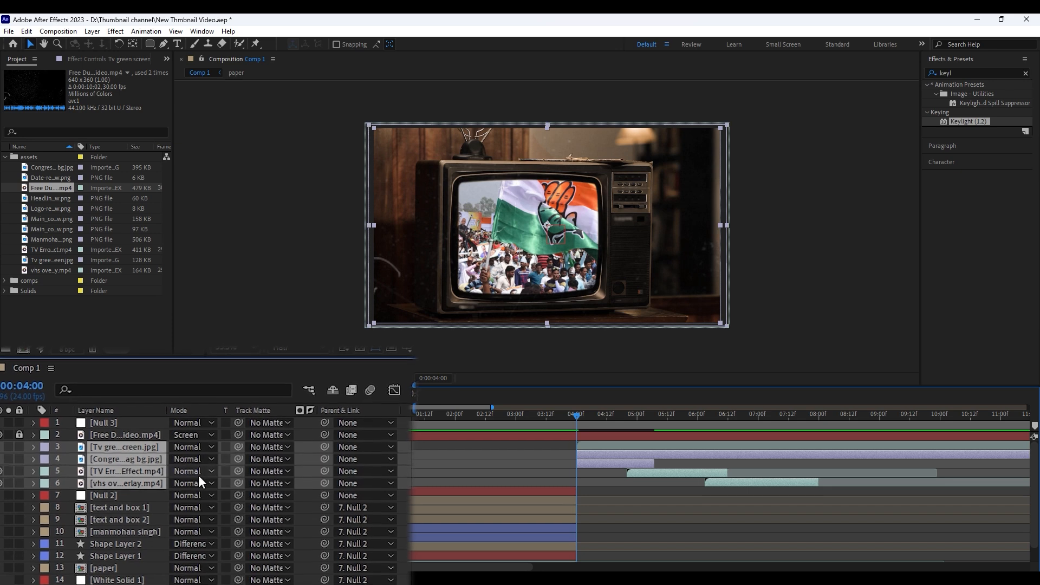
drag(327, 445, 102, 423)
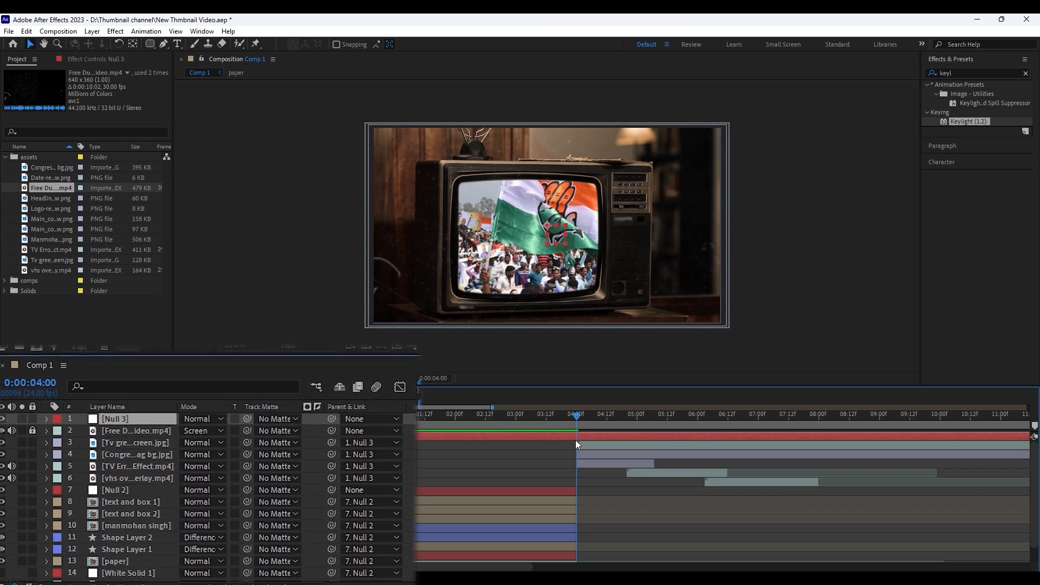
Set Position and Scale keyframes on the new null at 0:00:04:15, keeping 960, 540 and 100%
key(p)
key(shift+s)
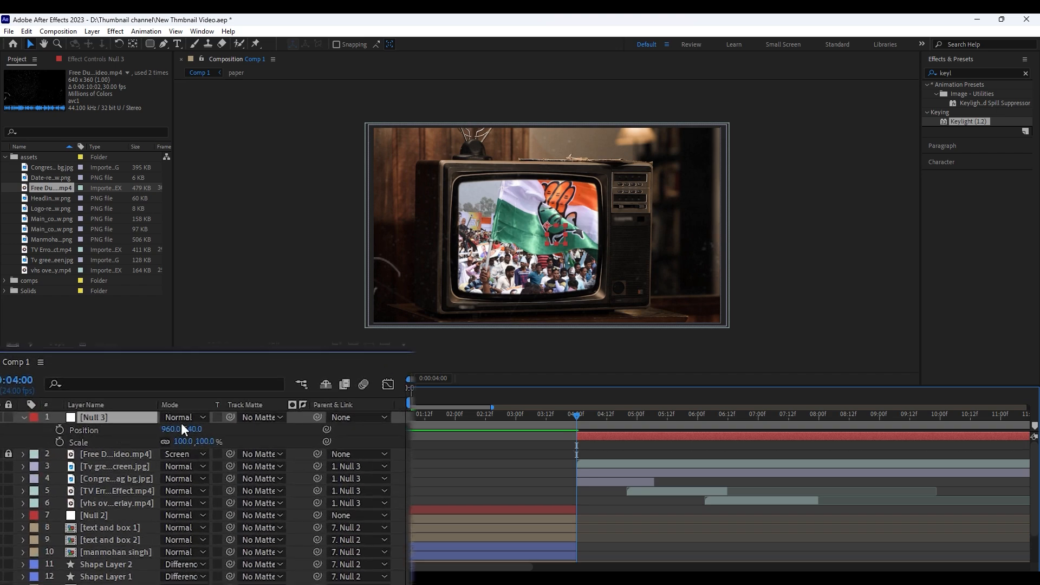
key(space)
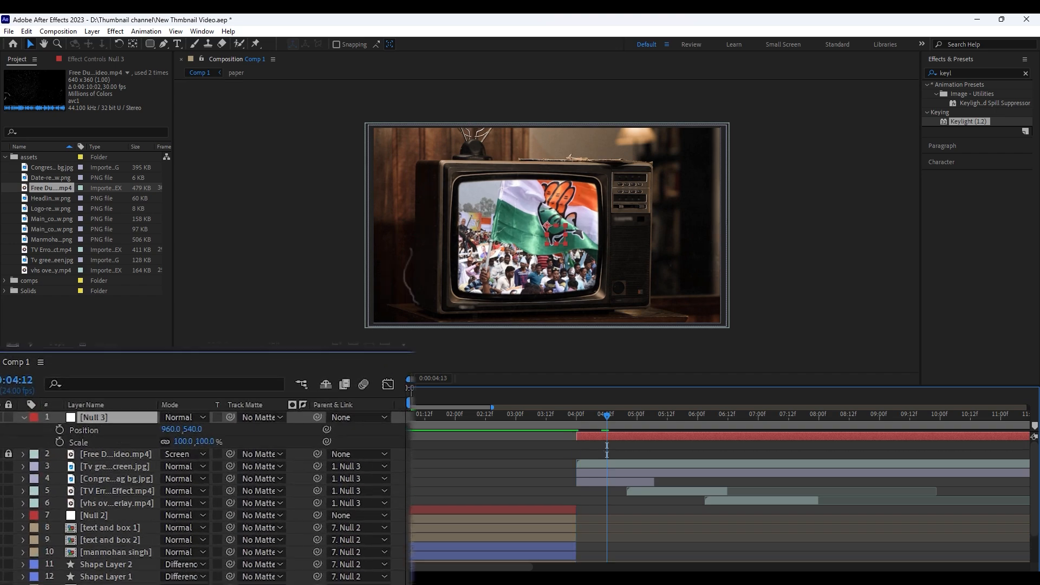
click(60, 429)
click(60, 443)
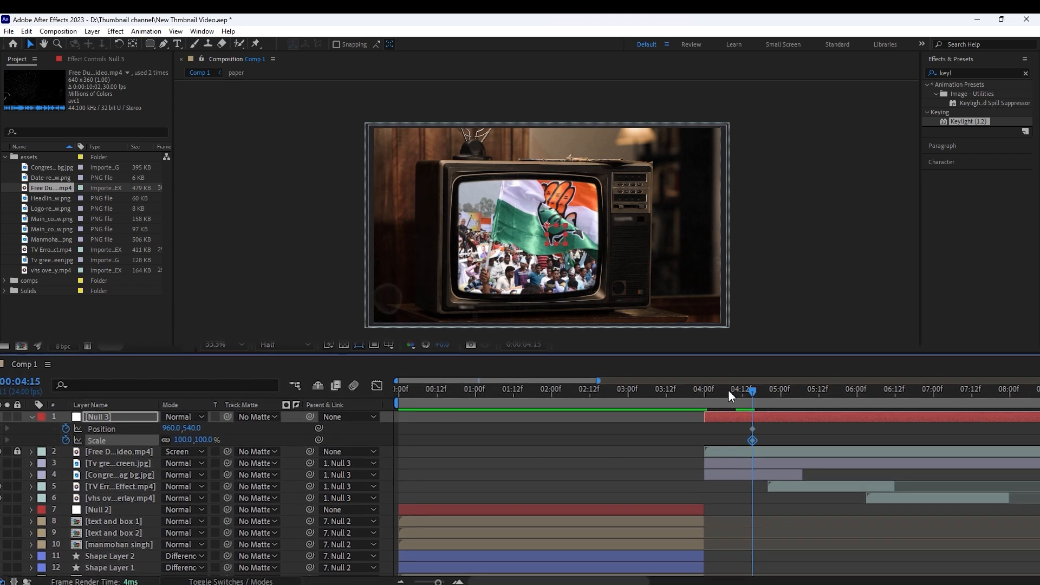
At 0:00:04:00, key the null's Scale at 167% and its Position at 1045, 432 for a close-up of the TV's screen
drag(596, 415, 578, 415)
drag(186, 440, 102, 459)
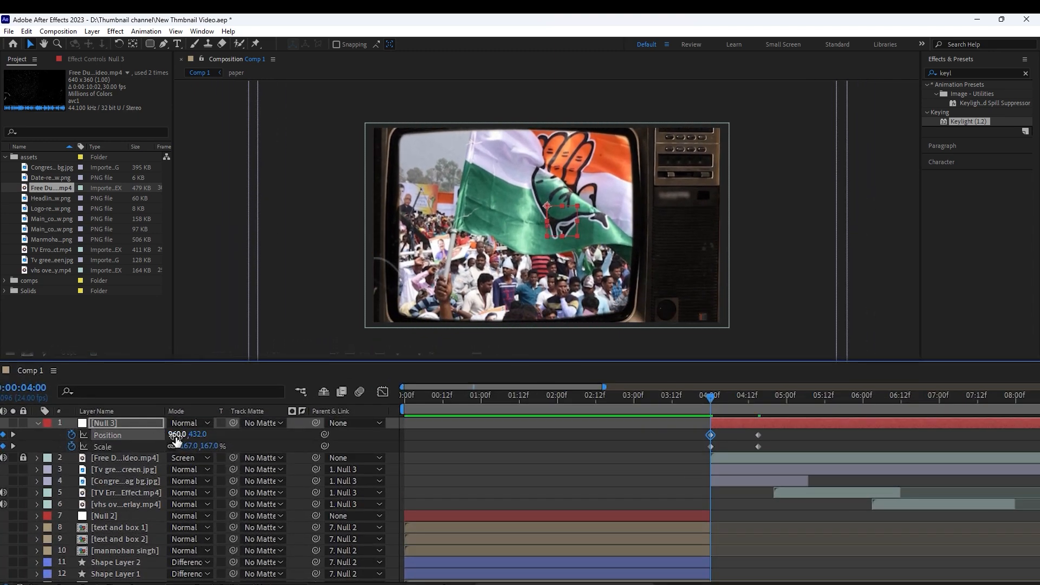
drag(176, 435, 235, 437)
Easy-ease the null's Position and Scale keyframes and reshape their speed curves into an early sharp peak with a long slowdown
drag(794, 456, 677, 431)
key(F9)
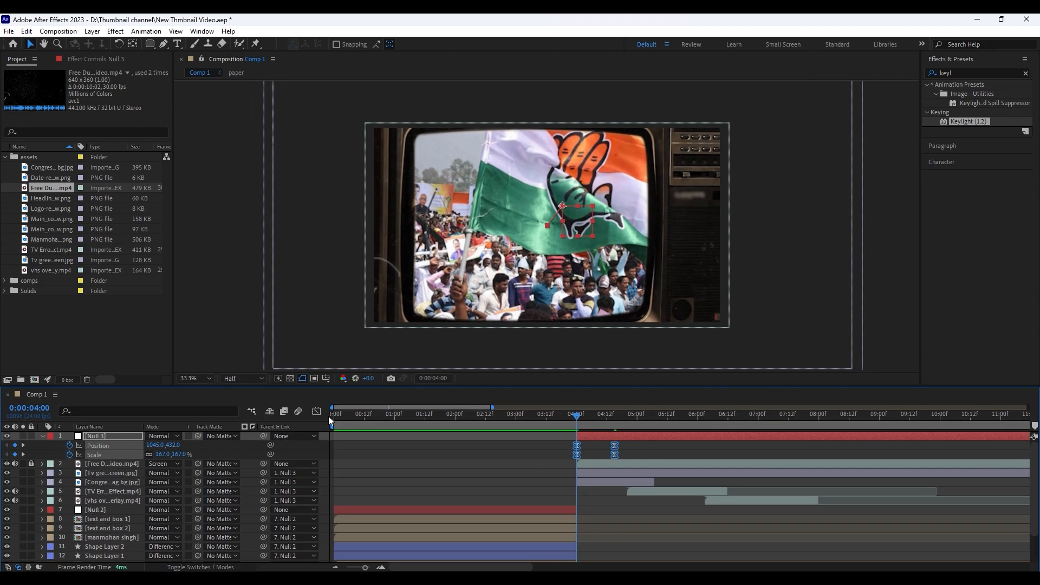
click(383, 391)
scroll(590, 536, up, 13)
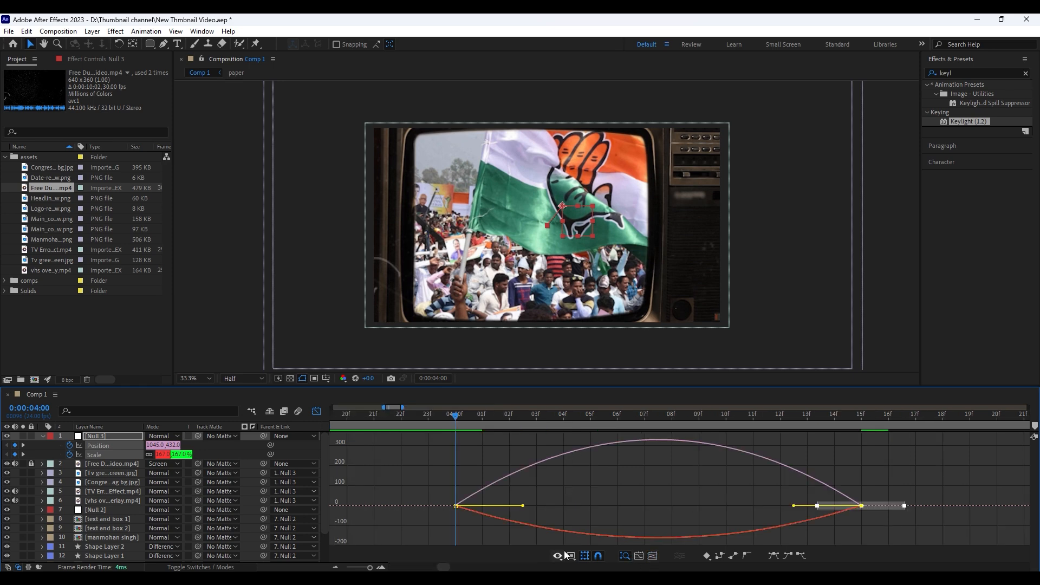
scroll(715, 533, down, 11)
drag(815, 540, 718, 484)
drag(725, 505, 696, 509)
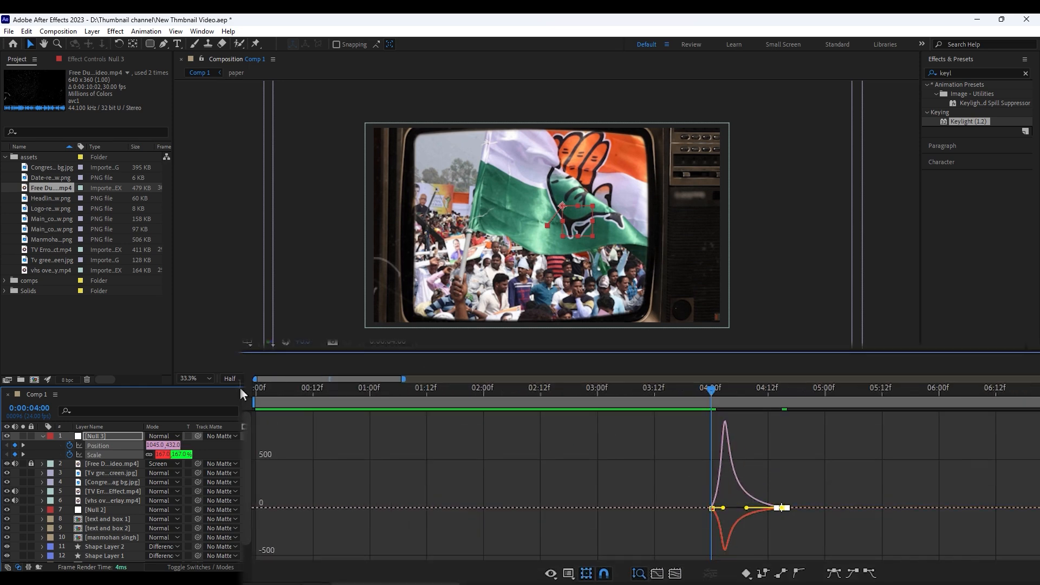
key(shift+F3)
Apply CC Vignette to the TV green screen layer and set Amount to 283 and Angle of View to 35.1
click(960, 73)
text(cc vig)
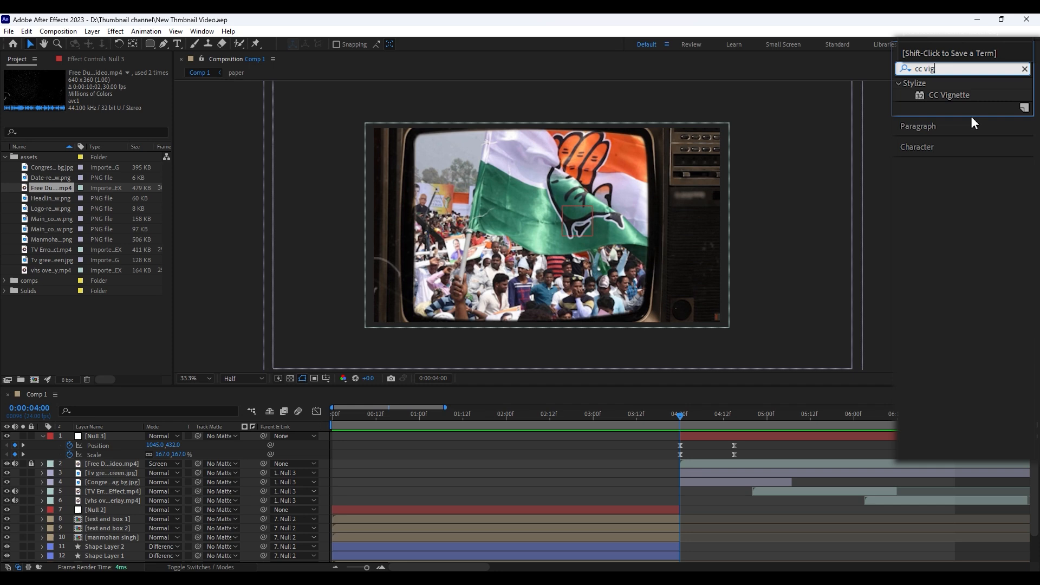
drag(948, 95, 696, 475)
key(space)
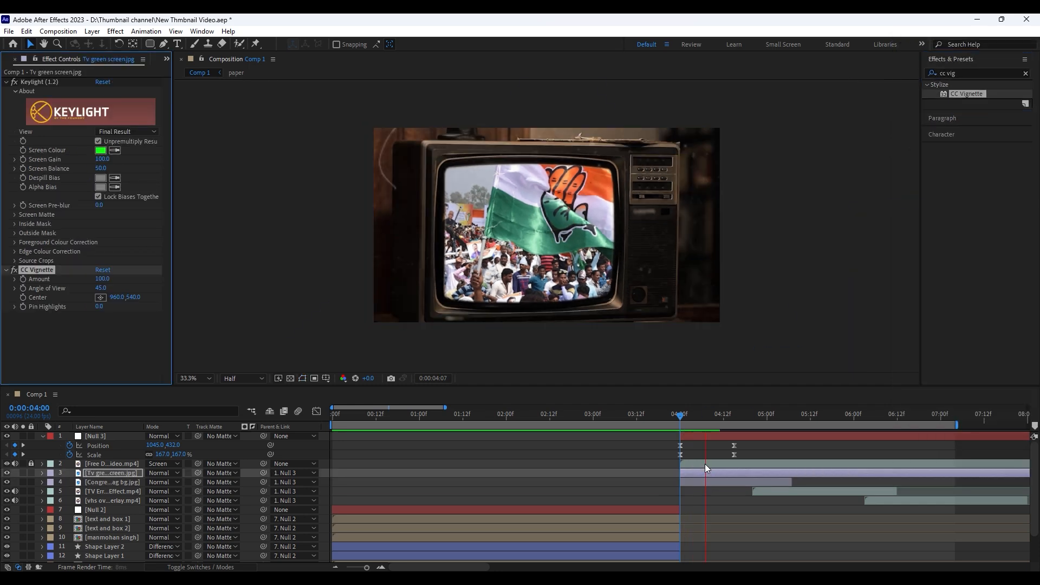
drag(103, 278, 229, 275)
drag(134, 301, 82, 314)
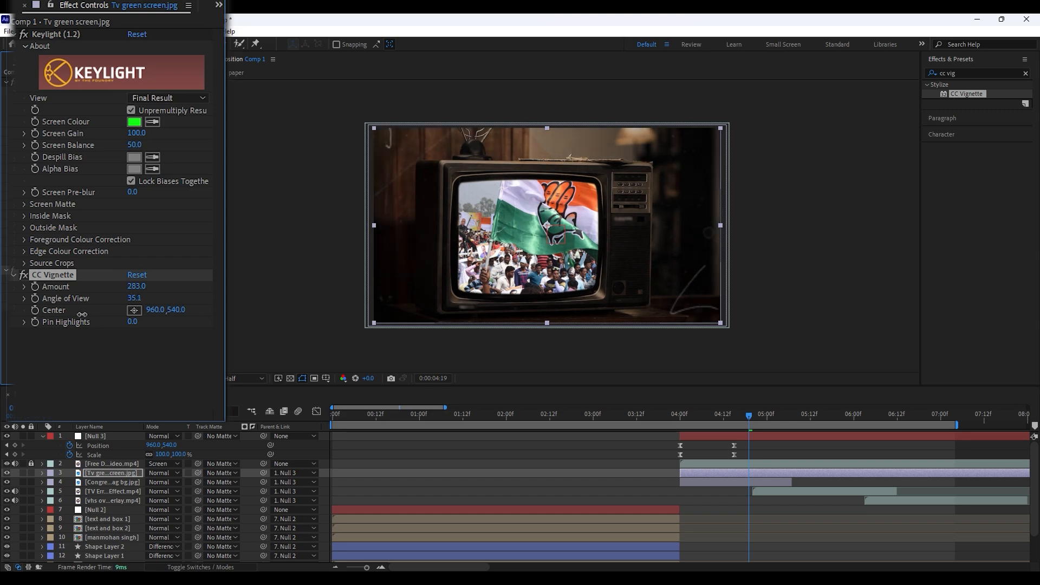
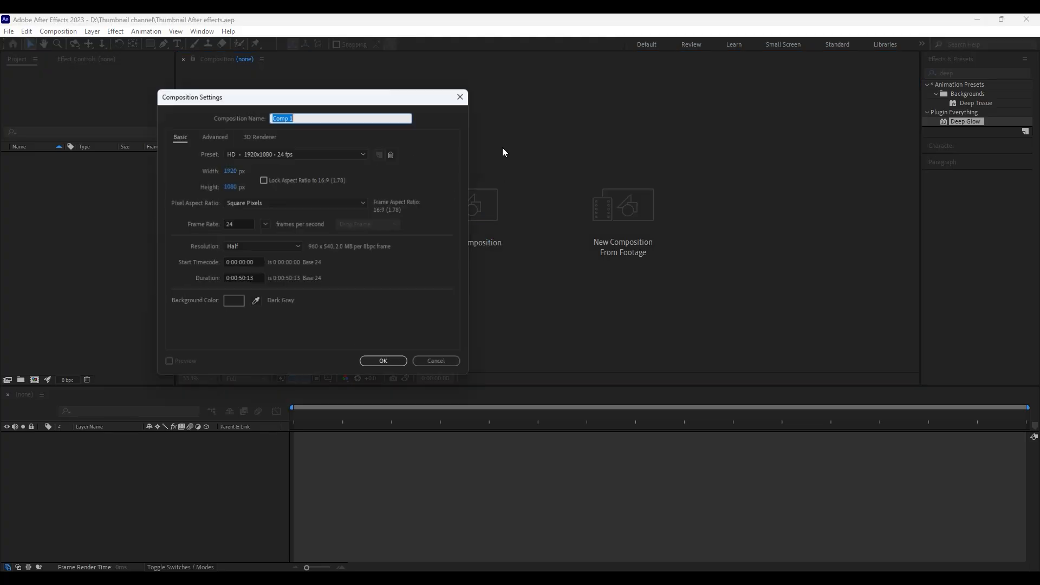
Create a 1920x1080, 24 fps composition and turn off its transparency grid
click(385, 364)
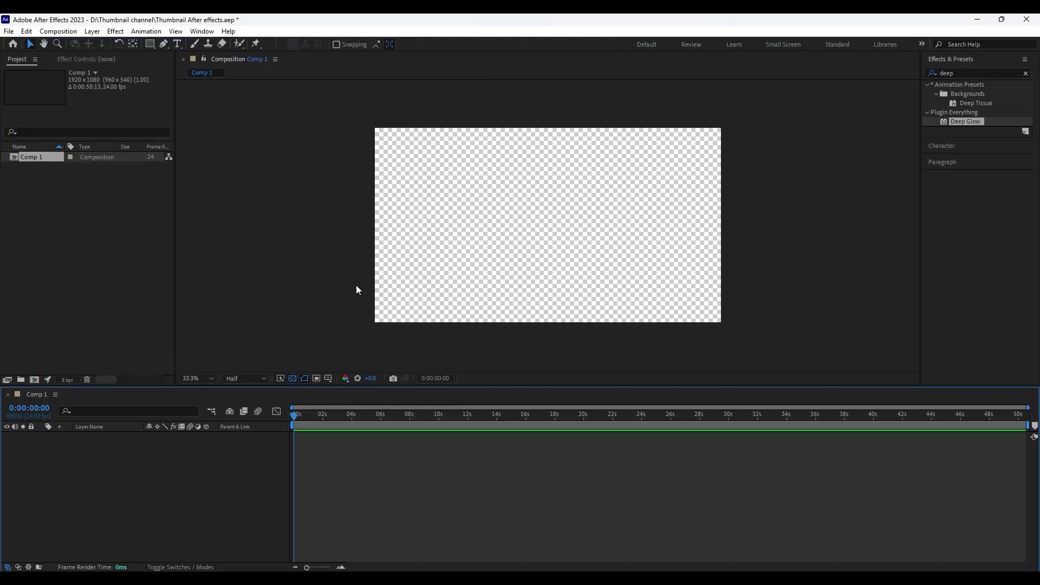
click(293, 378)
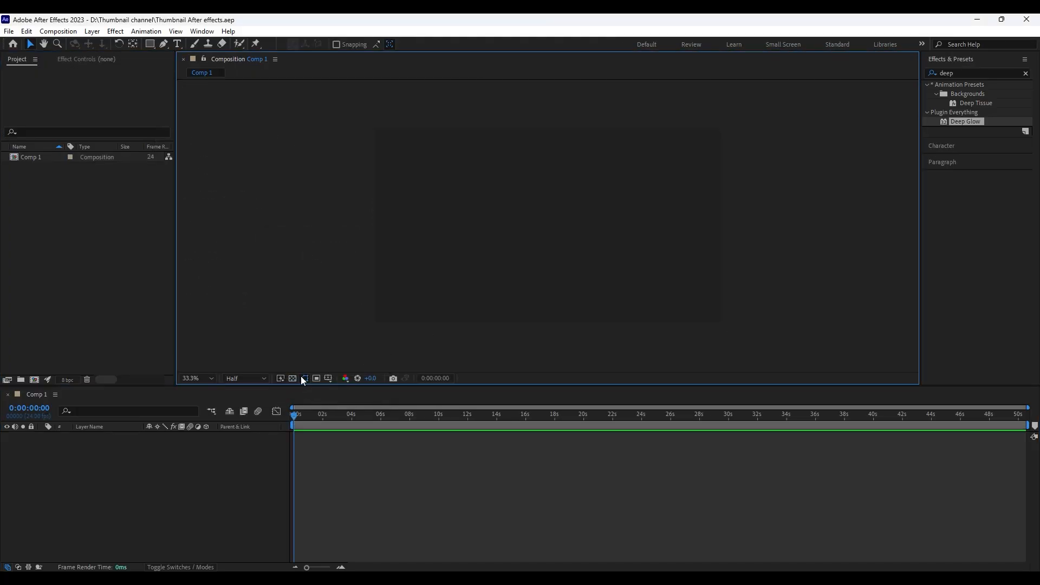
Create a project folder named comps and move the new composition into it
click(50, 280)
click(20, 379)
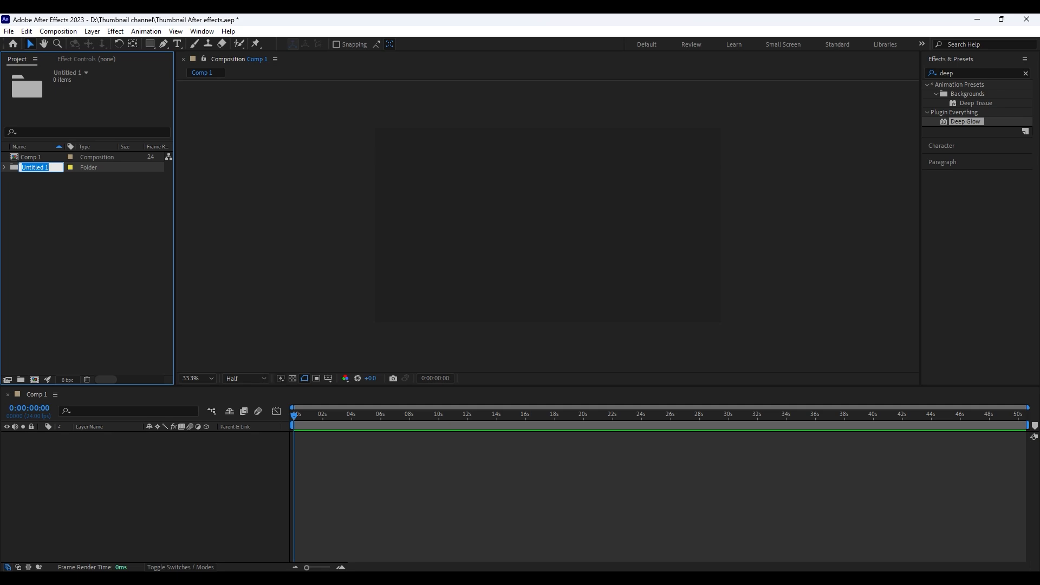
drag(30, 156, 35, 161)
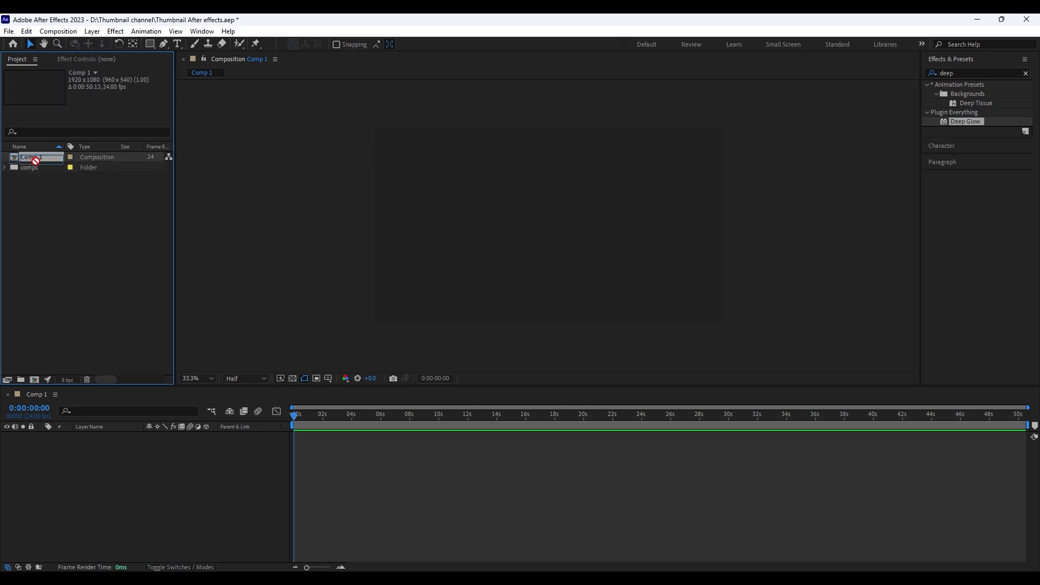
Import all the images from the asset folder and add Grunge bg.jpg to the composition, scaled down to just cover the frame
double_click(48, 207)
key(ctrl+a)
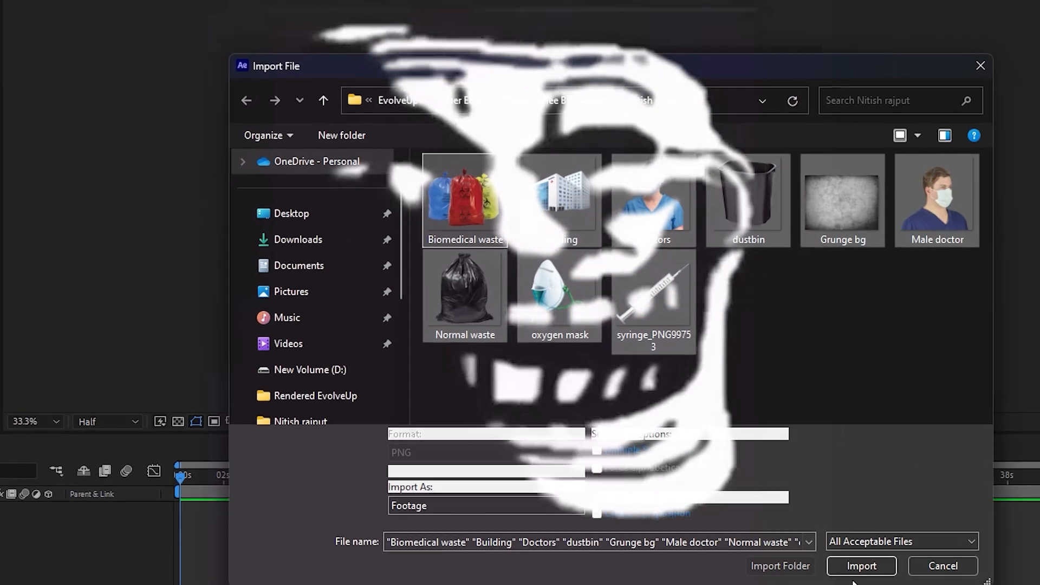
click(859, 565)
drag(51, 208, 287, 426)
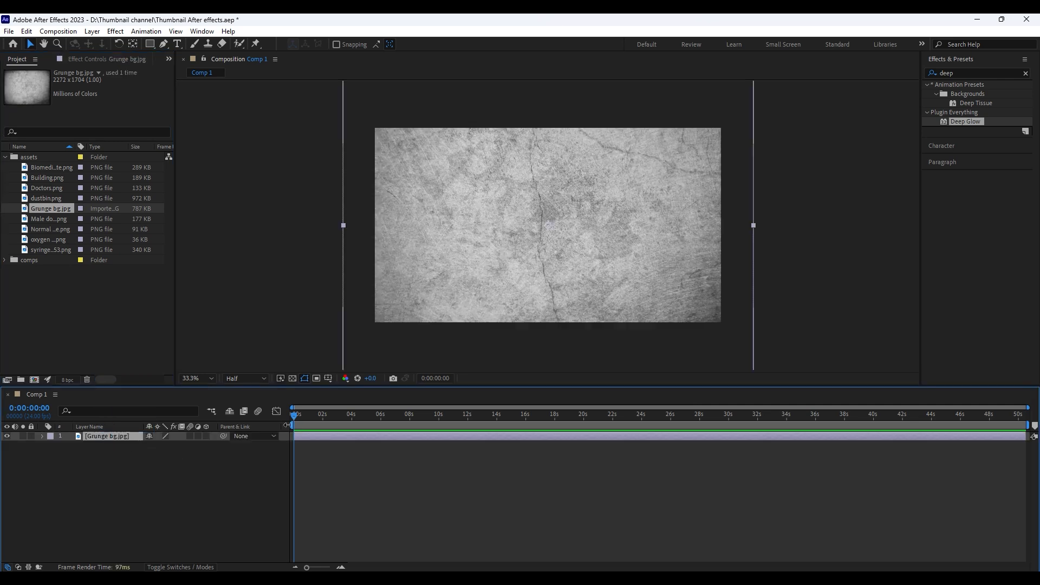
drag(753, 224, 726, 226)
Apply Brightness & Contrast to the grunge background with Brightness -49 and Contrast 100
click(952, 73)
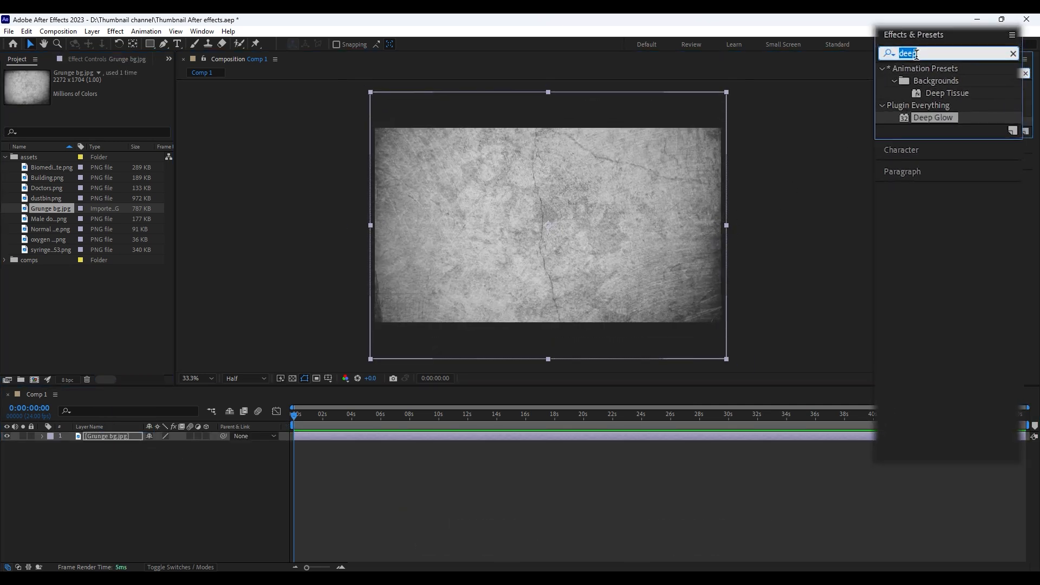
key(BackSpace)
text(brig)
drag(963, 130, 650, 212)
drag(97, 91, 286, 108)
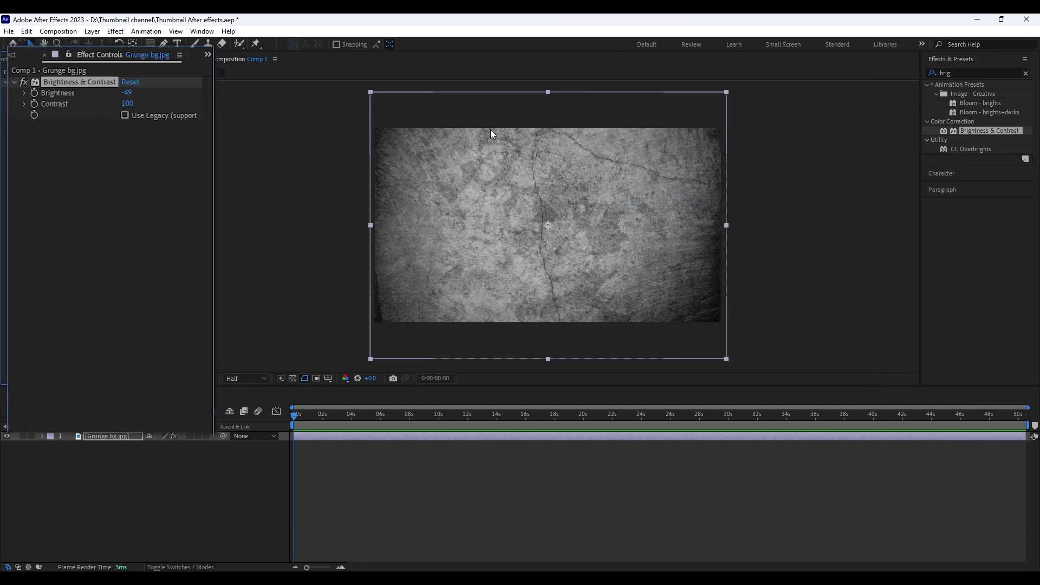
Darken the grunge background with a Levels effect at Gamma 0.66 and save the project
click(970, 72)
text(leve)
drag(968, 140, 574, 216)
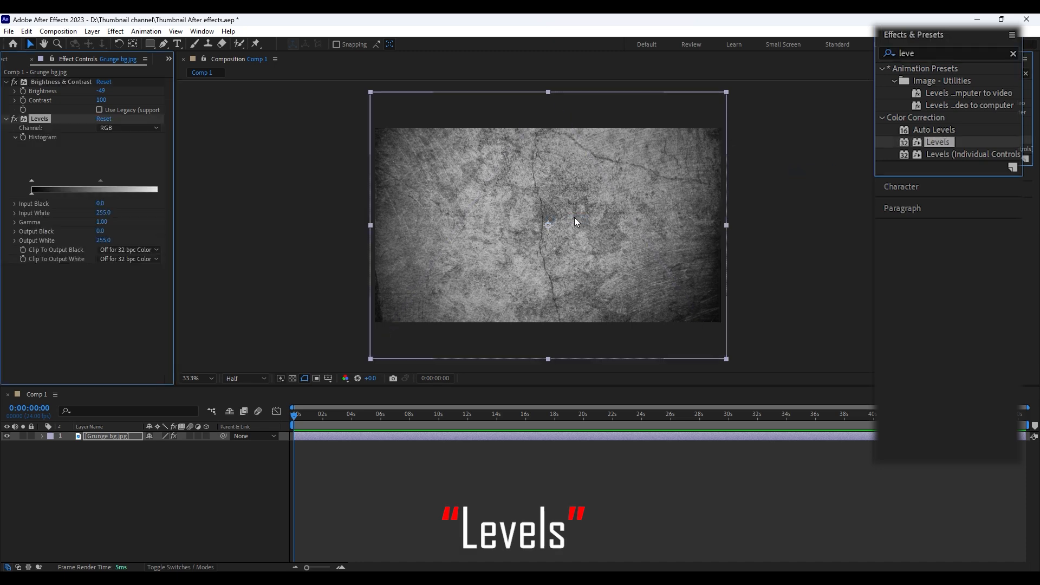
drag(99, 183, 145, 209)
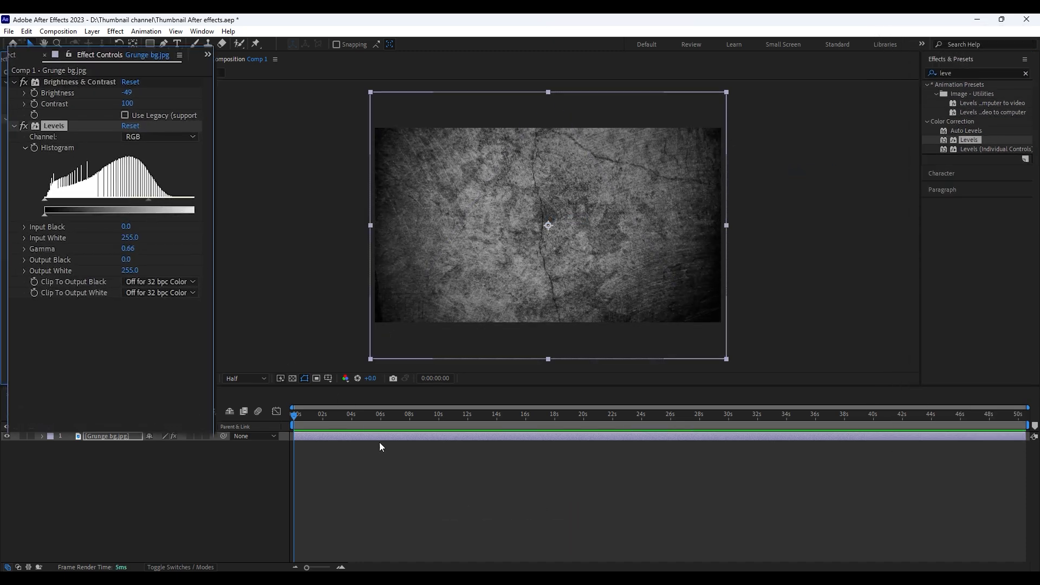
key(ctrl+s)
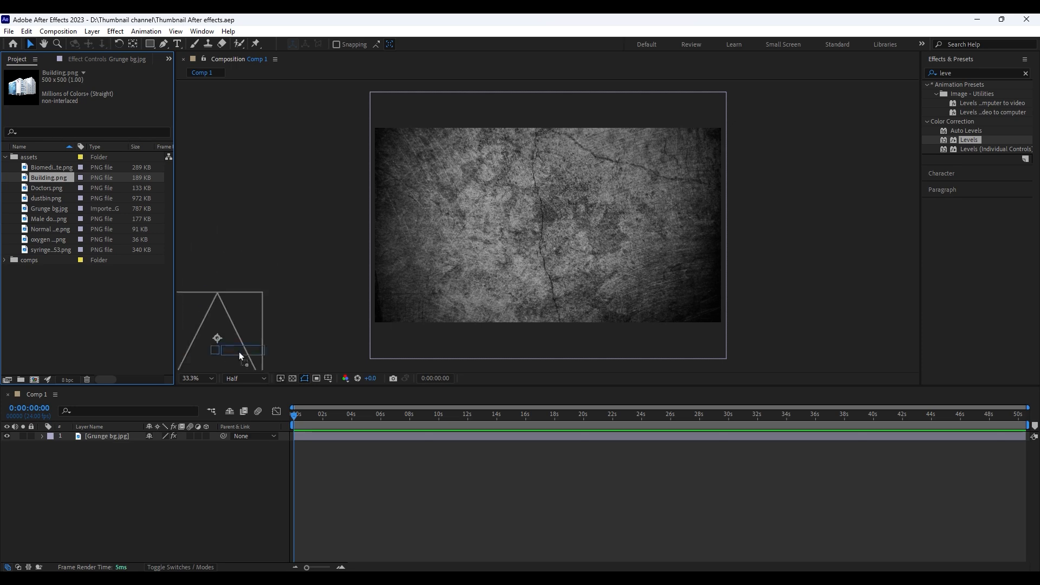
Add Building.png above the grunge background and scale it up, placed slightly above the frame's center
drag(110, 431, 111, 433)
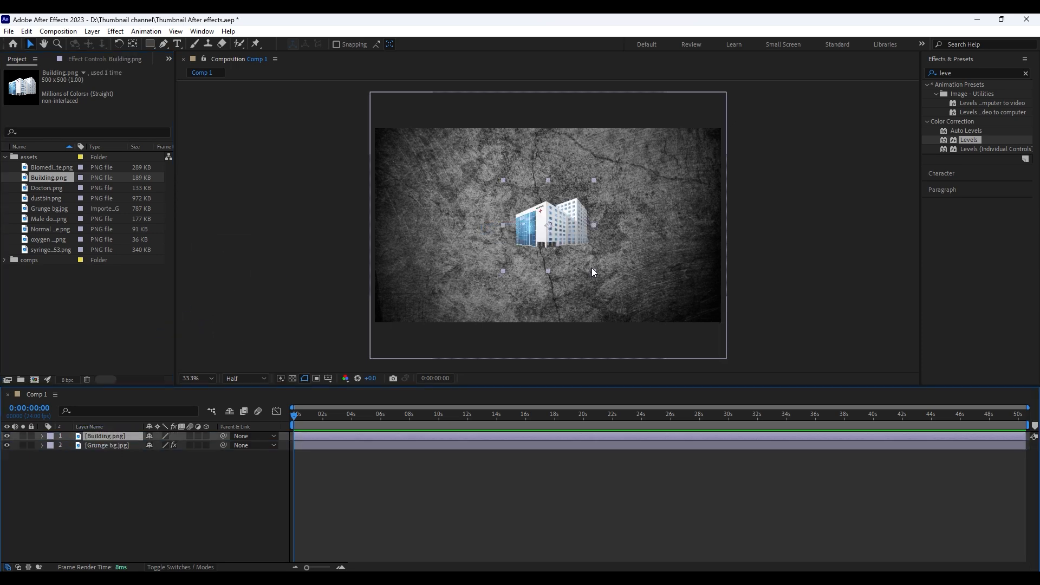
drag(593, 270, 595, 235)
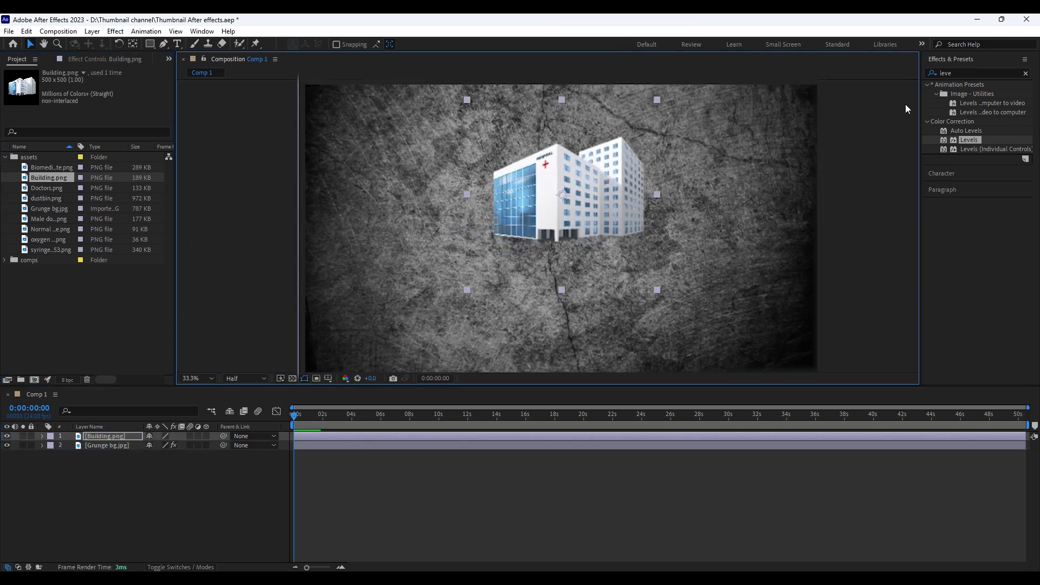
Apply Brightness & Contrast to the building with Brightness -66 and Contrast 100
double_click(968, 72)
text(bri)
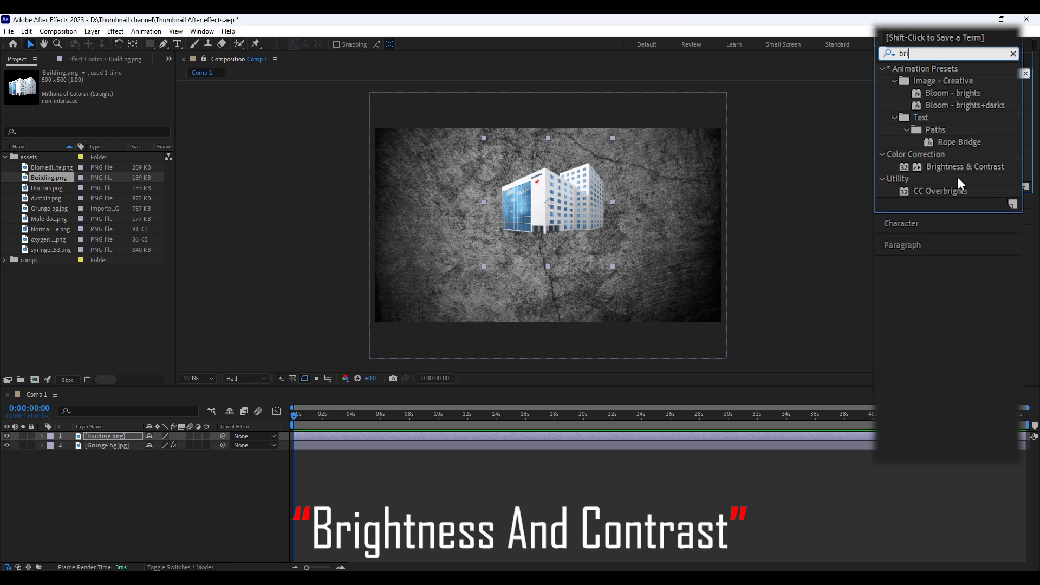
drag(964, 166, 548, 217)
drag(99, 92, 135, 100)
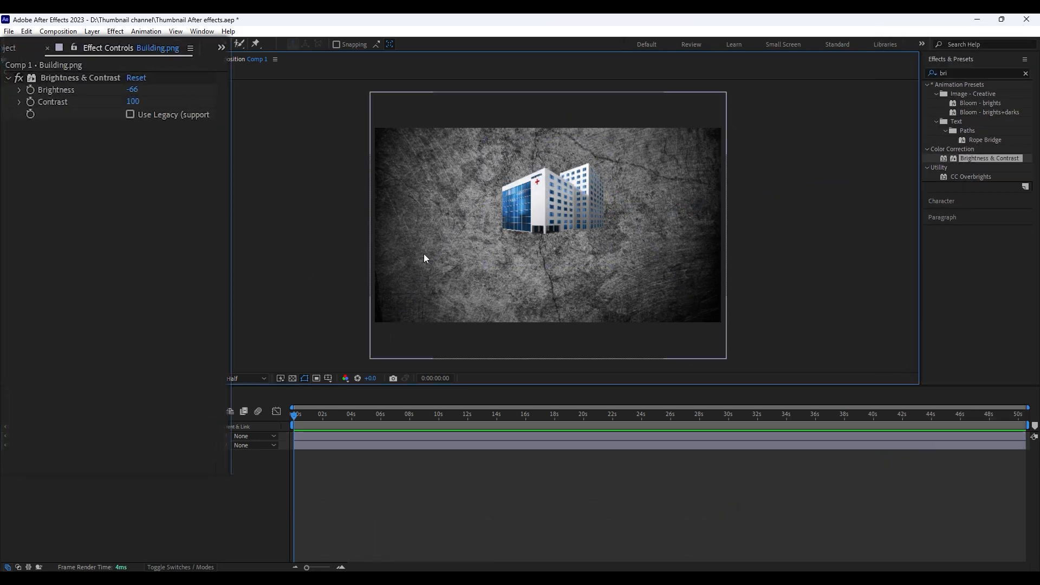
Enlarge the building a little more and position it near the composition's center at about 960, 507
drag(612, 267, 626, 282)
click(520, 476)
mouse_move(574, 200)
mouse_down()
mouse_move(574, 231)
mouse_move(560, 210)
mouse_up()
click(421, 457)
drag(667, 309, 628, 295)
click(517, 446)
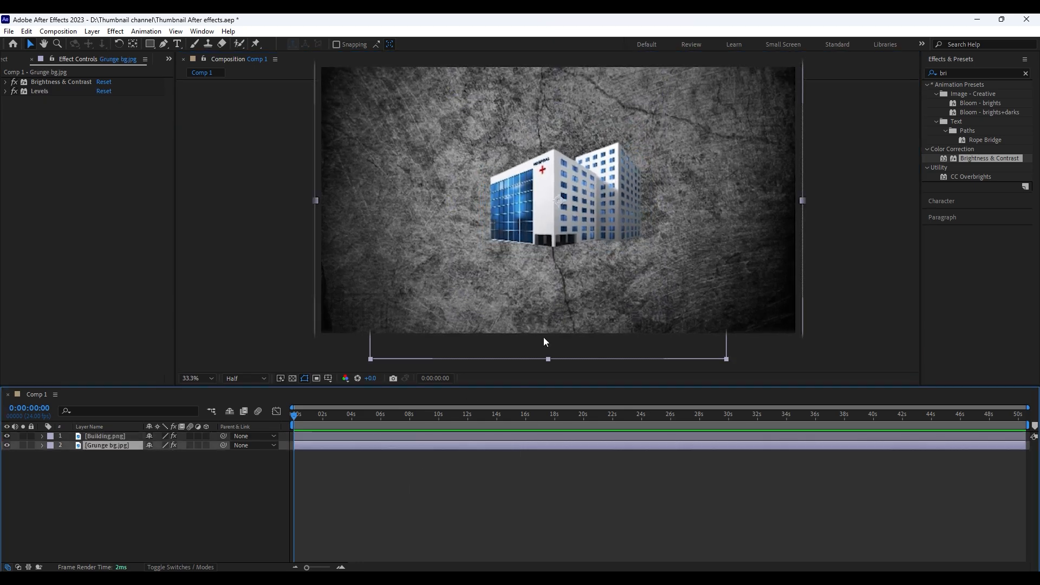
click(523, 465)
drag(562, 232, 562, 225)
click(428, 466)
Apply a Drop Shadow to the building with Distance 28 and Softness 100
double_click(945, 73)
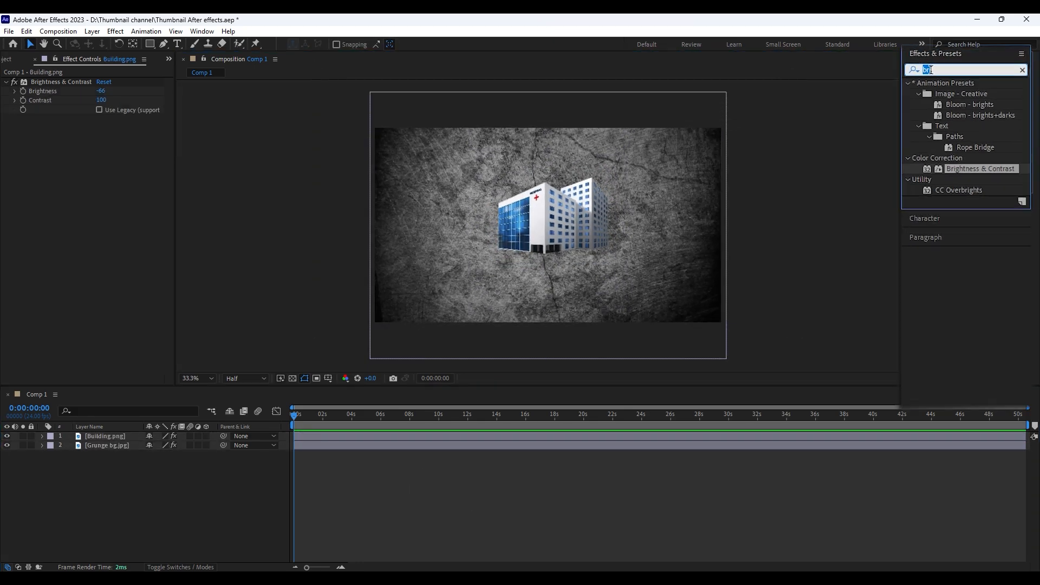
text(drop)
drag(978, 223, 547, 216)
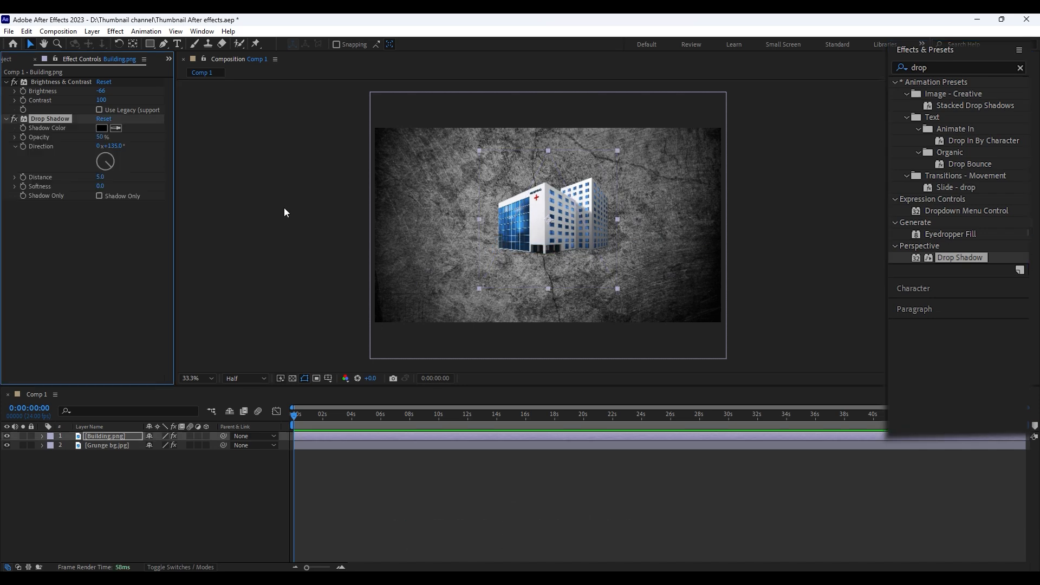
drag(118, 188, 171, 190)
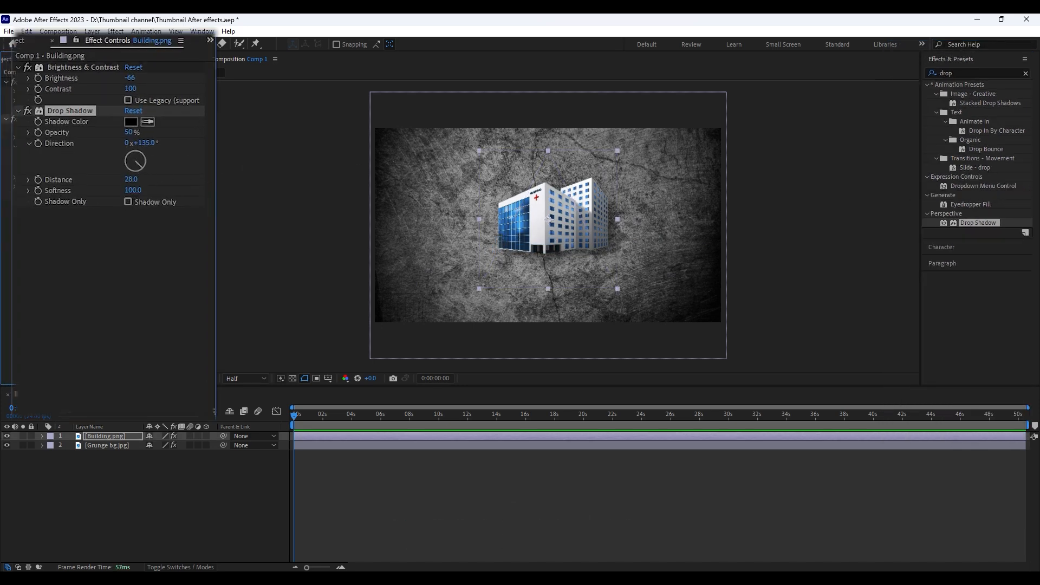
Keyframe the building's Position to rise from 960, 1017 at 0:00:00:00 to 960, 507 at 0:00:01:06
key(alt+shift+p)
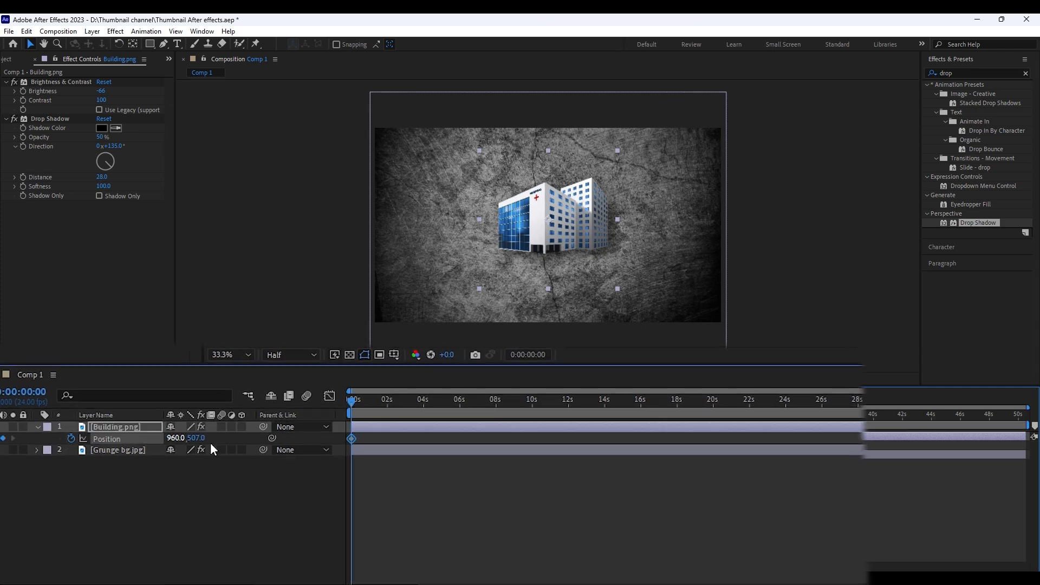
key(=)
key(shift+Page_Down)
key(shift+Page_Down)
key(shift+Page_Down)
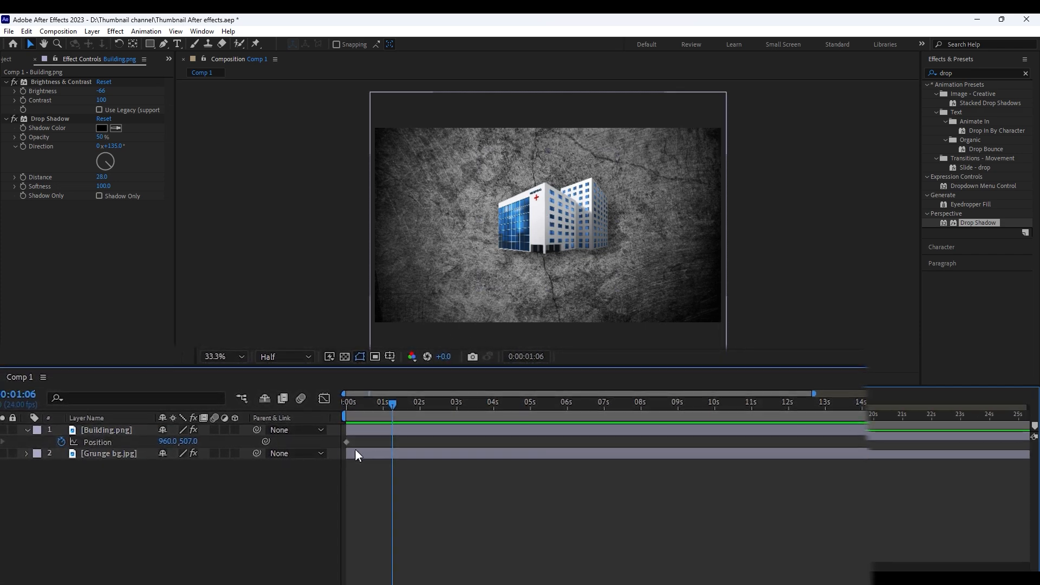
drag(346, 443, 391, 441)
key(Home)
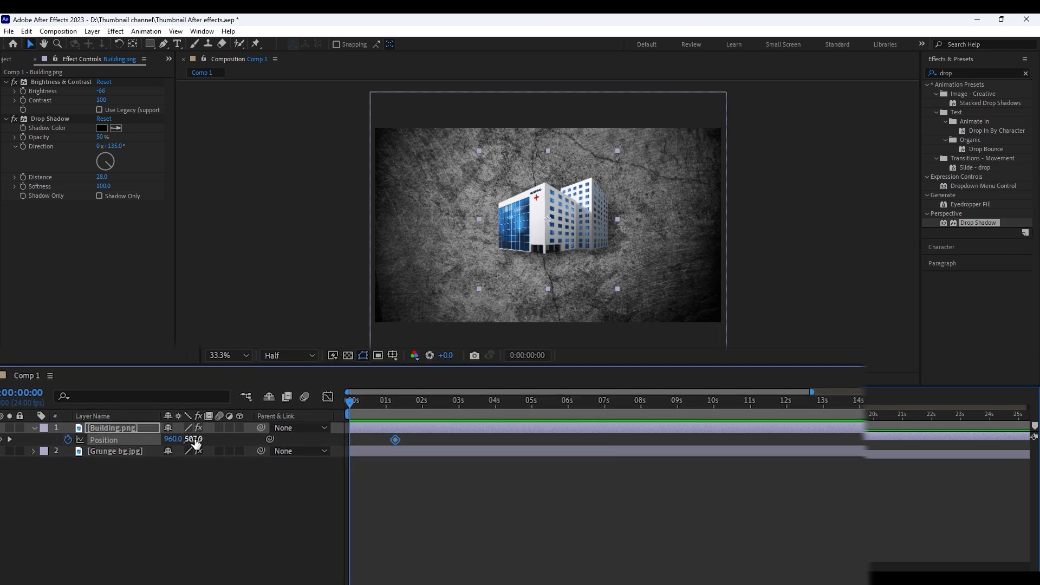
drag(196, 440, 374, 450)
Keyframe the building's Opacity from 0% at 0:00:00:00 to 100% at 0:00:01:06
key(shift+t)
click(72, 449)
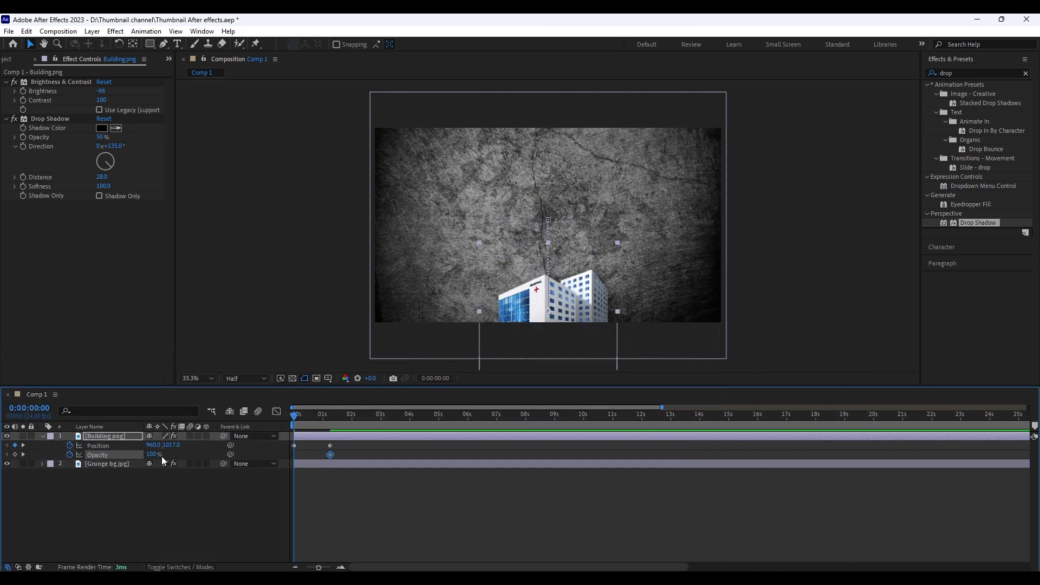
drag(152, 455, 89, 456)
Reshape the speed curves of the building's Position and Opacity into an early sharp peak with a long slowdown, and preview the motion
click(277, 414)
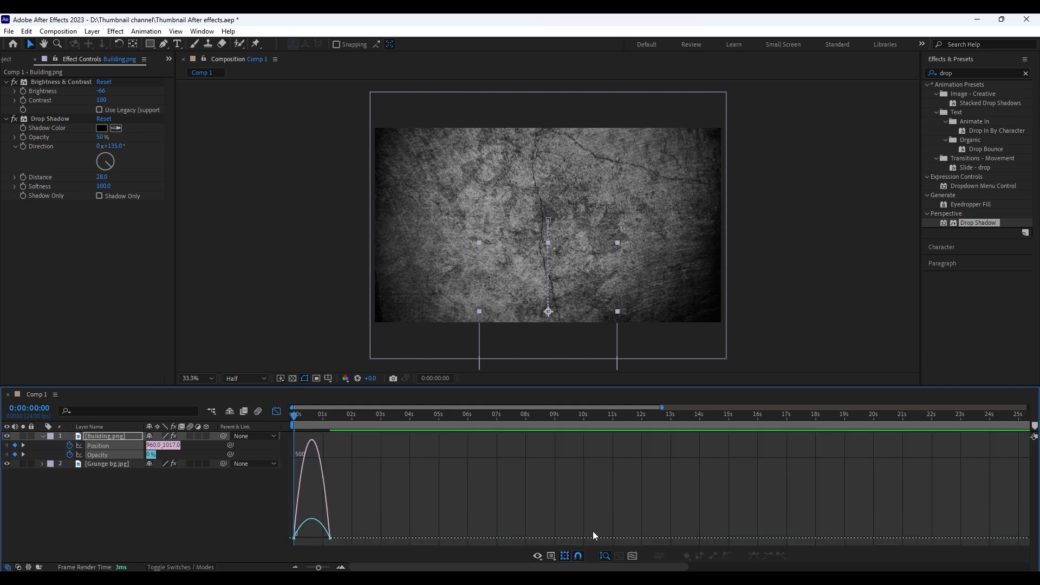
drag(330, 567, 324, 567)
drag(421, 521, 296, 536)
key(space)
key(space)
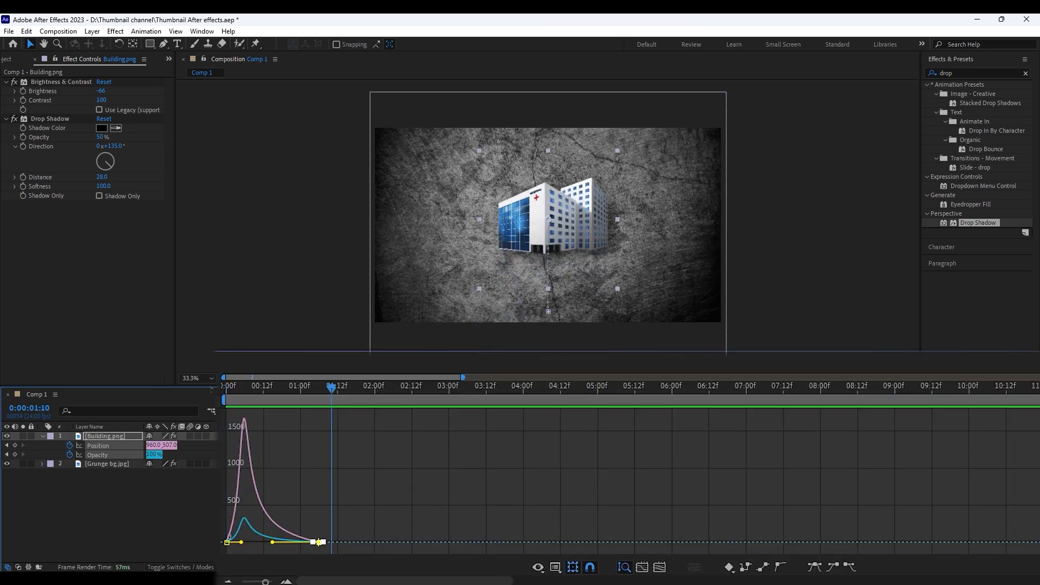
click(276, 411)
Add white HOSPITAL text in Bebas, sized and centered just above the building, and save the project
key(ctrl+t)
click(527, 164)
text(HOSPITAL)
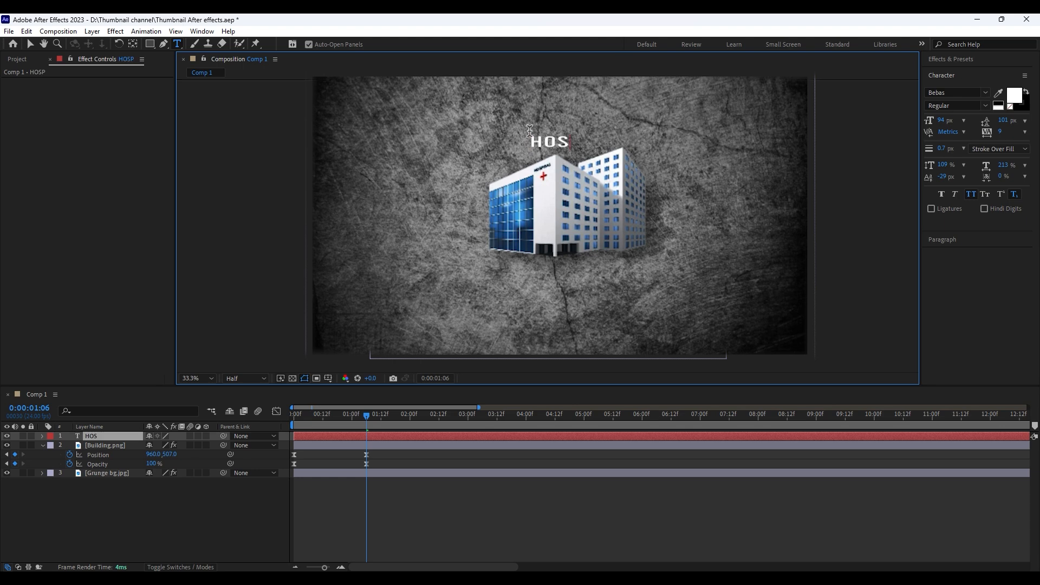
click(31, 44)
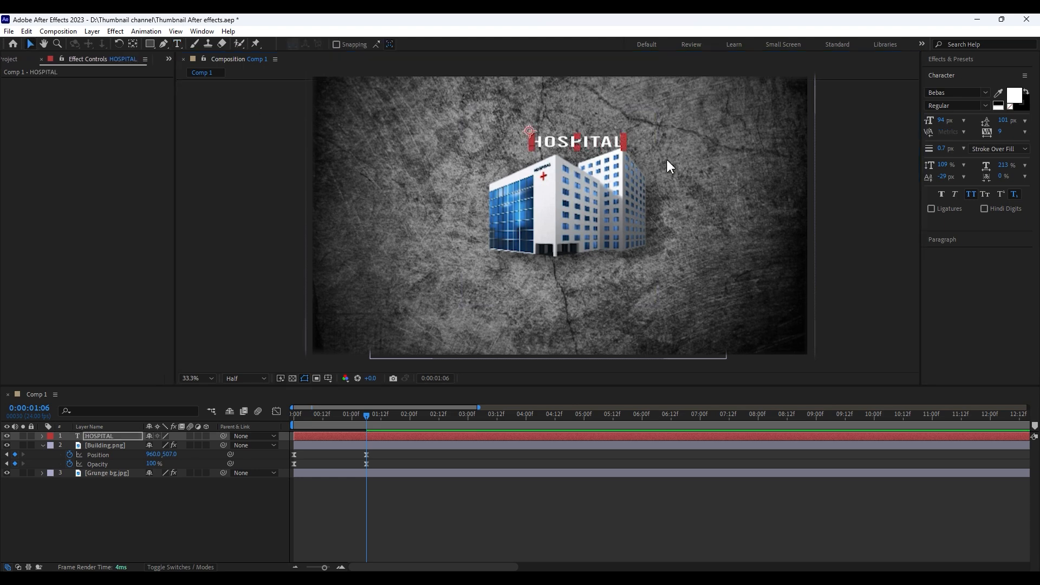
key(ctrl+shift+Home)
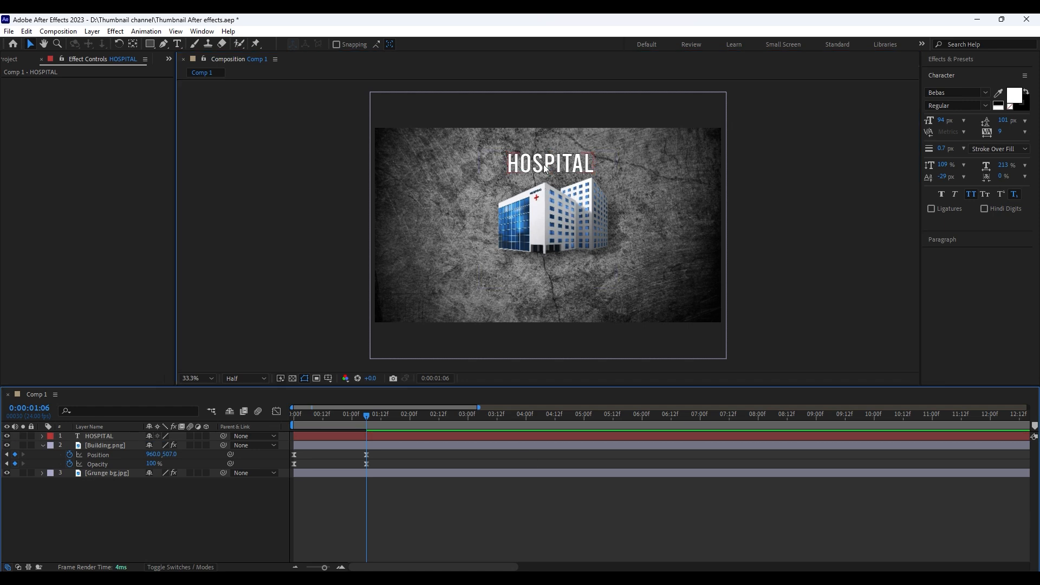
click(580, 523)
key(ctrl+s)
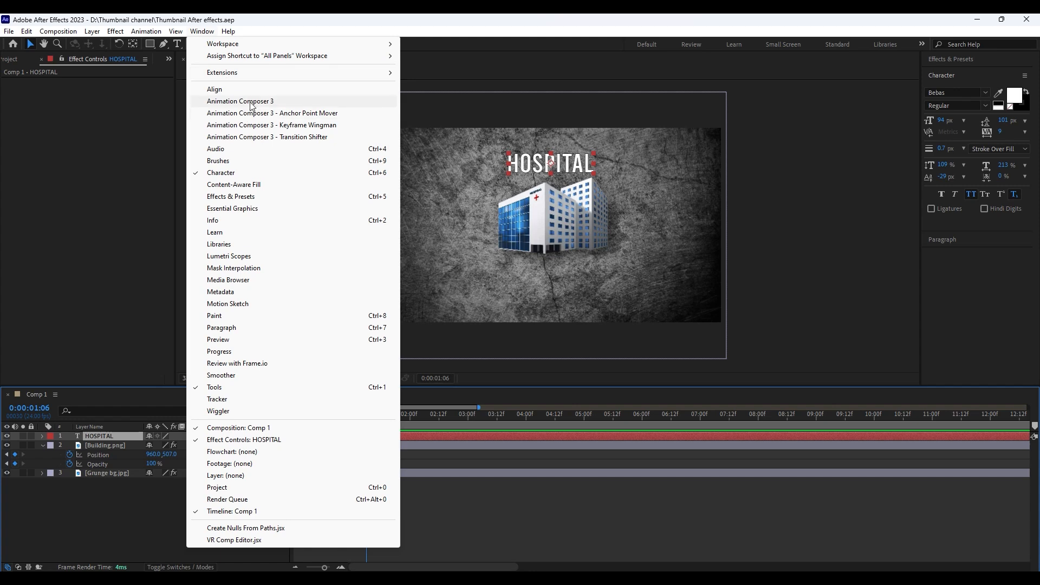
Apply Animation Composer's Overshoot Scale Characters text transition to the HOSPITAL layer as an In animation starting at 0:00:01:06
click(250, 102)
double_click(79, 146)
click(71, 182)
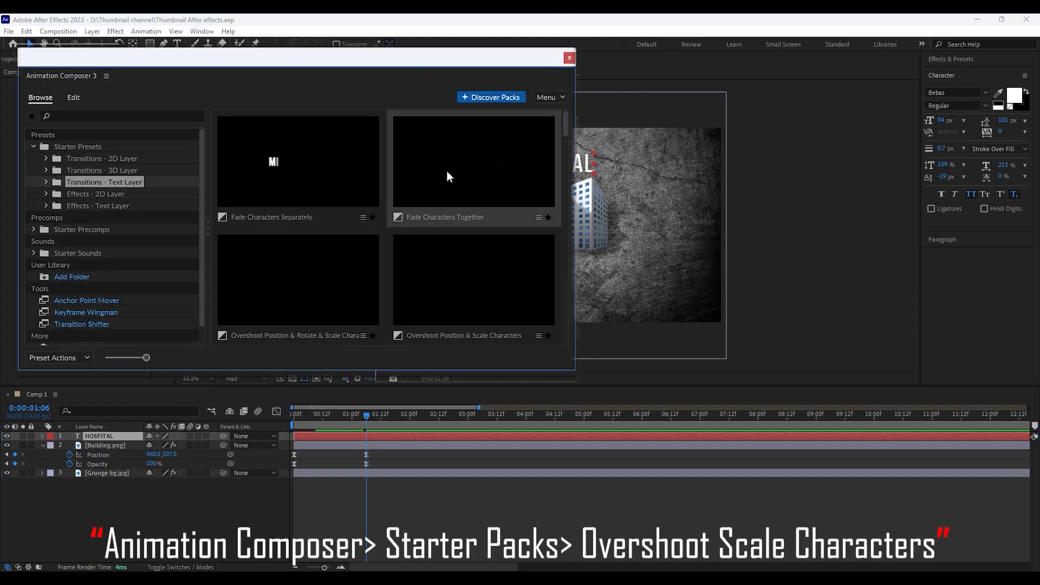
drag(564, 120, 565, 148)
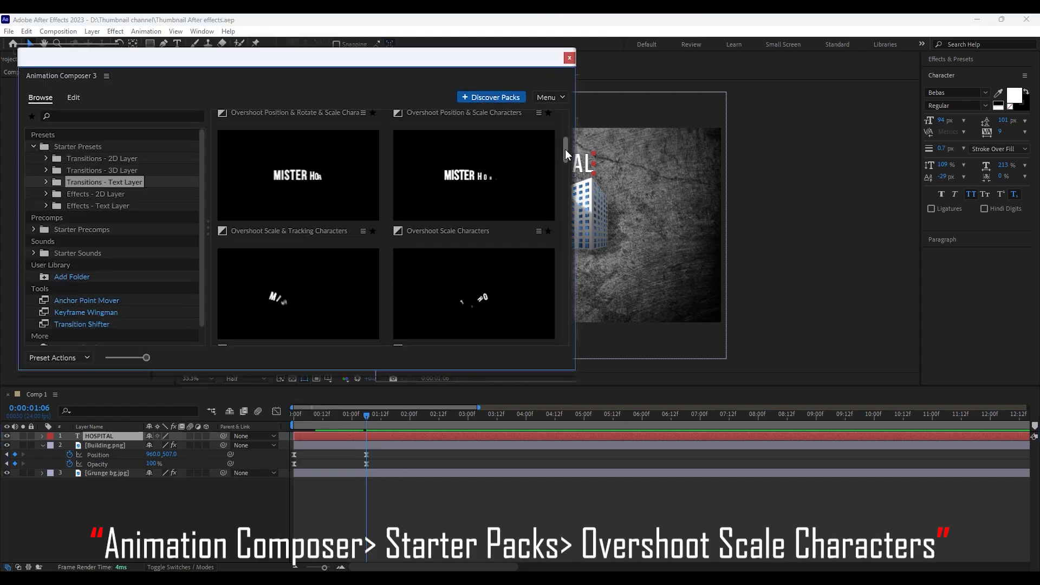
click(502, 165)
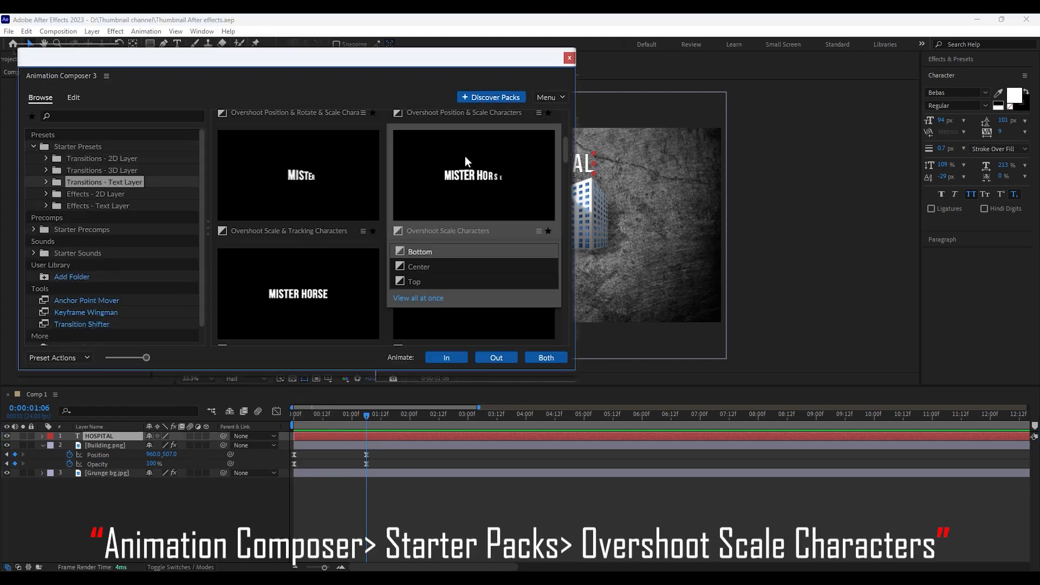
click(447, 358)
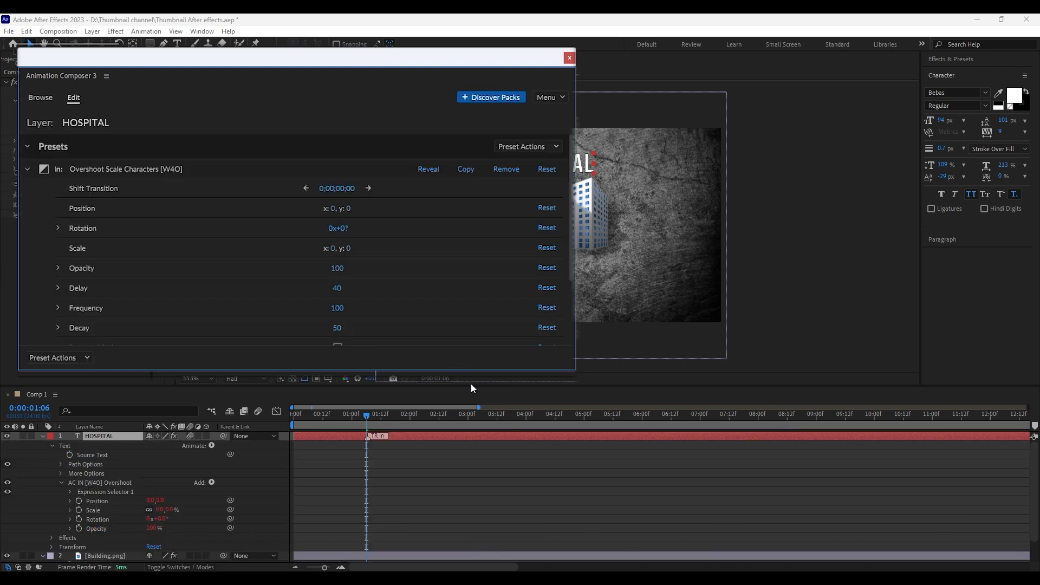
Set the Frequency of HOSPITAL's Overshoot Scale Characters transition to 0
scroll(150, 250, down, 2)
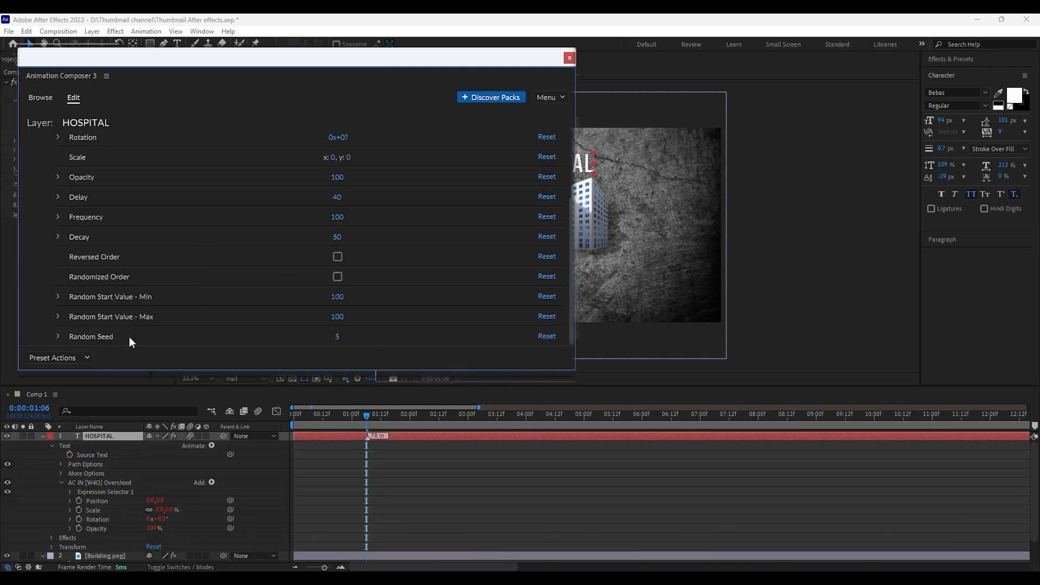
click(337, 217)
text(0)
key(Return)
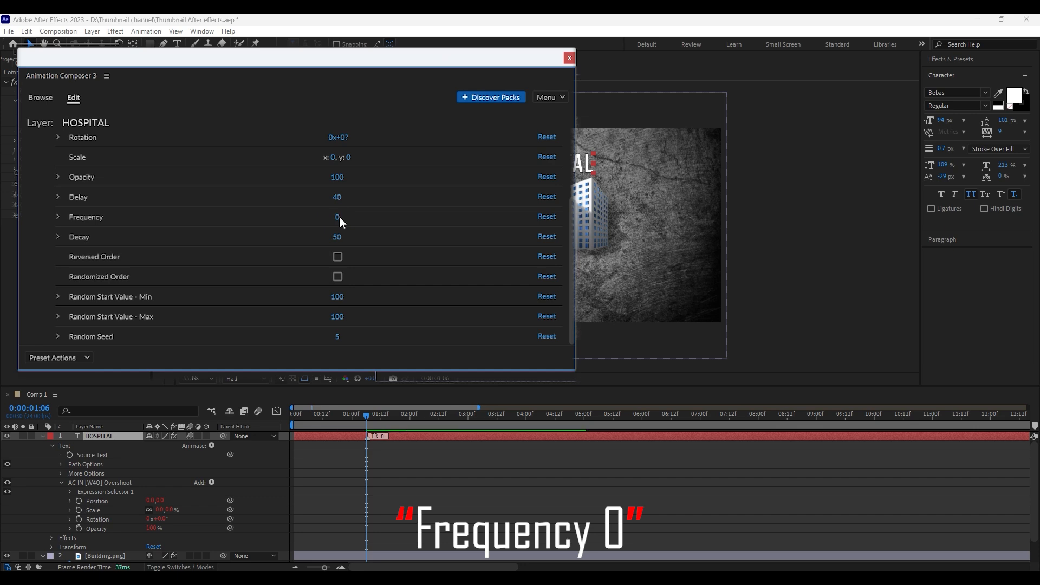
Close the transition editor, preview the HOSPITAL text animation from the start and return to 0:00:01:06
click(566, 60)
drag(364, 416, 271, 421)
key(space)
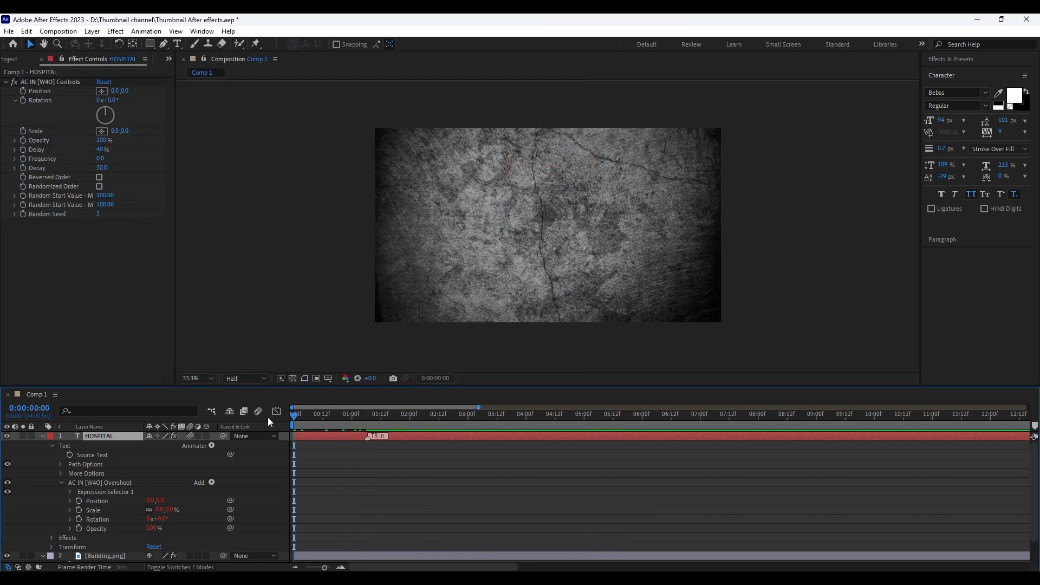
key(space)
shift+click(372, 415)
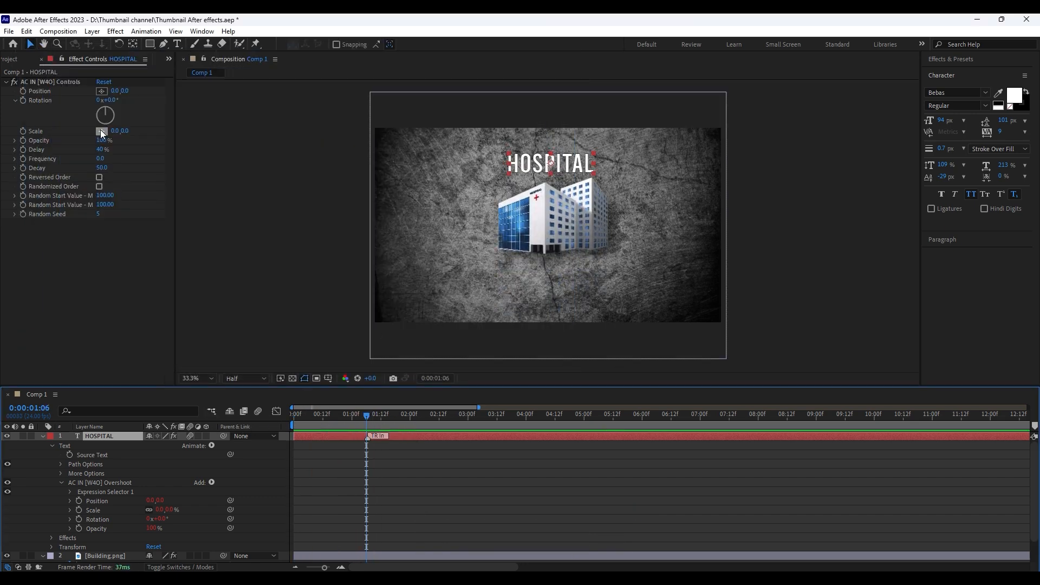
Set the Position of HOSPITAL's Overshoot controls to 0, 180, retime its transition-in marker to about 0:00:01:03 and preview the animation
drag(114, 103, 151, 104)
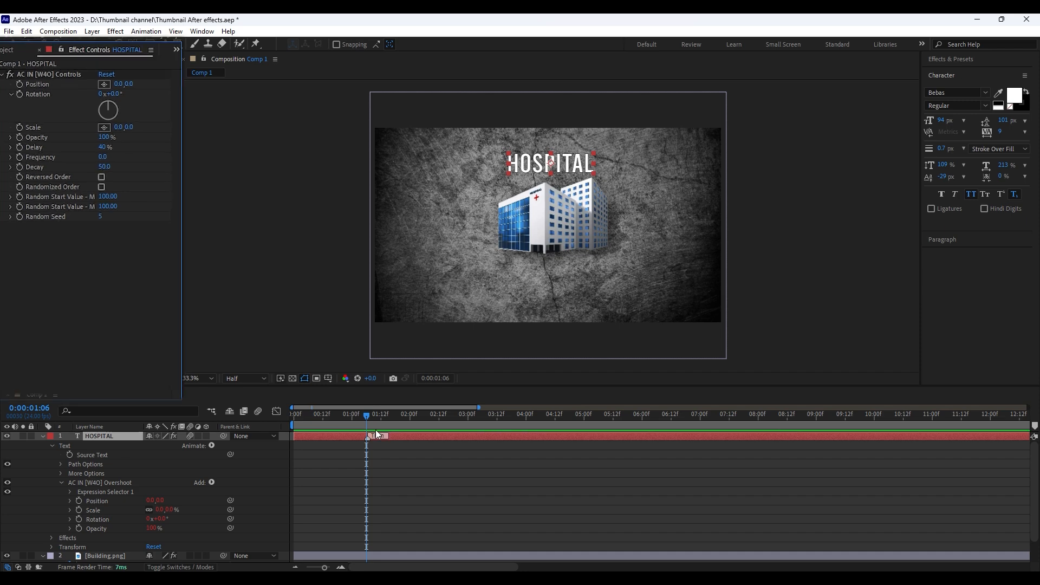
mouse_move(375, 435)
mouse_down()
mouse_move(396, 435)
mouse_move(311, 422)
mouse_up()
key(space)
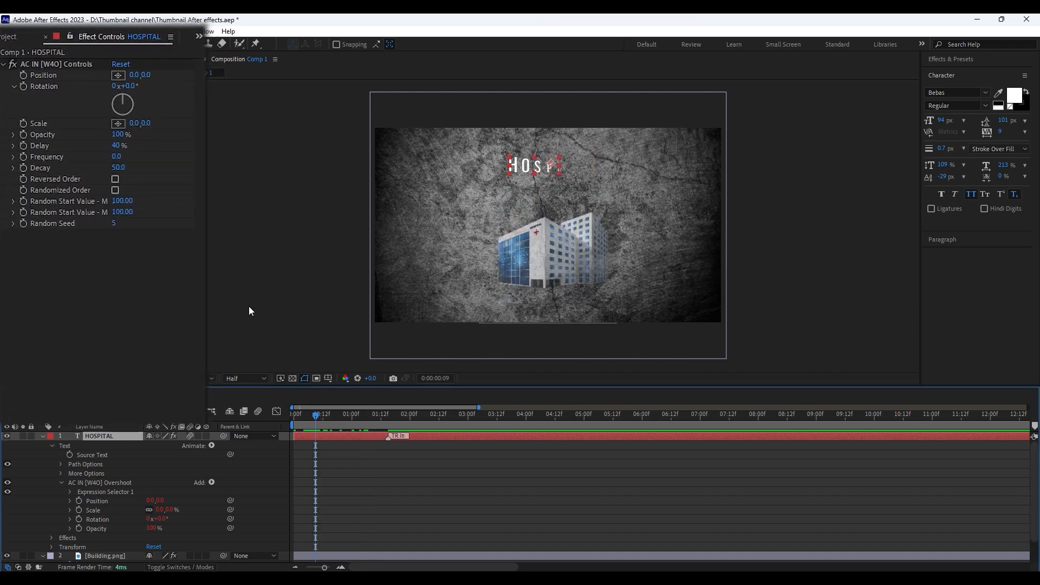
drag(146, 76, 243, 79)
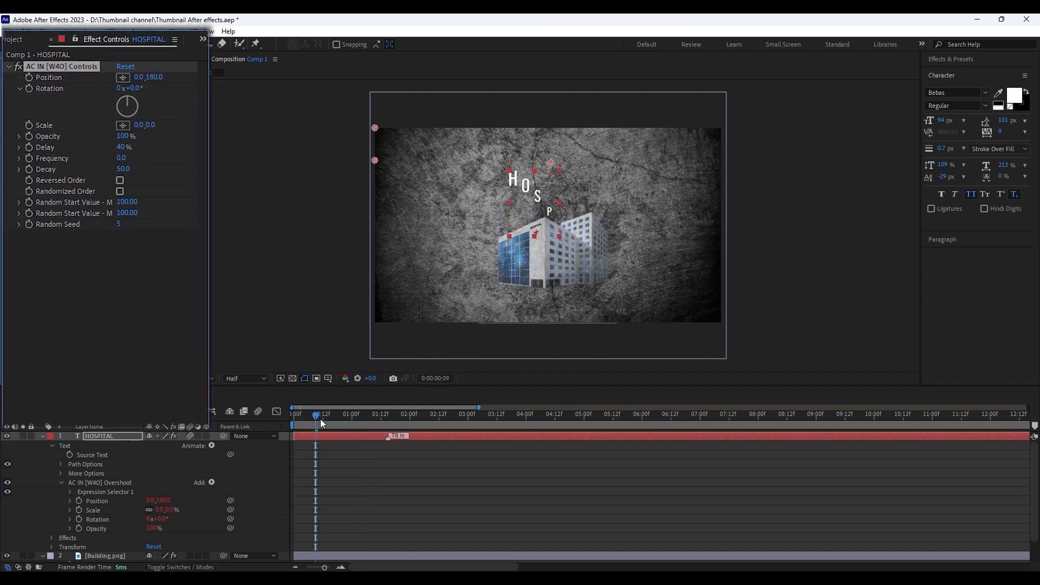
drag(317, 421, 293, 422)
key(space)
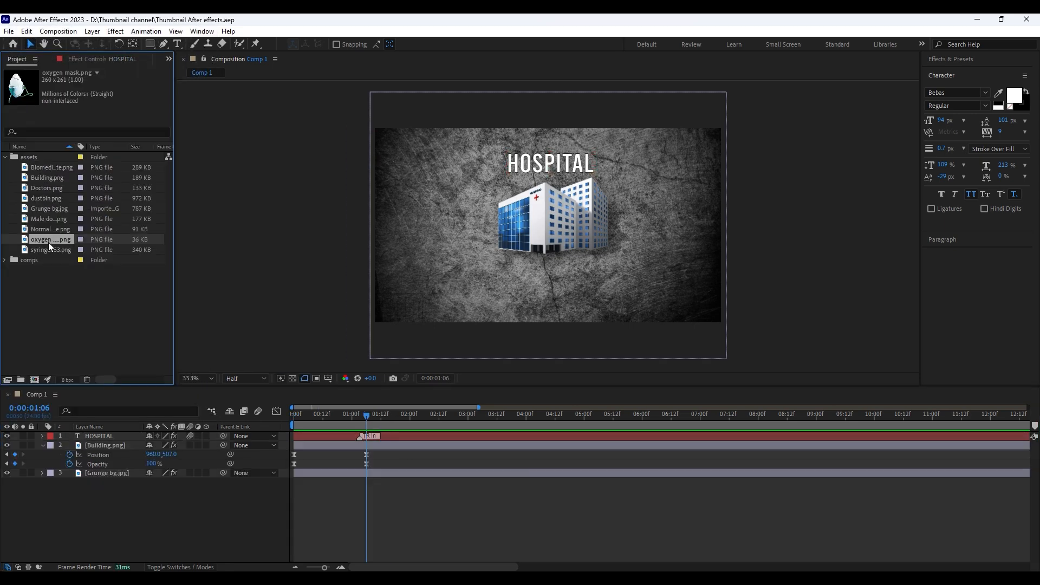
Add Normal waste.png as the top layer and place it, slightly enlarged, to the left of the hospital building
click(44, 250)
click(49, 220)
click(48, 227)
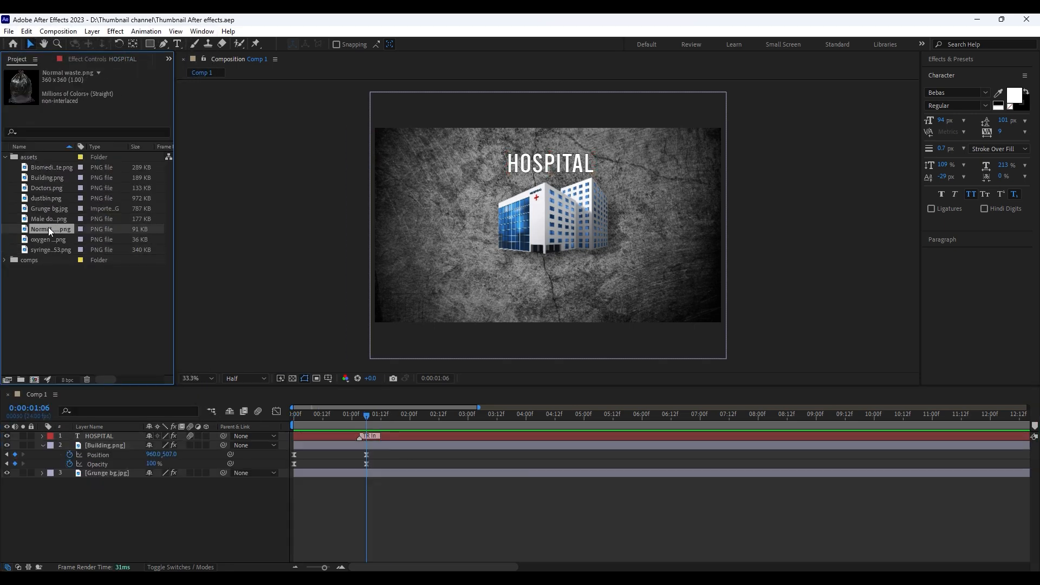
drag(101, 439, 109, 433)
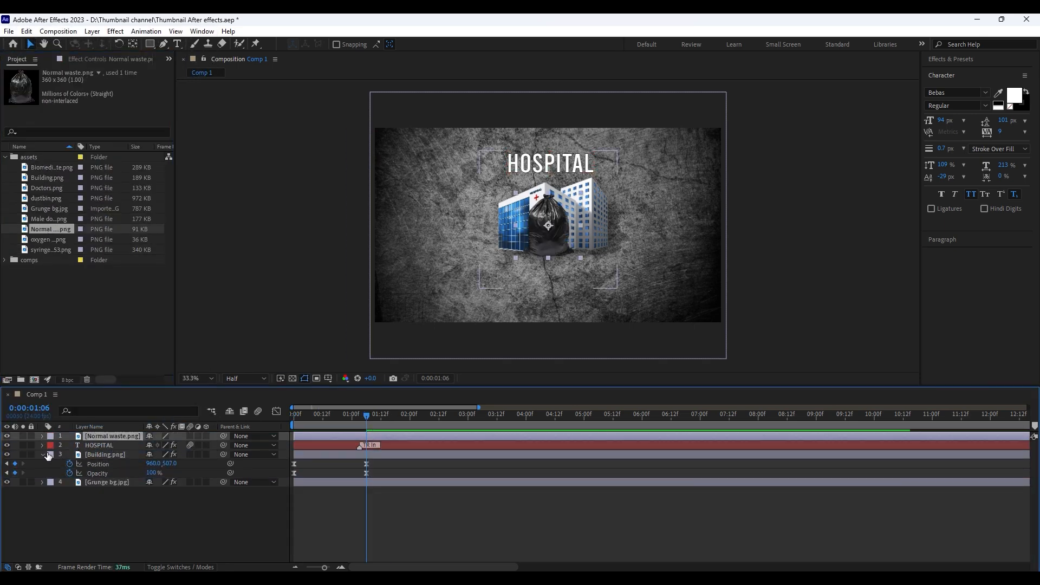
drag(534, 225, 496, 209)
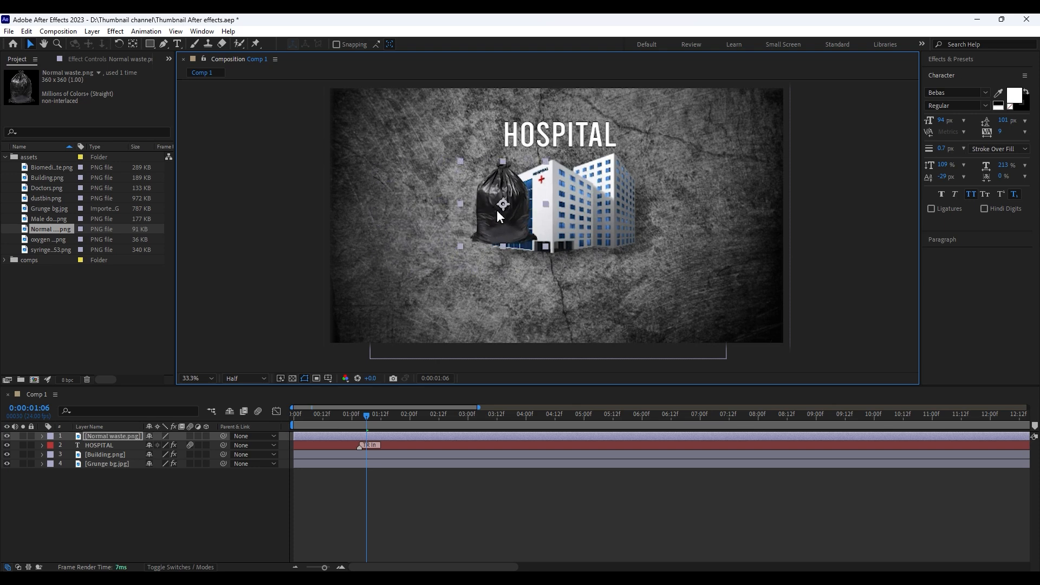
drag(545, 249, 401, 232)
Copy the Brightness & Contrast and Drop Shadow effects from the Building layer onto the Normal waste.png layer
click(105, 455)
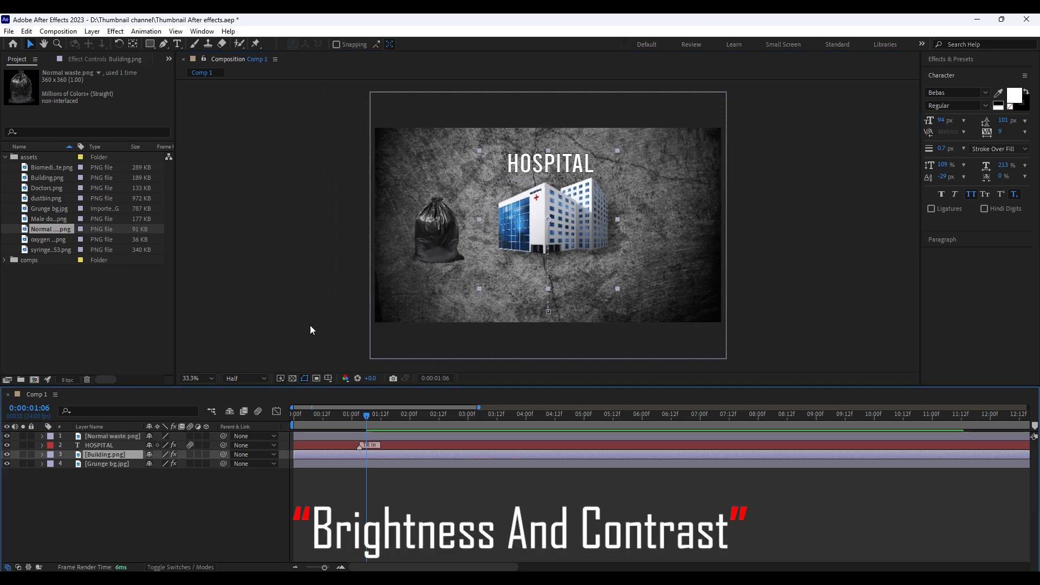
click(98, 58)
click(61, 82)
shift+click(49, 118)
key(ctrl+c)
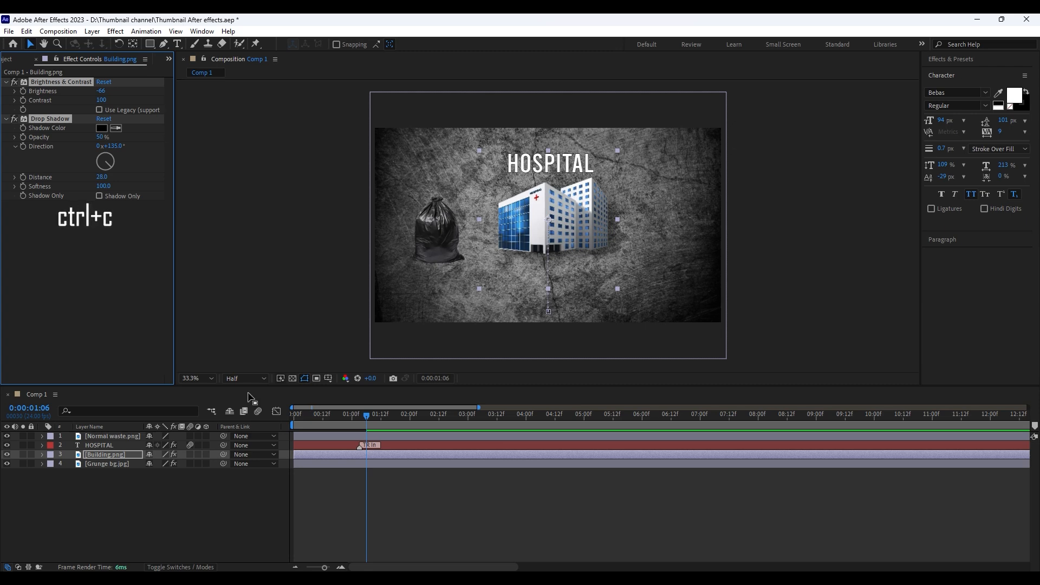
click(96, 437)
key(ctrl+v)
click(375, 529)
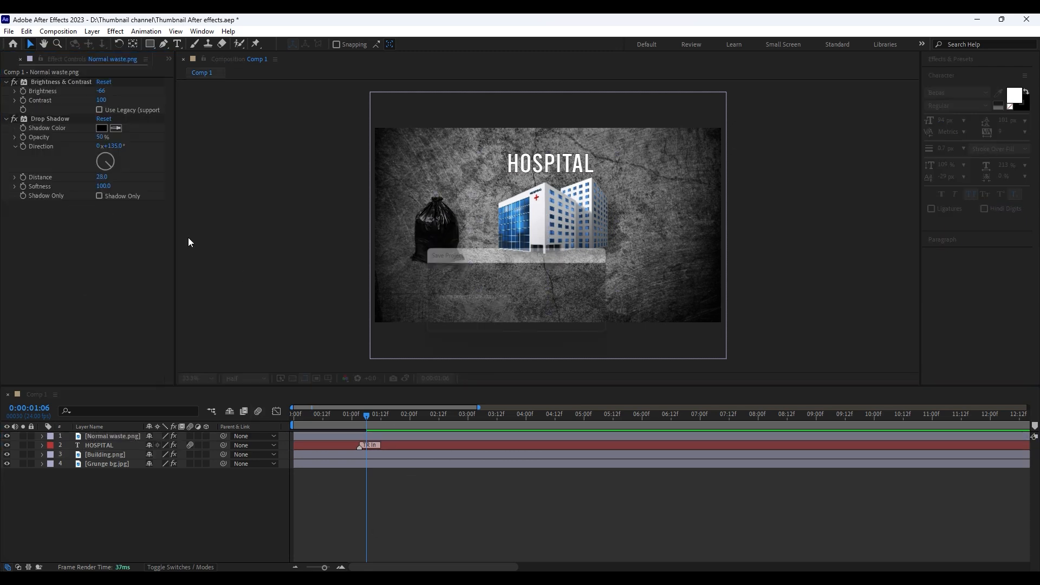
Set the Brightness of the Normal waste.png layer to -17 and save the project
drag(99, 96, 119, 102)
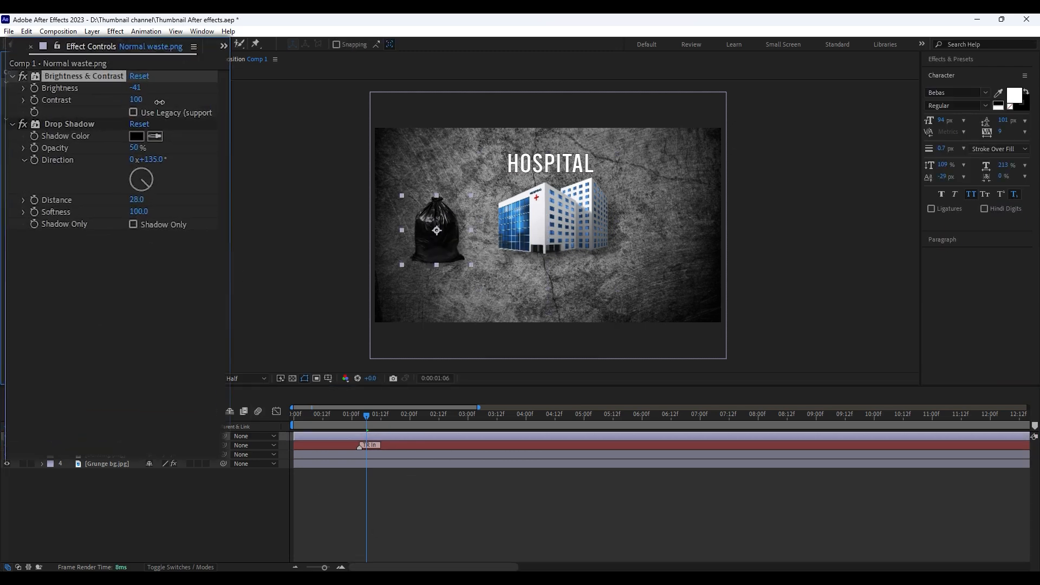
click(370, 509)
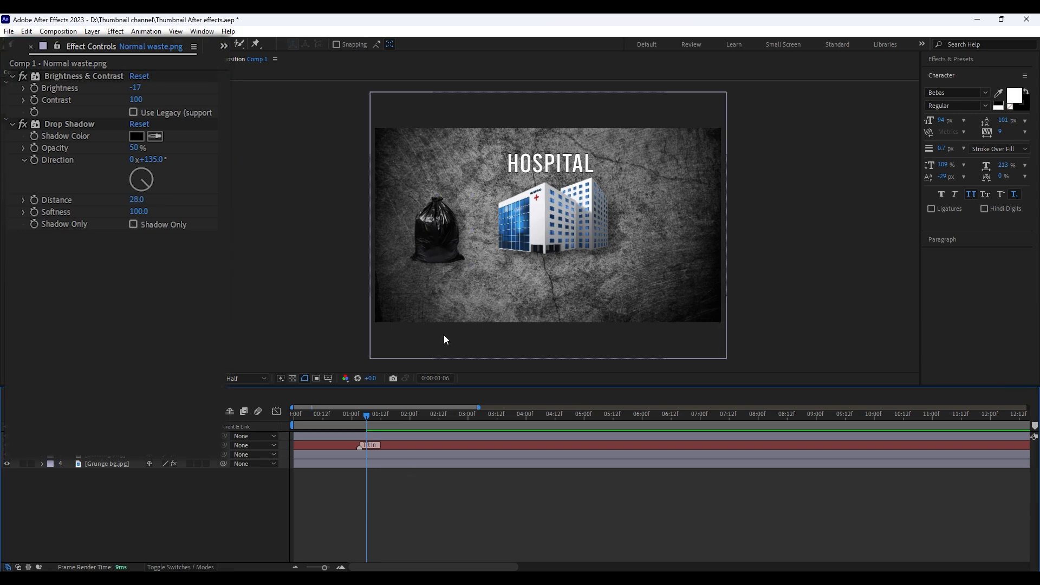
key(ctrl+s)
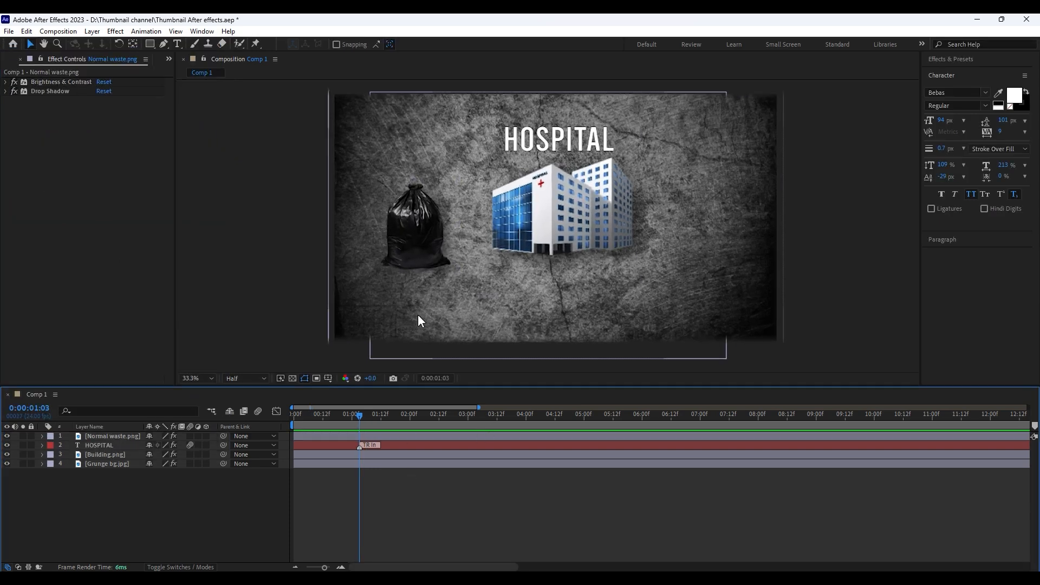
Add white NORMAL WASTE text in Bebas, narrow it, center its anchor point, place it just under the black bag and save
key(ctrl+t)
click(370, 293)
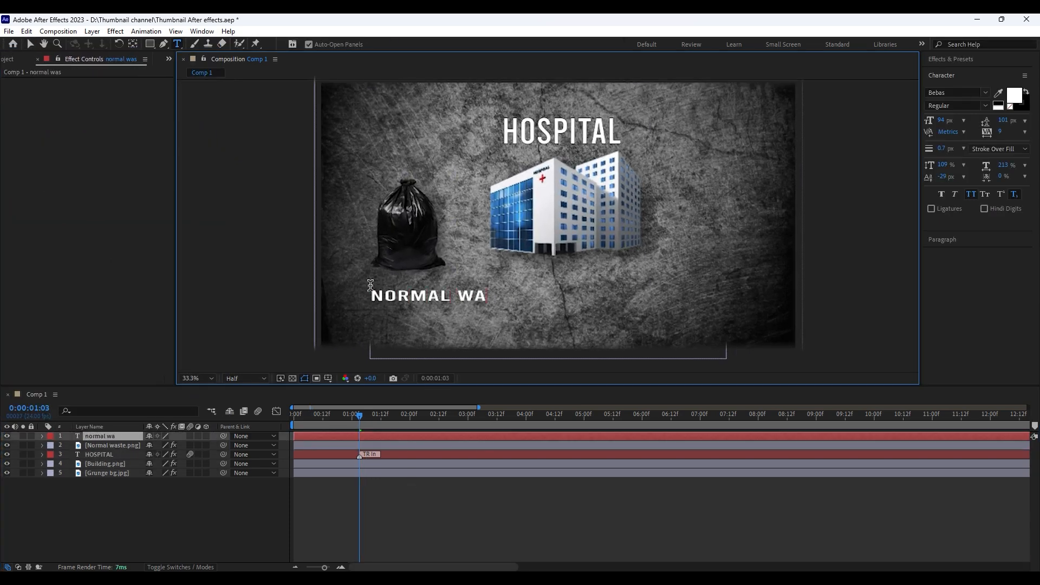
click(29, 44)
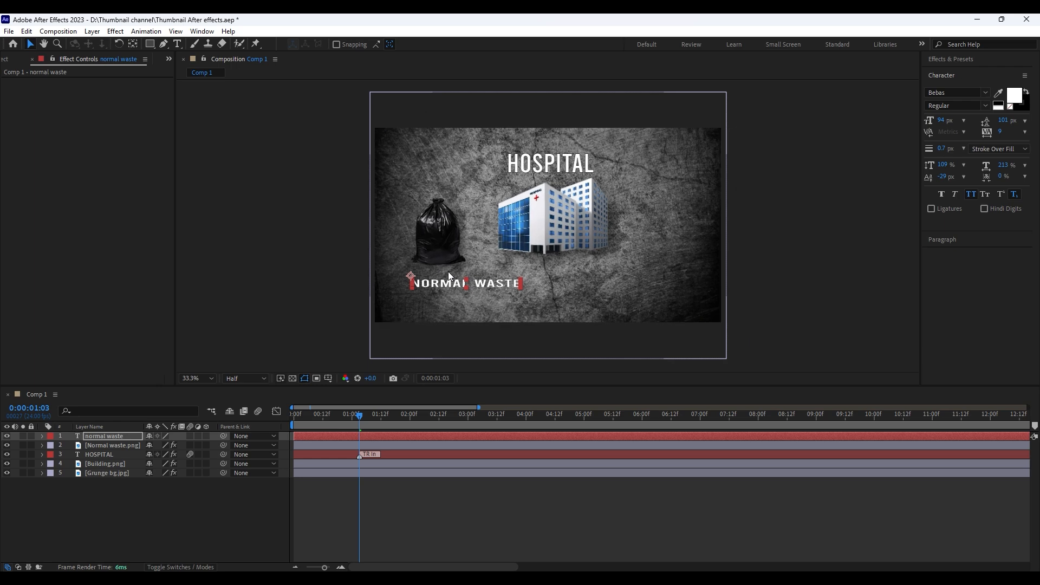
key(ctrl+shift+Home)
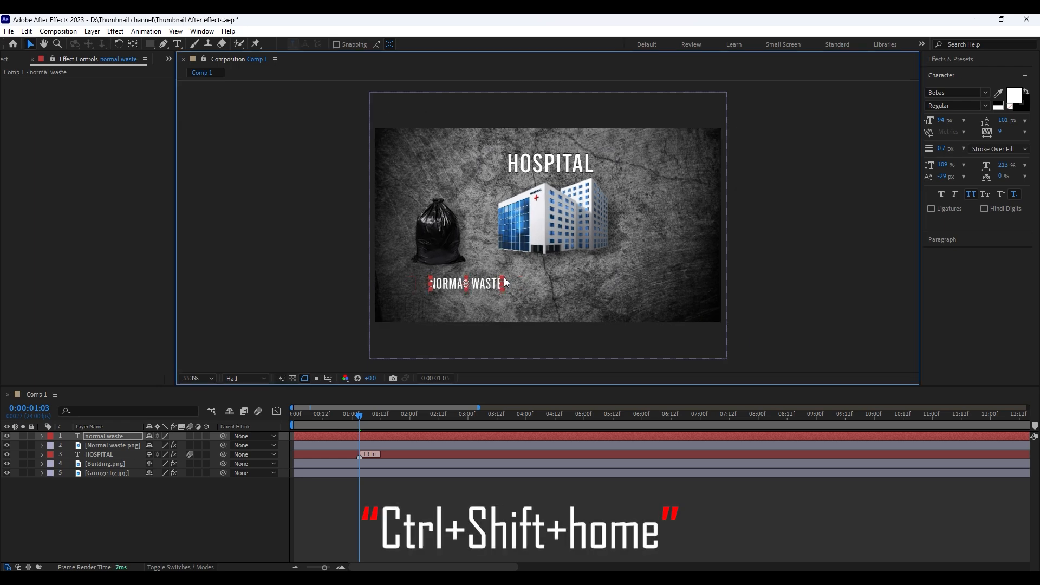
drag(504, 282, 467, 275)
click(456, 508)
click(460, 501)
key(ctrl+s)
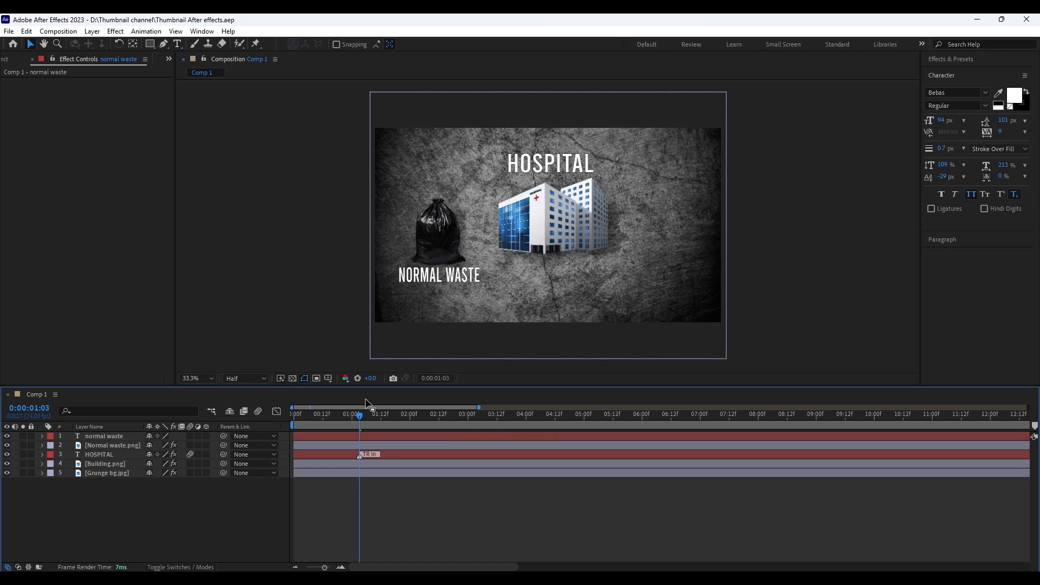
Parent the normal waste text layer to the Normal waste.png layer
click(229, 436)
drag(176, 449, 148, 437)
click(351, 469)
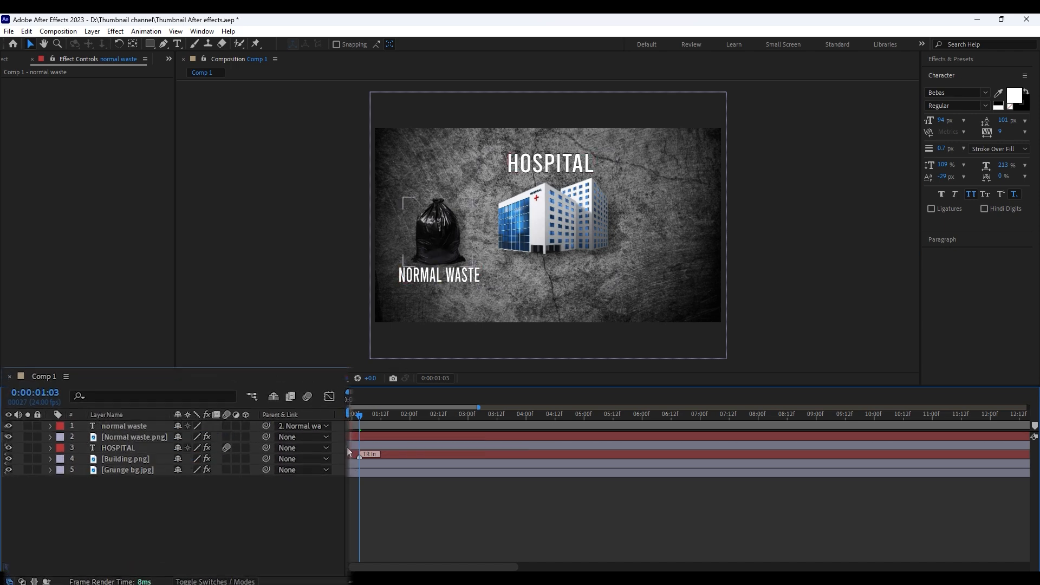
Keyframe the Position of Normal waste.png to slide in from -354, 576 at 0:00:00:20 to 348, 576 at 0:00:01:10
click(134, 436)
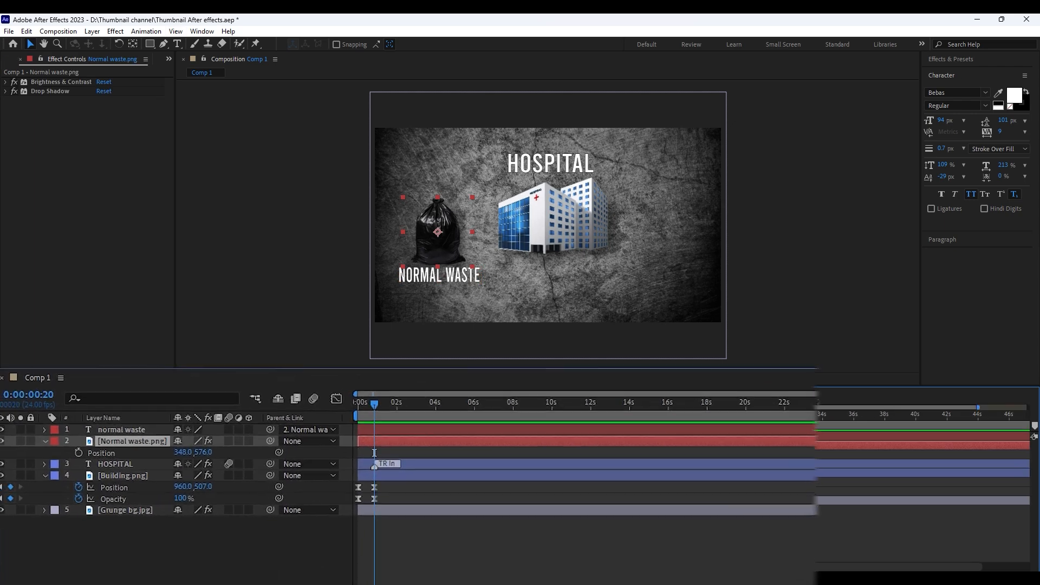
click(78, 453)
key(shift+Page_Down)
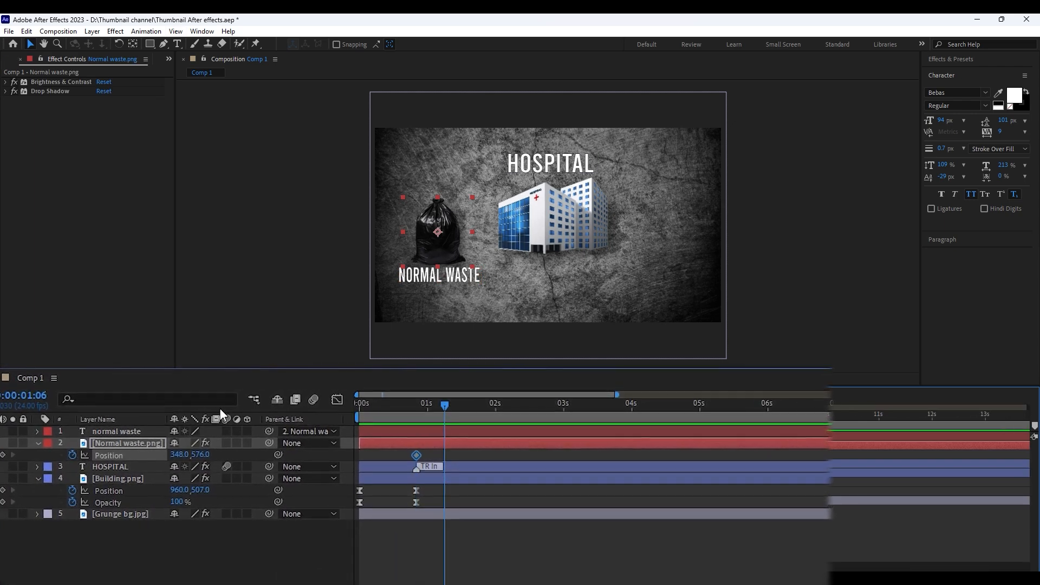
key(Page_Down)
key(Page_Down)
key(Page_Down)
key(Page_Down)
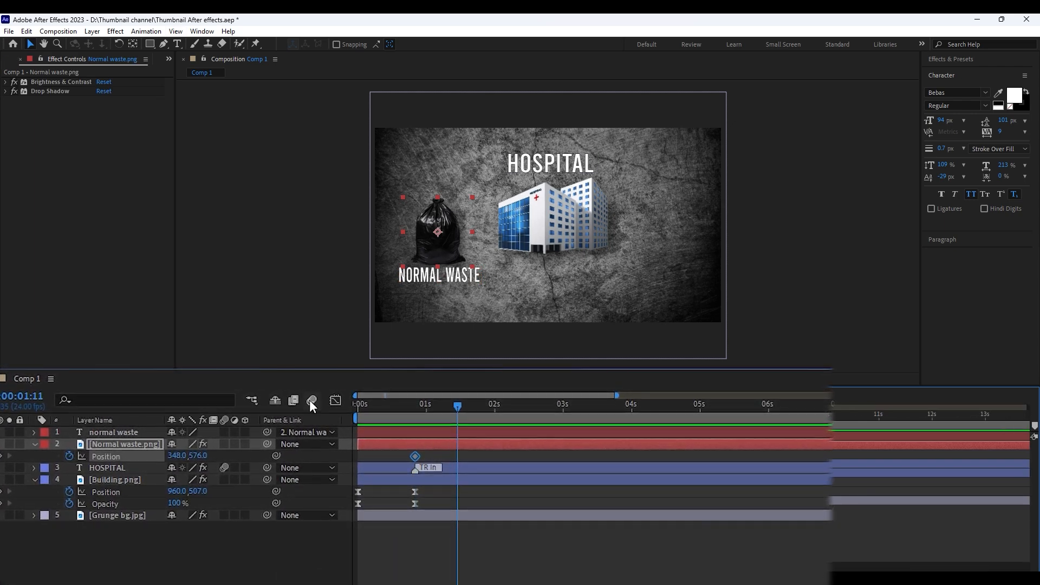
click(1, 455)
drag(454, 405, 418, 405)
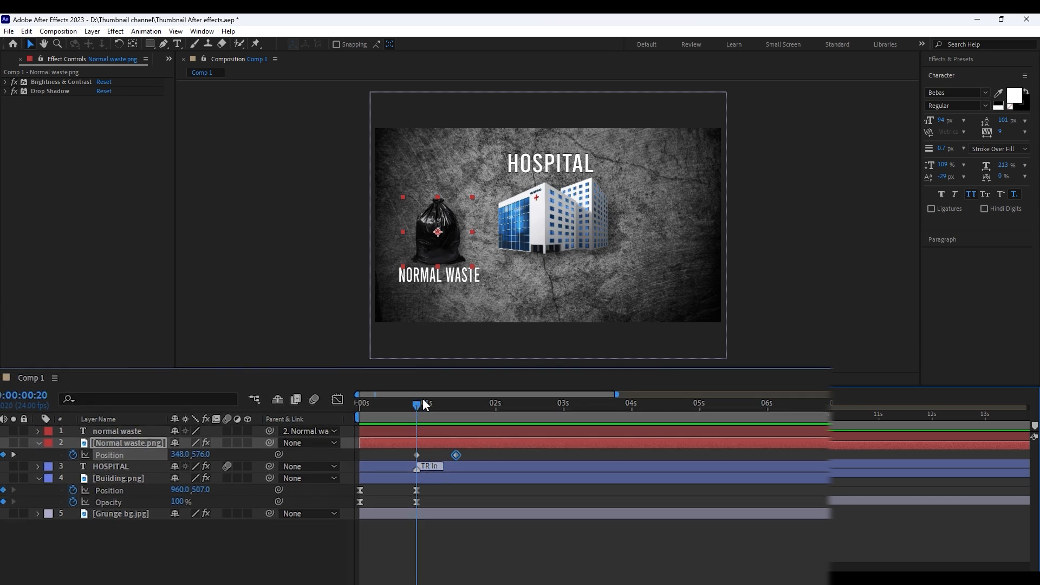
drag(180, 455, 120, 455)
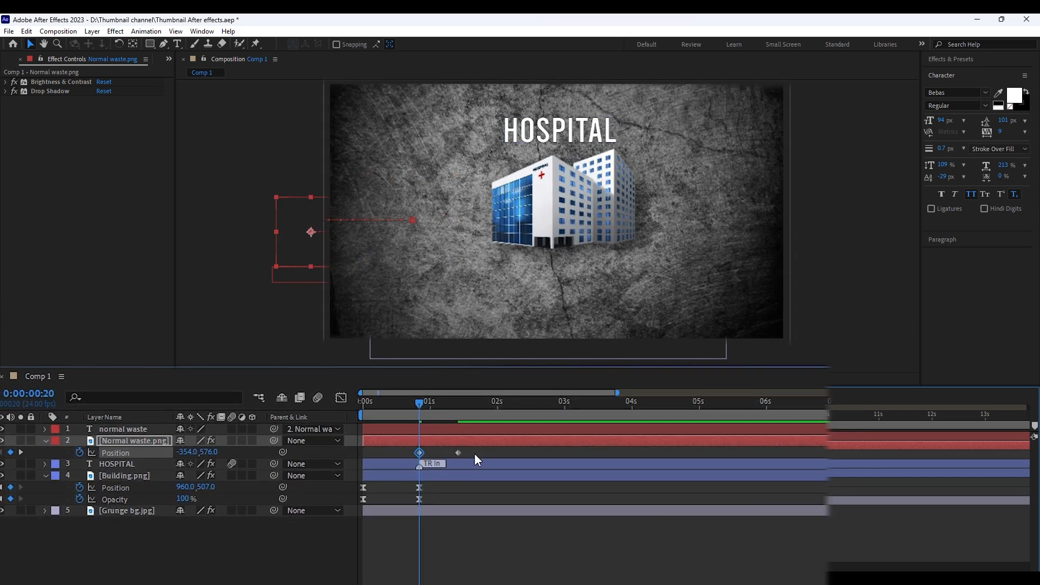
Apply Easy Ease to both Position keyframes of Normal waste.png and preview the animation from the start
drag(474, 452, 404, 462)
key(F9)
drag(418, 405, 361, 403)
key(space)
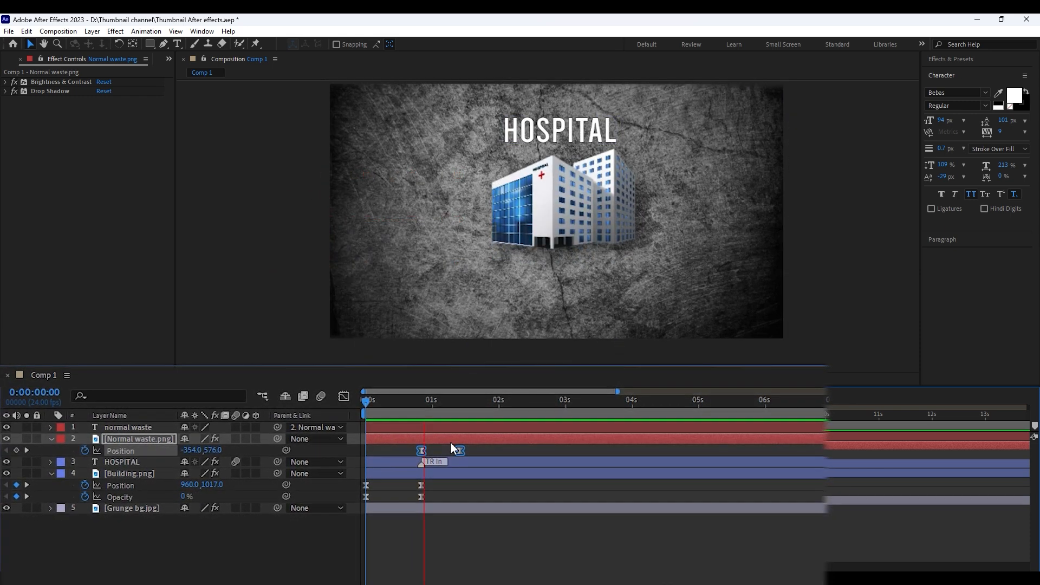
key(space)
Apply the Typewriter preset to the normal waste text at 0:00:01:10, then bring its Start keyframes closer together, beginning at 0:00:01:01
drag(487, 401, 470, 399)
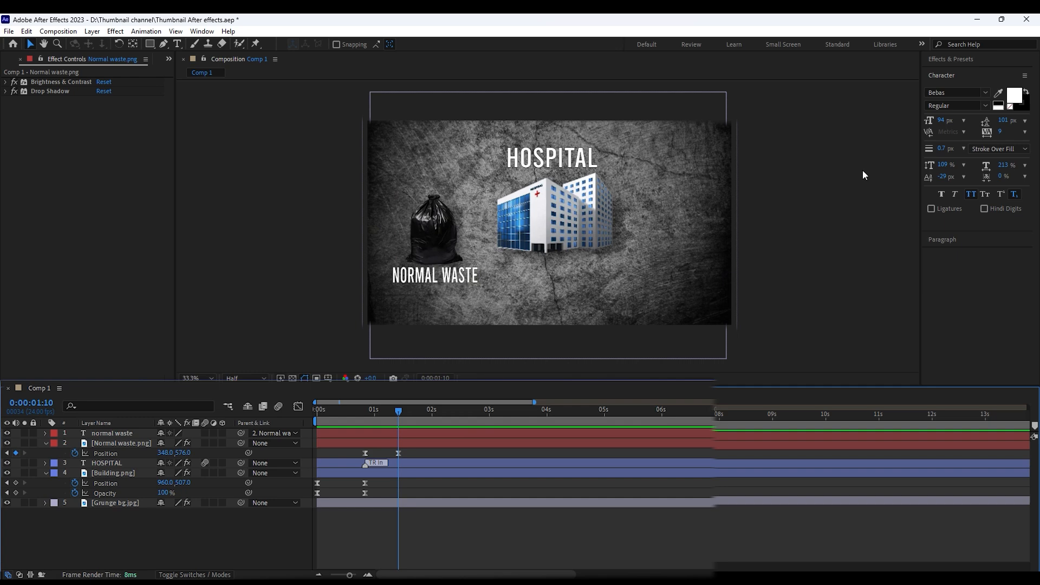
click(936, 43)
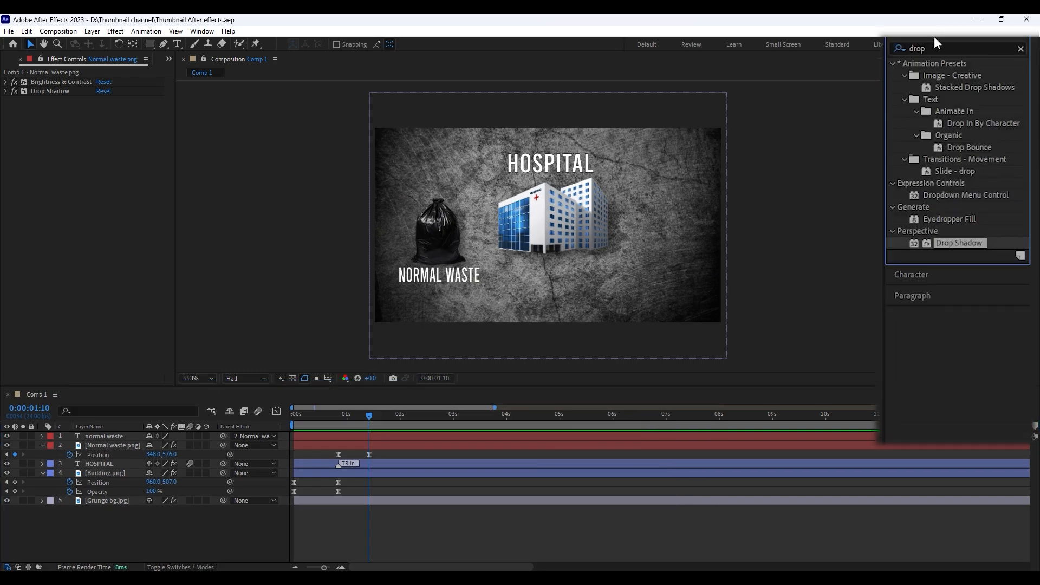
text(type)
drag(966, 135, 370, 434)
key(u)
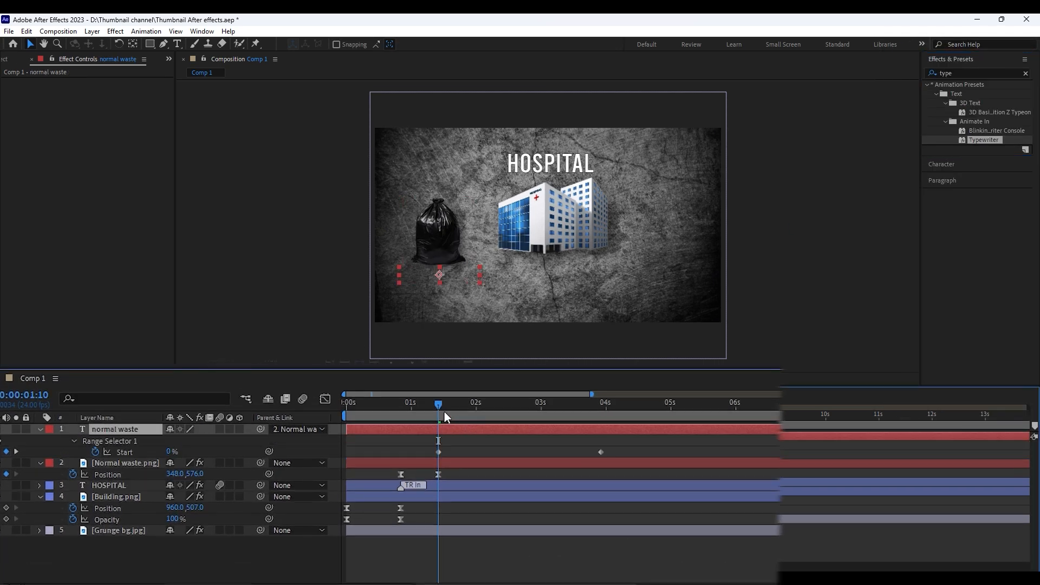
drag(578, 448, 503, 454)
drag(576, 451, 449, 453)
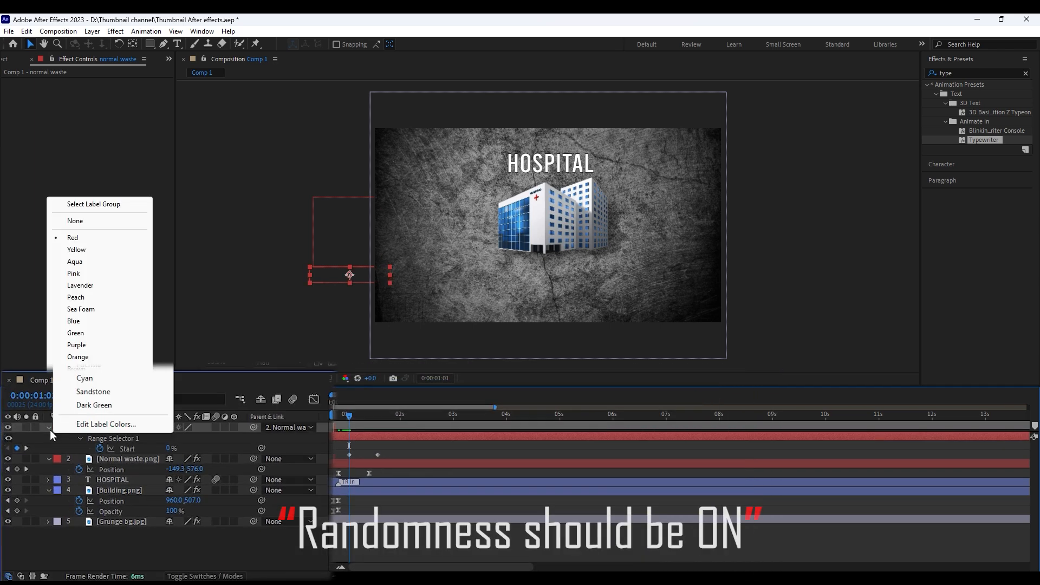
Turn on Randomize Order in the normal waste text's Range Selector, ease its Start keyframes and preview the typing effect
click(93, 534)
scroll(174, 536, down, 3)
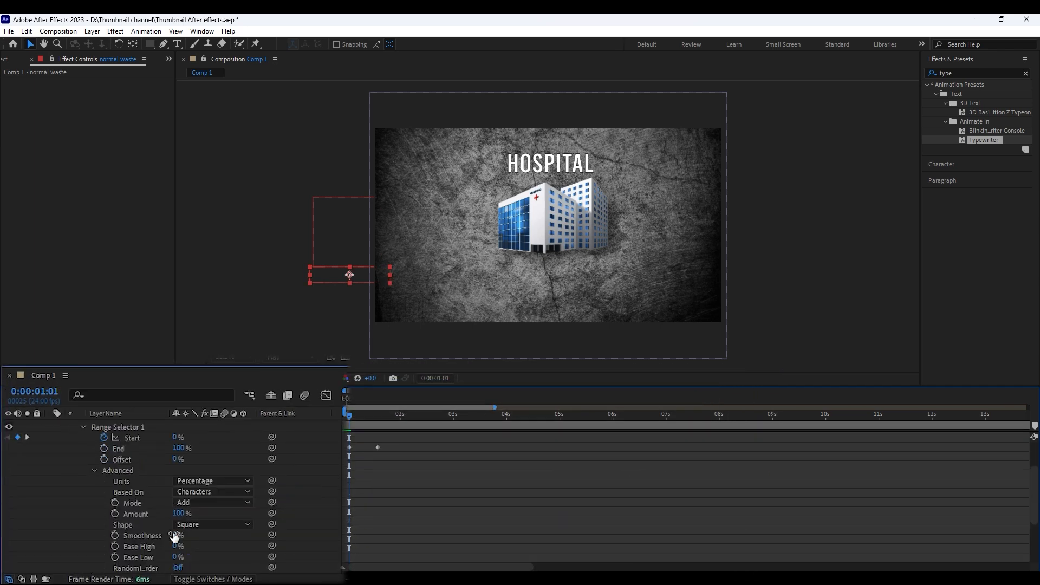
click(178, 568)
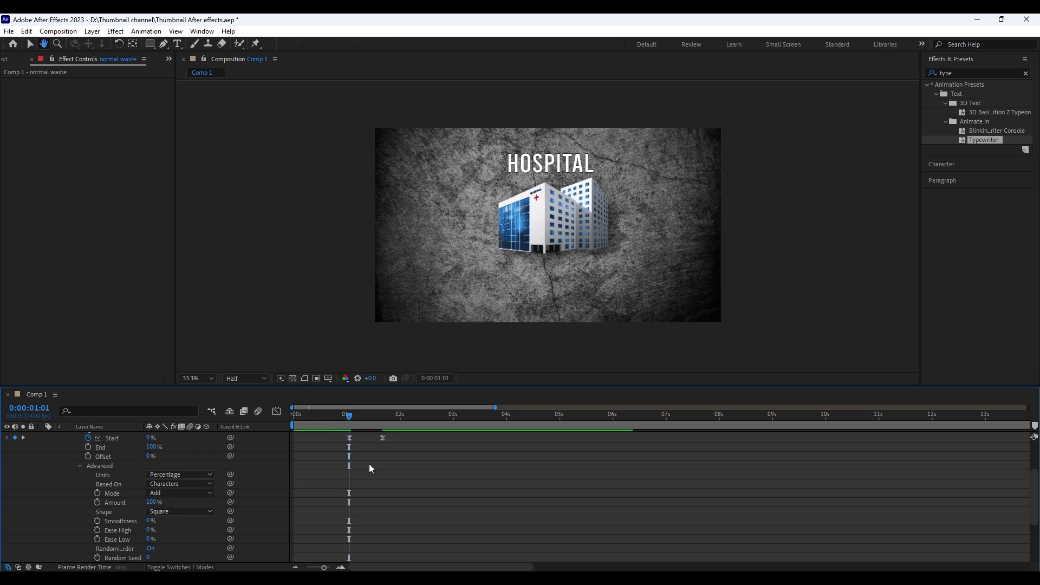
key(space)
scroll(314, 453, up, 3)
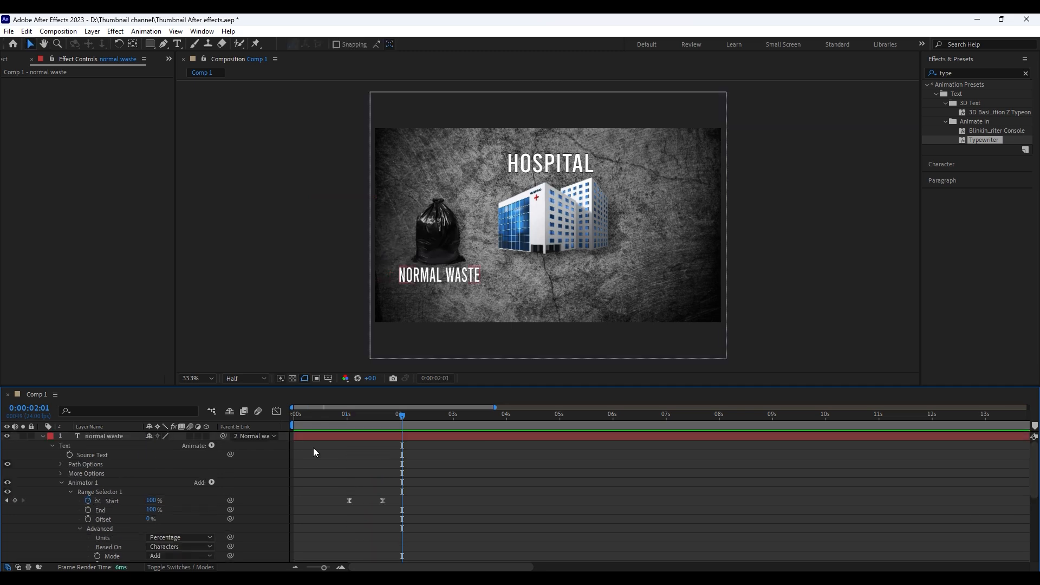
Move the normal waste text's first Start keyframe to 0:00:00:20
click(43, 437)
click(98, 437)
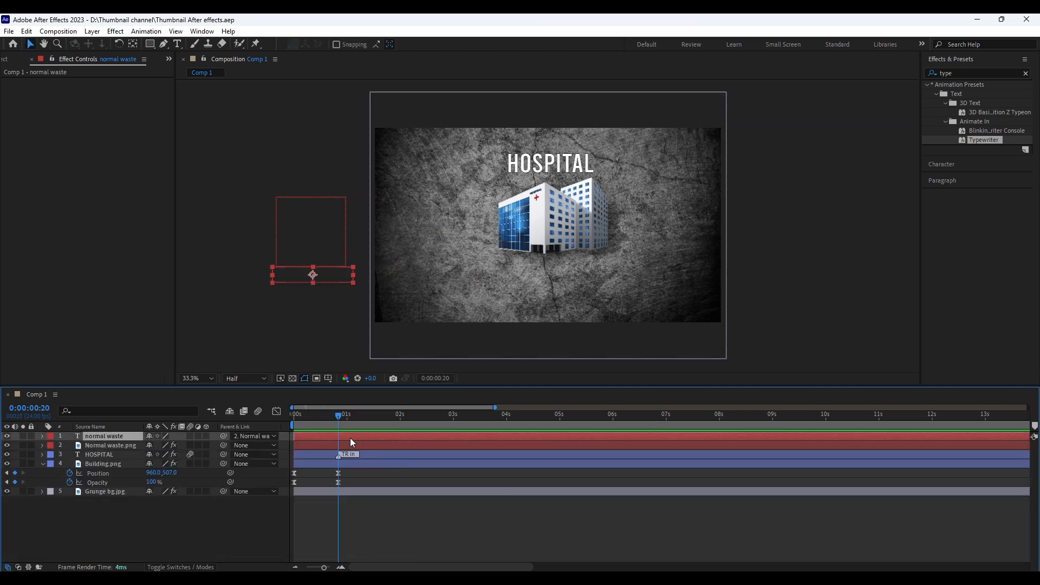
key(u)
Add Biomedical waste.png as the top layer of the composition with the playhead at 0:00:01:16
click(384, 419)
click(230, 390)
click(16, 59)
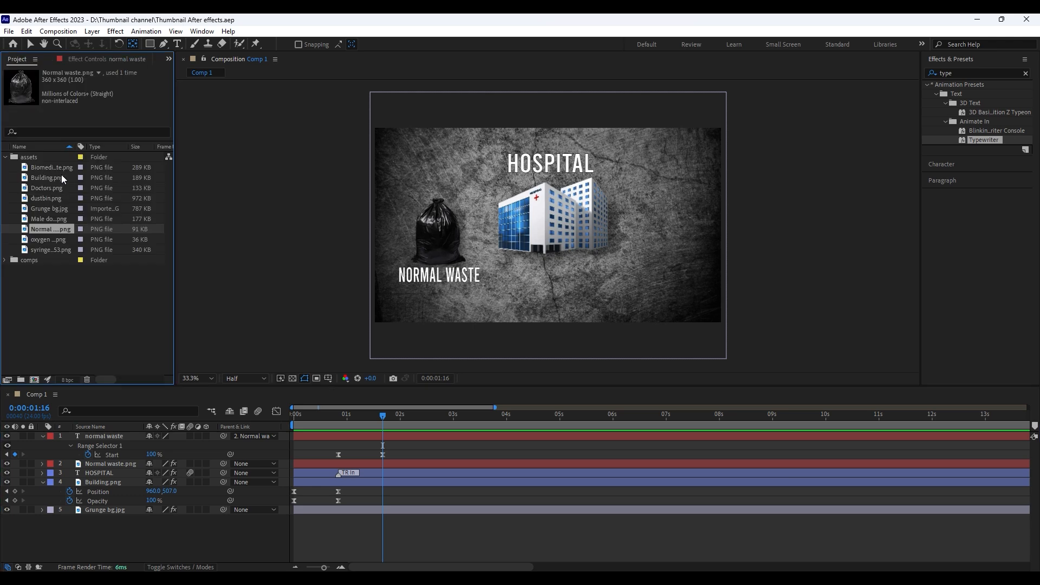
drag(50, 167, 108, 440)
click(45, 455)
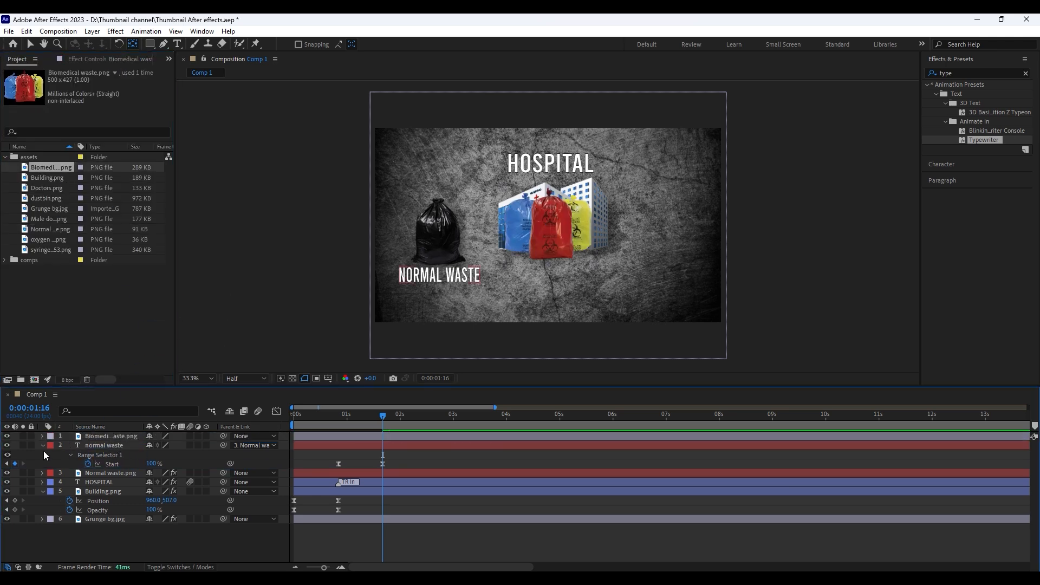
Place the biomedical waste image to the right of the hospital building and give it the normal waste image's Brightness & Contrast and Drop Shadow effects
click(44, 445)
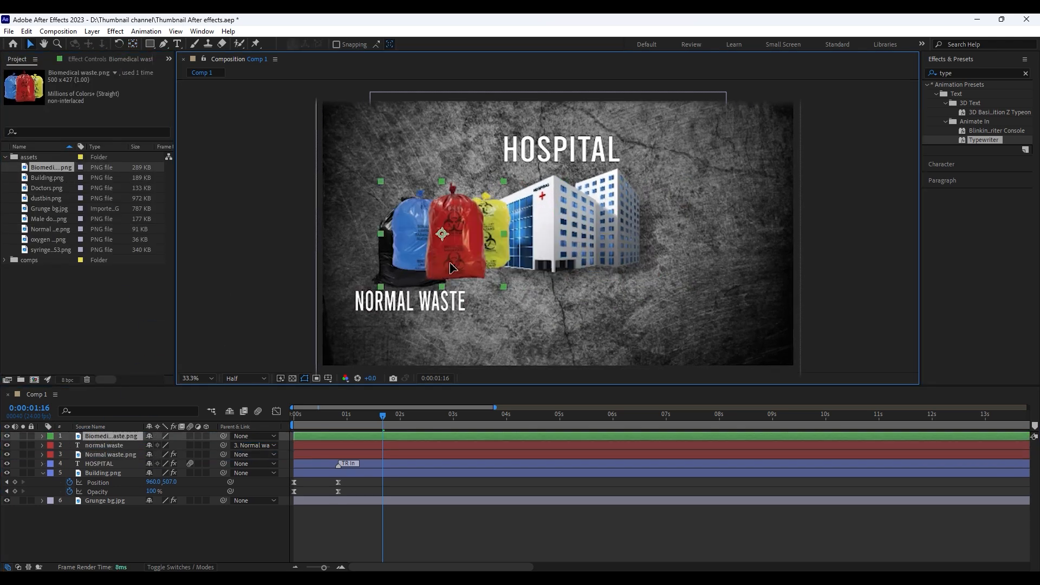
drag(452, 236, 705, 291)
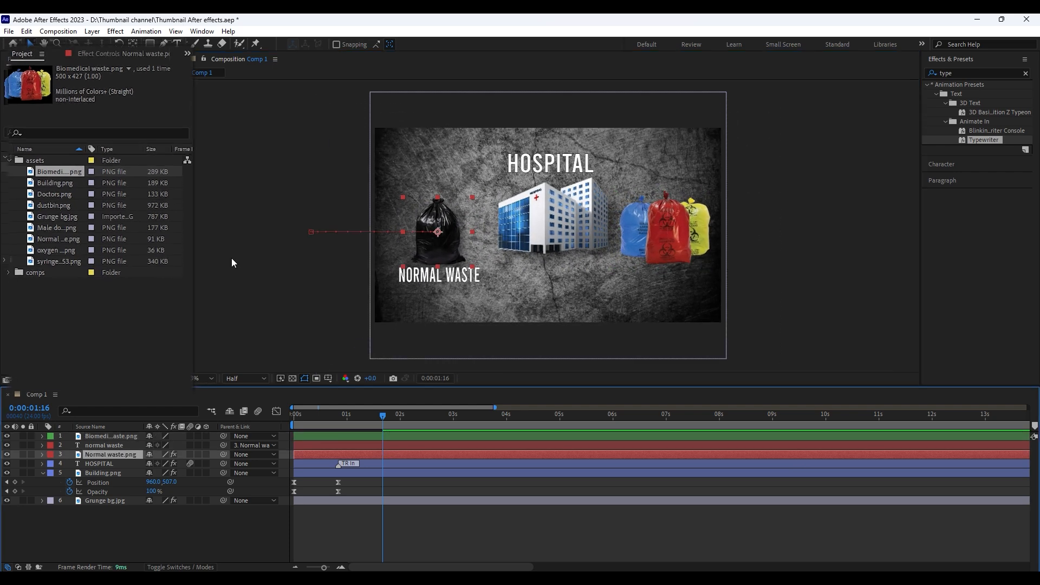
click(124, 53)
click(69, 86)
shift+click(81, 74)
key(ctrl+c)
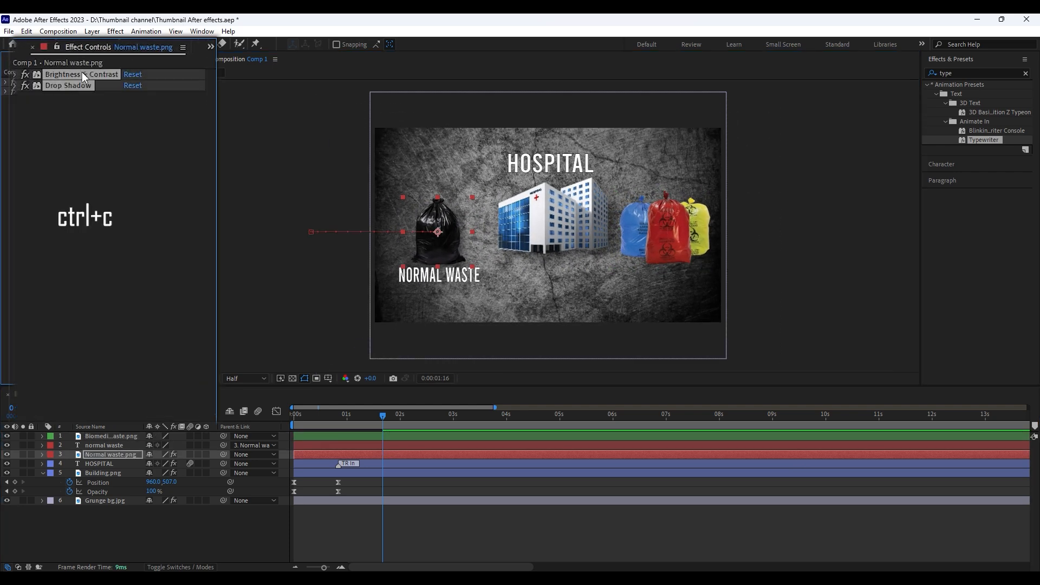
click(422, 435)
key(ctrl+v)
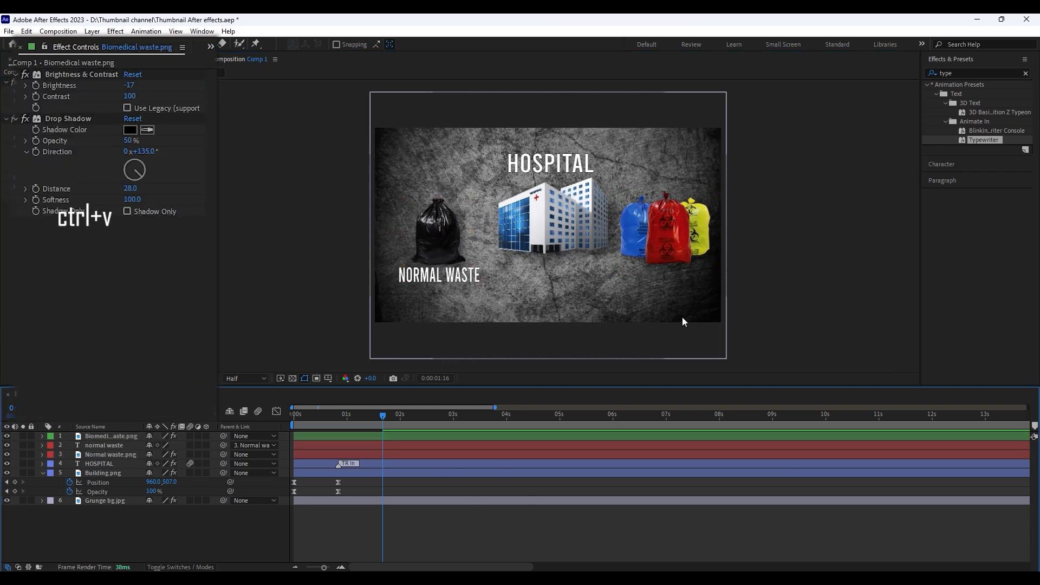
click(5, 82)
click(5, 92)
Duplicate the normal waste text as the top layer, then shift the copy's Start keyframes to begin at 0:00:01:16 and preview
click(129, 453)
click(121, 446)
key(ctrl+d)
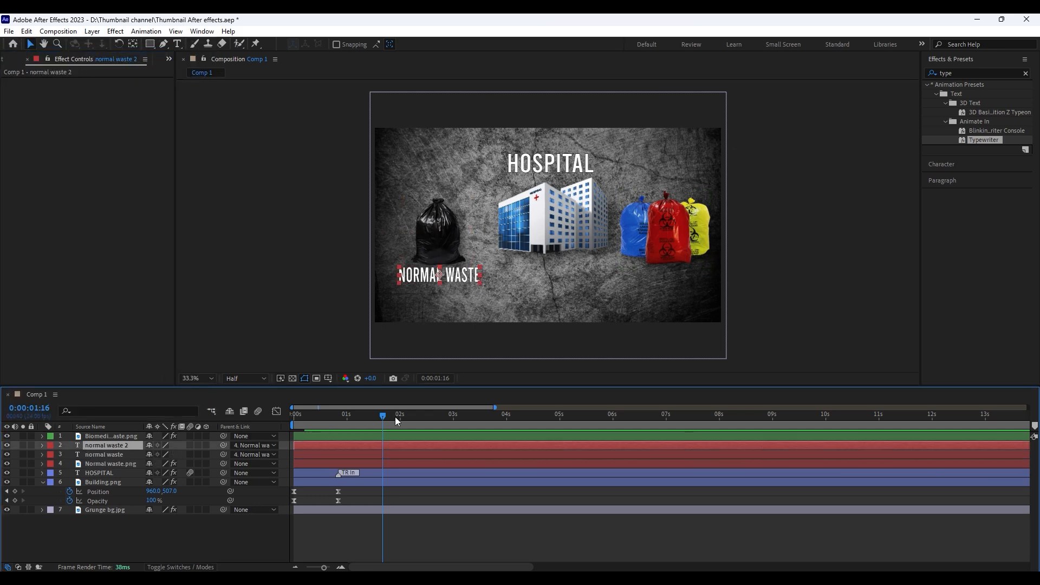
drag(113, 437, 113, 435)
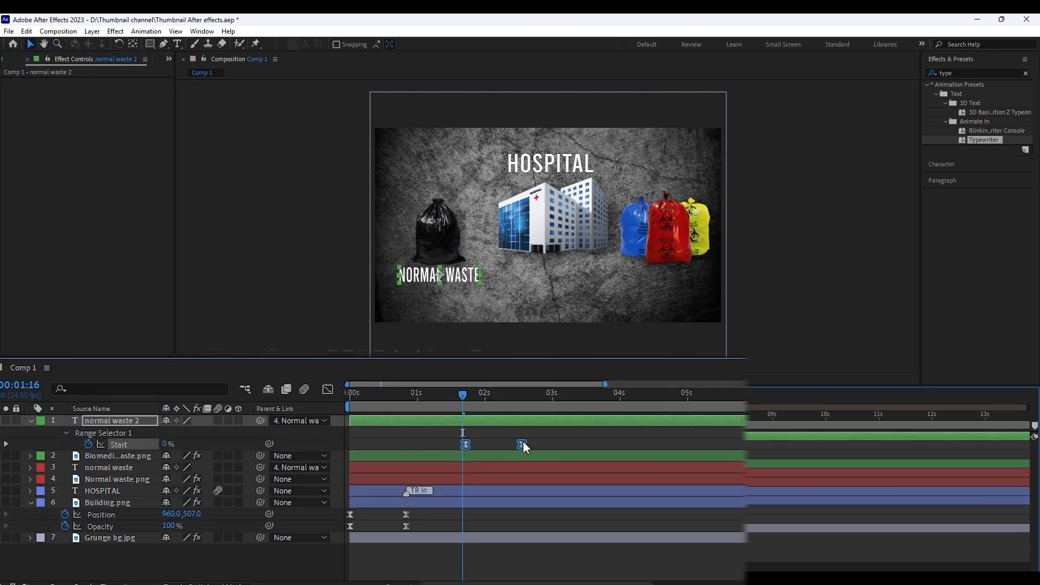
drag(522, 442, 519, 442)
key(space)
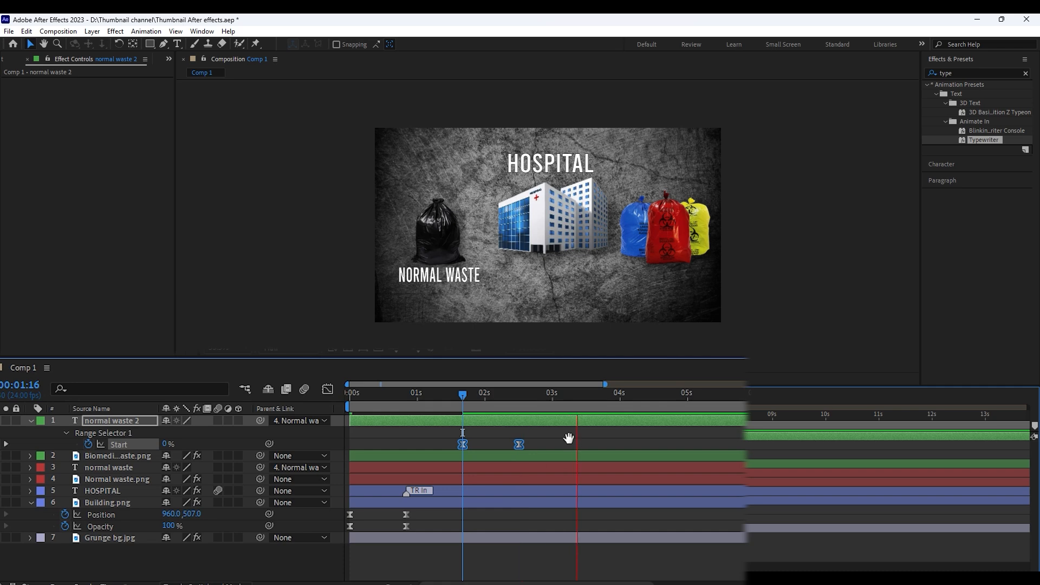
Change the duplicated text below the biomedical waste bags to "bio medical waste"
double_click(677, 276)
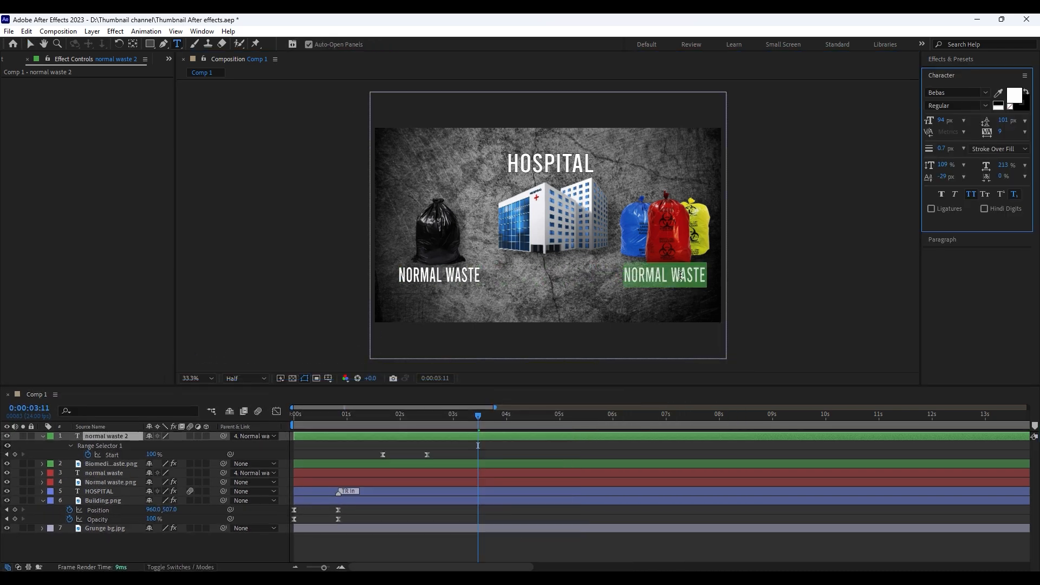
text(bio medical waste)
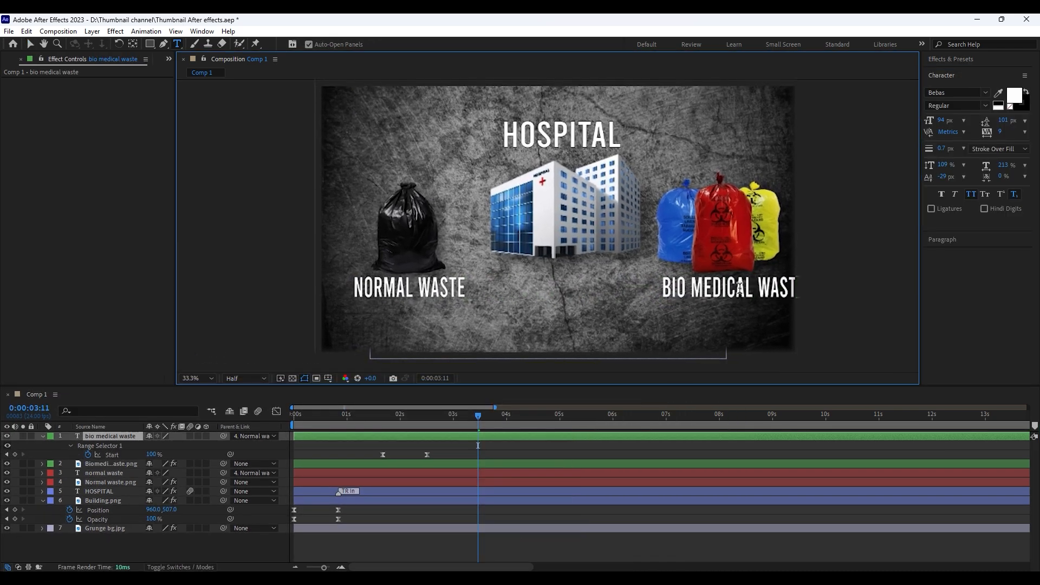
key(Escape)
click(618, 548)
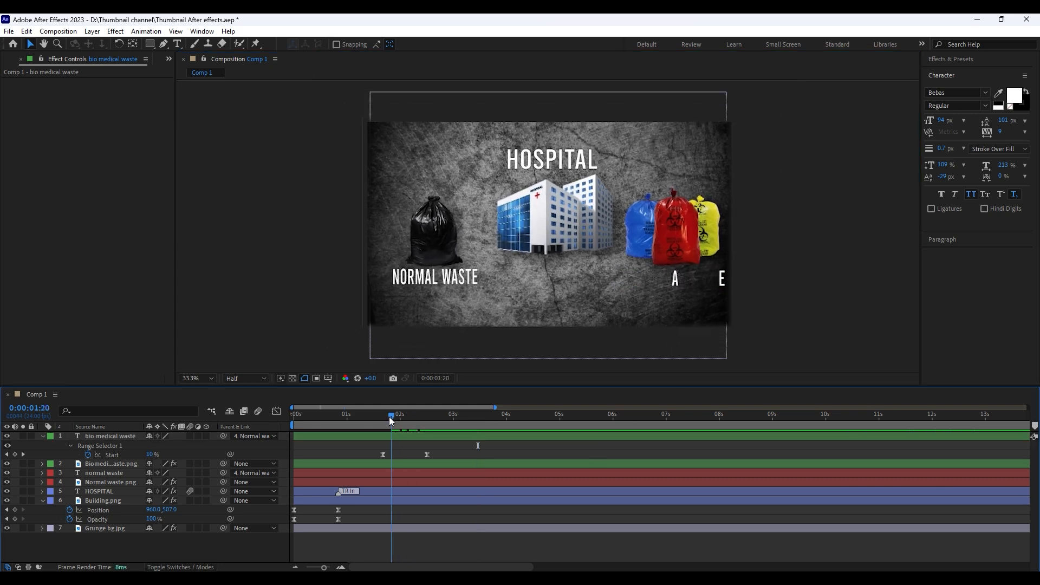
Keyframe the biomedical waste image's Position at 0:00:02:07 and again at 0:00:01:16
click(107, 464)
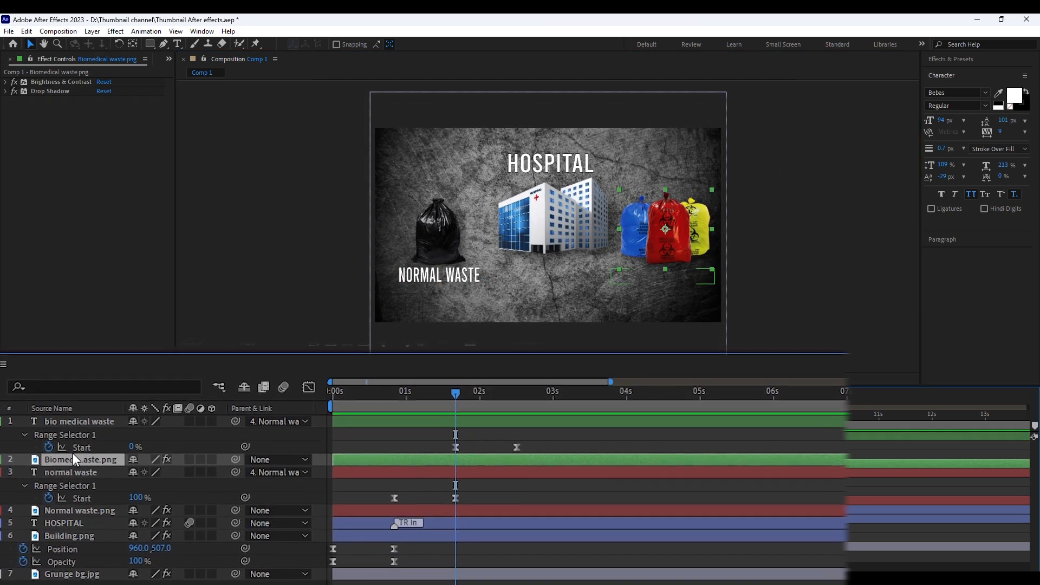
key(p)
key(shift+Page_Down)
key(Page_Down)
key(Page_Down)
key(Page_Down)
key(Page_Down)
key(Page_Down)
key(Page_Down)
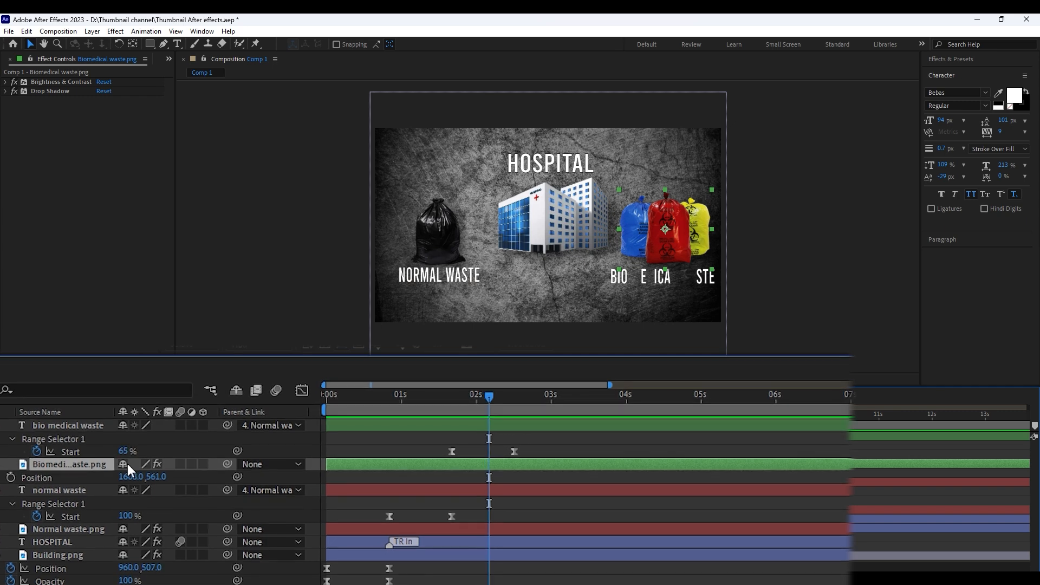
click(13, 477)
shift+click(466, 399)
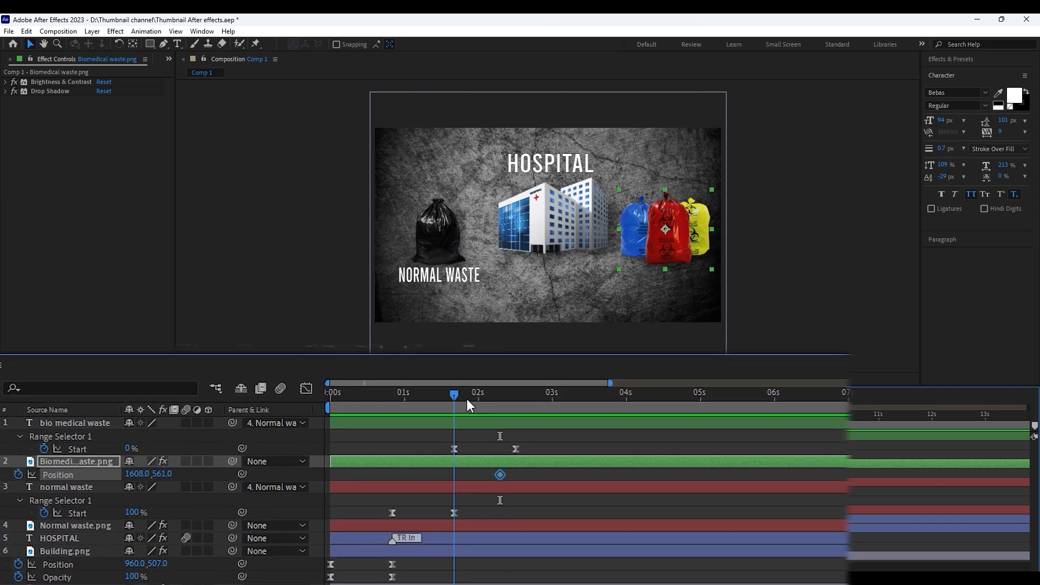
click(2, 475)
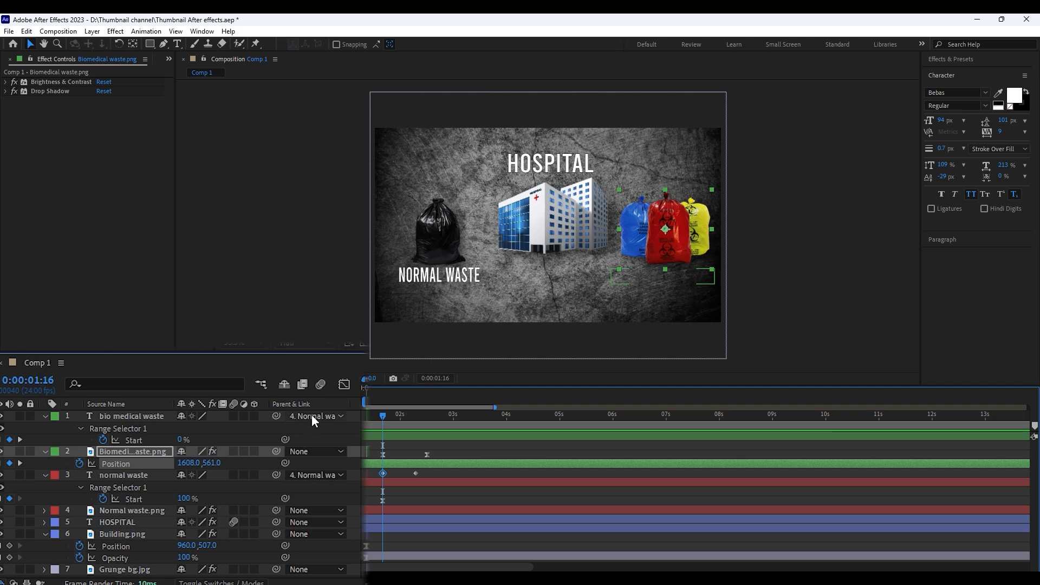
Parent the bio medical waste text to its image and ease the image in from Position 2294, 561 at 0:00:01:16
click(422, 416)
drag(276, 416, 154, 453)
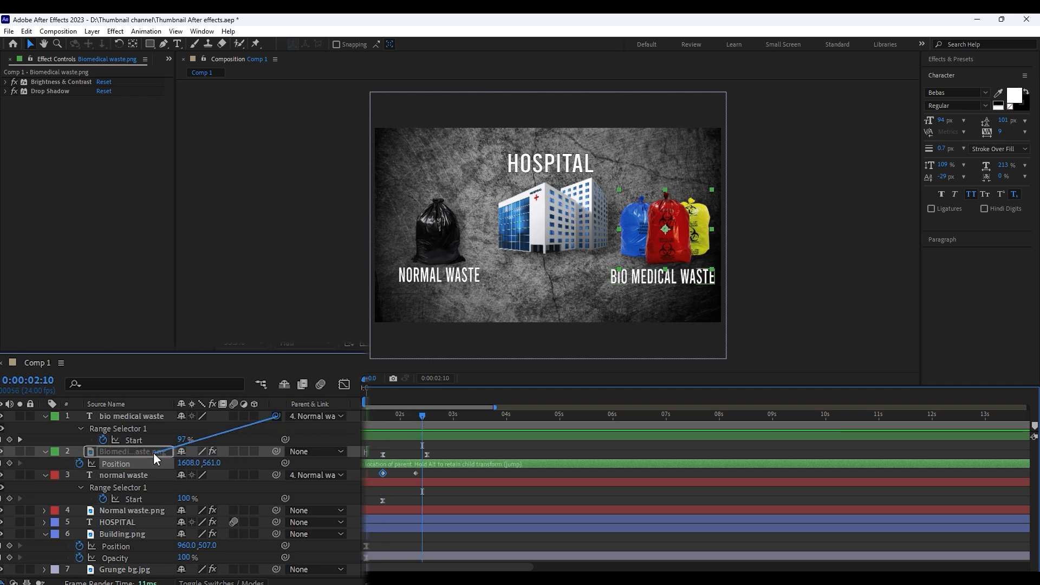
drag(404, 420, 382, 422)
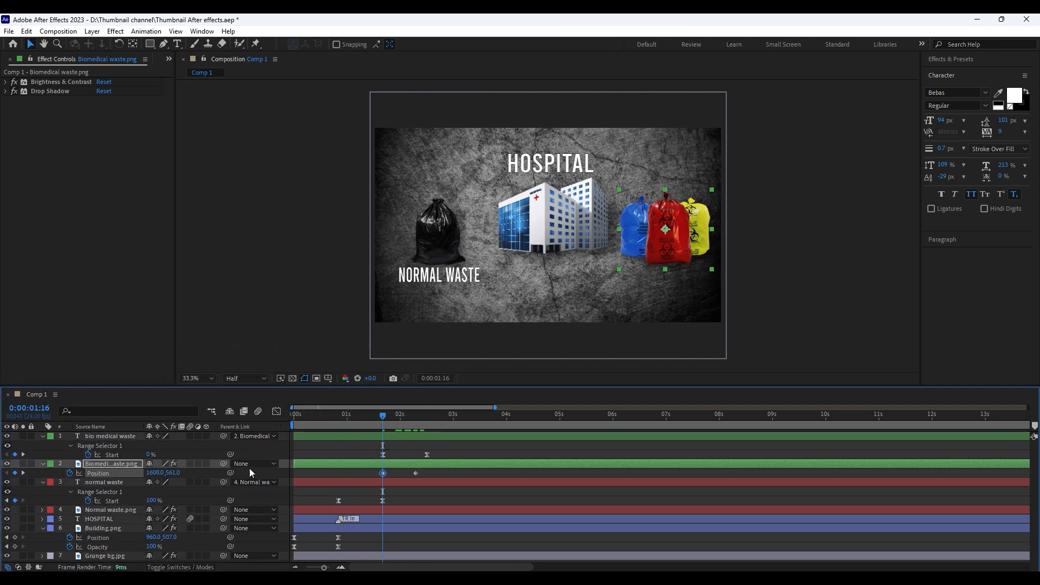
drag(169, 473, 247, 469)
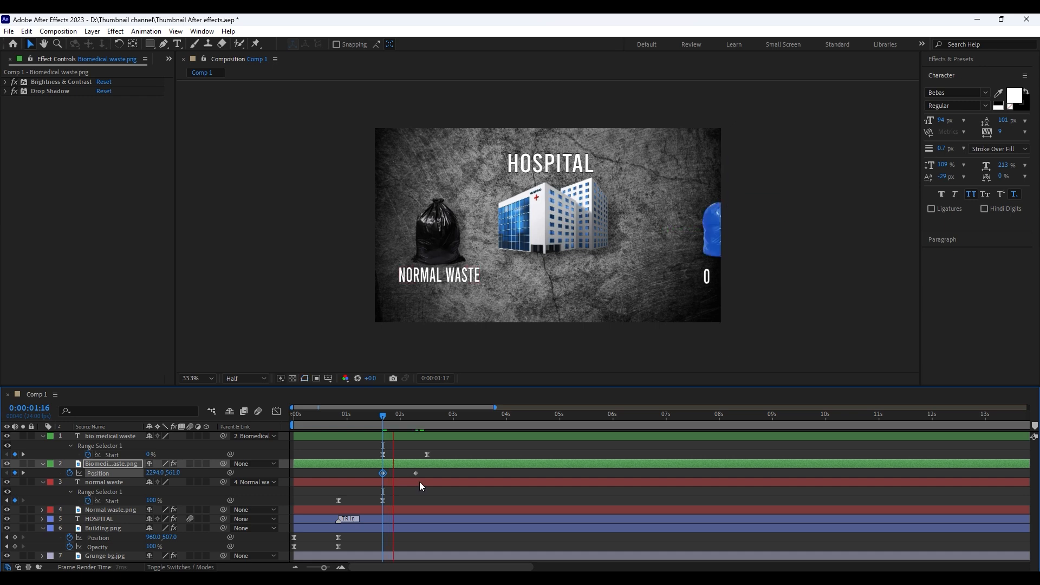
drag(428, 477, 368, 469)
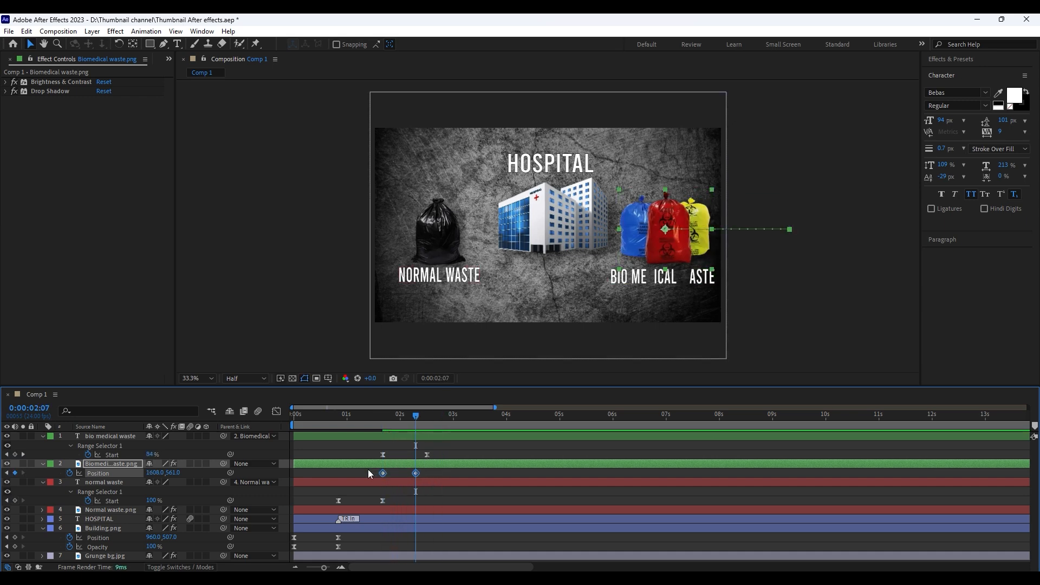
key(F9)
Add a null object to the composition and rename it mover 1
right_click(232, 506)
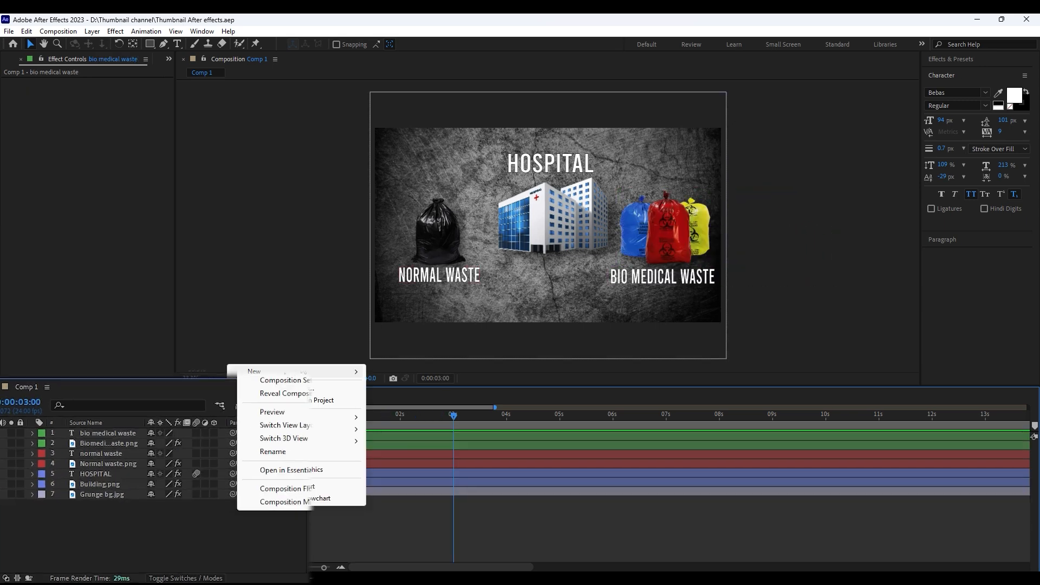
mouse_move(257, 372)
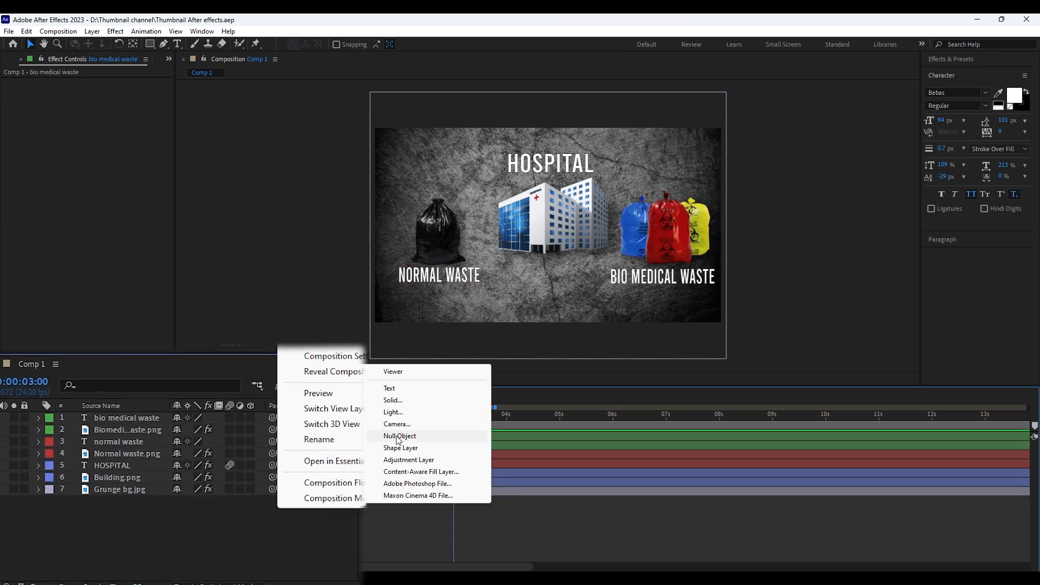
click(397, 438)
key(Return)
text(mover)
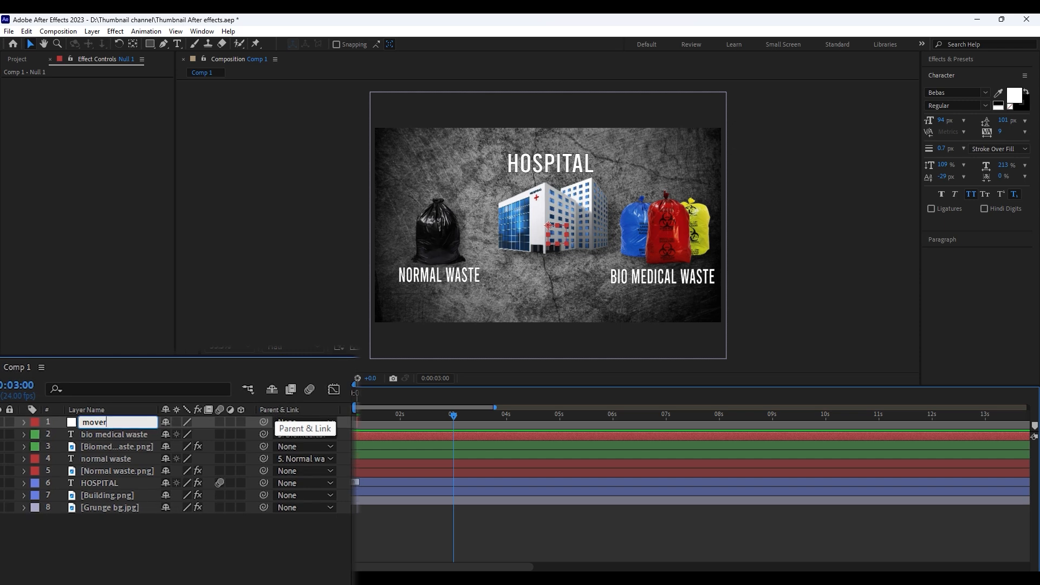
text( 1)
key(Return)
At 0:00:02:17, parent the biomedical waste image, normal waste image and building to mover 1, and the HOSPITAL title to the building
click(363, 450)
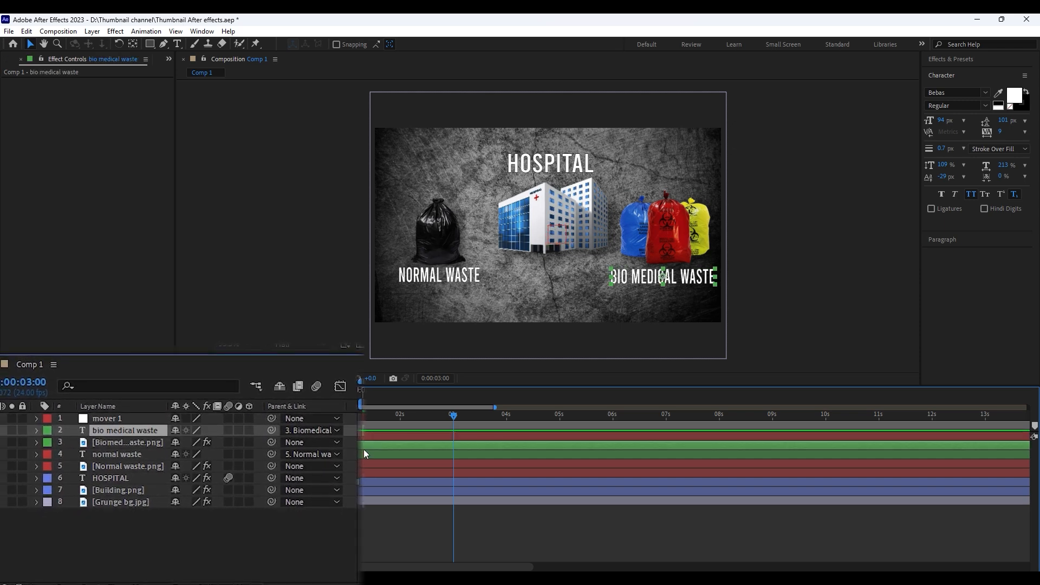
key(u)
drag(454, 416, 438, 418)
click(442, 436)
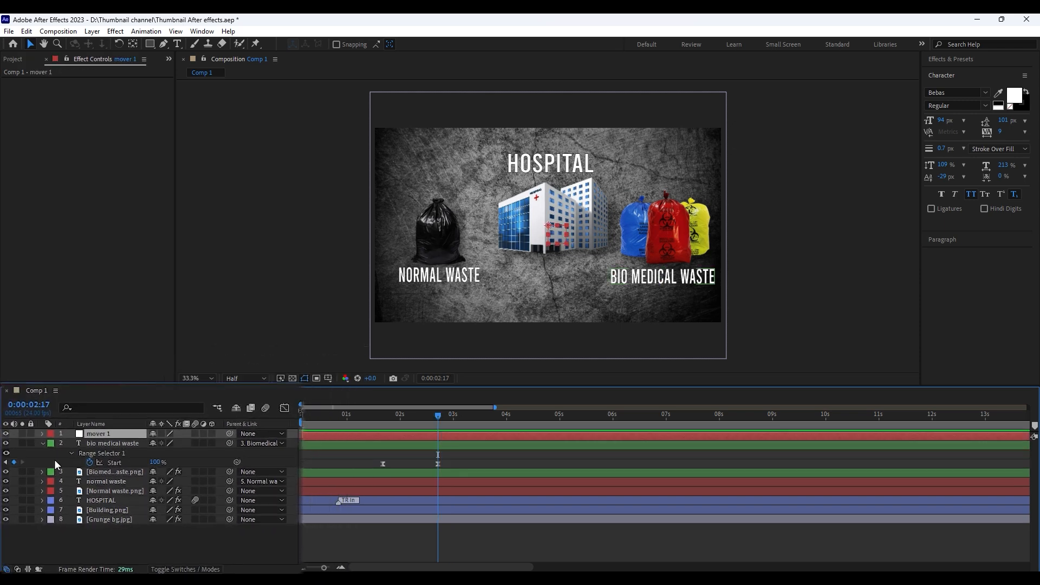
click(109, 472)
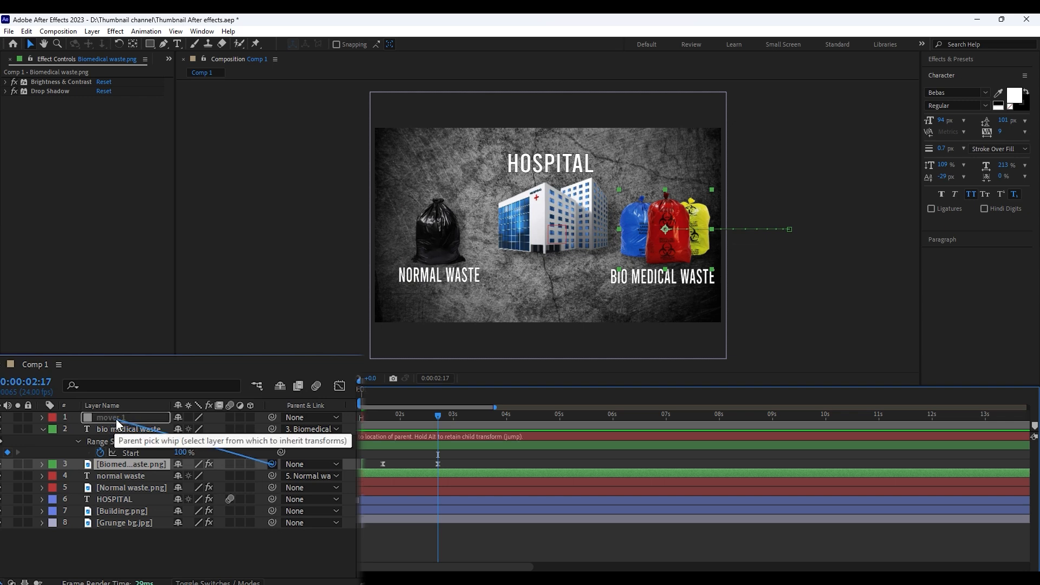
drag(116, 419, 116, 418)
drag(274, 487, 112, 415)
click(132, 499)
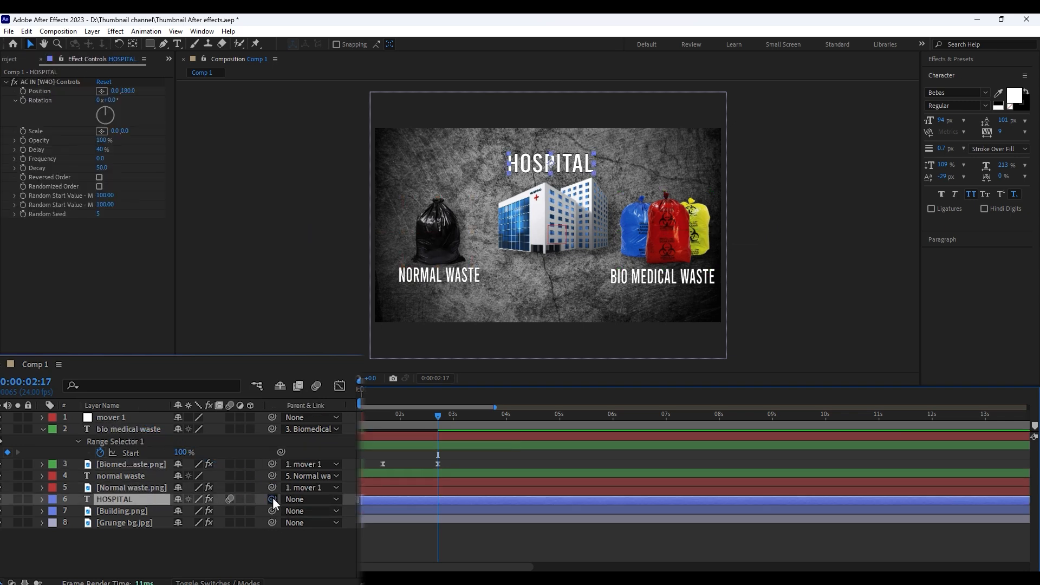
drag(271, 498, 138, 419)
click(245, 537)
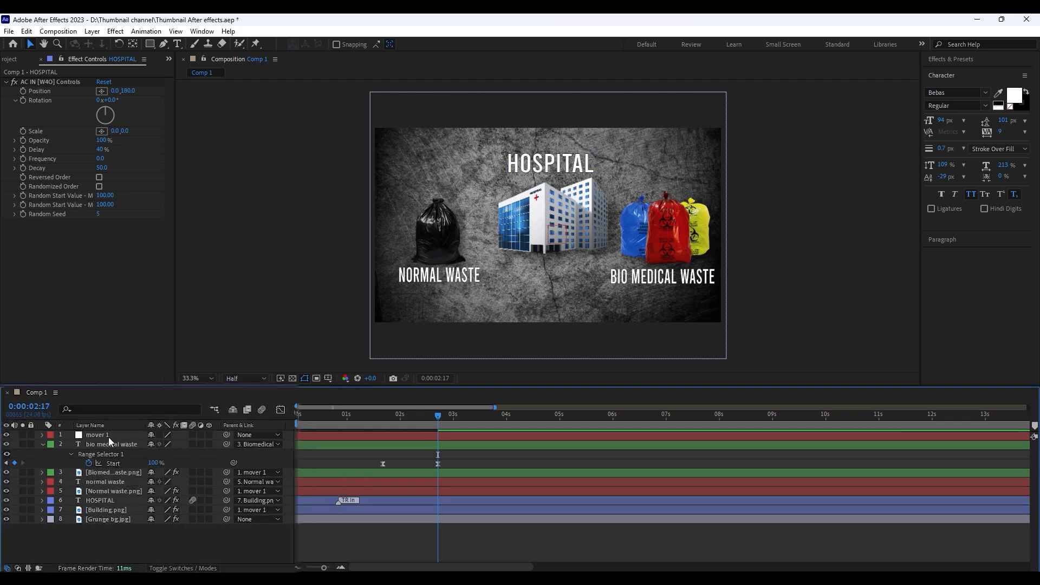
Keyframe mover 1's Position at 0:00:02:17, set it to -280, 540 at 0:00:04:09 and preview the move
click(120, 419)
key(p)
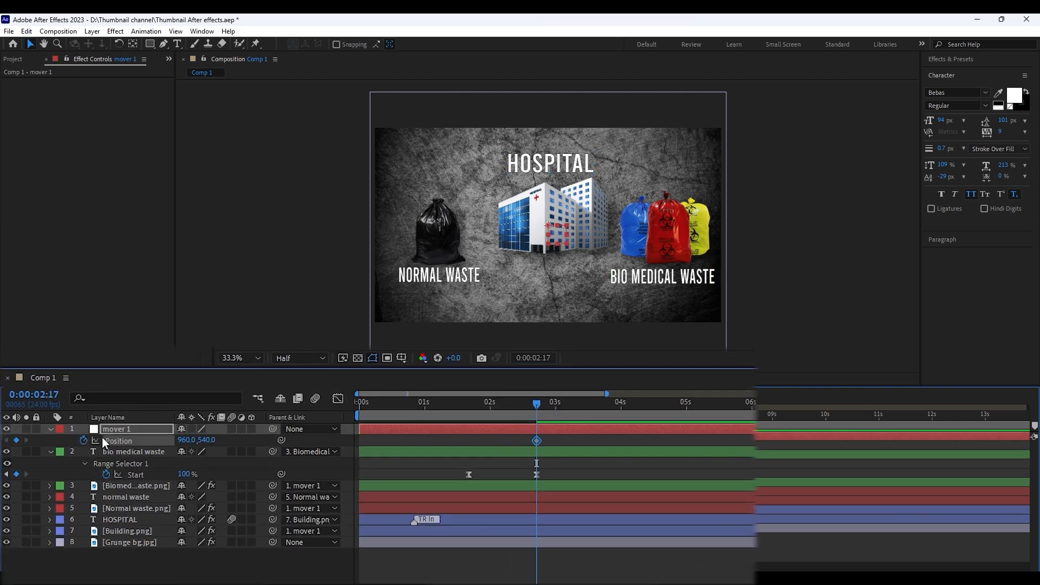
key(space)
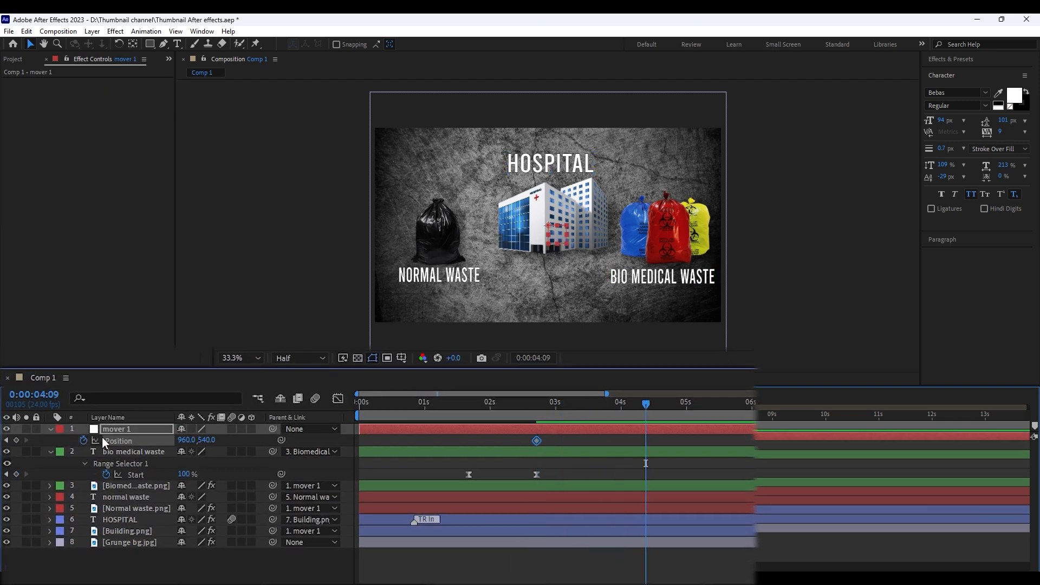
drag(186, 440, 106, 440)
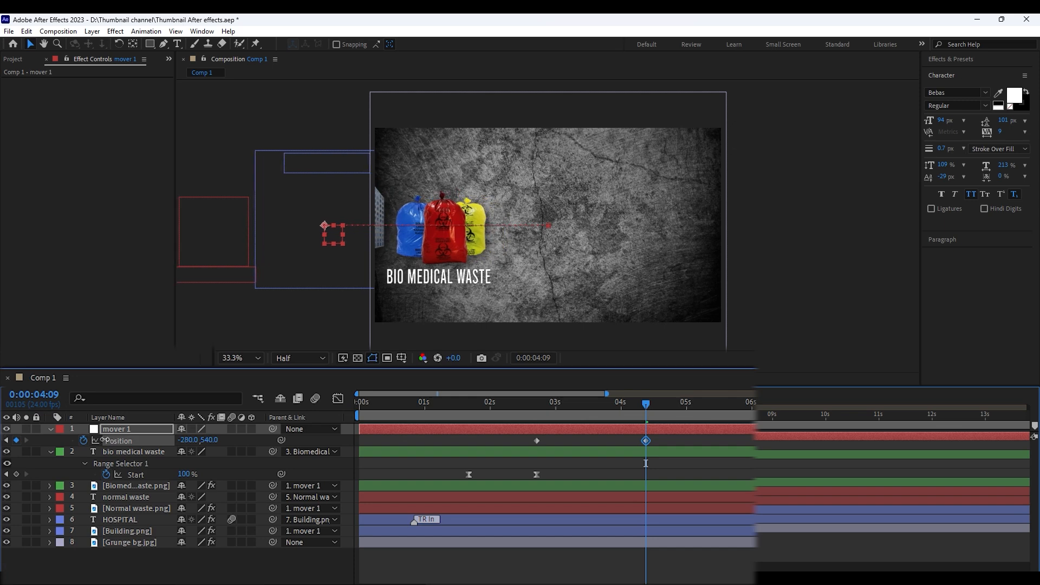
click(532, 405)
key(space)
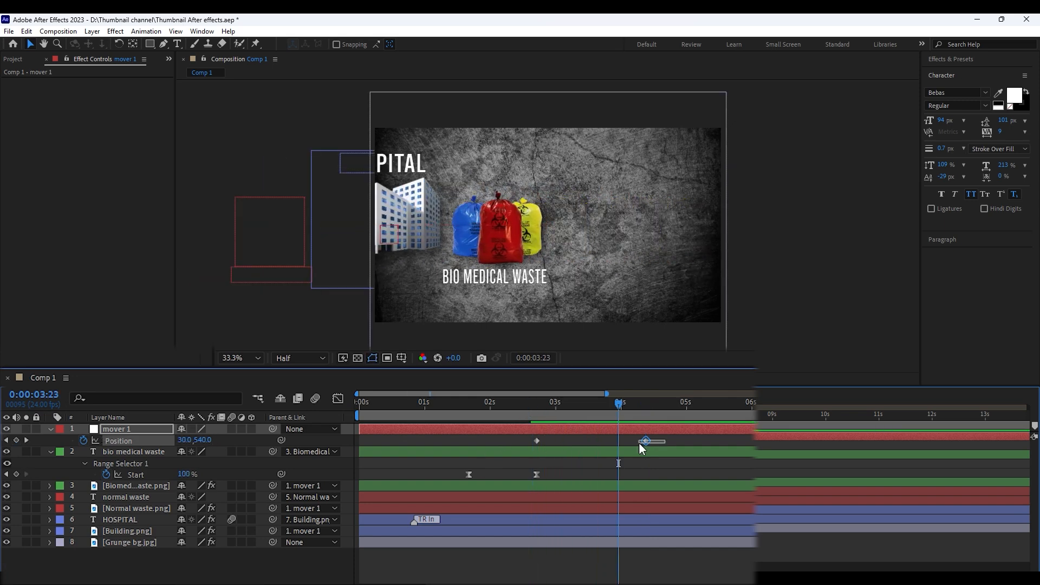
Ease mover 1's Position keyframes and extend the last keyframe's incoming influence in the speed graph for a fast start and slow finish
drag(640, 447, 642, 447)
key(shift+F3)
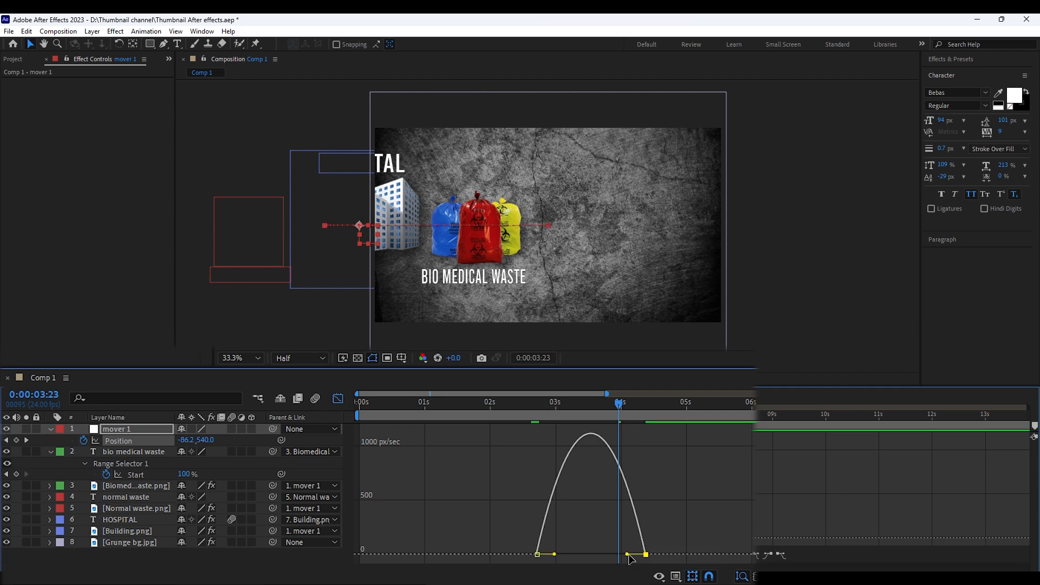
drag(627, 554, 590, 554)
click(523, 405)
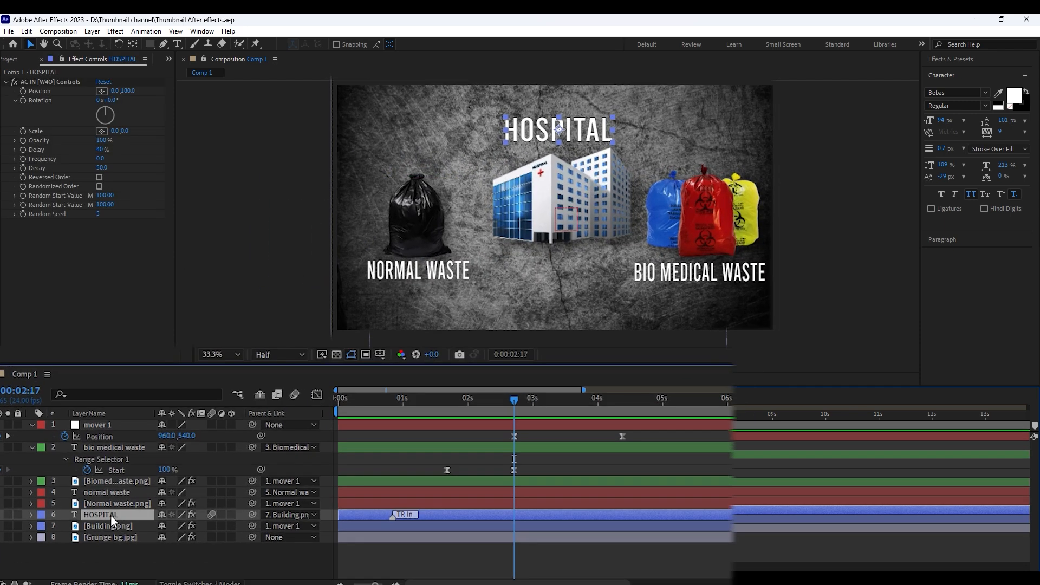
Keyframe the building's Position at 0:00:02:17, move it farther left at 0:00:04:09 until it leaves the frame, and preview
click(120, 527)
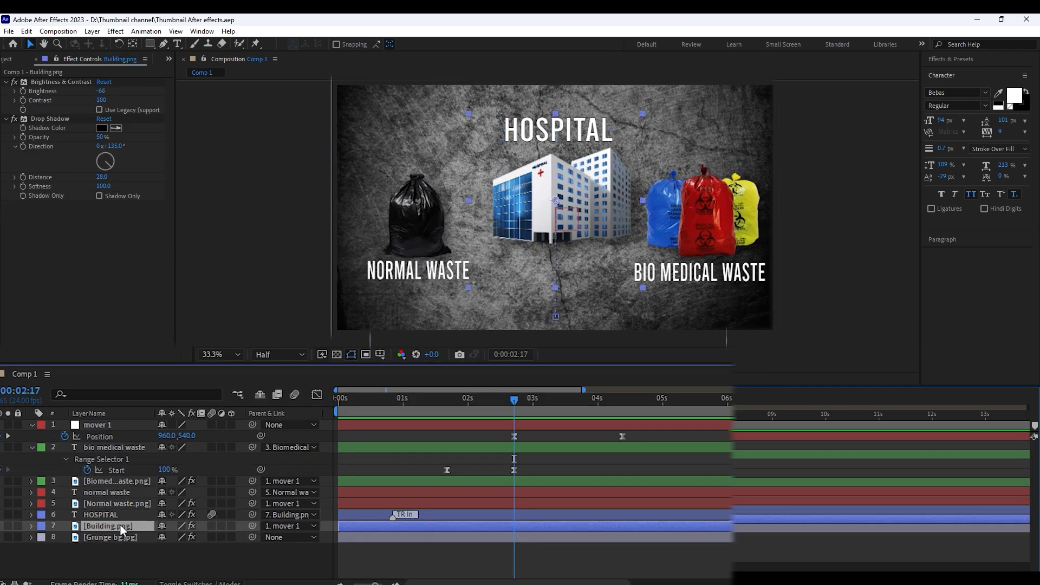
key(p)
key(alt+shift+p)
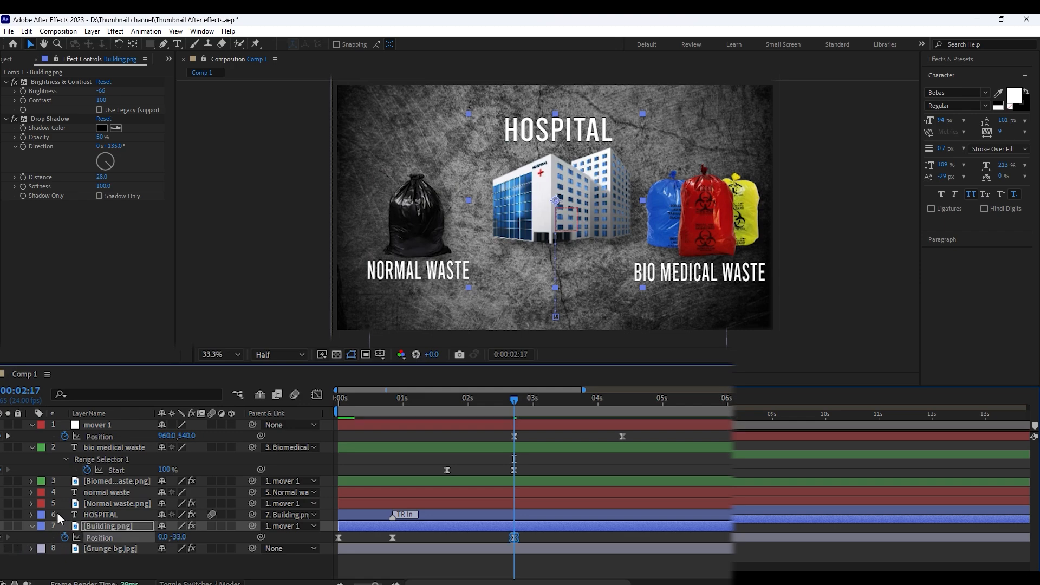
drag(573, 401, 620, 402)
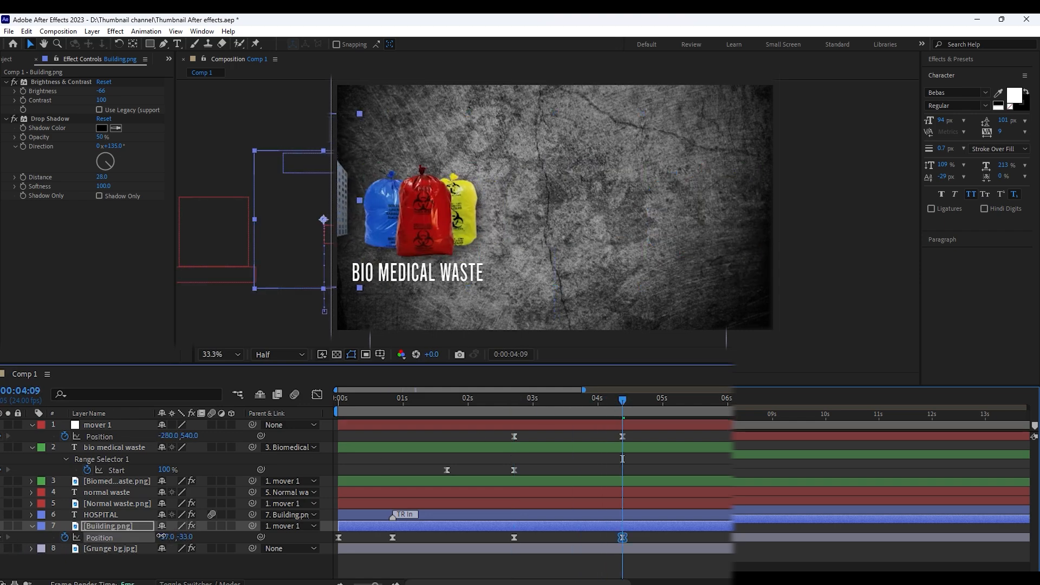
drag(173, 536, 147, 537)
click(455, 404)
key(space)
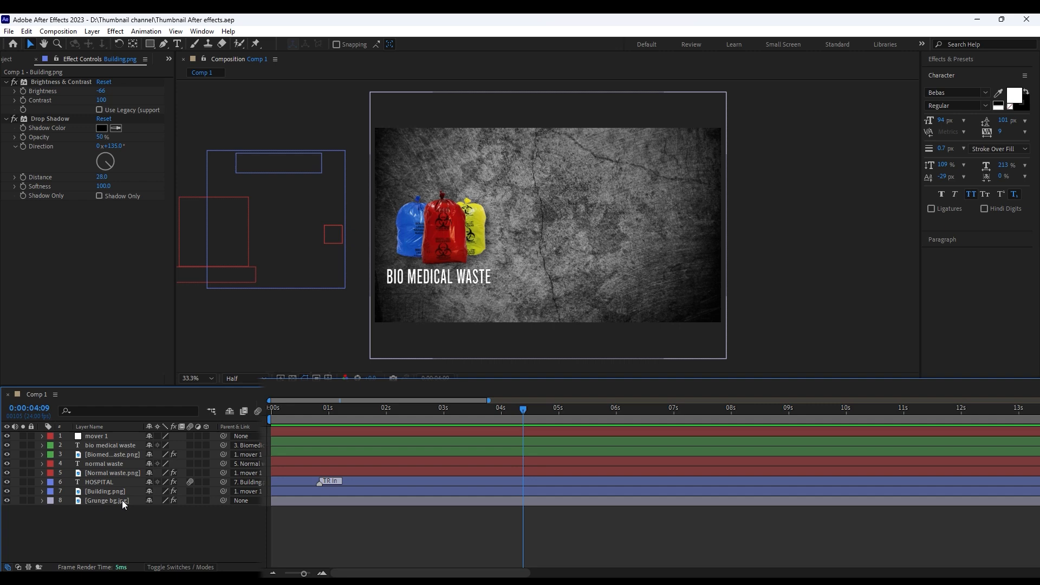
At 0:00:04:09, split the normal waste text and image, HOSPITAL and building layers and delete the parts after that time
drag(122, 499, 126, 467)
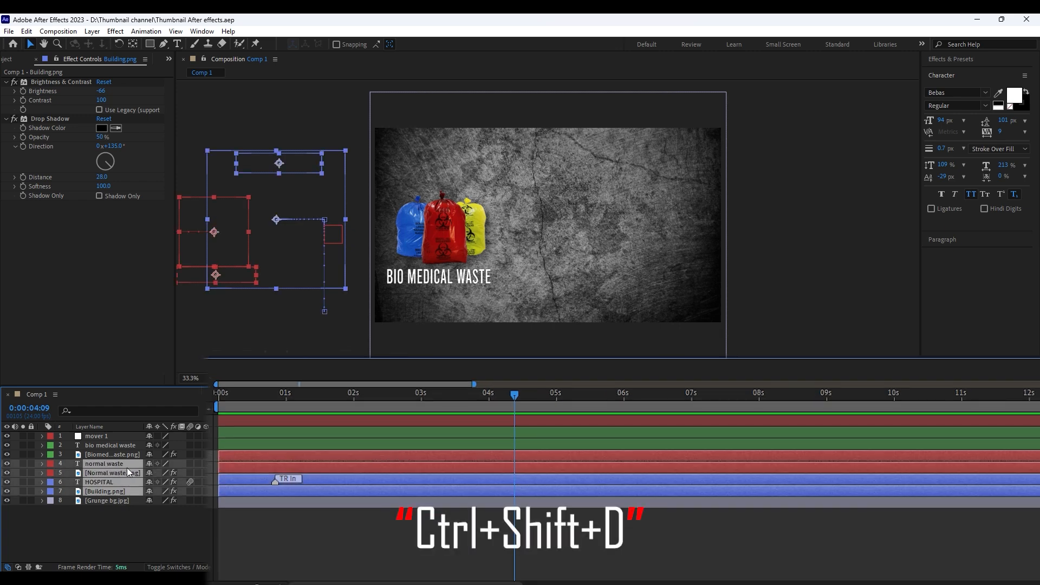
key(ctrl+shift+d)
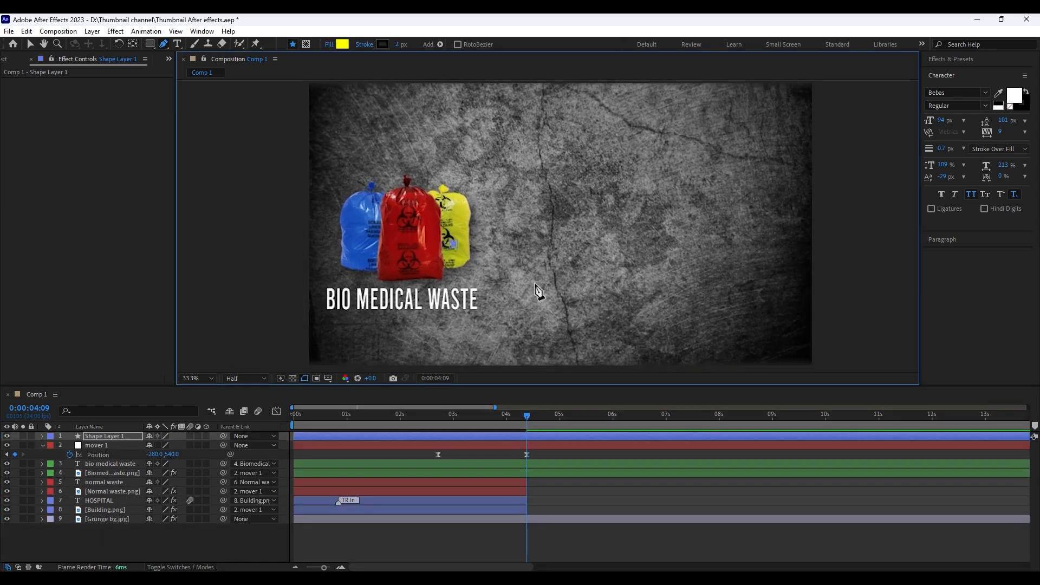
Draw a curved line with the Pen tool from the biomedical waste bags toward the right and remove its fill
drag(535, 283, 574, 284)
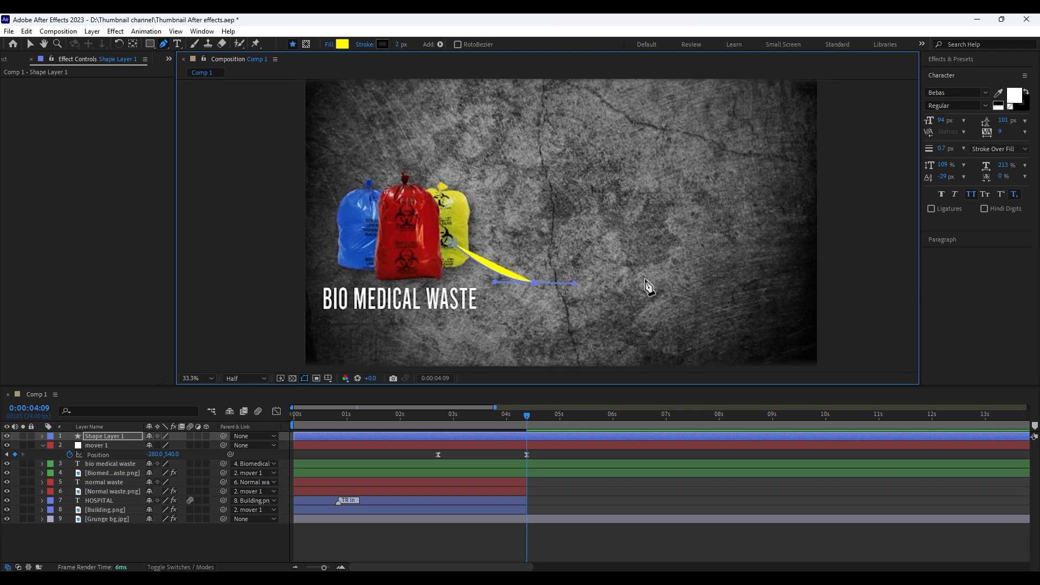
drag(631, 268, 656, 277)
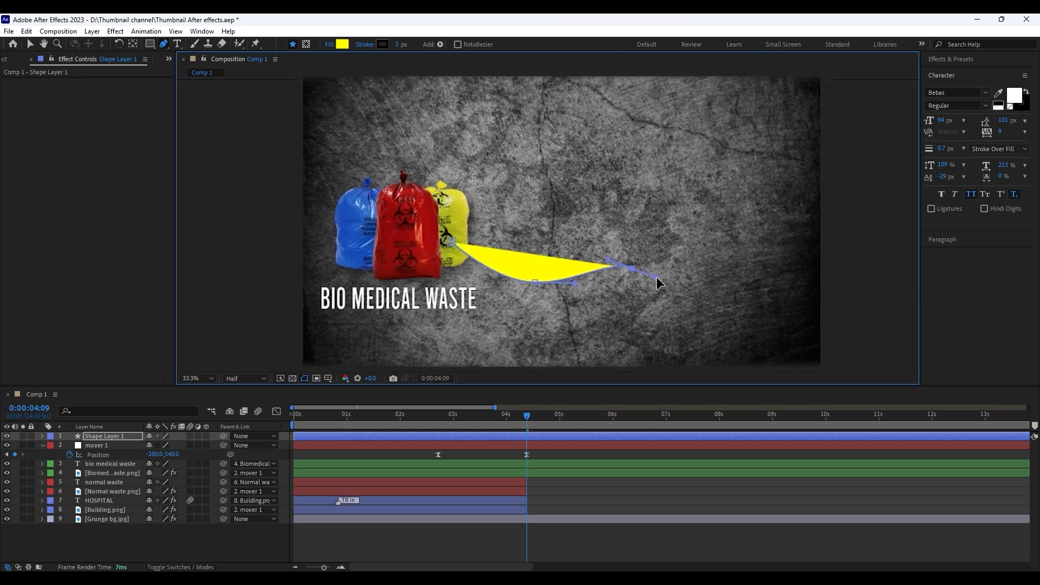
click(328, 44)
click(436, 283)
key(Return)
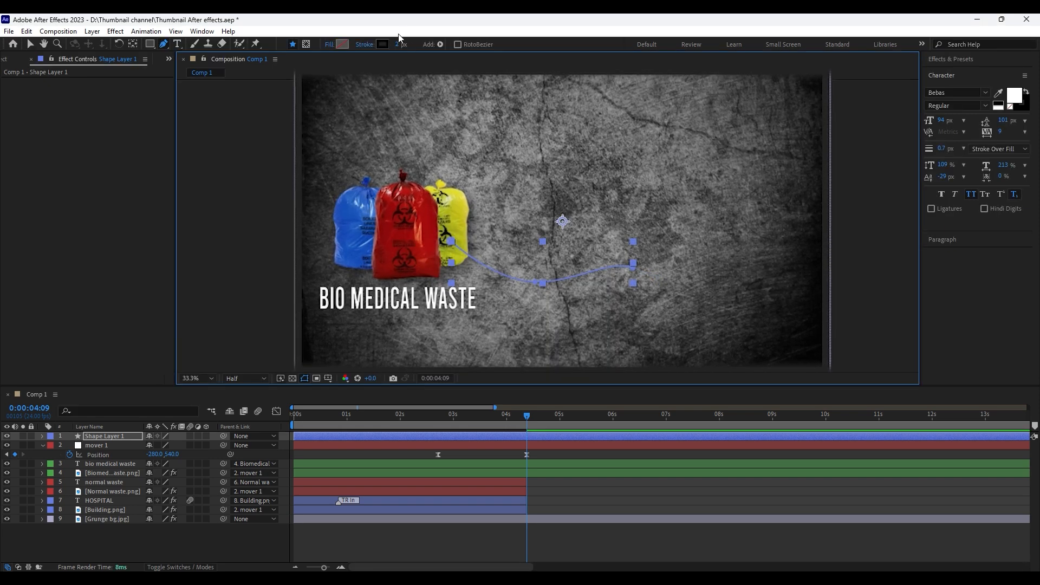
Give the curved line a white stroke 7 px wide
click(382, 45)
click(126, 151)
click(307, 109)
click(398, 45)
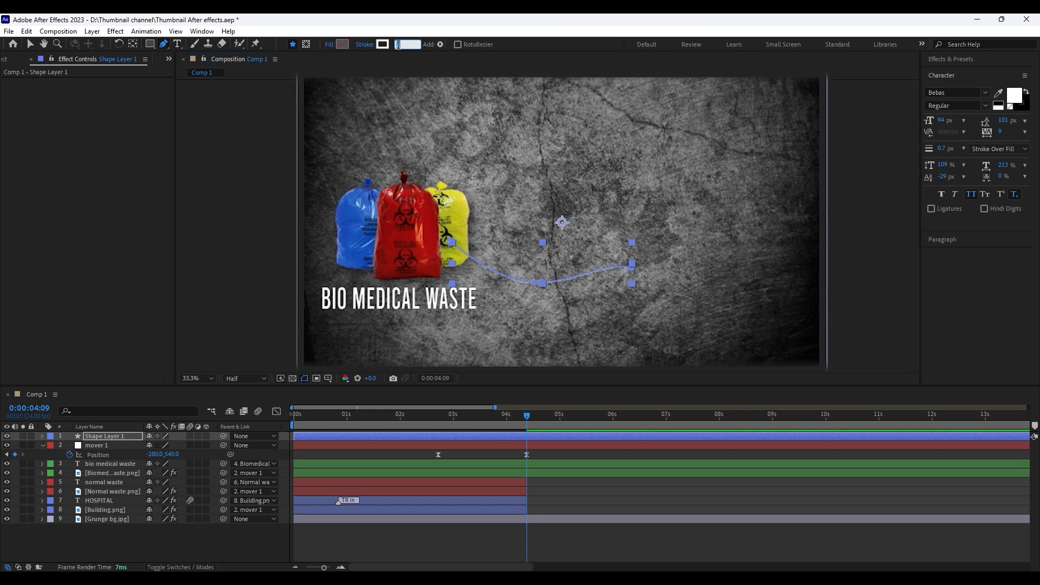
text(7)
key(Return)
click(623, 536)
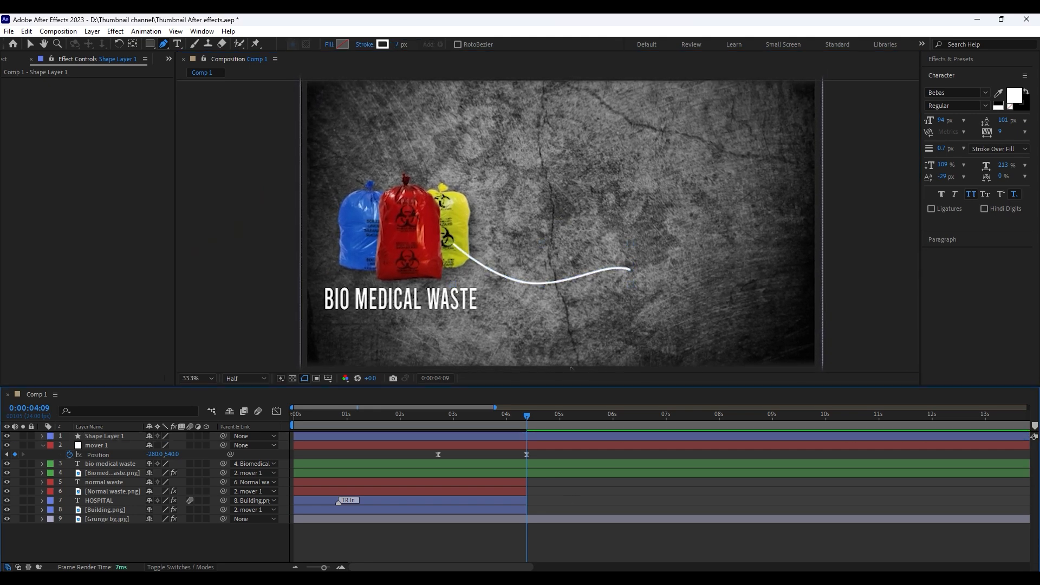
Select the curved line and move its layer directly below the biomedical waste image in the layer stack
click(30, 45)
click(604, 274)
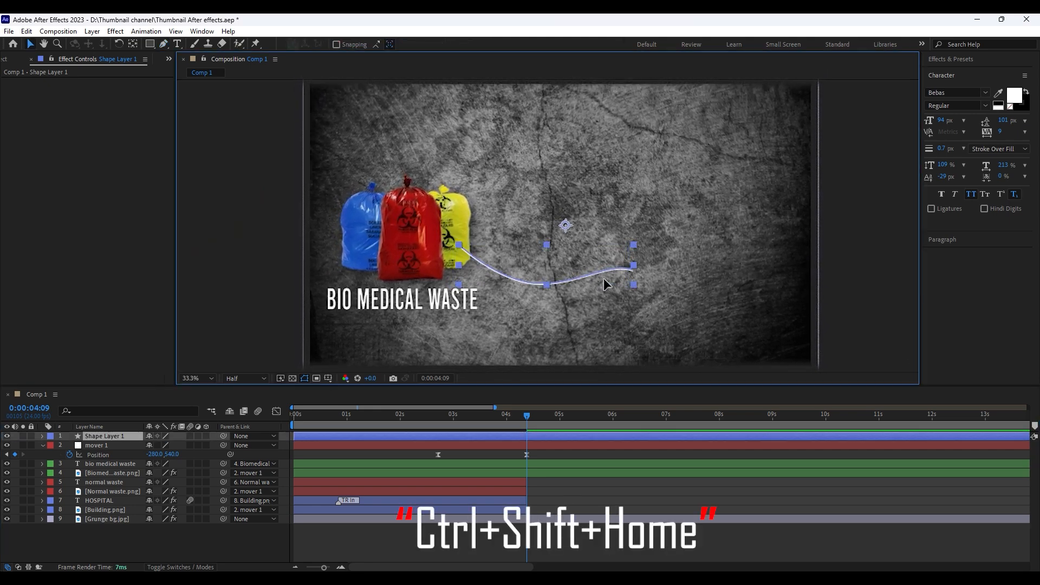
click(605, 458)
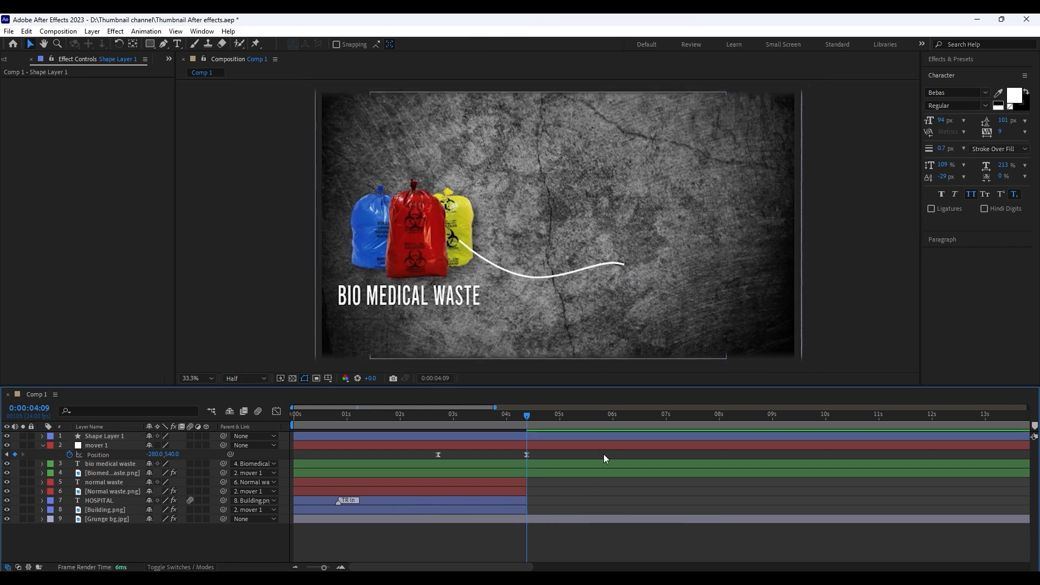
drag(96, 435, 101, 467)
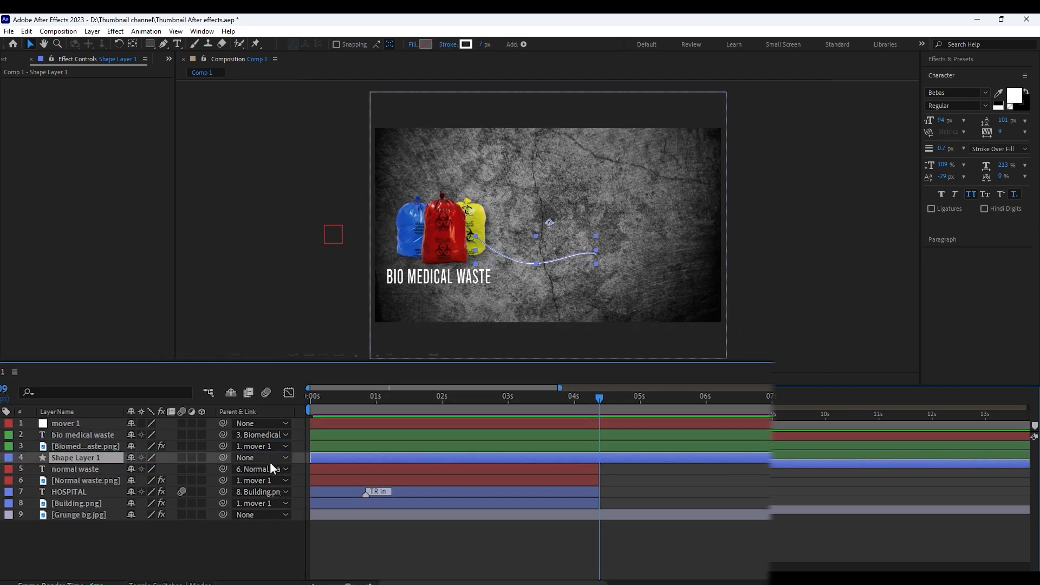
click(646, 476)
Draw a second white curve rising to the right from the bags, place its layer below the biomedical waste image and adjust the lower curve
key(g)
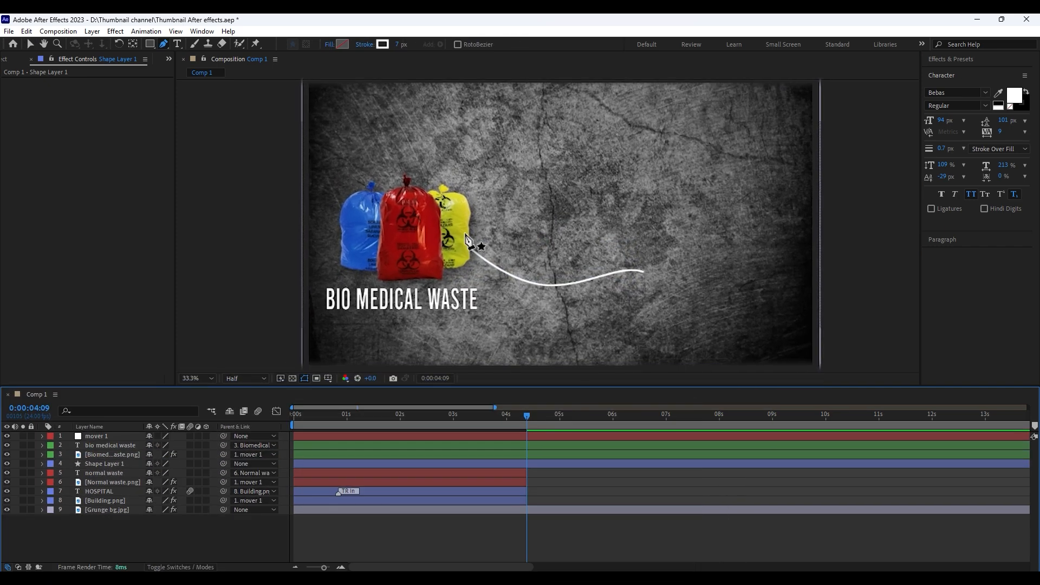
click(465, 235)
drag(557, 204, 642, 180)
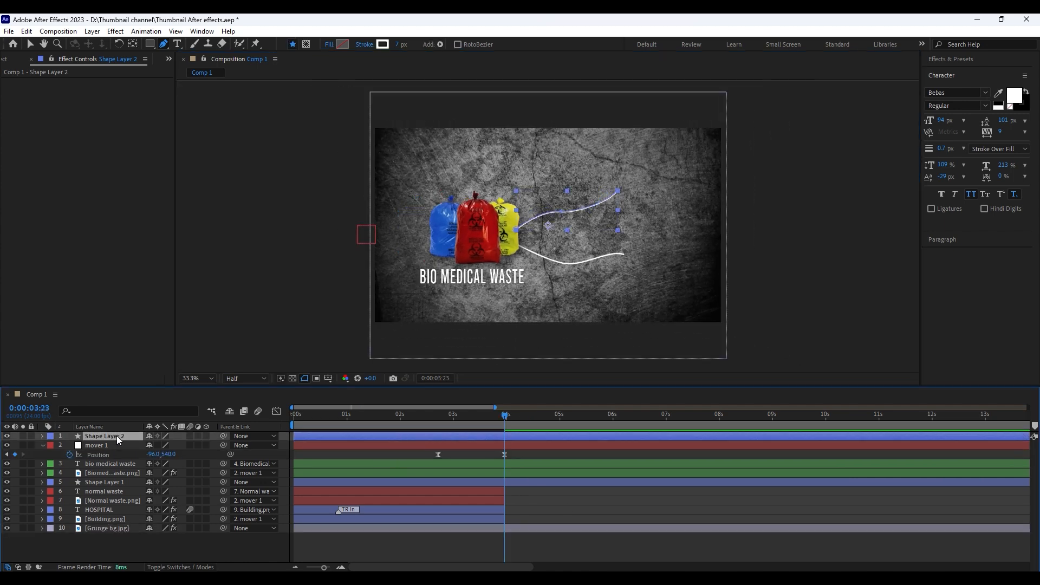
drag(118, 440, 114, 473)
key(v)
click(588, 261)
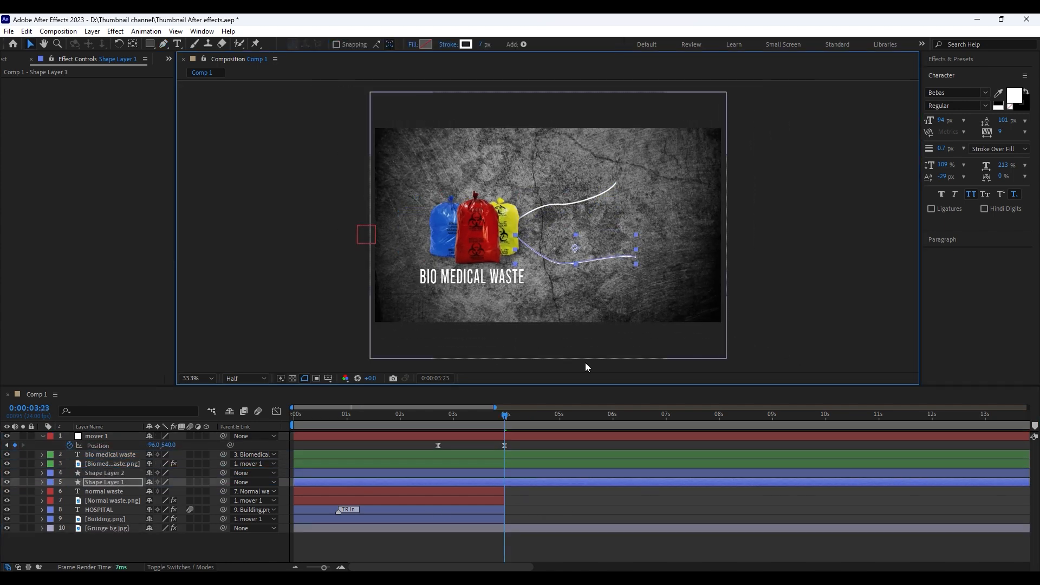
click(582, 432)
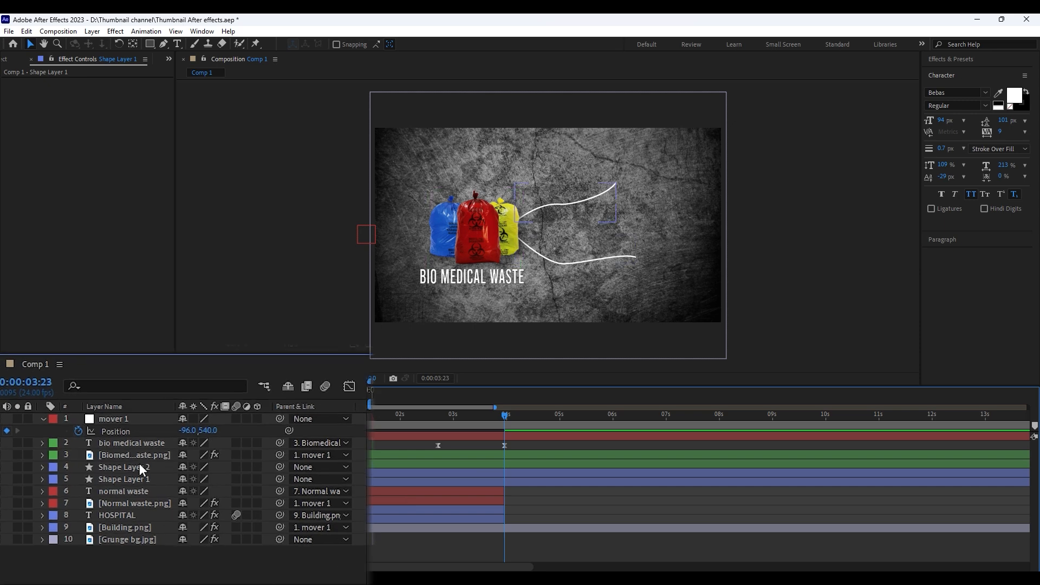
Parent both curve layers to mover 1 and trim their start to 0:00:02:17
click(116, 472)
shift+click(113, 482)
drag(136, 431, 128, 421)
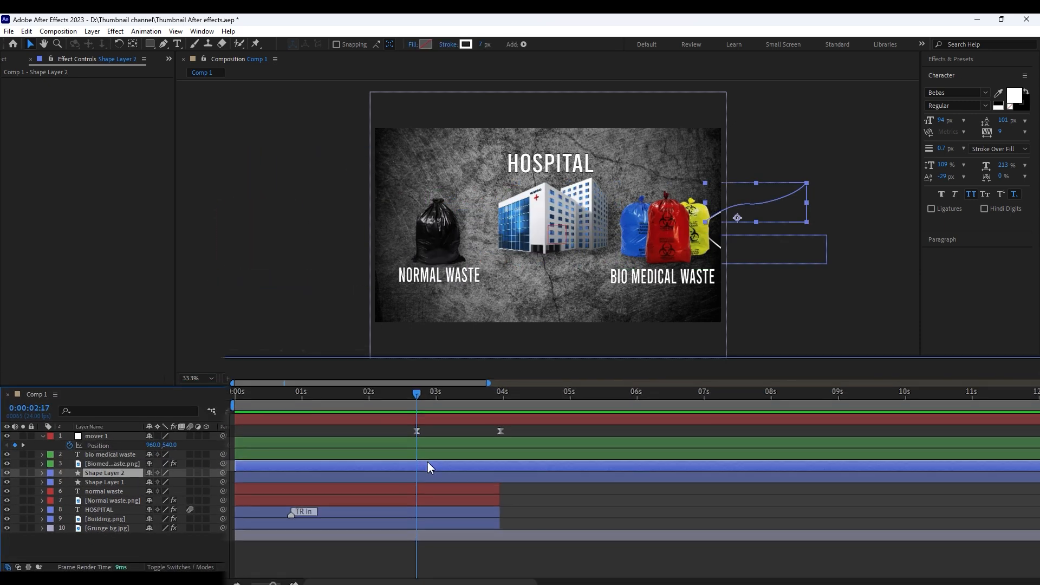
key(alt+[)
click(432, 477)
key(alt+[)
click(554, 511)
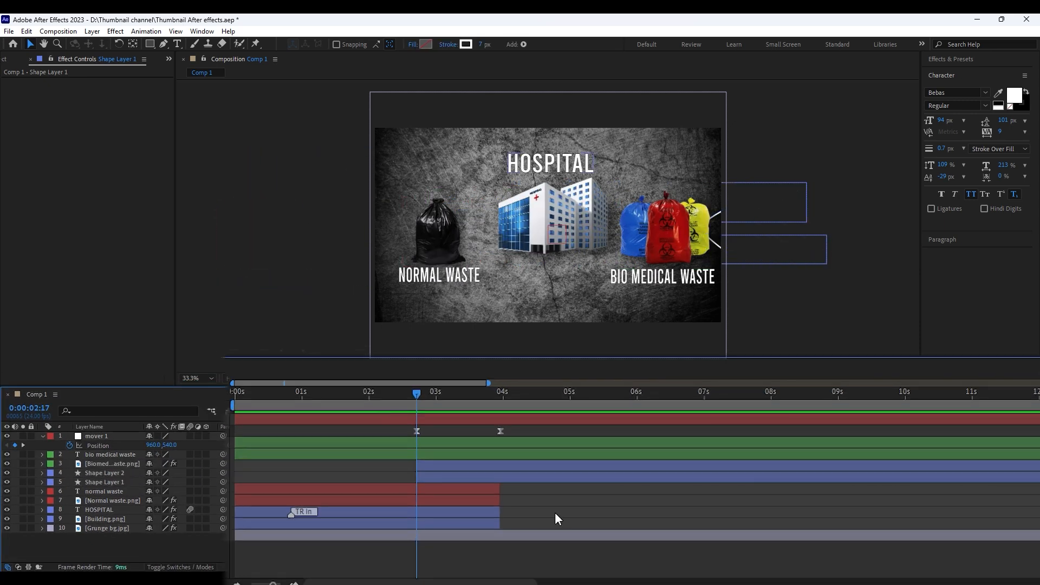
Add dashes to the upper curve's stroke and set the Dash value to 30
click(111, 467)
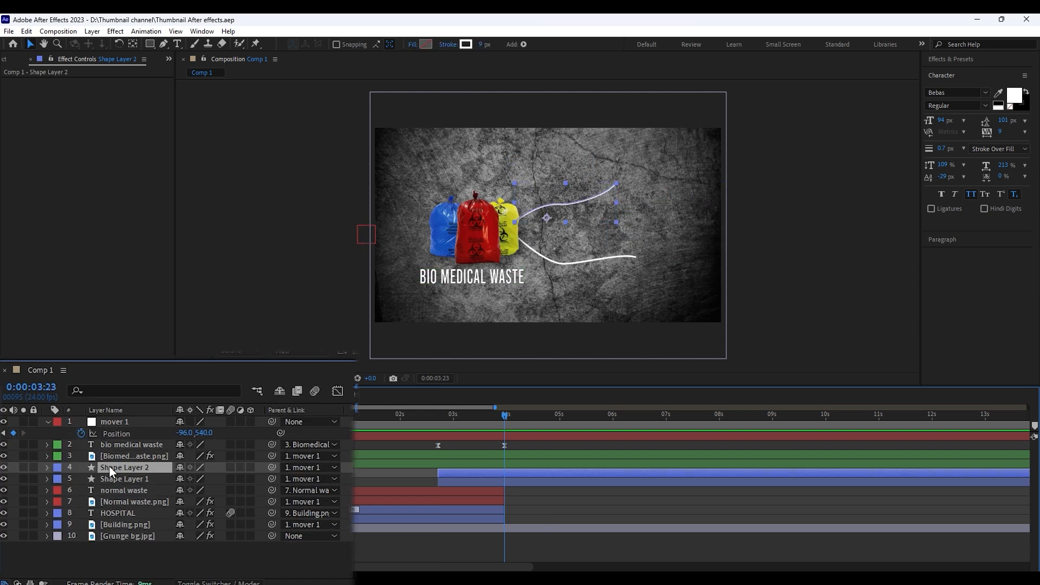
click(47, 467)
scroll(61, 466, down, 1)
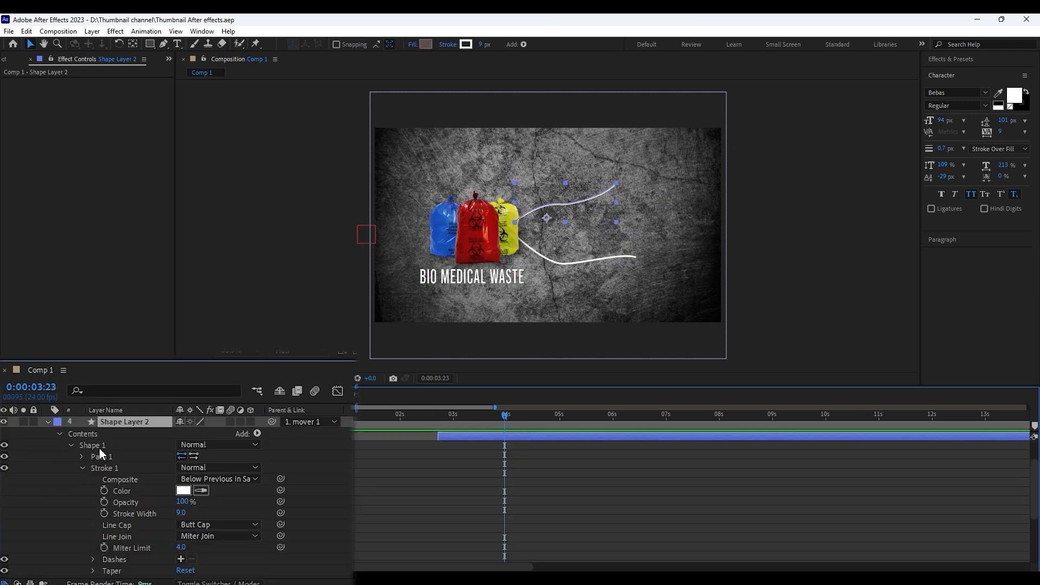
scroll(97, 466, up, 3)
scroll(67, 489, down, 5)
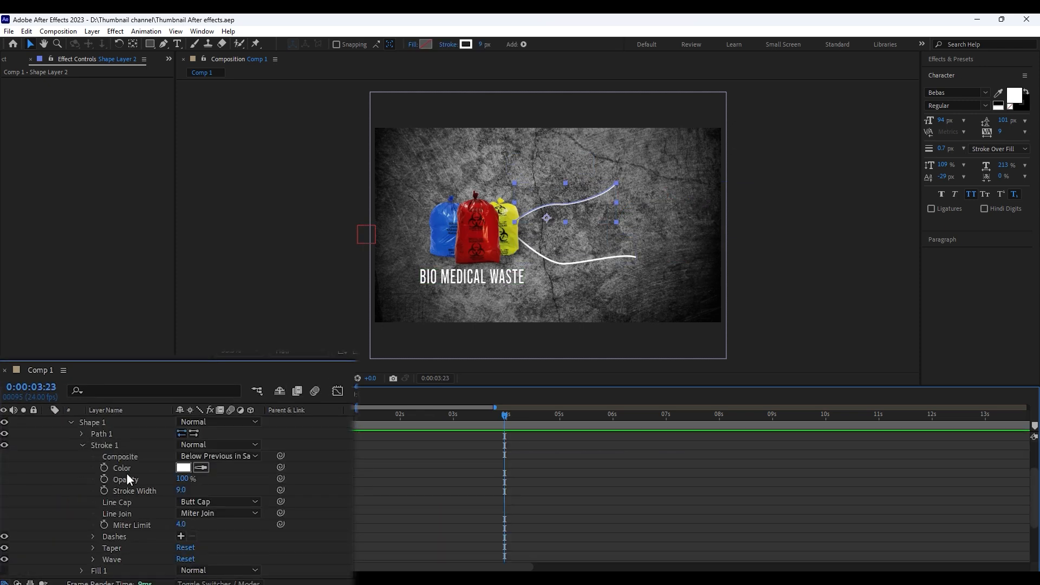
click(180, 536)
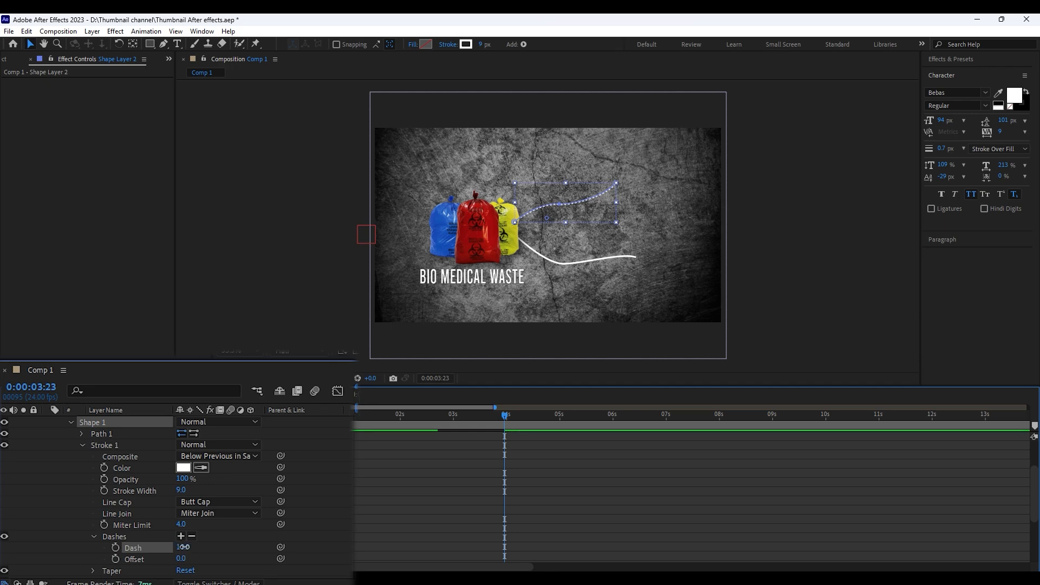
click(184, 547)
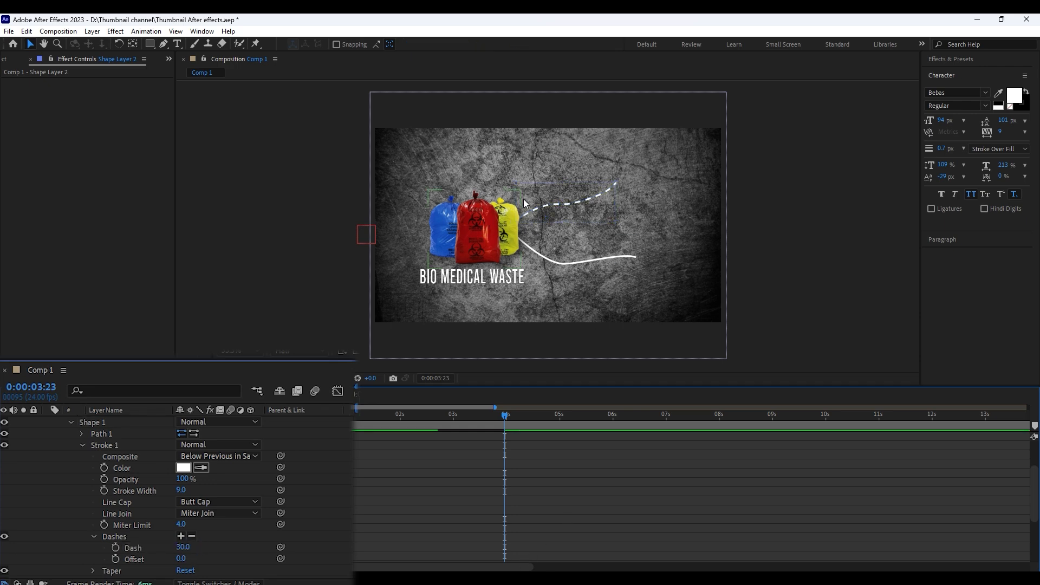
Make the lower curve's stroke dashed as well, with a Dash value of 30
scroll(71, 479, up, 5)
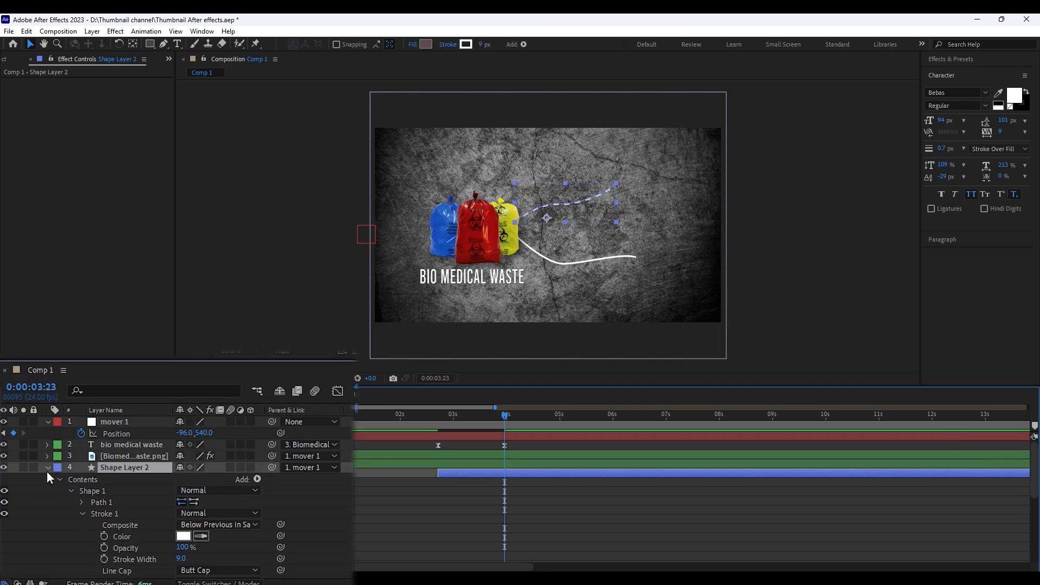
click(46, 468)
click(46, 478)
scroll(86, 508, down, 3)
click(181, 548)
click(184, 558)
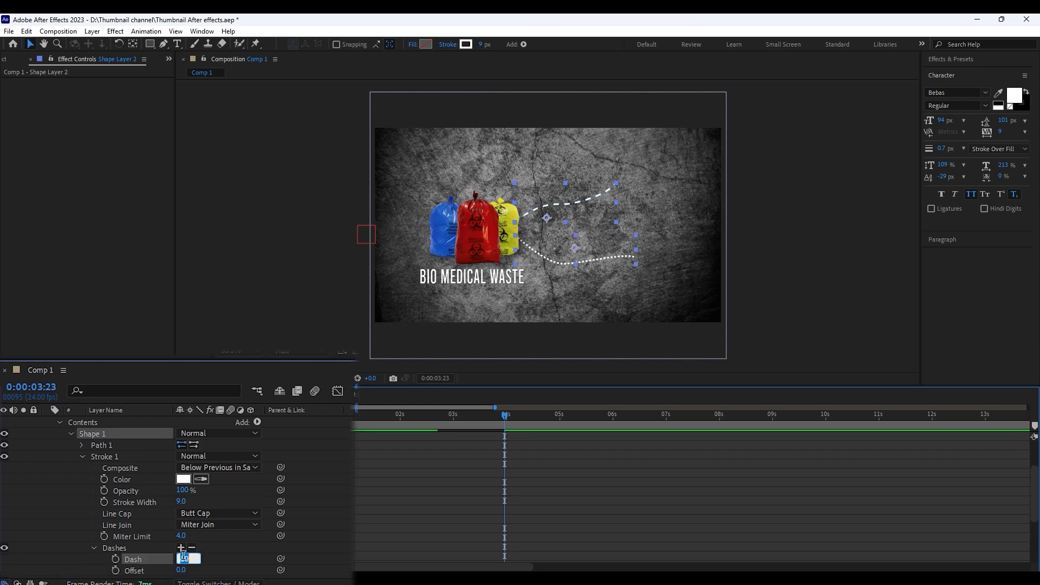
click(506, 509)
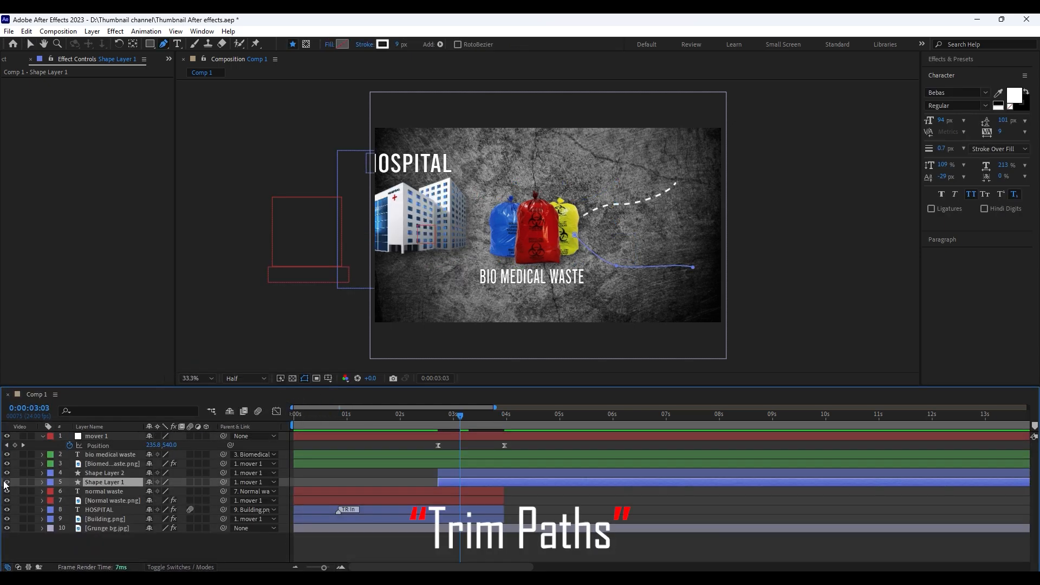
Add Trim Paths to the lower curve and keyframe End from 0% at 0:00:02:17 to 100% at 0:00:03:13
click(42, 482)
click(211, 445)
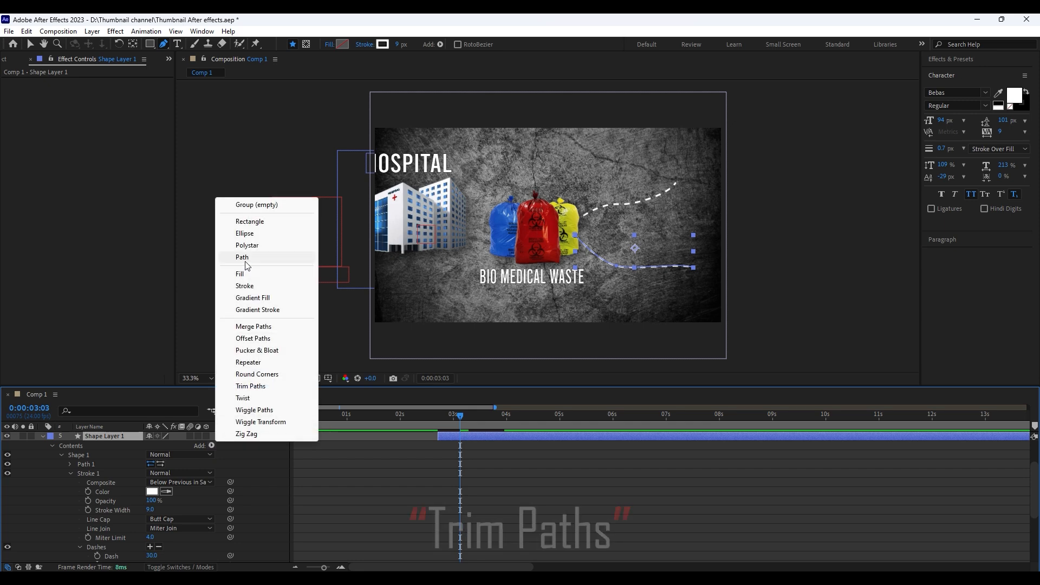
click(250, 386)
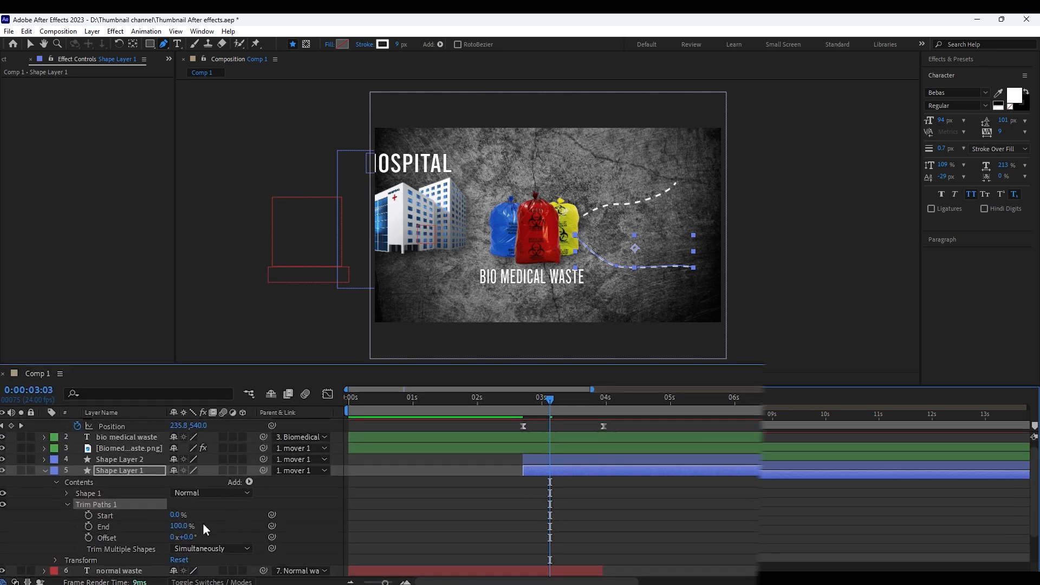
drag(549, 402, 533, 405)
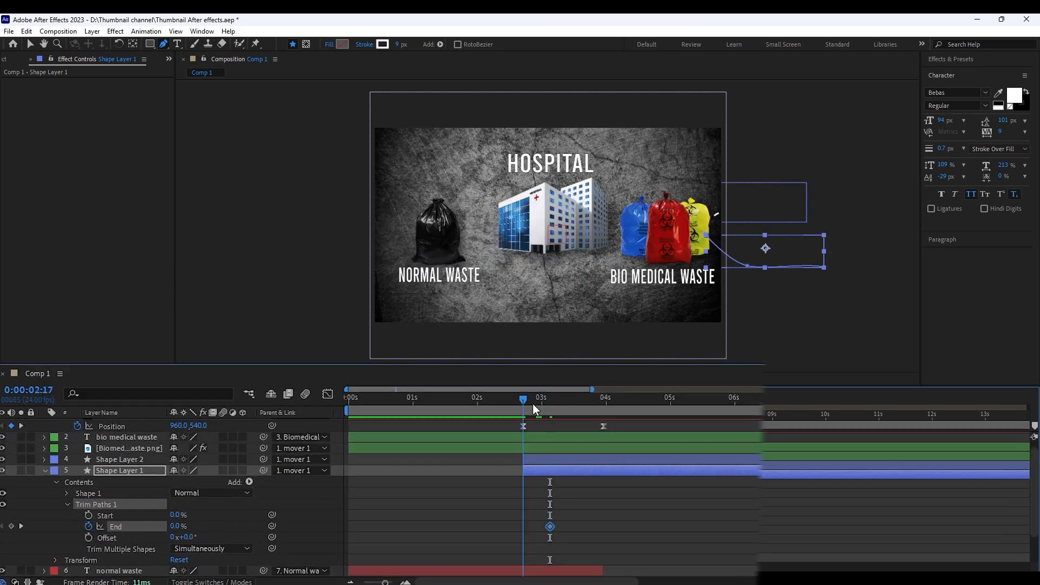
key(shift+Page_Down)
key(shift+Page_Down)
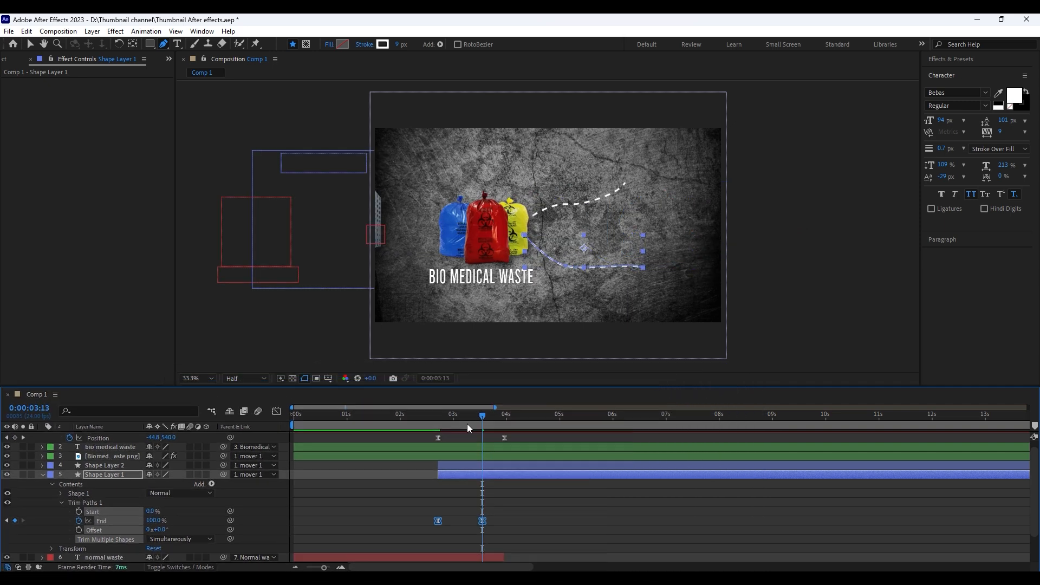
At 0:00:03:23, draw a circle at the end of the lower dashed curve and fill it with yellow
key(shift+Page_Down)
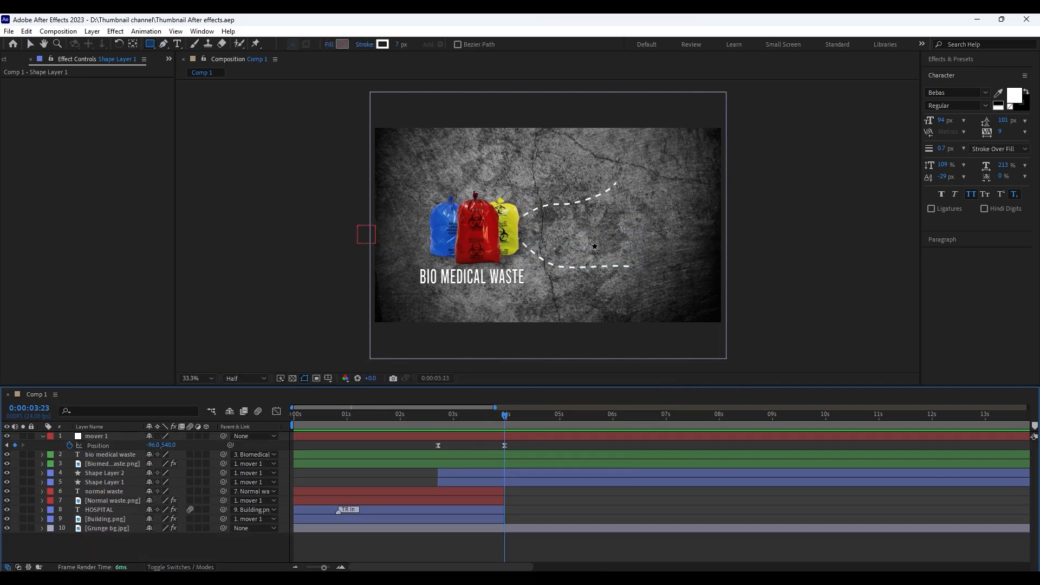
drag(626, 234, 705, 319)
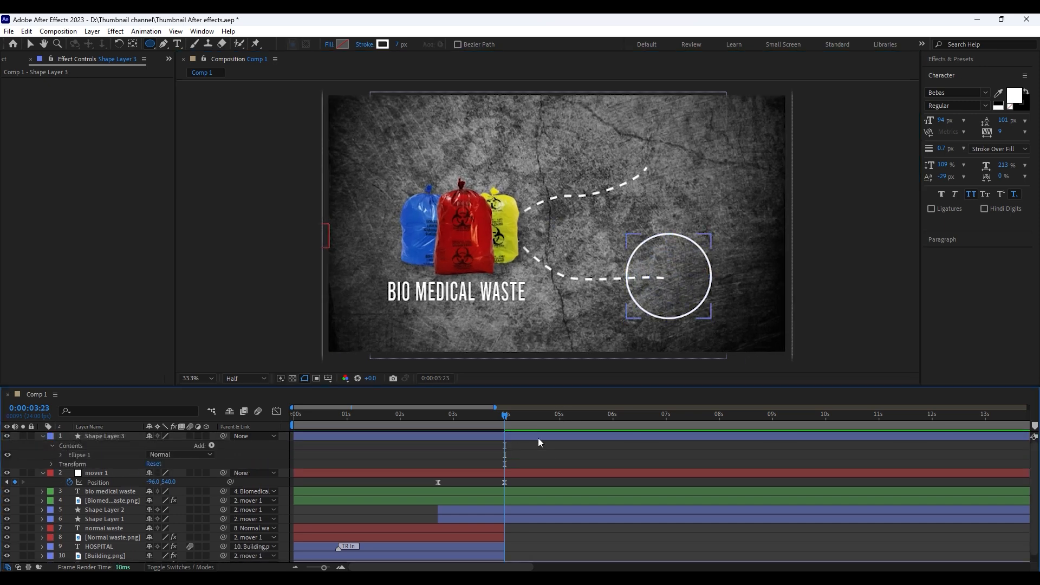
click(364, 44)
click(342, 44)
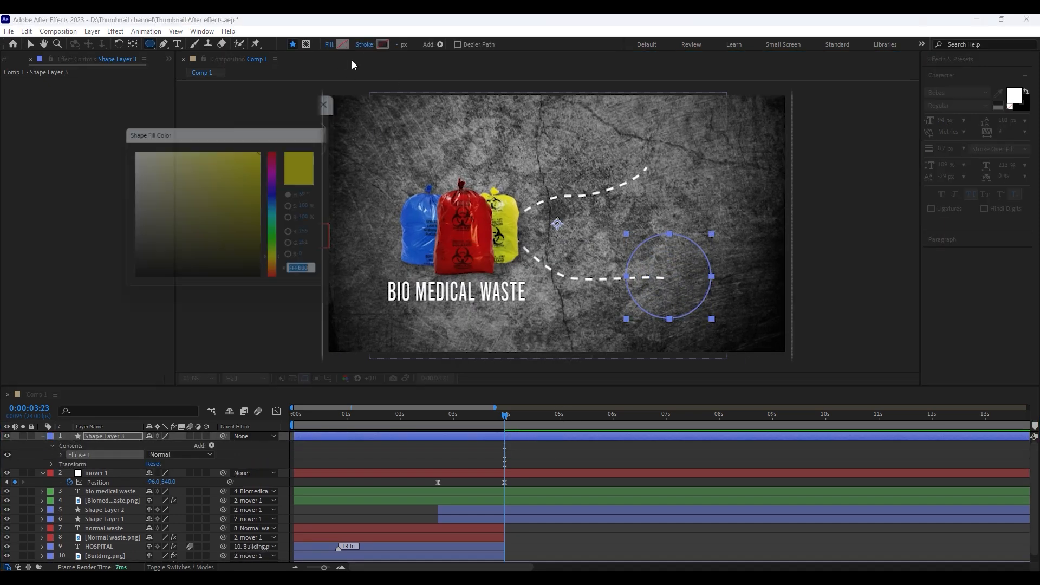
click(363, 149)
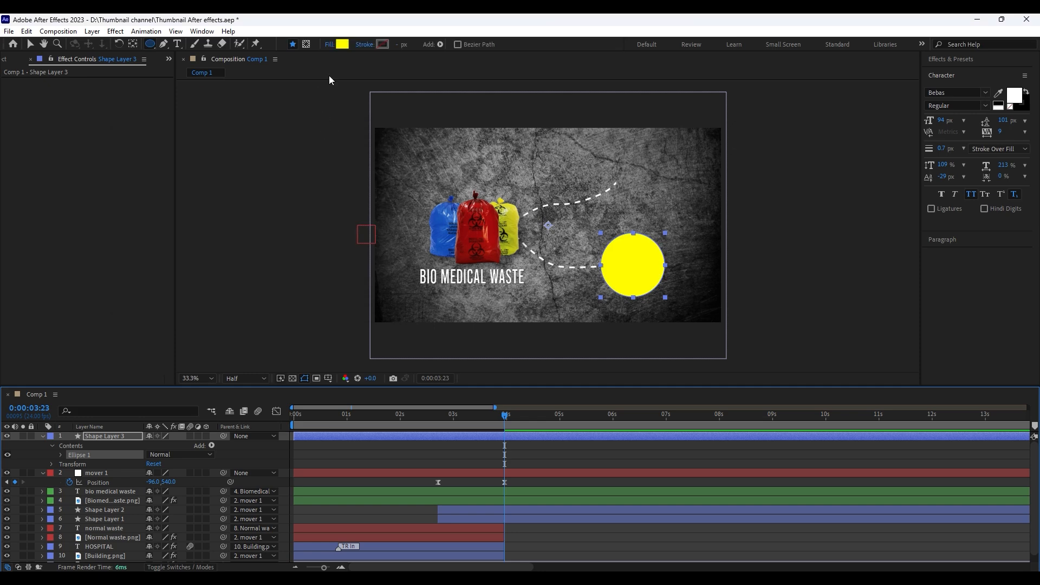
Give the yellow circle a black outline 4 px wide
click(382, 43)
click(363, 149)
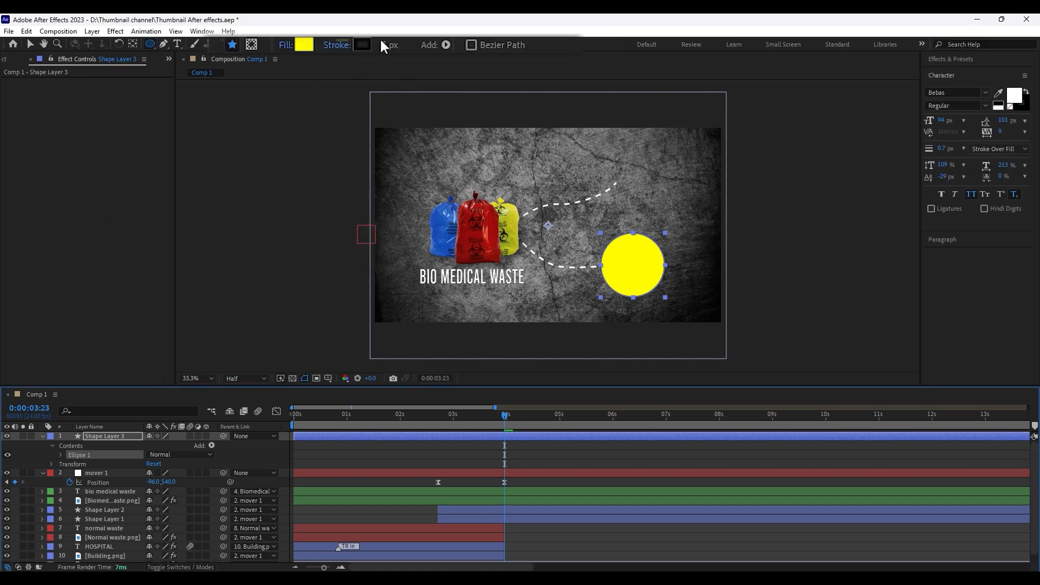
click(391, 44)
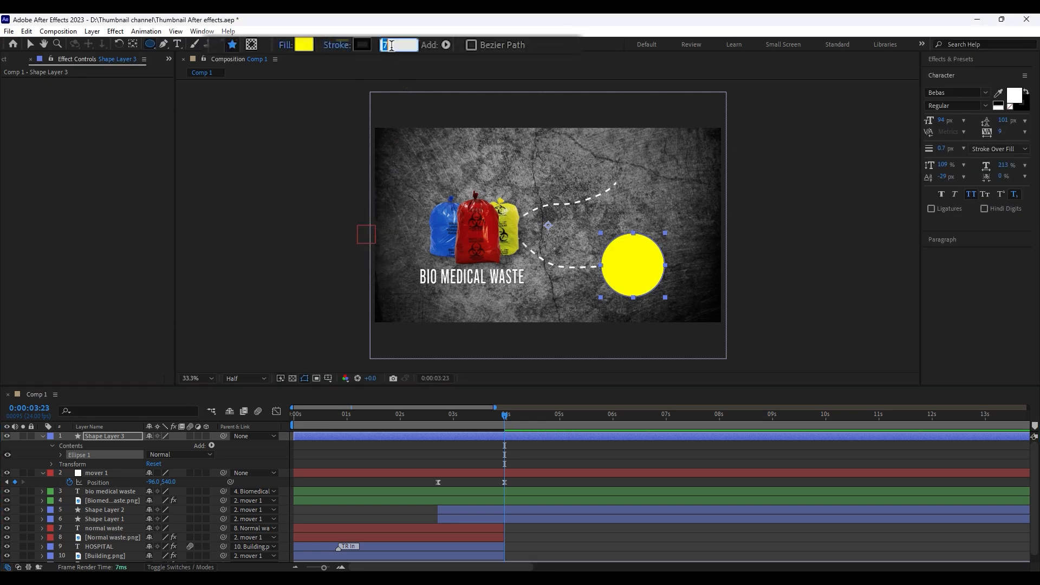
click(606, 480)
Search the effects for "glow" and apply the Stylize Glow effect to the yellow circle layer
click(955, 61)
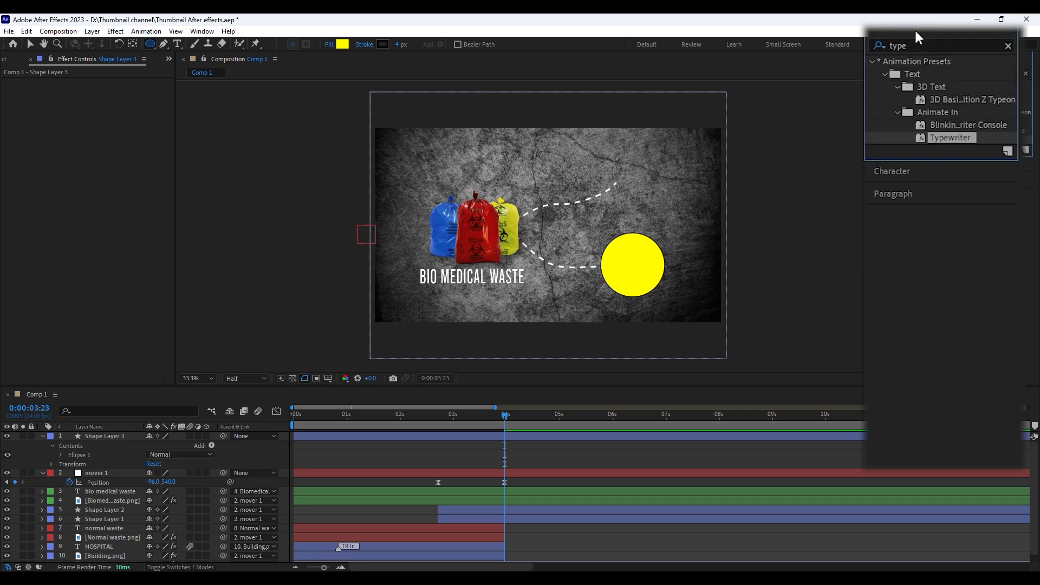
double_click(899, 46)
text(glow)
drag(928, 163, 544, 436)
click(541, 431)
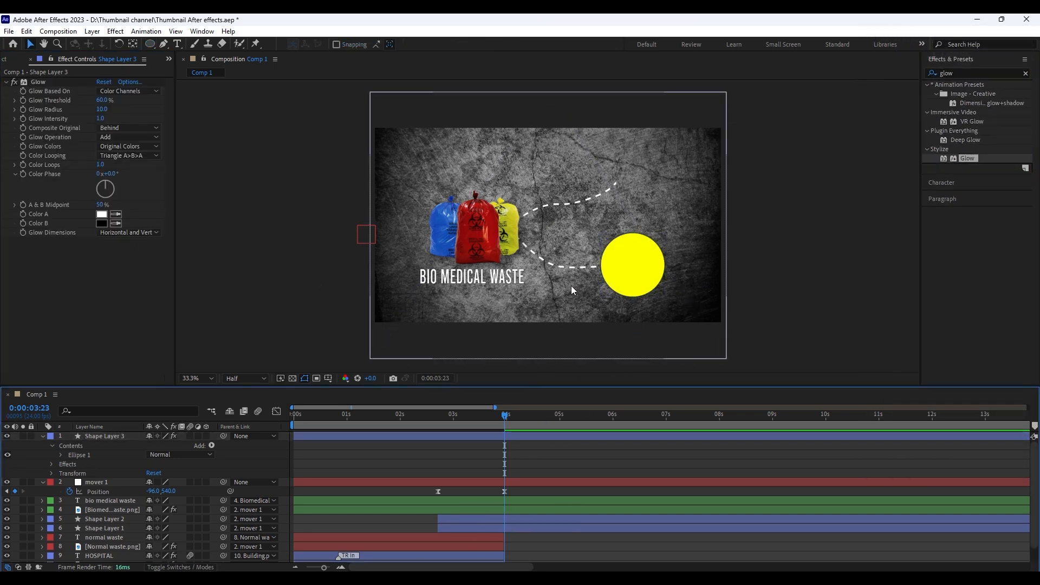
Set the yellow circle's Glow Threshold to 52.2% and Glow Radius to 116
drag(103, 101, 169, 117)
click(611, 423)
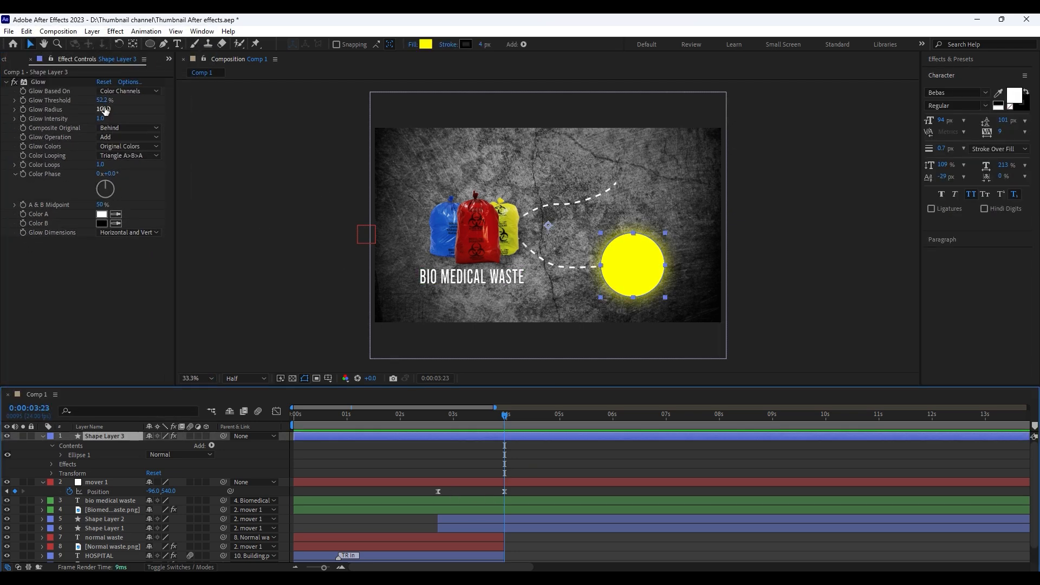
drag(103, 110, 113, 111)
click(536, 470)
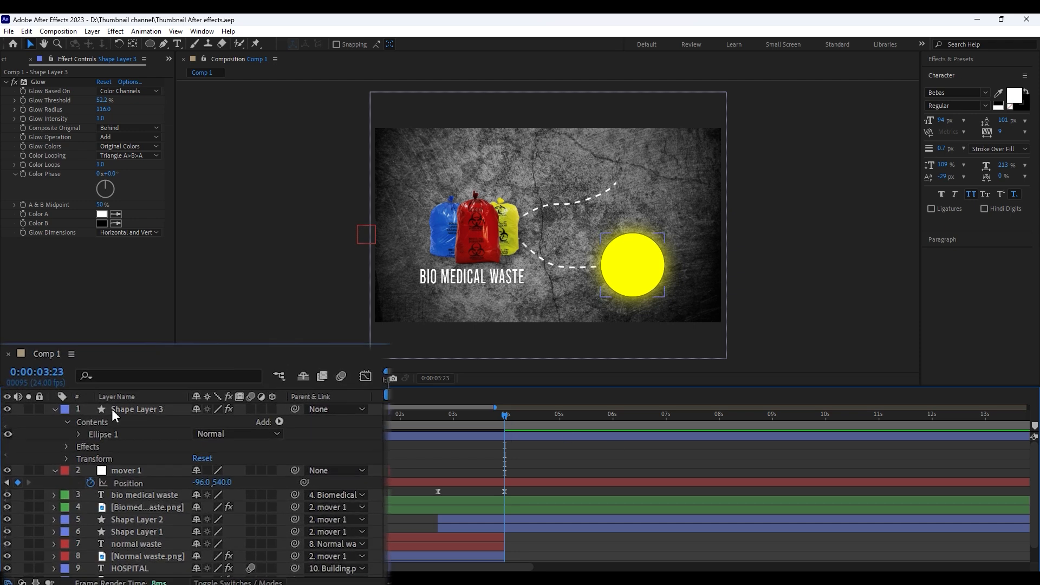
Rename the yellow circle's layer to "cirlce 1" and parent it to the mover 1 null
click(87, 436)
key(Return)
text(ci)
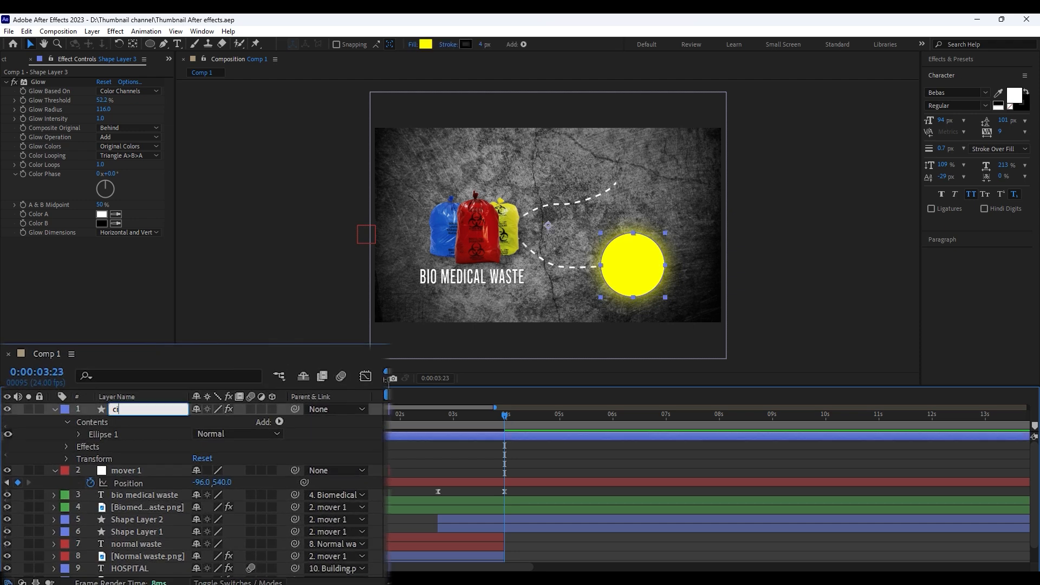
text(rlce 1)
key(Return)
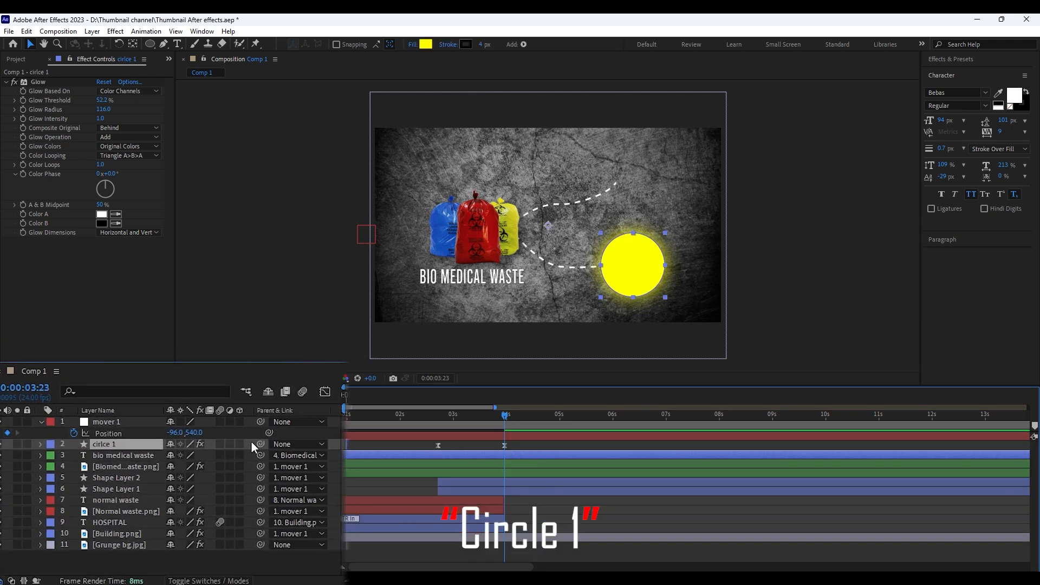
drag(252, 441, 111, 418)
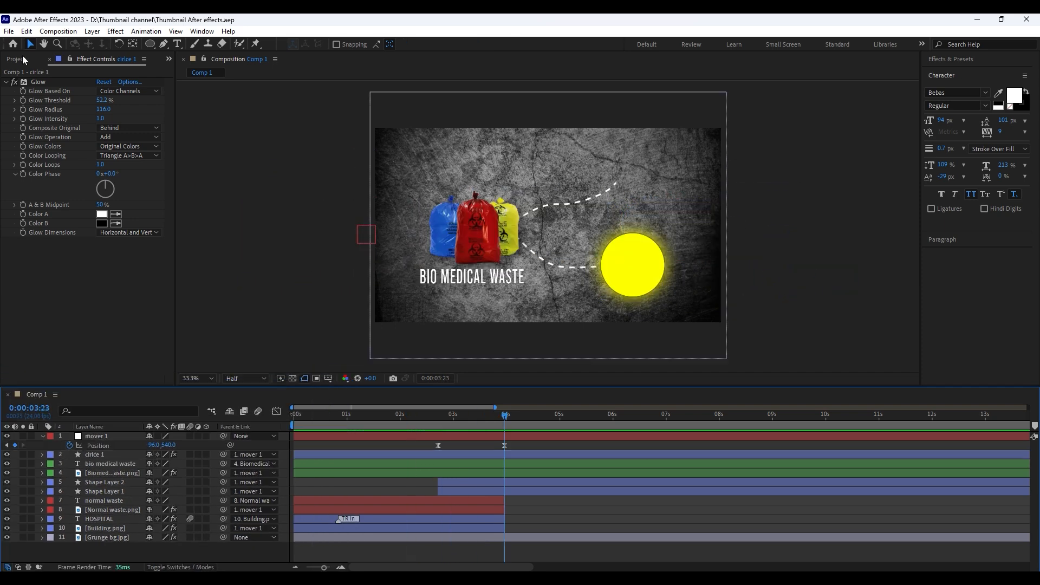
Add the syringe image above the circle layer, scale it down and position it over the yellow circle
click(23, 58)
click(45, 250)
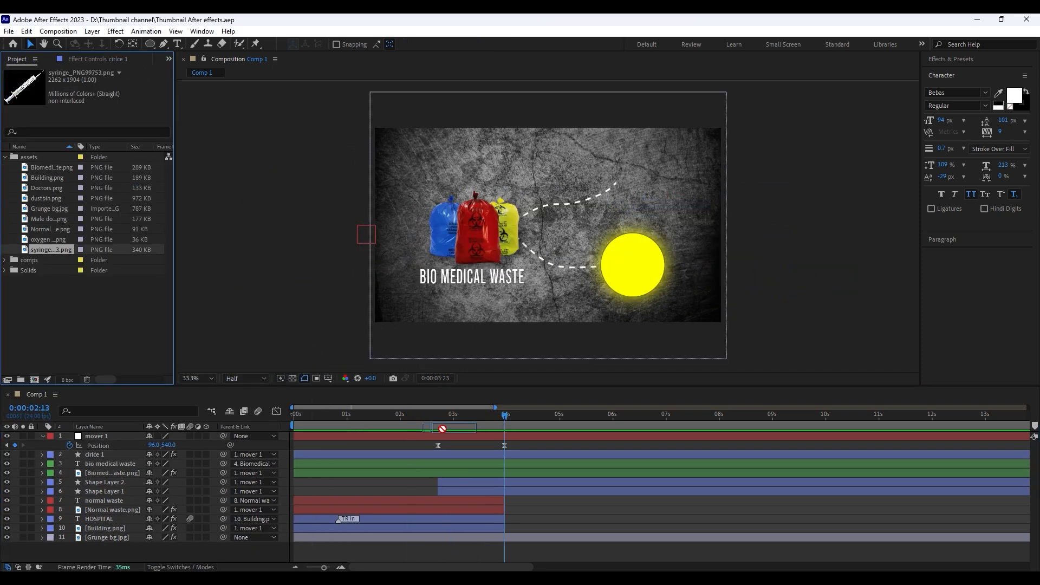
drag(442, 428, 482, 440)
drag(544, 266, 583, 264)
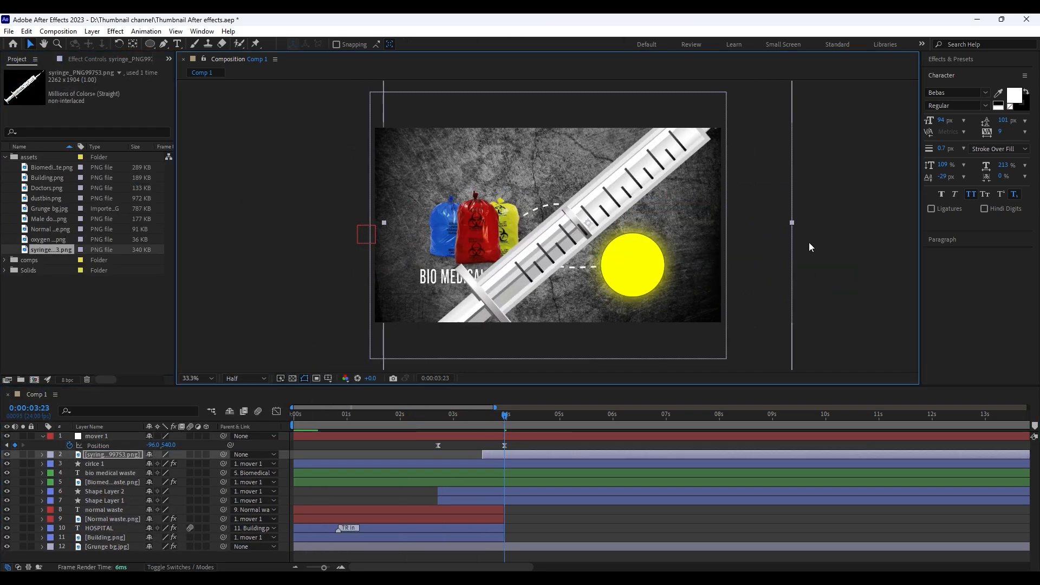
drag(771, 244, 641, 242)
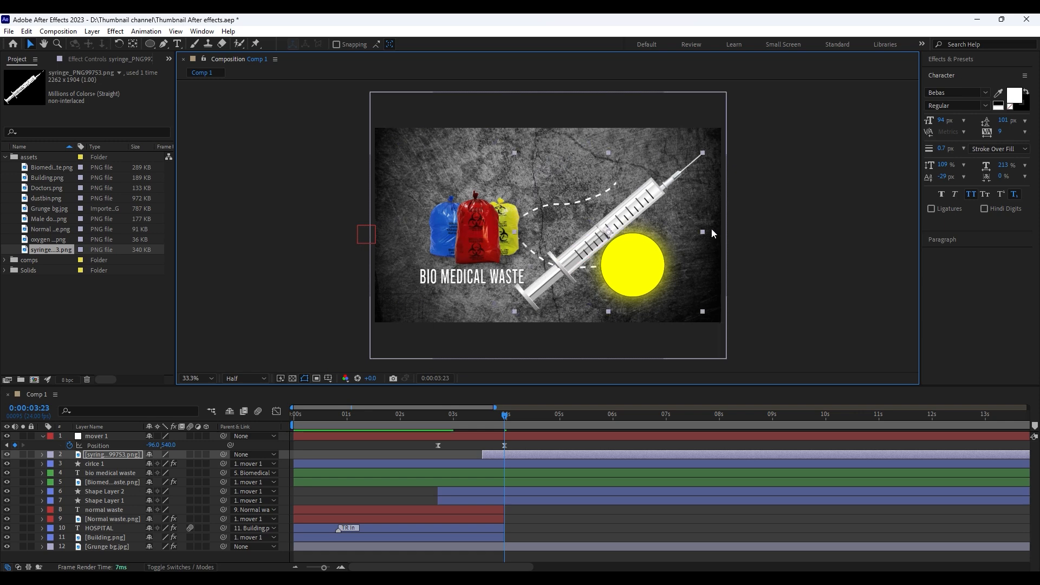
drag(704, 231, 655, 237)
drag(628, 228, 659, 258)
Rotate the syringe to a steeper angle, fit it inside the yellow circle and parent it to cirlce 1
key(w)
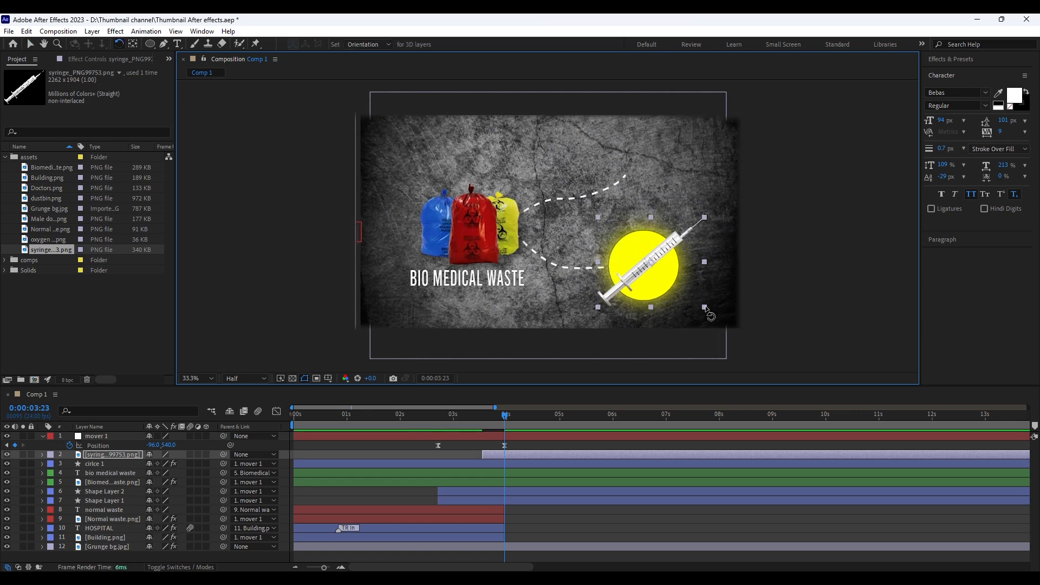
drag(688, 302, 665, 272)
key(v)
key(w)
key(v)
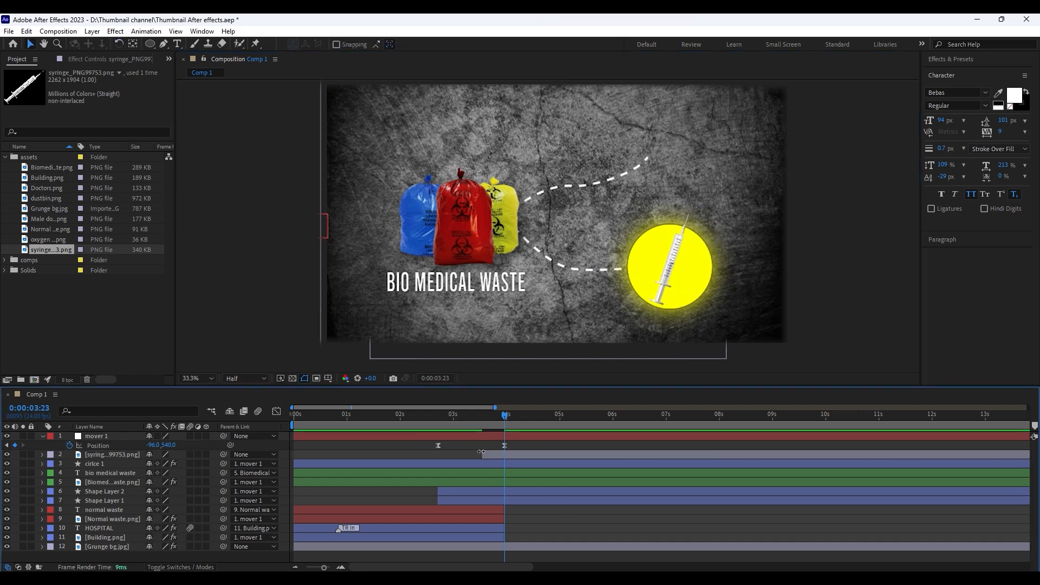
drag(223, 454, 121, 452)
Apply Brightness & Contrast to the syringe with Brightness -96 and Contrast 65
click(929, 60)
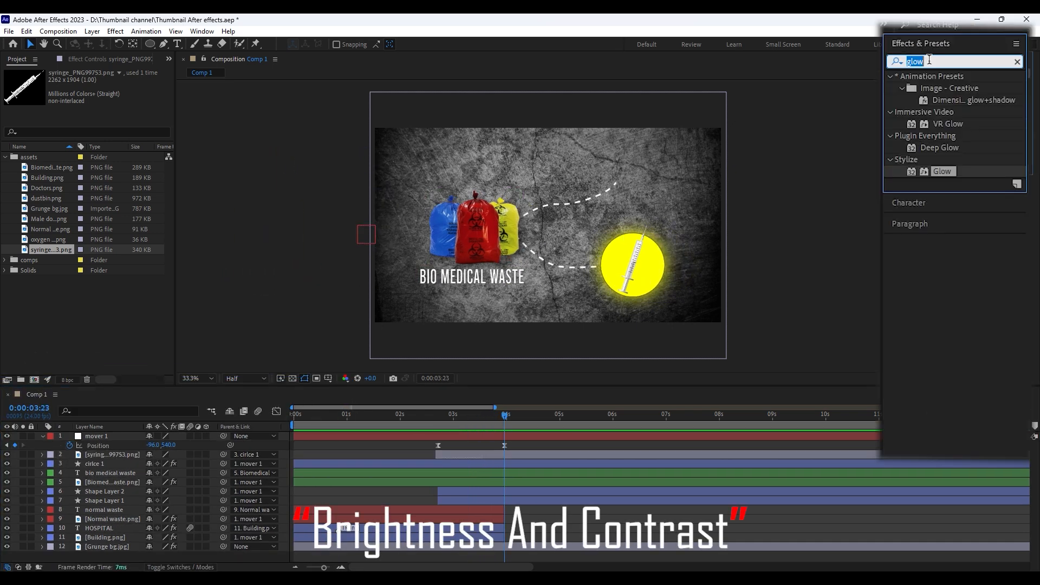
text(brigh)
drag(970, 136, 498, 453)
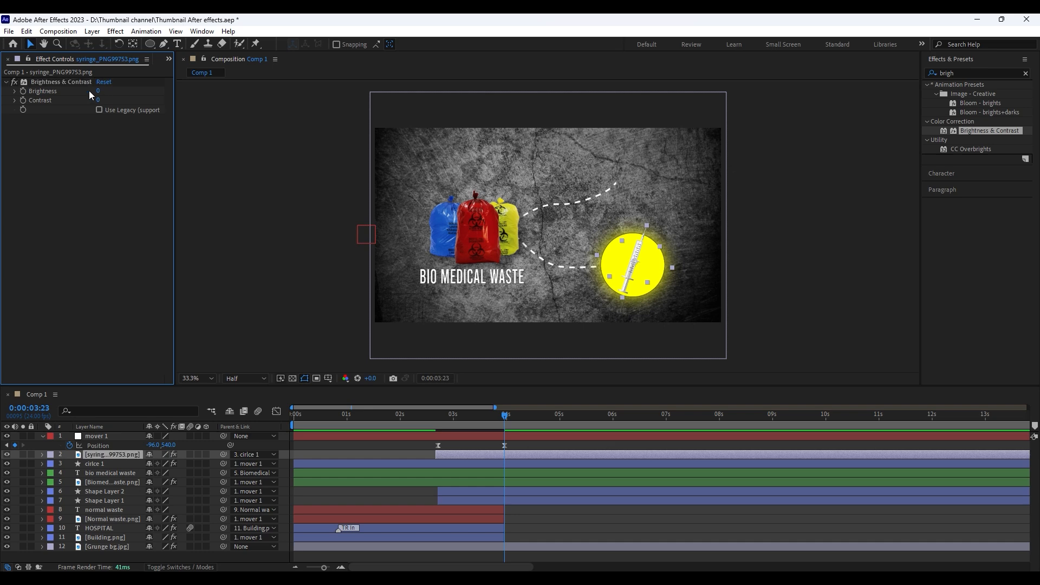
drag(98, 91, 71, 116)
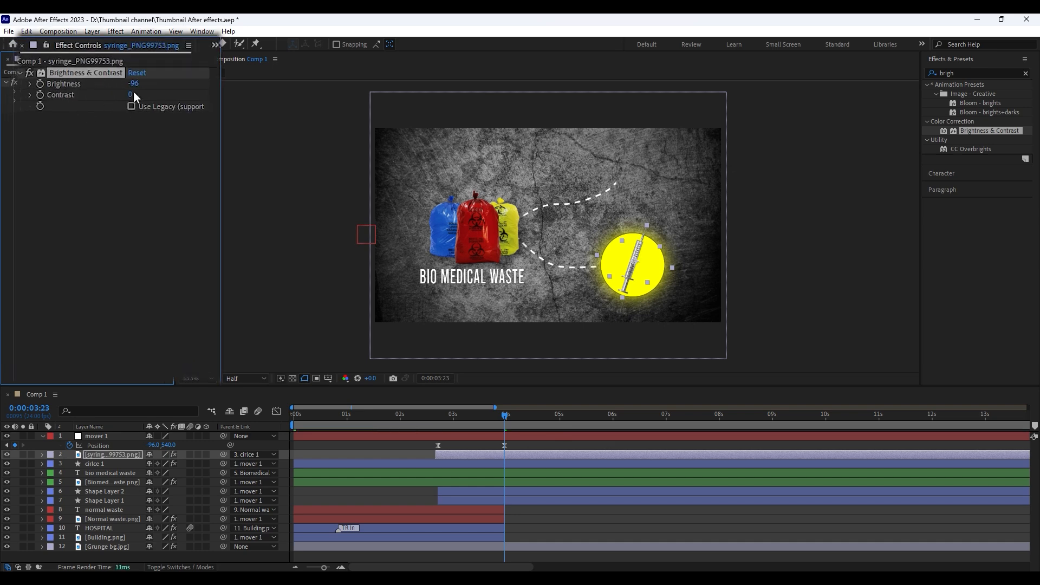
drag(133, 94, 168, 98)
click(157, 157)
Copy the lower dashed curve's End keyframes onto the upper curve, Shape Layer 2, starting at 0:00:03:17
click(540, 536)
click(498, 500)
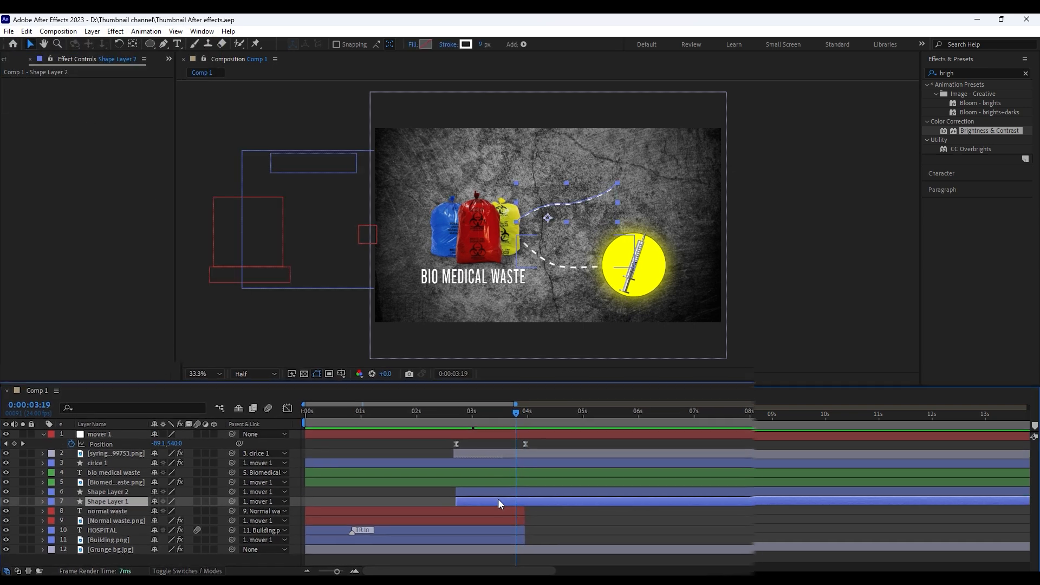
key(u)
drag(500, 417, 511, 417)
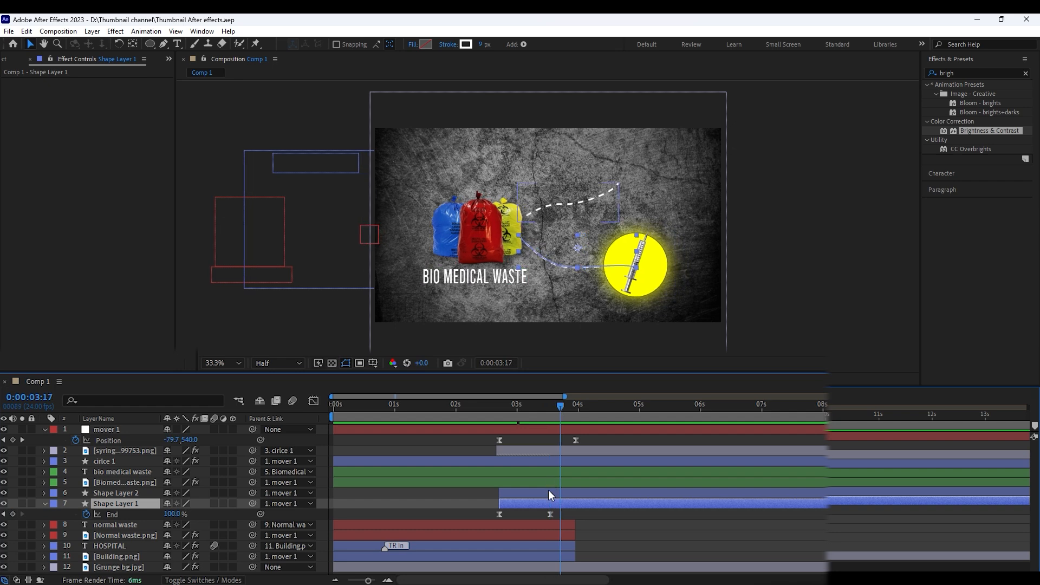
drag(560, 511, 480, 518)
click(570, 494)
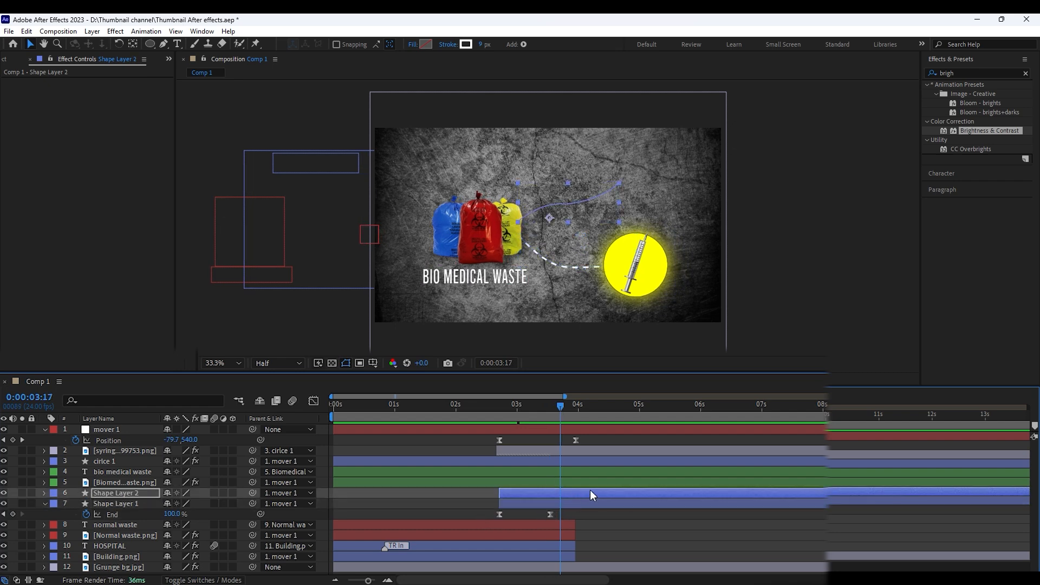
Reveal the upper curve's End keyframes, move the last one to 0:00:04:06 and preview the line animation
key(space)
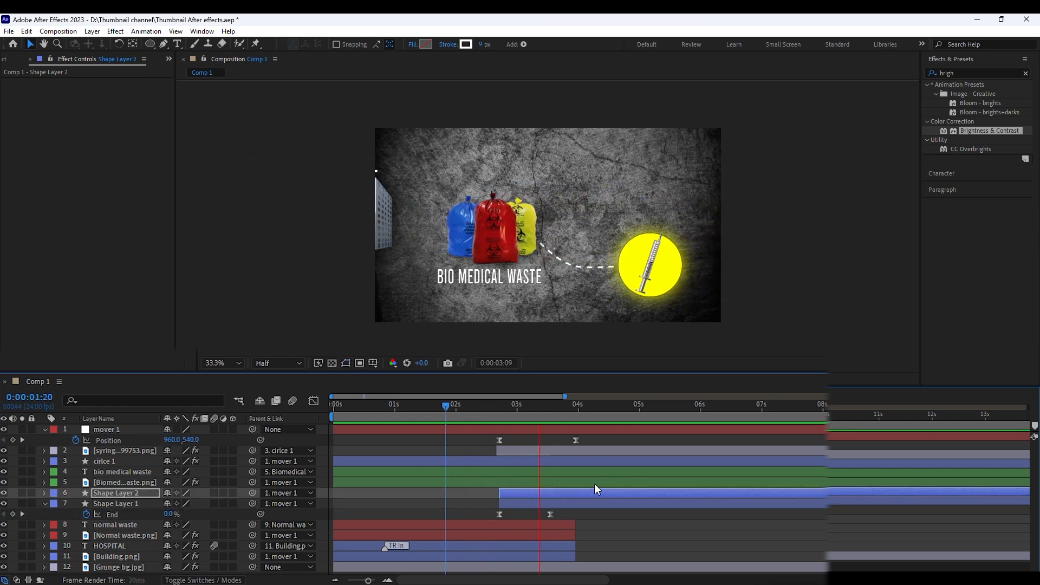
click(583, 416)
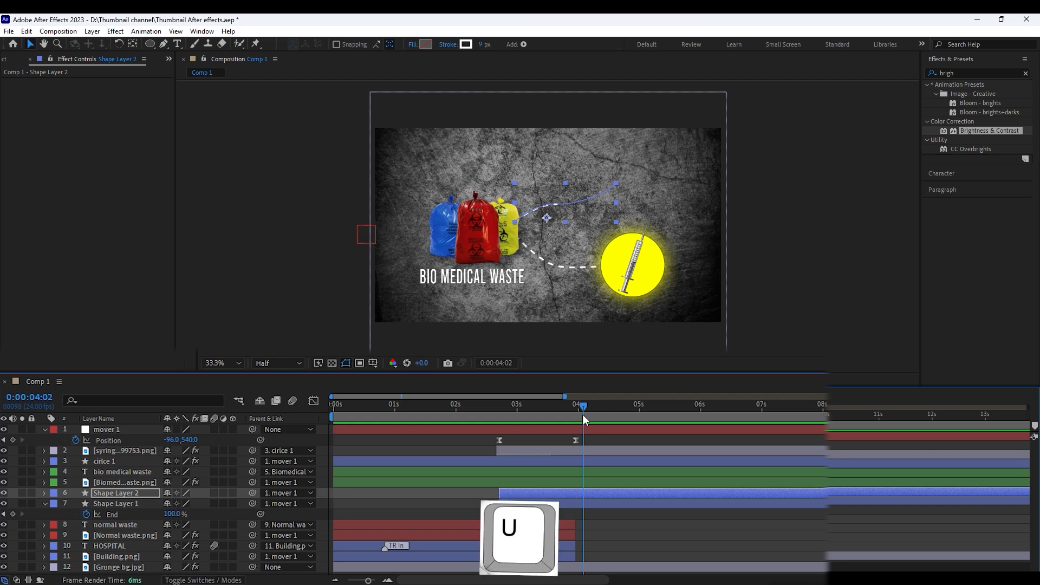
key(u)
key(j)
key(j)
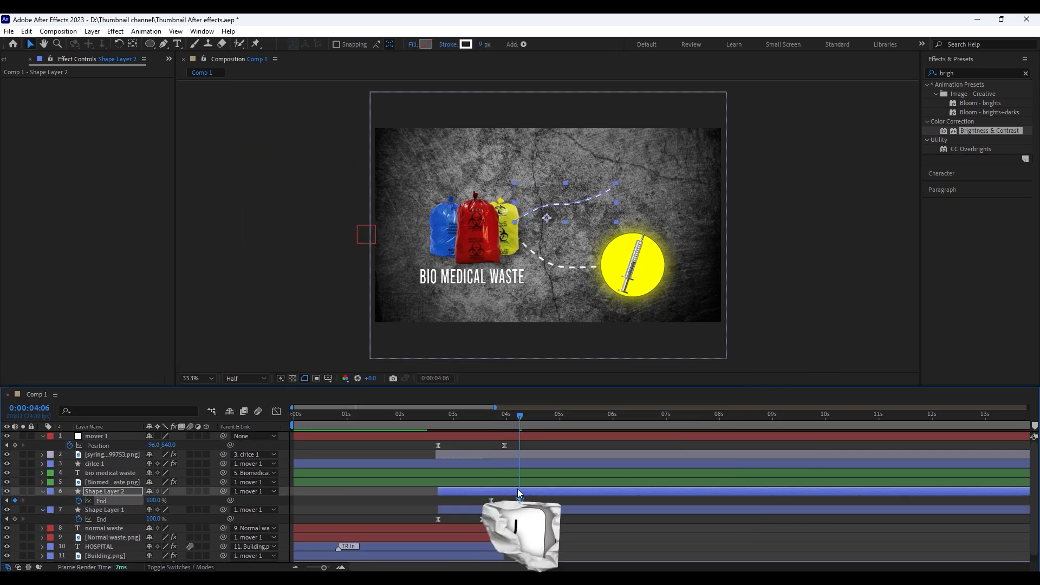
click(463, 417)
key(space)
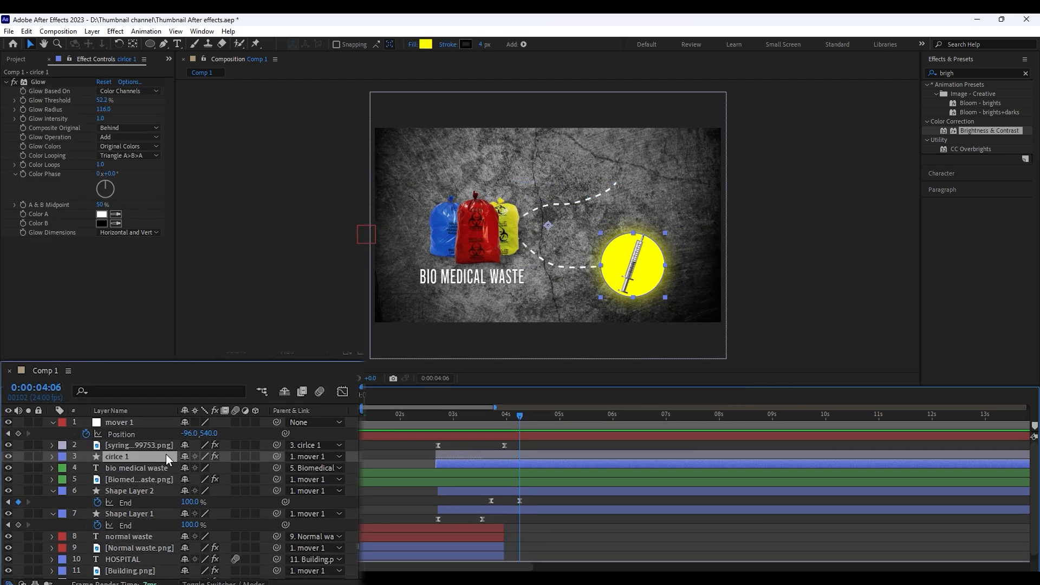
Duplicate the yellow circle, place the copy above the syringe layer and move it to the upper dashed curve's end
key(ctrl+d)
drag(115, 464, 121, 453)
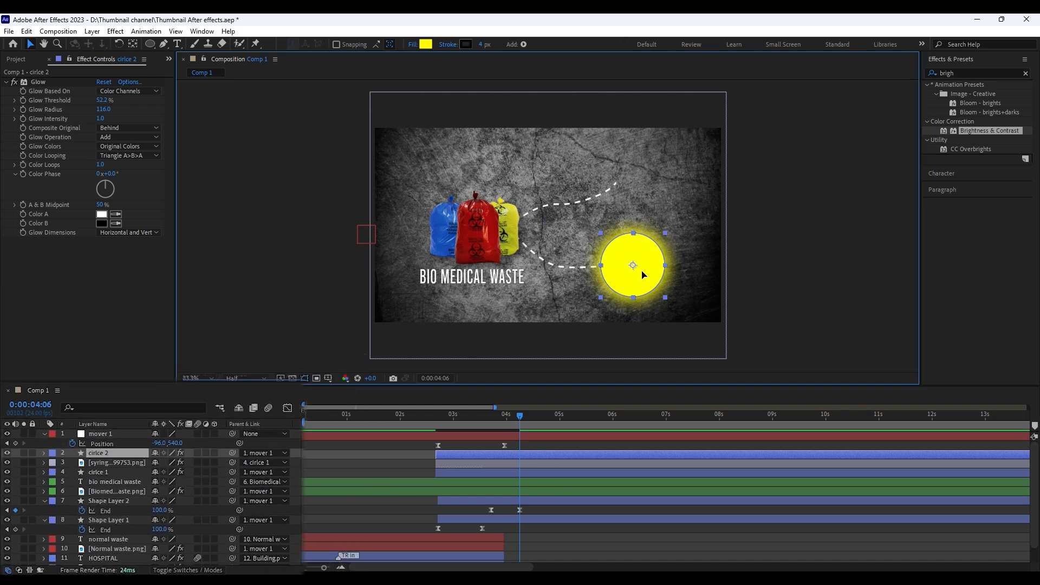
drag(642, 272, 674, 182)
click(543, 446)
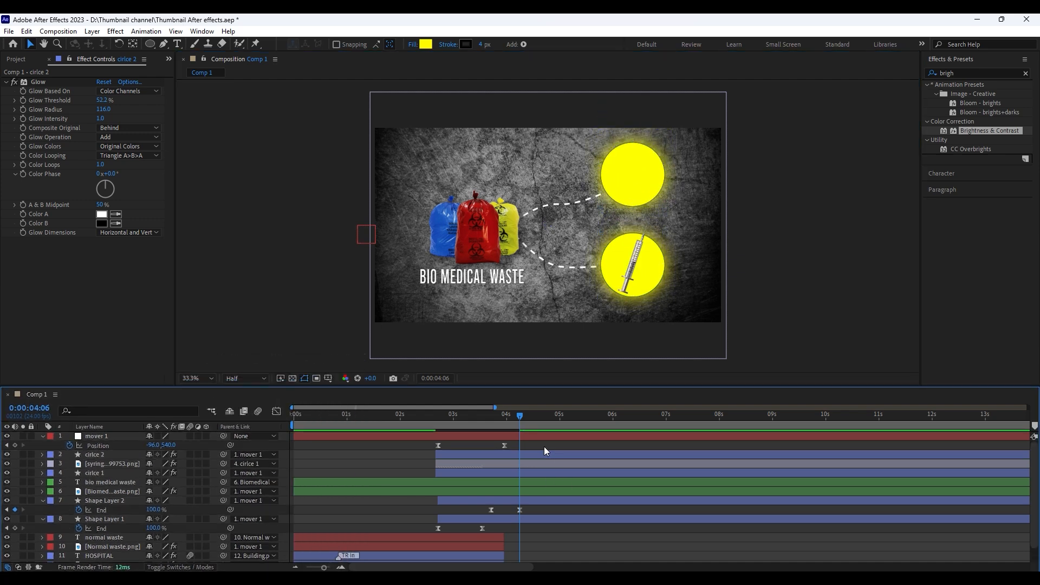
click(542, 456)
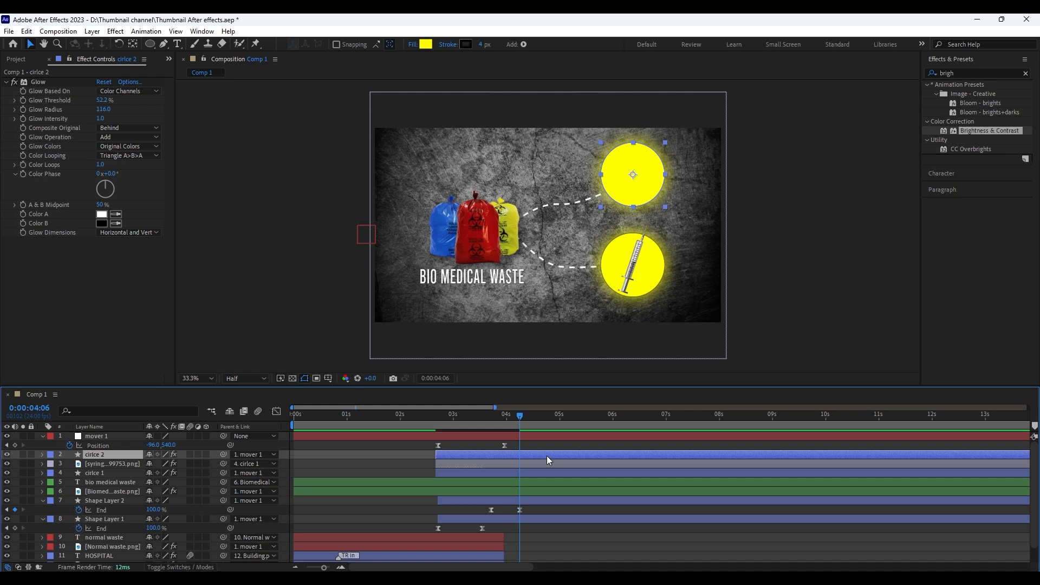
Add oxygen mask.png above the cirlce 2 layer and position it inside the upper yellow circle
click(17, 59)
click(49, 208)
drag(49, 238, 435, 447)
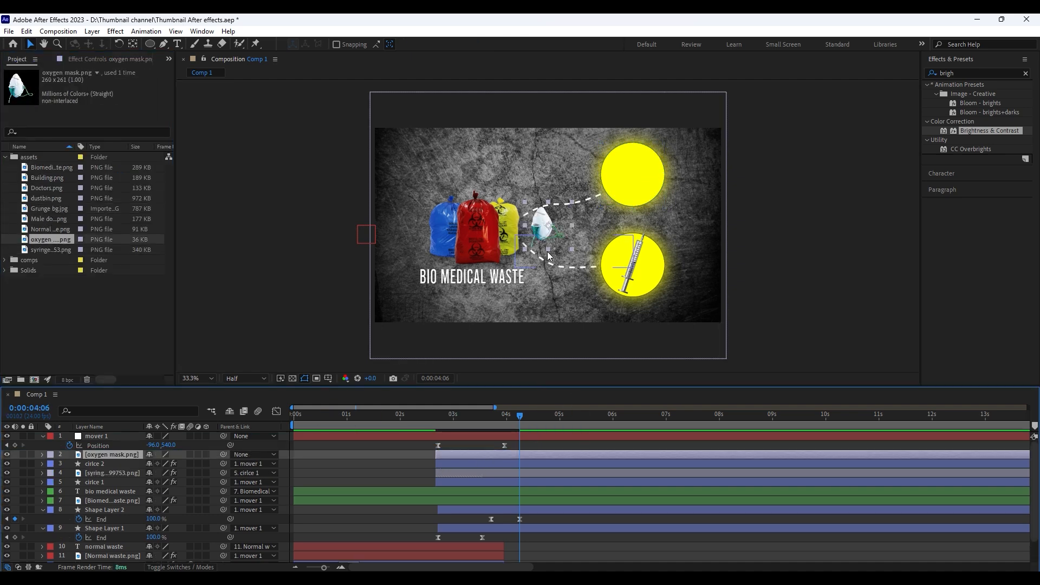
drag(559, 234, 655, 188)
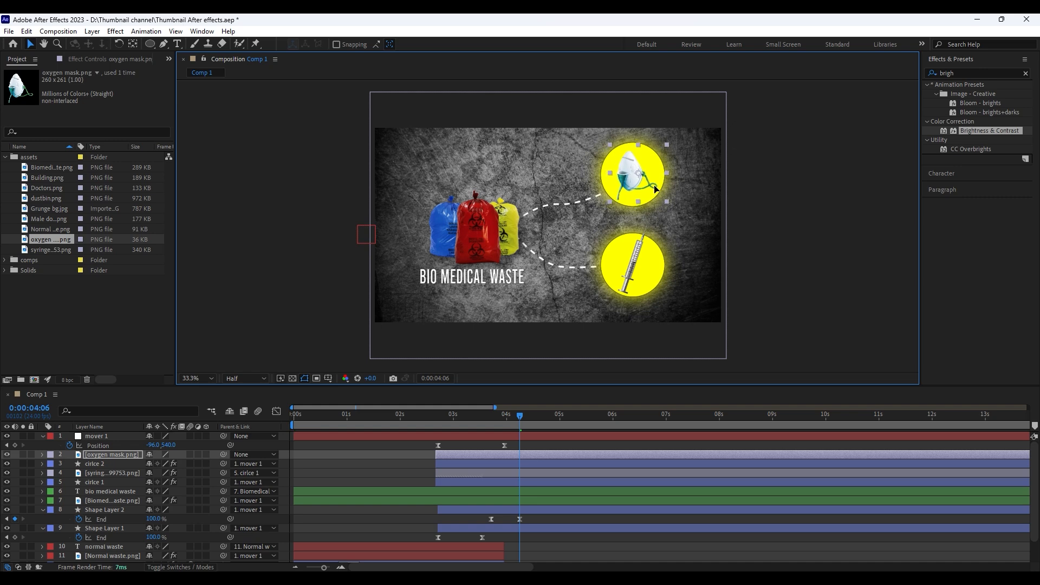
Copy the syringe's Brightness & Contrast effect onto the oxygen mask and parent the mask to cirlce 2
click(526, 473)
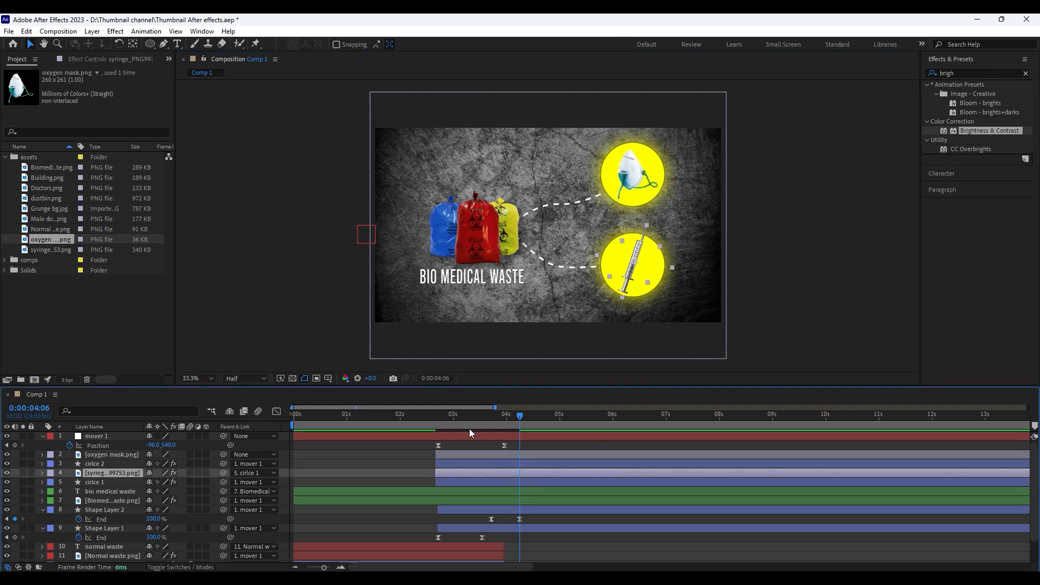
click(103, 59)
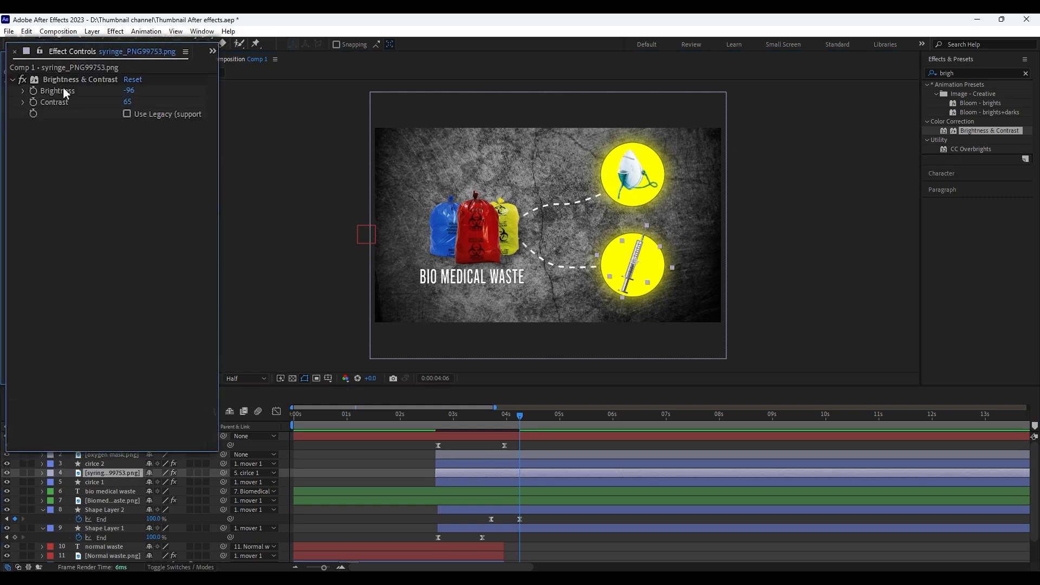
click(516, 455)
key(ctrl+v)
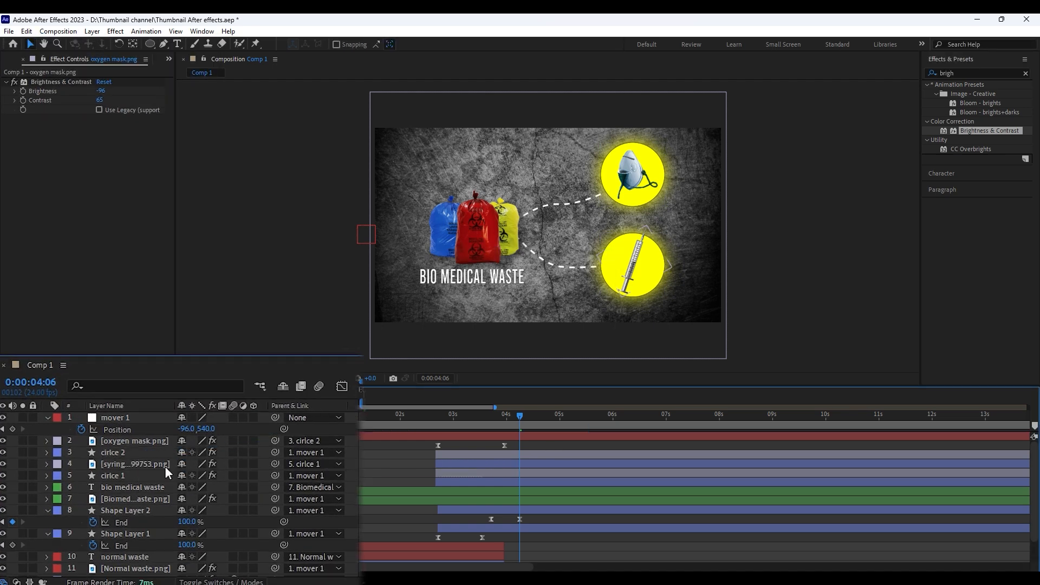
Add Scale keyframes to cirlce 2 at 0:00:03:20 and 0:00:04:06, both at 100%
click(129, 453)
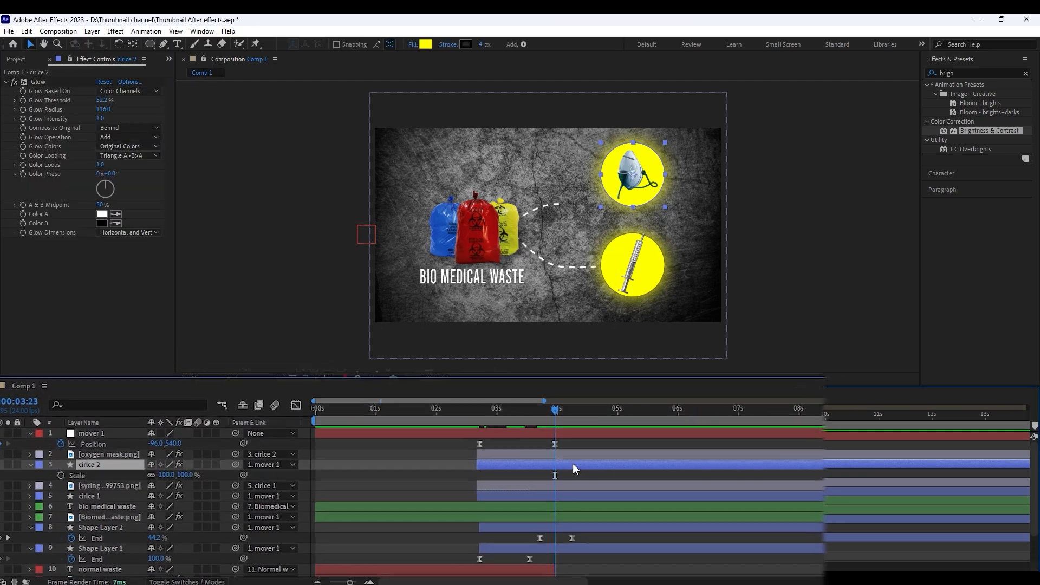
key(Page_Up)
key(Page_Up)
key(Page_Up)
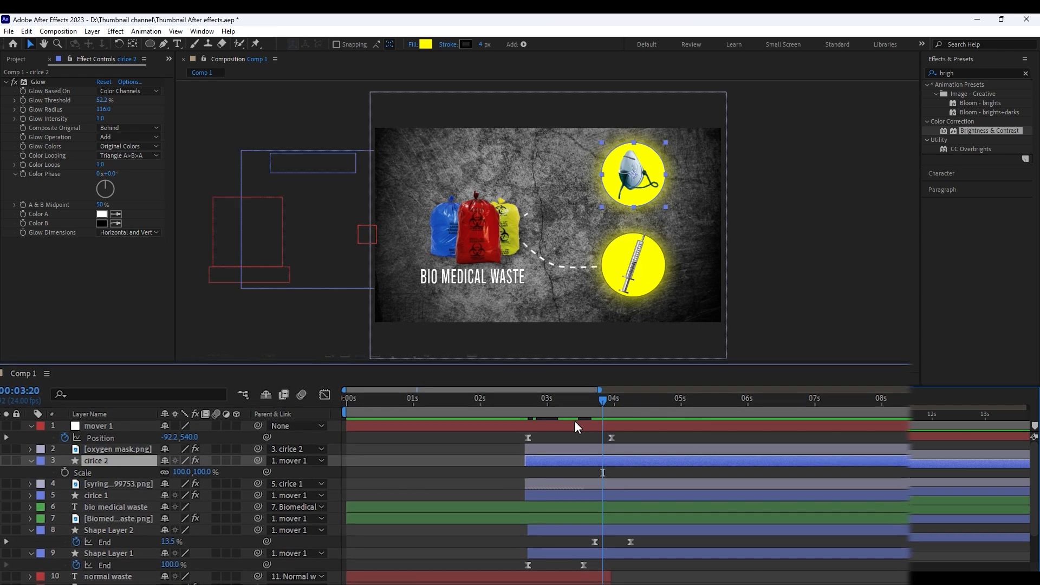
key(alt+shift+s)
click(628, 407)
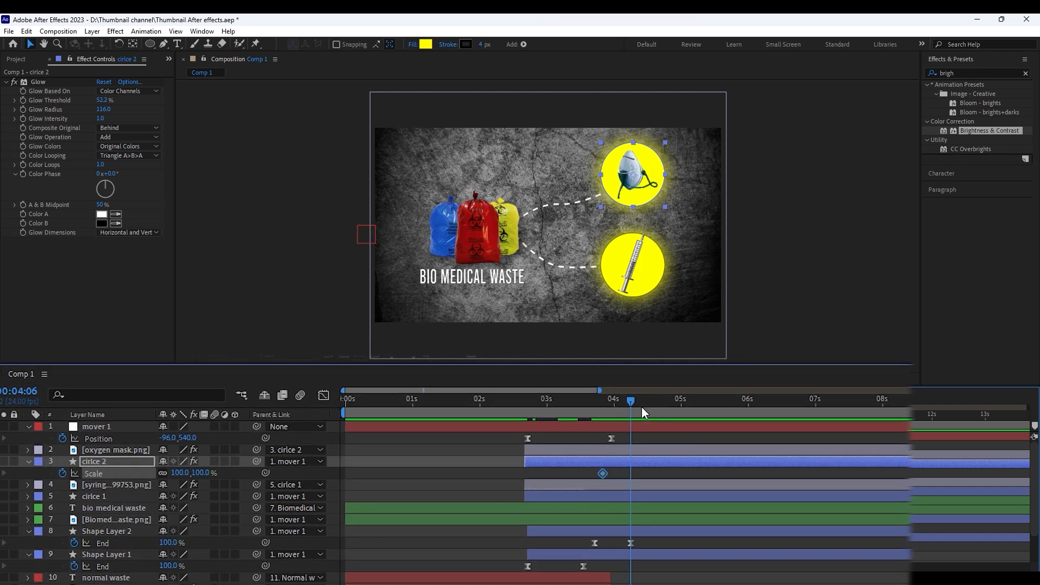
click(3, 473)
Set cirlce 2's Scale to 0% at 0:00:03:20 and preview the scale-up animation
click(604, 400)
click(199, 473)
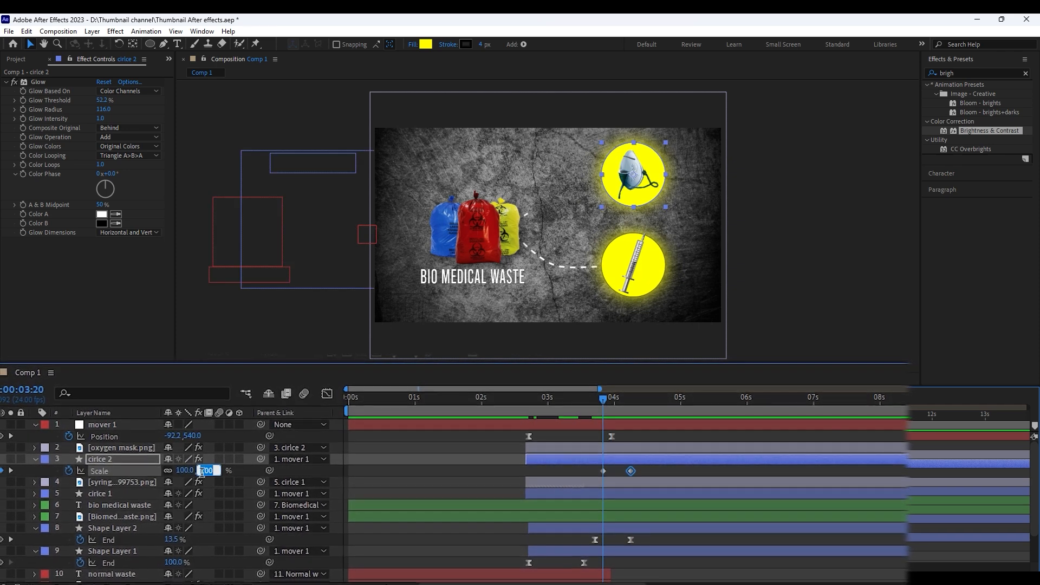
text(0)
key(Return)
key(space)
key(space)
Ease cirlce 2's two Scale keyframes and reshape their speed graph for a fast start and slow finish
drag(653, 475, 586, 463)
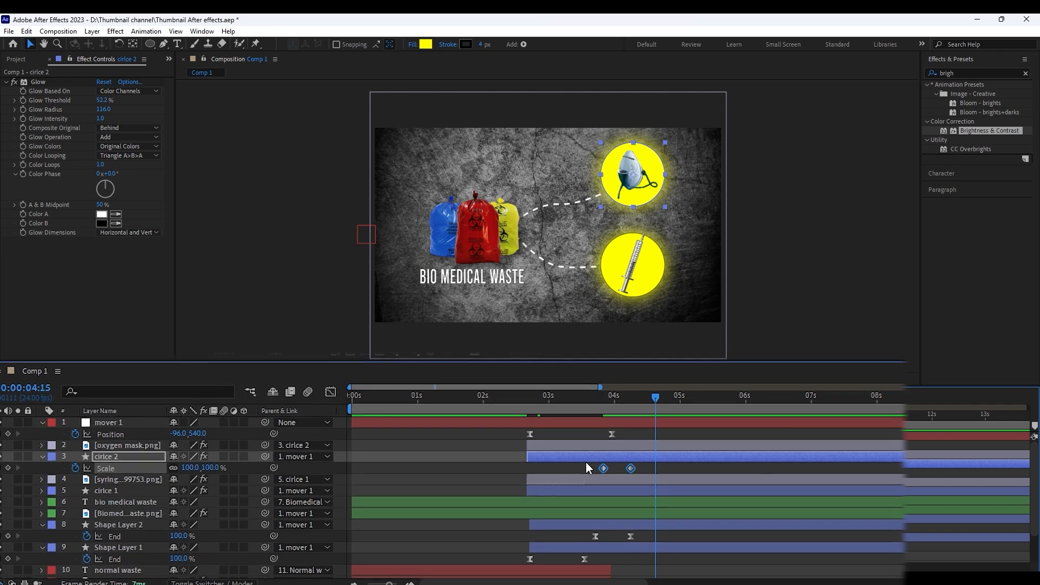
click(331, 391)
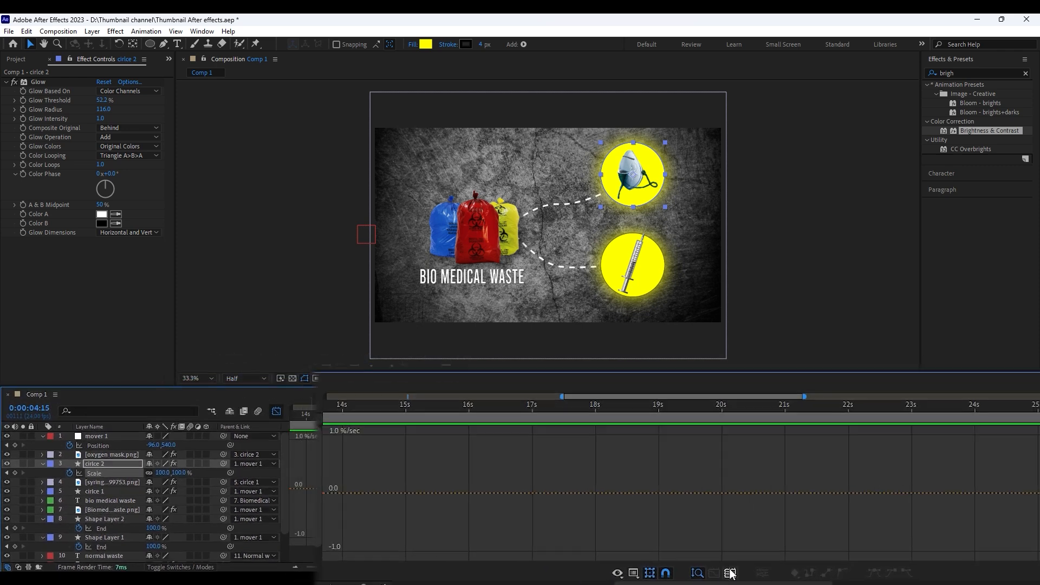
click(729, 573)
drag(992, 548, 967, 548)
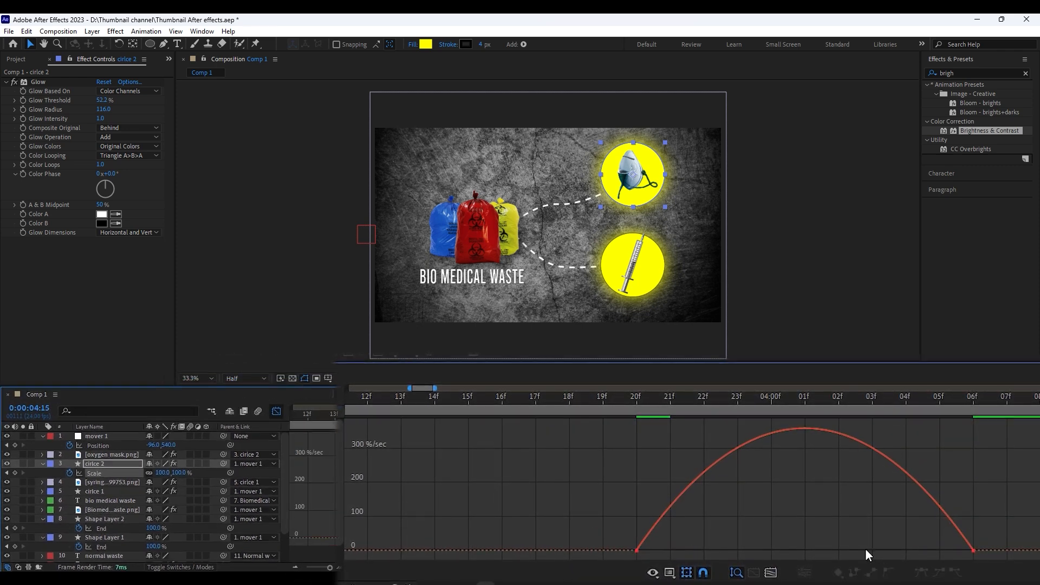
drag(1031, 520, 751, 542)
click(612, 402)
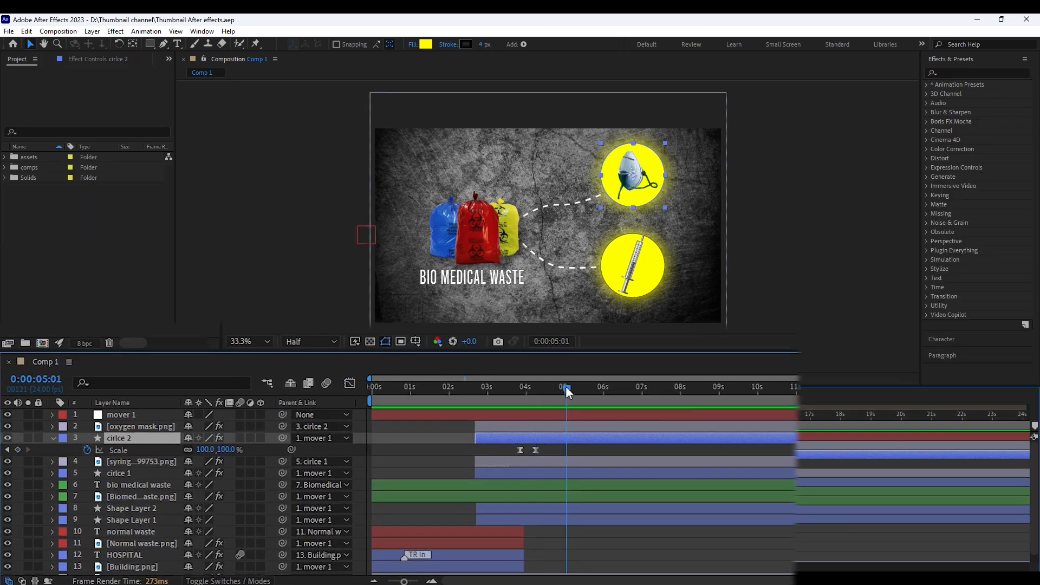
Split the mover 1 layer at 0:00:04:06
click(555, 412)
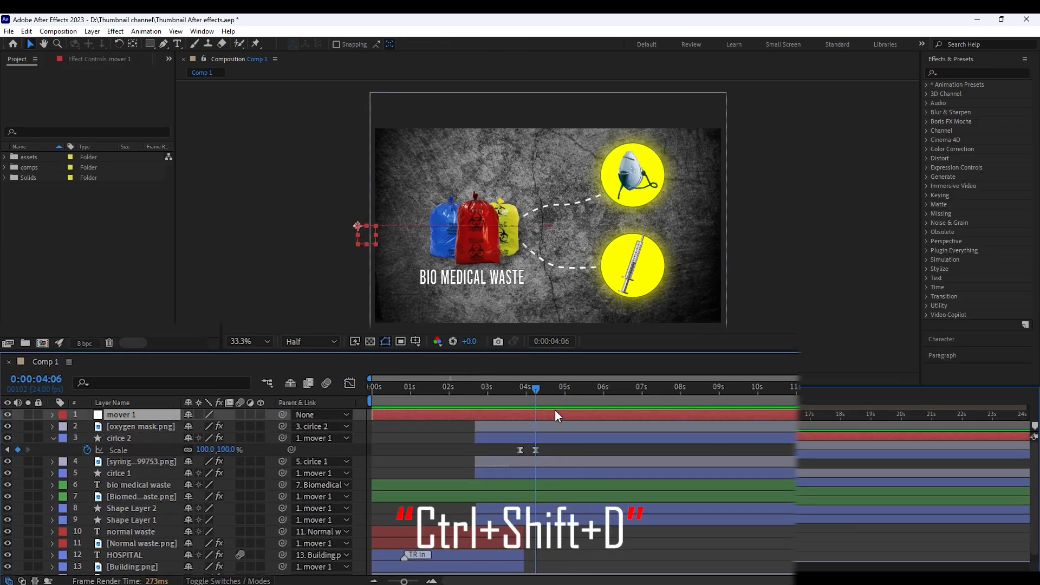
key(ctrl+shift+d)
drag(557, 390, 563, 390)
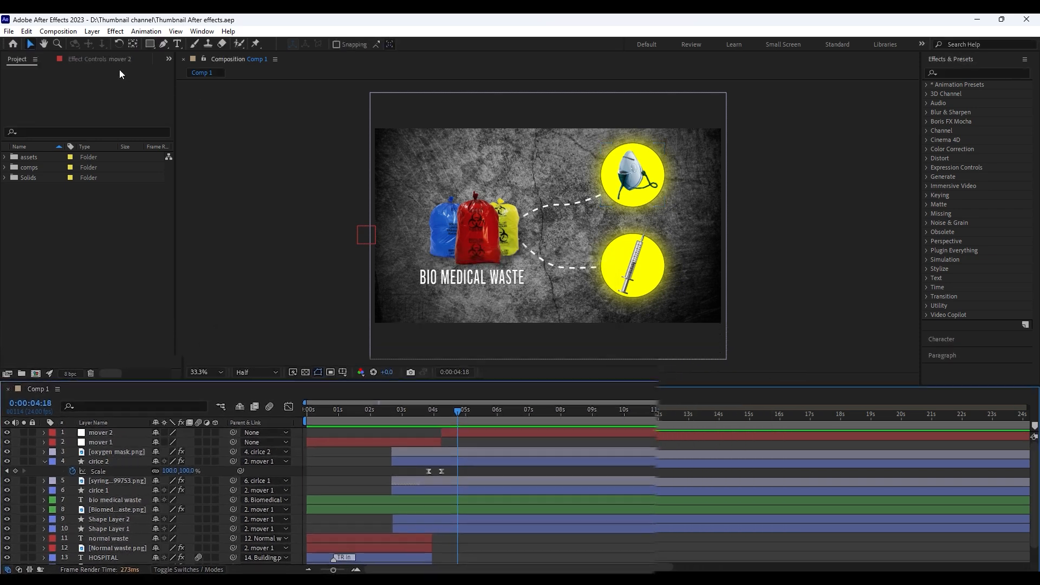
Create a new null object and name it Mover(bio medica waste)
click(92, 31)
mouse_move(109, 44)
click(292, 91)
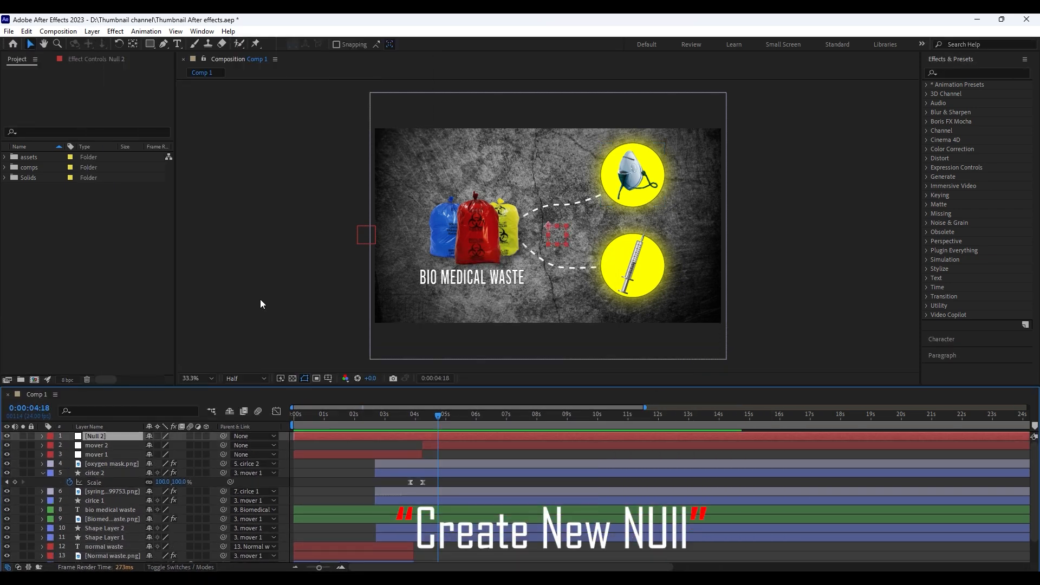
text(Mover)
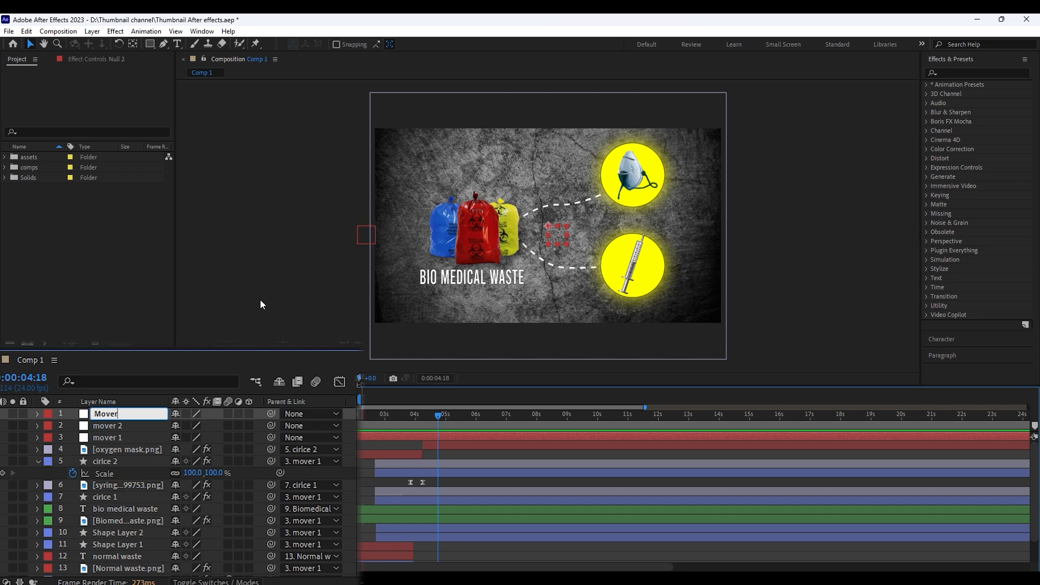
text((bio e)
key(Return)
Parent the biomedical waste image and Shape Layers 1 and 2 to mover 2, and parent mover 2 to the bio medical waste null
click(111, 509)
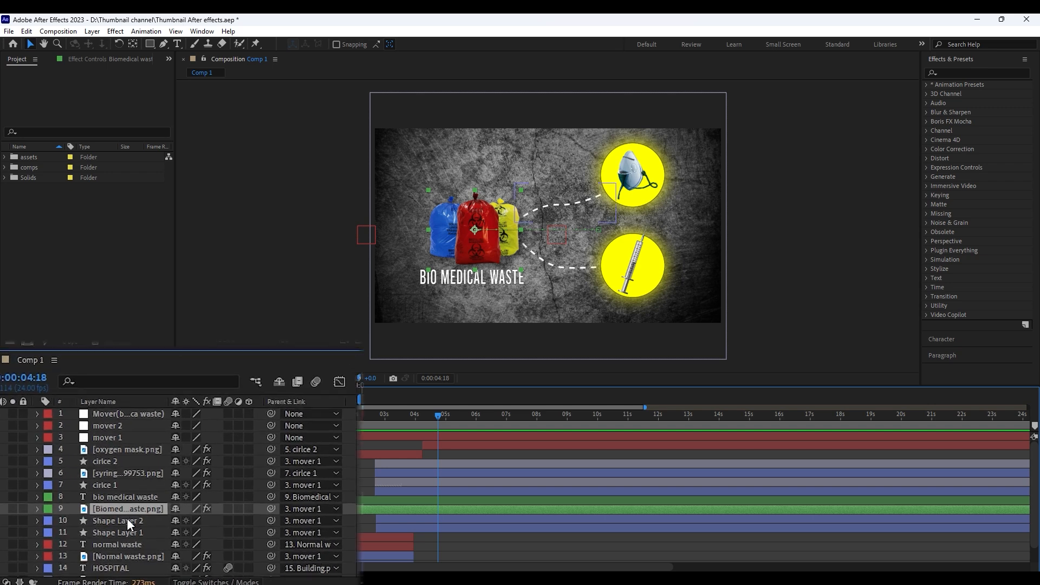
ctrl+click(132, 521)
ctrl+click(155, 532)
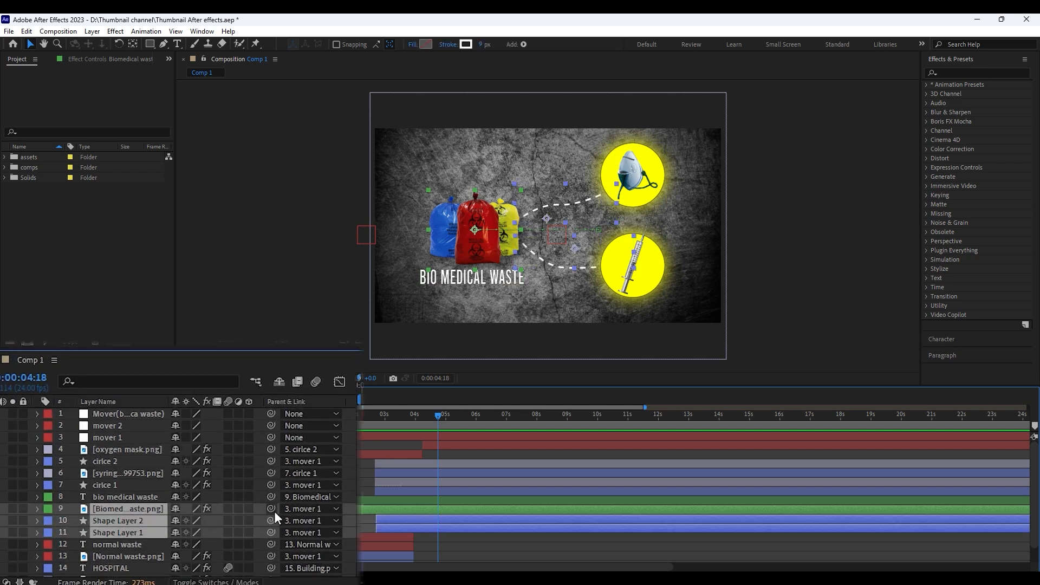
drag(270, 509, 121, 425)
drag(271, 425, 148, 414)
Add a Position keyframe to the bio medical waste null at 0:00:04:15, after cirlce 2's Scale animation
mouse_move(437, 417)
mouse_down()
mouse_move(339, 425)
mouse_move(427, 434)
mouse_up()
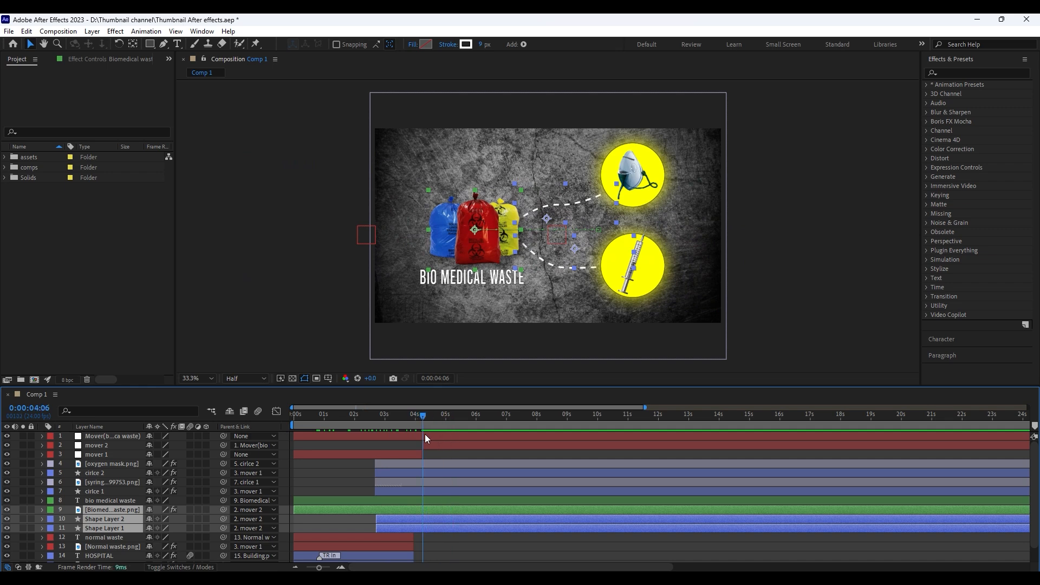
click(438, 437)
key(p)
click(418, 472)
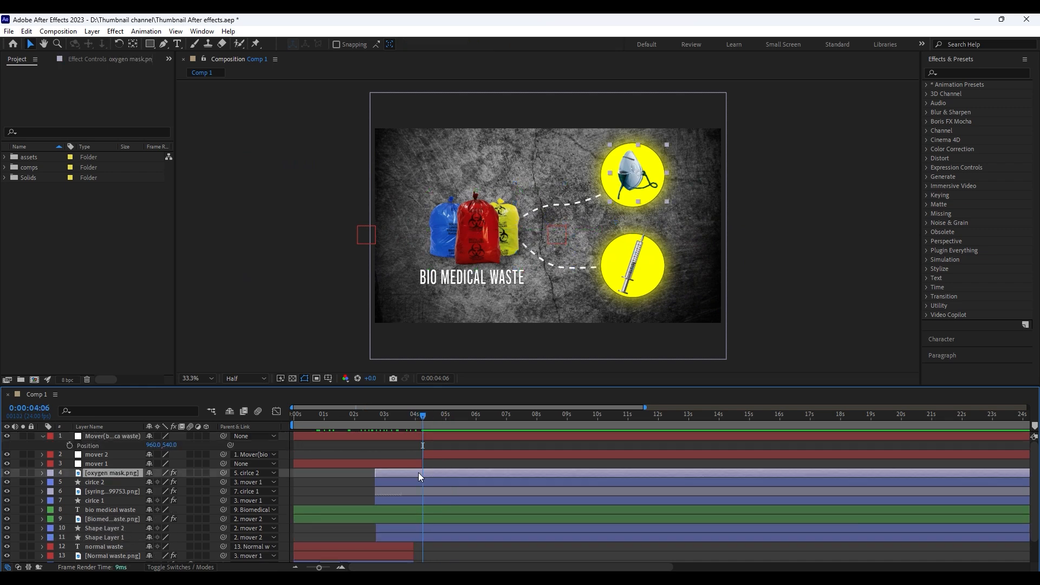
click(422, 481)
key(u)
click(431, 417)
drag(538, 394, 540, 394)
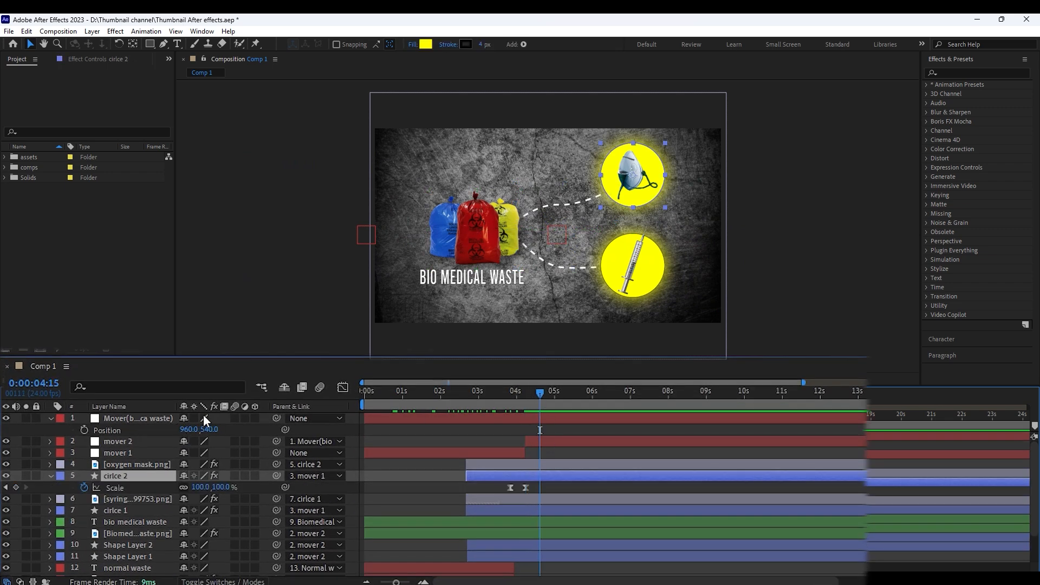
click(84, 430)
Set the bio medical waste null's Position to 960, -450 at 0:00:05:16
key(shift+Page_Down)
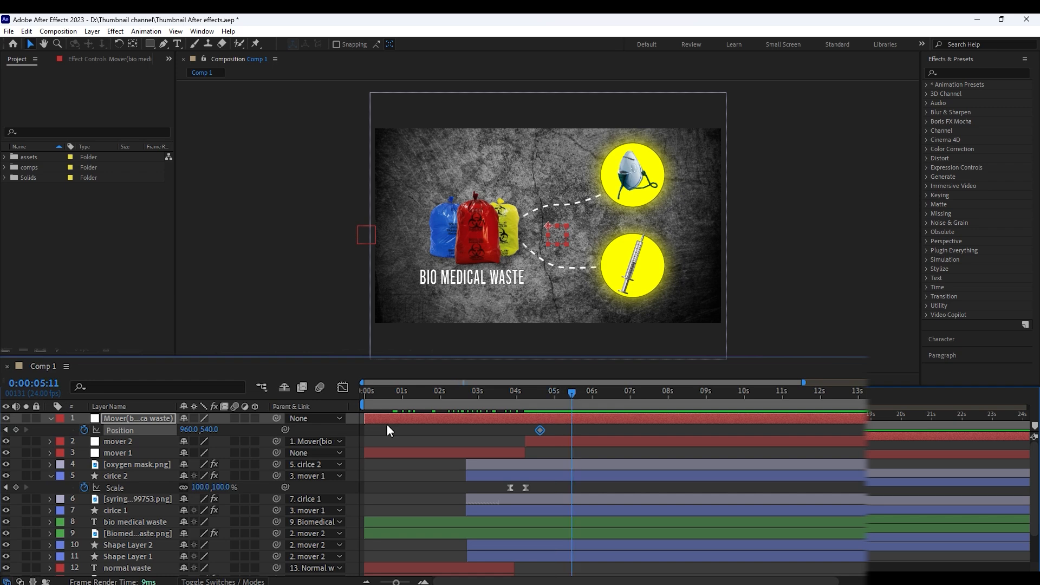
key(Page_Down)
key(Page_Down)
drag(208, 429, 134, 440)
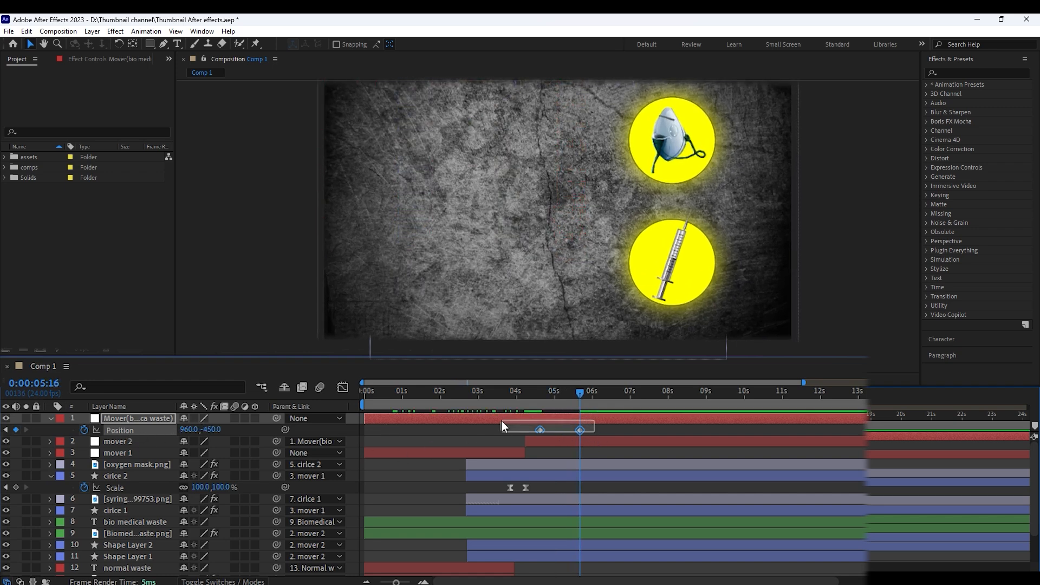
Apply Easy Ease to both Position keyframes of the bio medical waste null and preview the upward movement
drag(502, 421, 502, 419)
key(F9)
click(529, 393)
key(space)
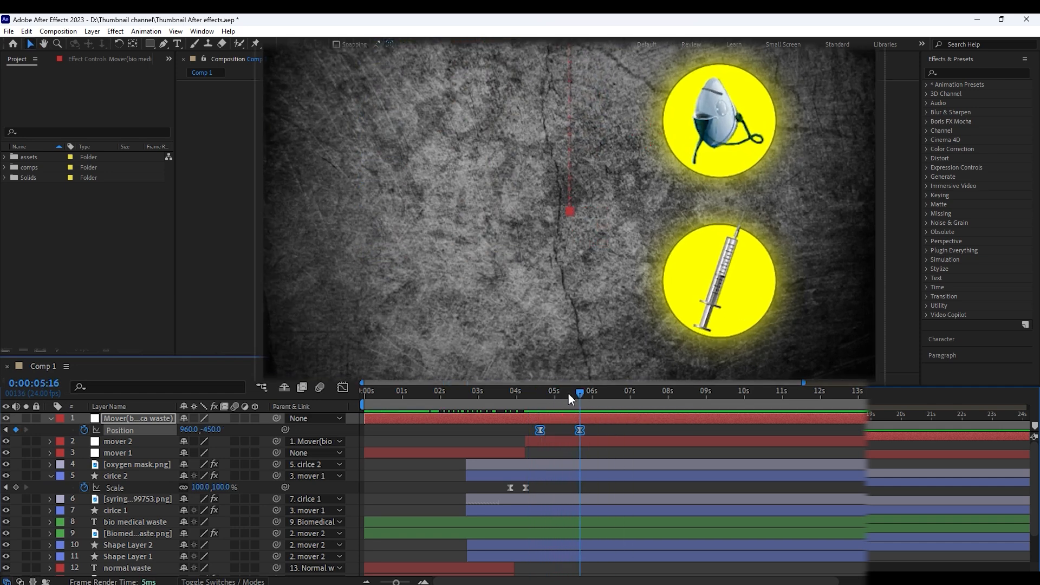
drag(567, 393, 553, 398)
click(613, 427)
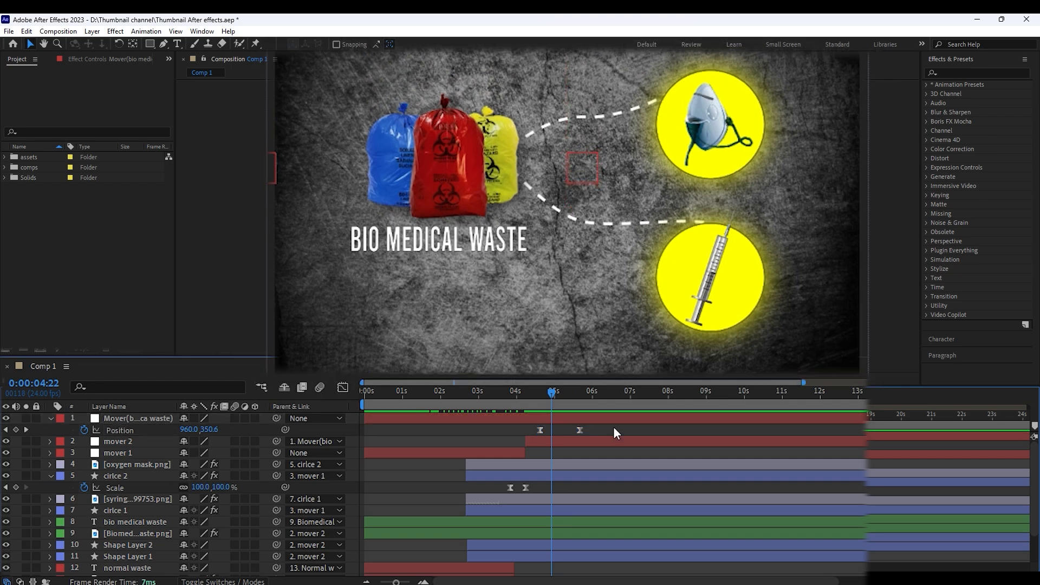
Reveal the End keyframes of Shape Layers 1 and 2 and add an End keyframe to each at 0:00:04:18
drag(447, 416, 454, 418)
click(452, 546)
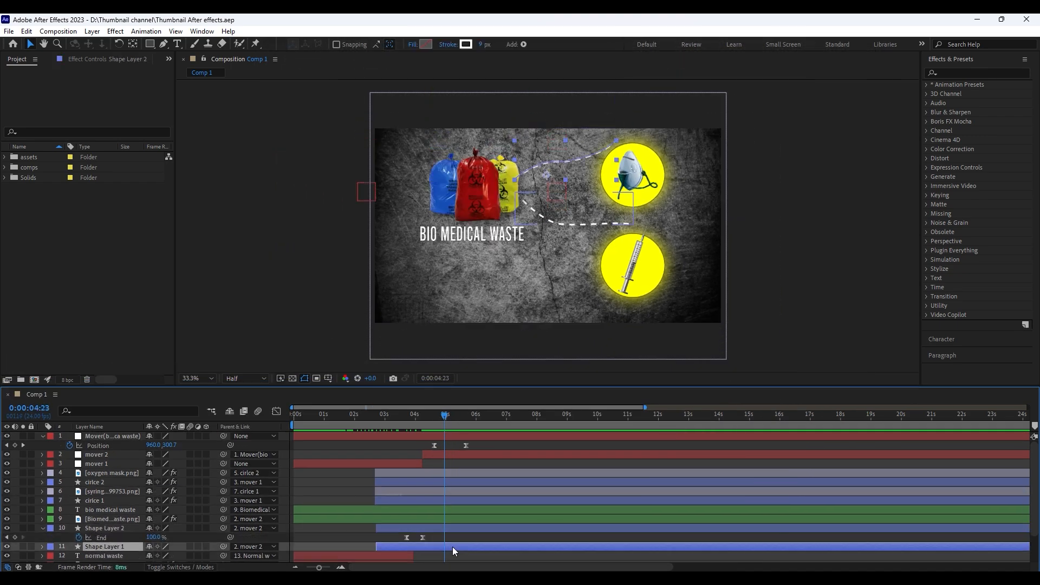
key(u)
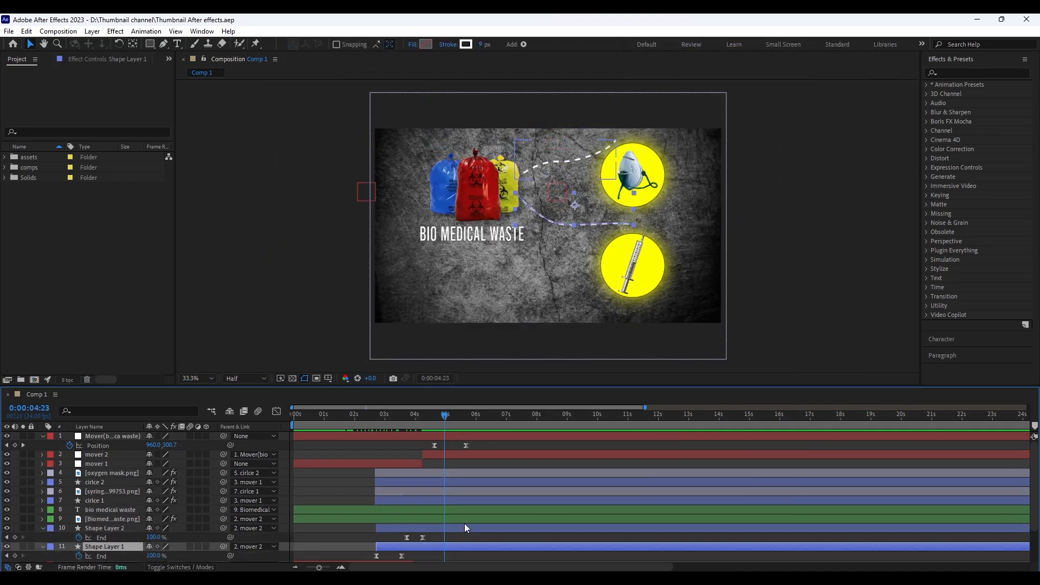
drag(1033, 494, 1033, 518)
click(15, 502)
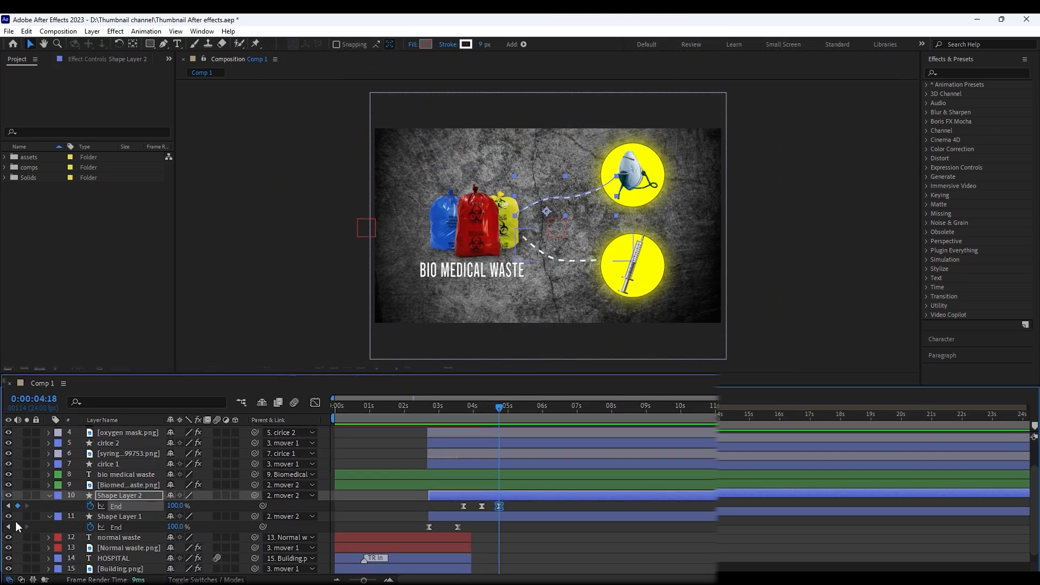
click(15, 521)
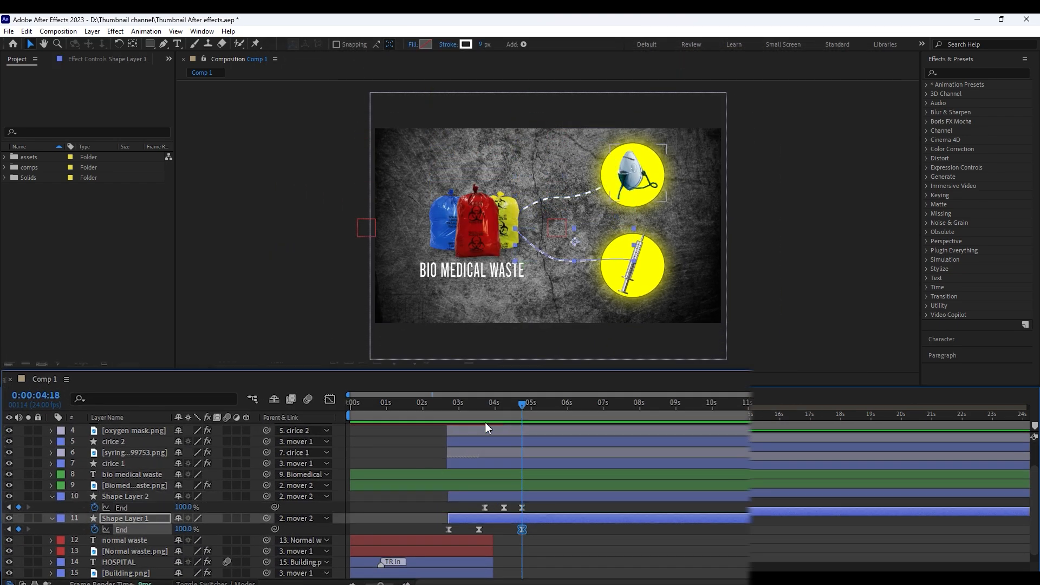
Set the End value of Shape Layers 2 and 1 to 50% at 0:00:05:00
key(shift+Page_Down)
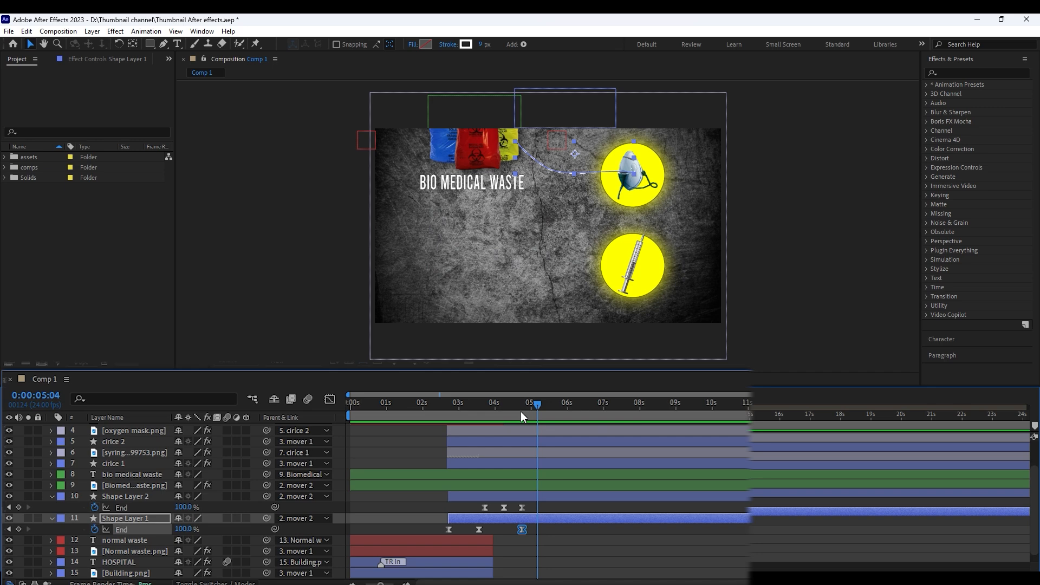
key(shift+Page_Up)
key(Page_Down)
key(Page_Down)
key(Page_Down)
key(Page_Down)
key(Page_Down)
key(Page_Down)
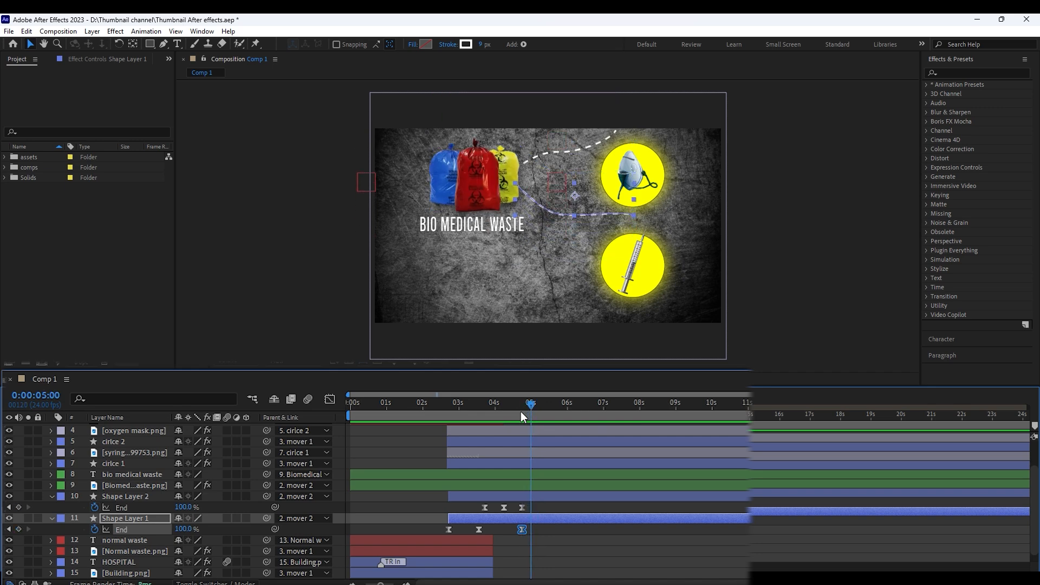
key(Return)
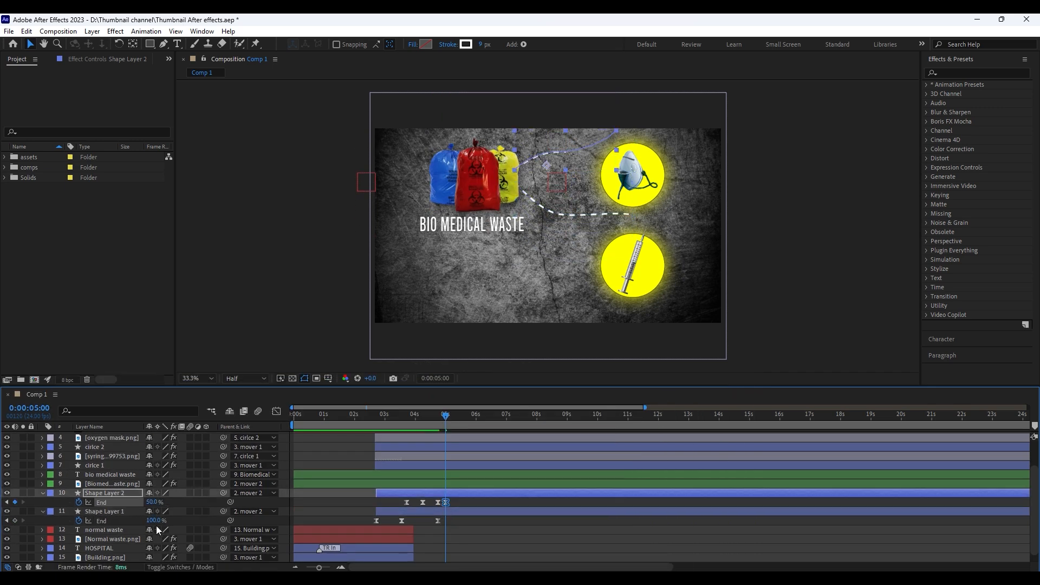
key(Return)
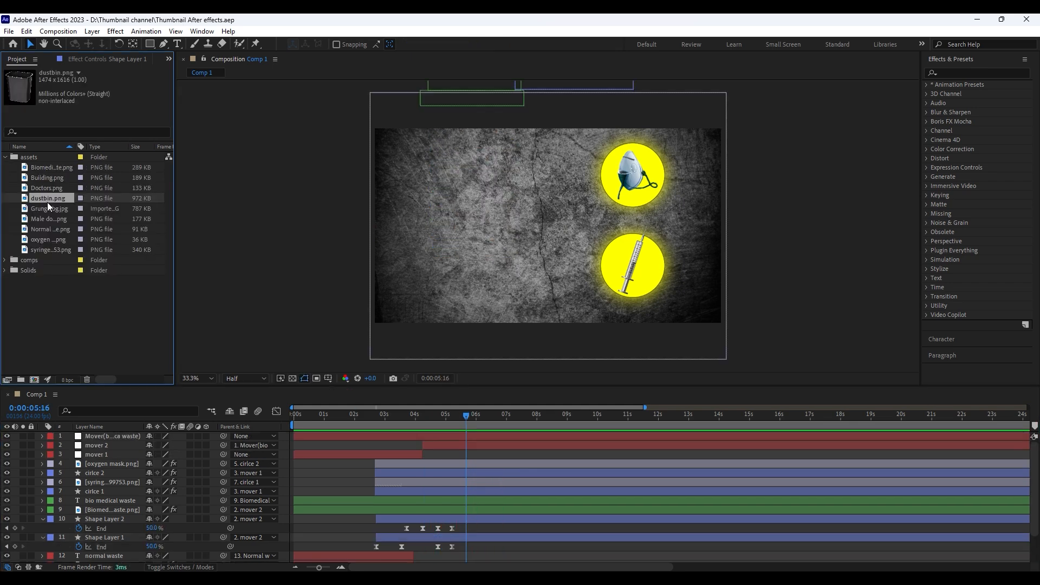
Add dustbin.png above the oxygen mask layer, scale it down, and centre it in the frame beside the yellow circles
drag(103, 439, 102, 457)
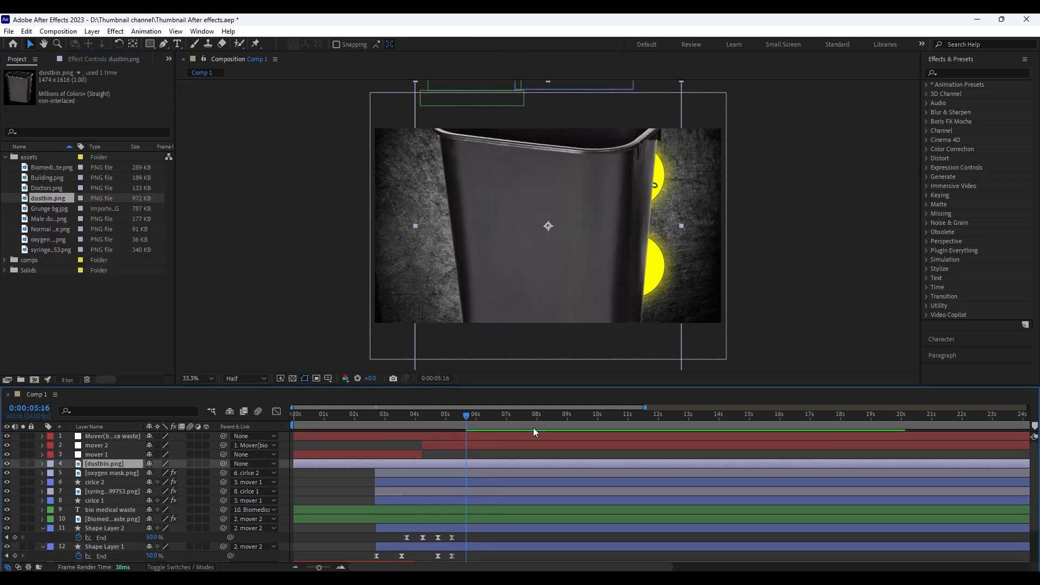
drag(684, 225, 600, 241)
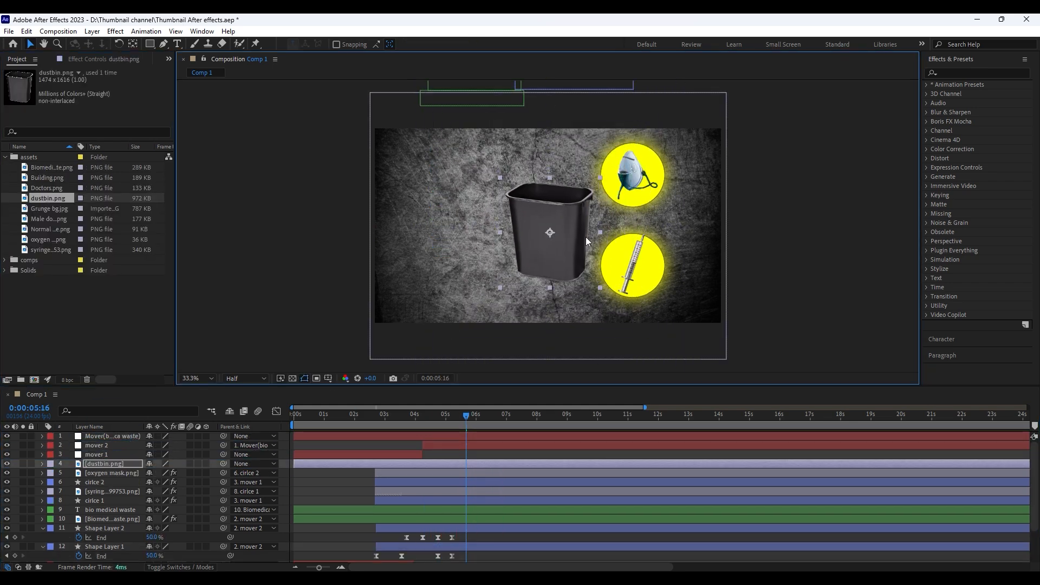
click(493, 464)
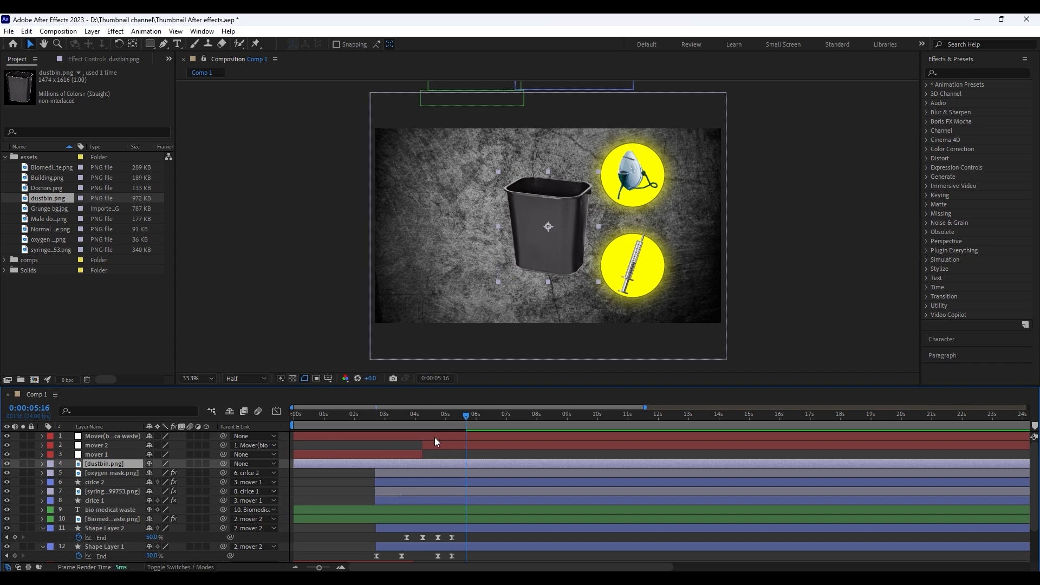
Parent the dustbin layer to the bio medical waste null and preview its entrance
drag(223, 463, 120, 438)
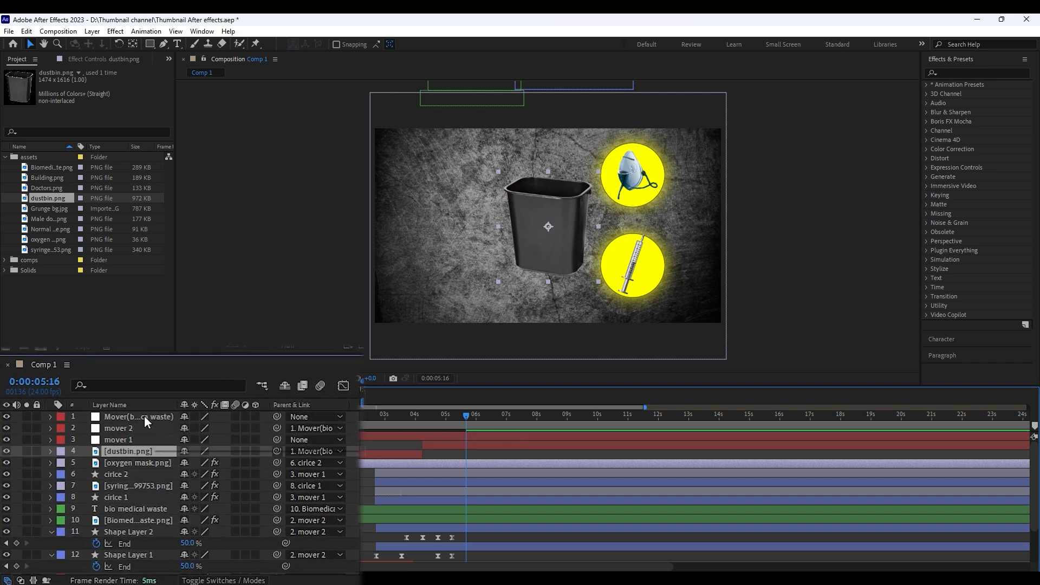
drag(469, 418, 412, 418)
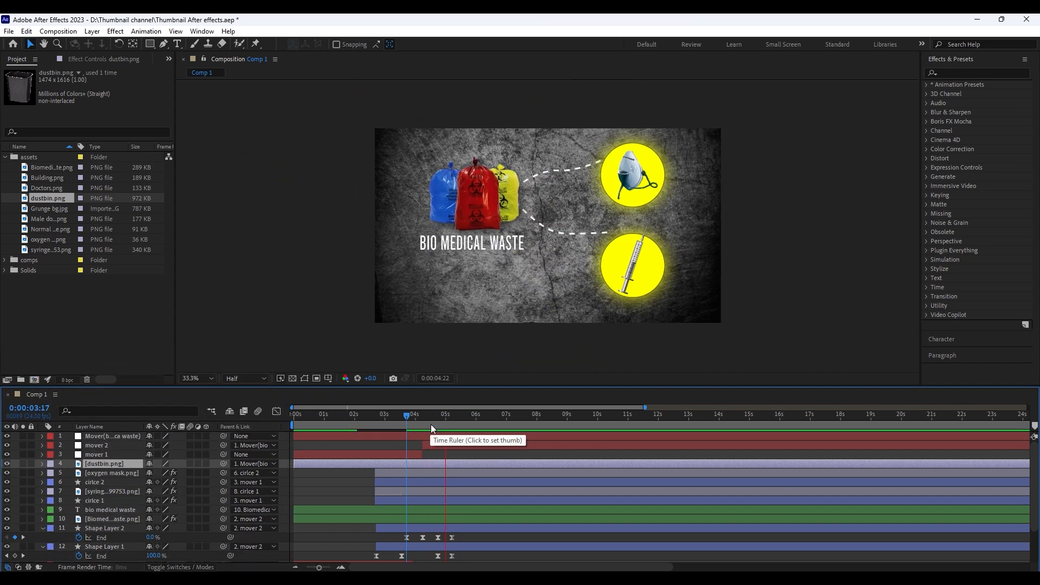
key(space)
Reshape the bio medical waste null's Position speed graph into an early sharp peak with a slow finish, and preview the motion
click(450, 434)
key(u)
drag(472, 446, 437, 446)
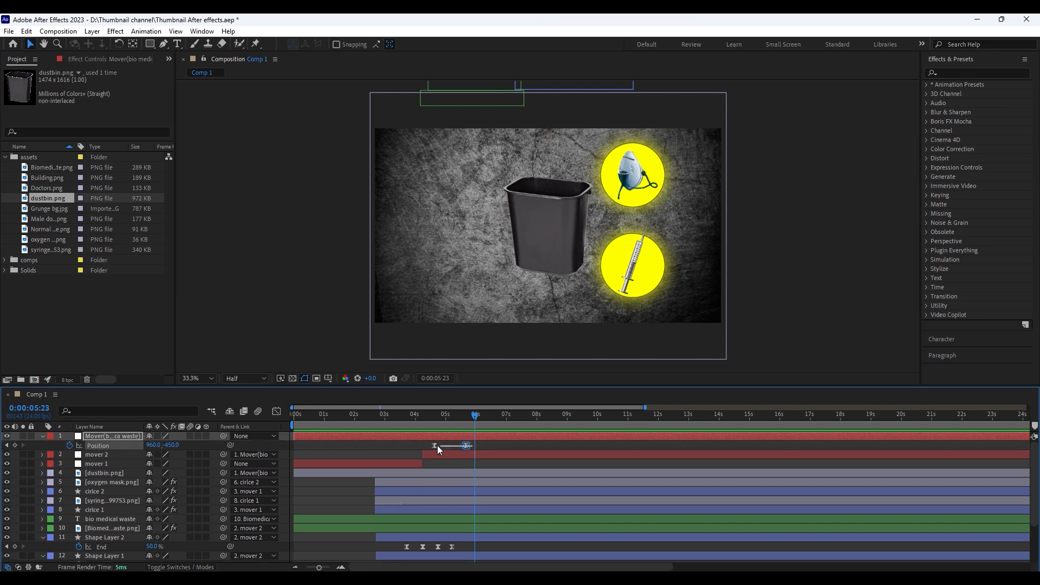
key(shift+F3)
key(grave)
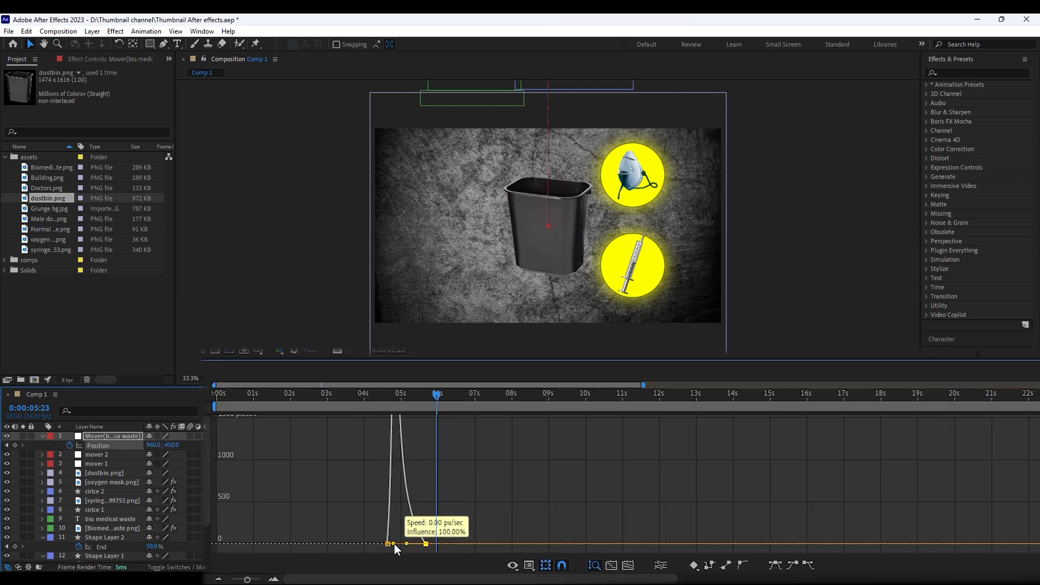
drag(394, 544, 392, 543)
click(360, 390)
key(space)
key(space)
click(381, 394)
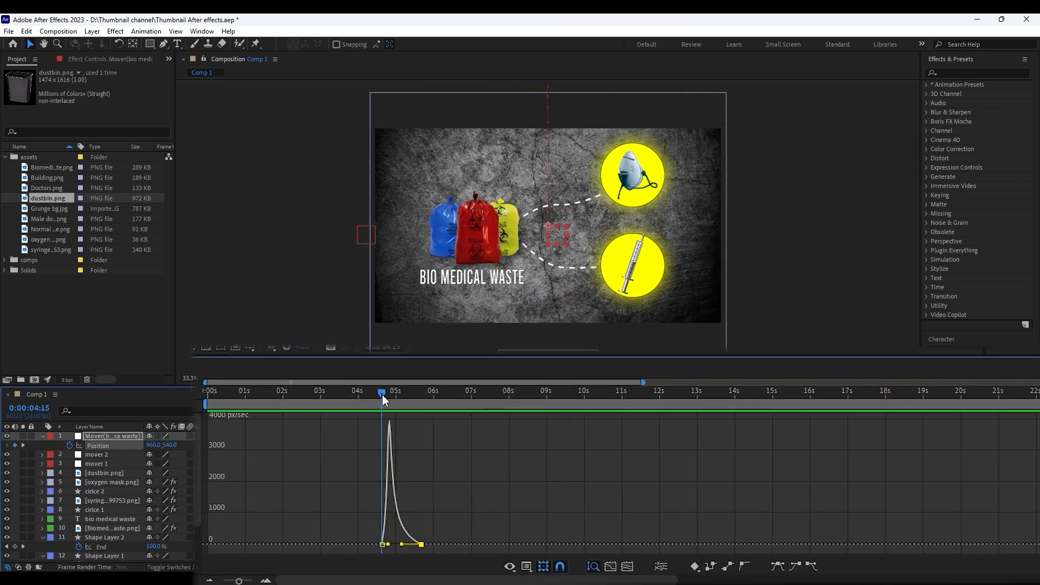
mouse_move(382, 394)
mouse_down()
mouse_move(393, 395)
mouse_move(382, 394)
mouse_up()
click(194, 391)
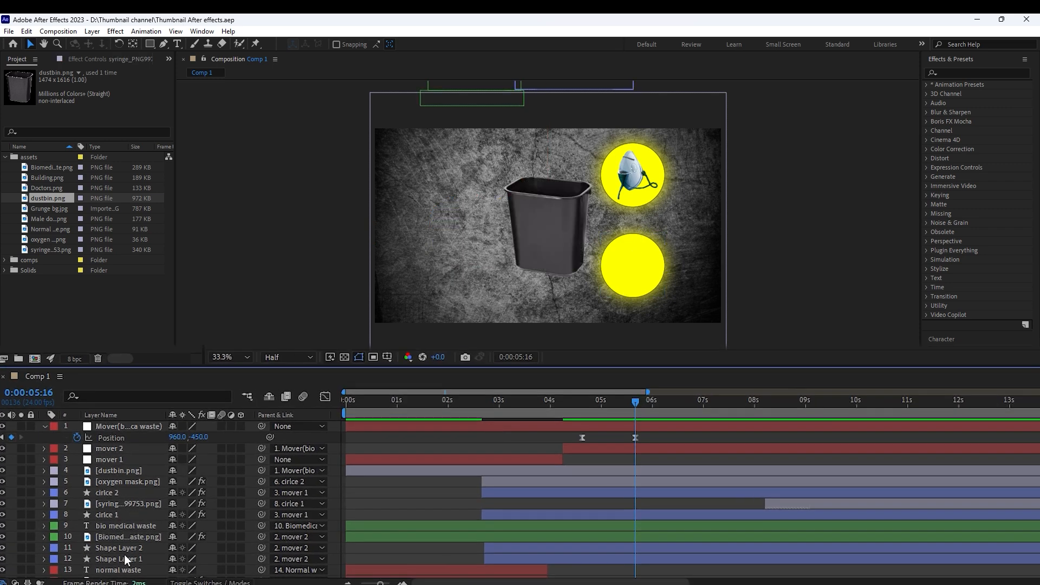
Split Shape Layers 1 and 2, the biomedical waste image and its text at 0:00:05:16, and delete the parts after that point
click(130, 550)
ctrl+click(132, 558)
ctrl+click(132, 536)
ctrl+click(134, 526)
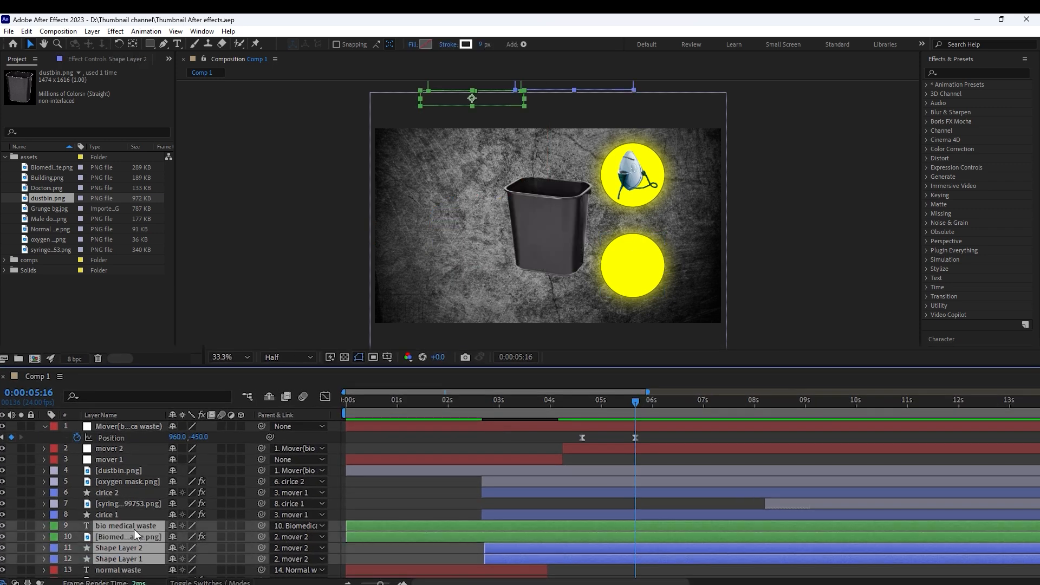
key(ctrl+shift+d)
key(Delete)
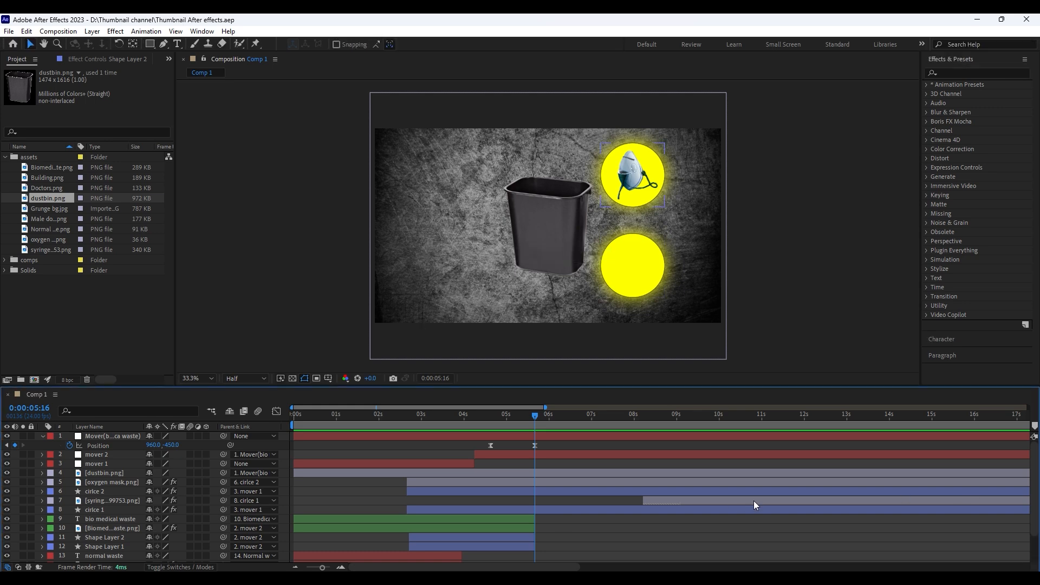
Shift the syringe layer to start together with the circle layers, and move the dustbin layer below cirlce 1
drag(655, 501, 467, 512)
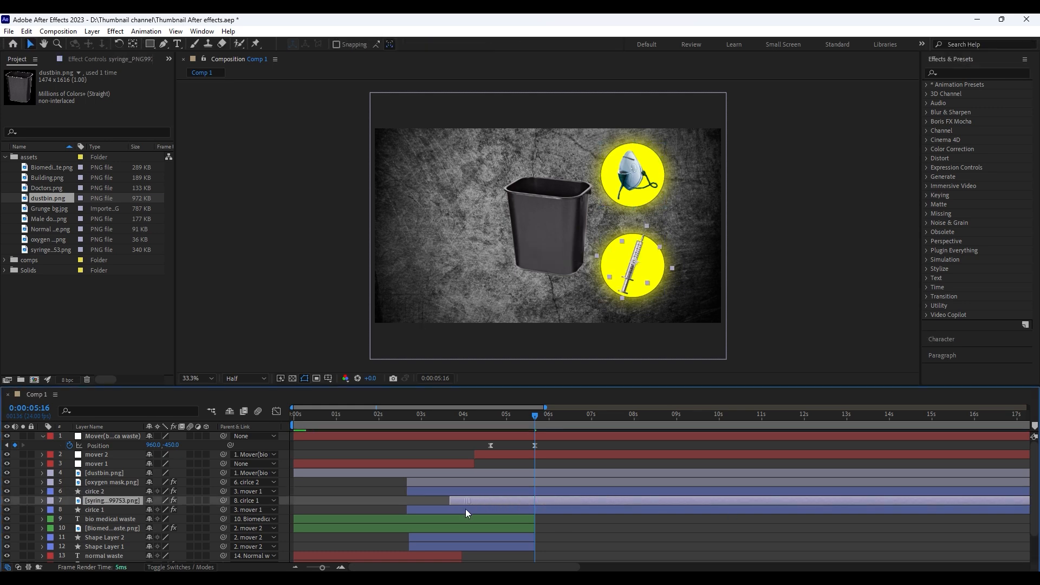
click(113, 481)
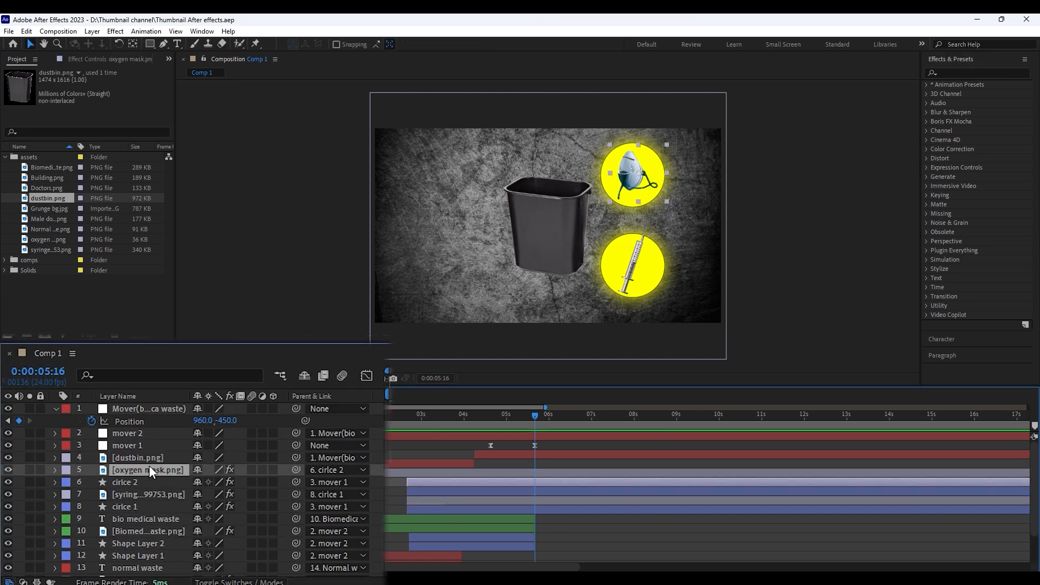
drag(151, 459, 145, 512)
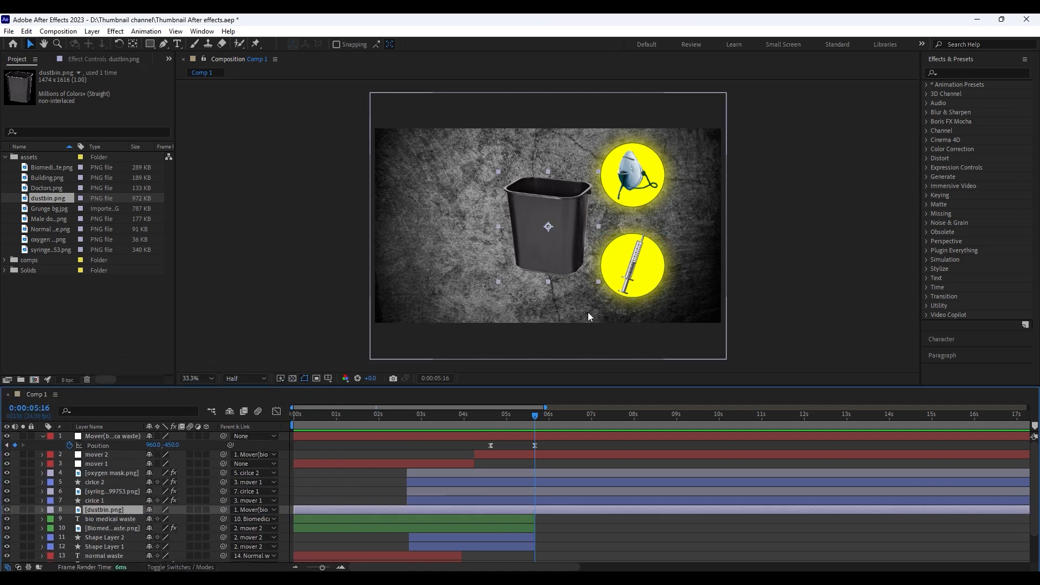
Mask the dustbin layer with the Pen tool around the bin's front wall, leaving out its opening and back rim
key(g)
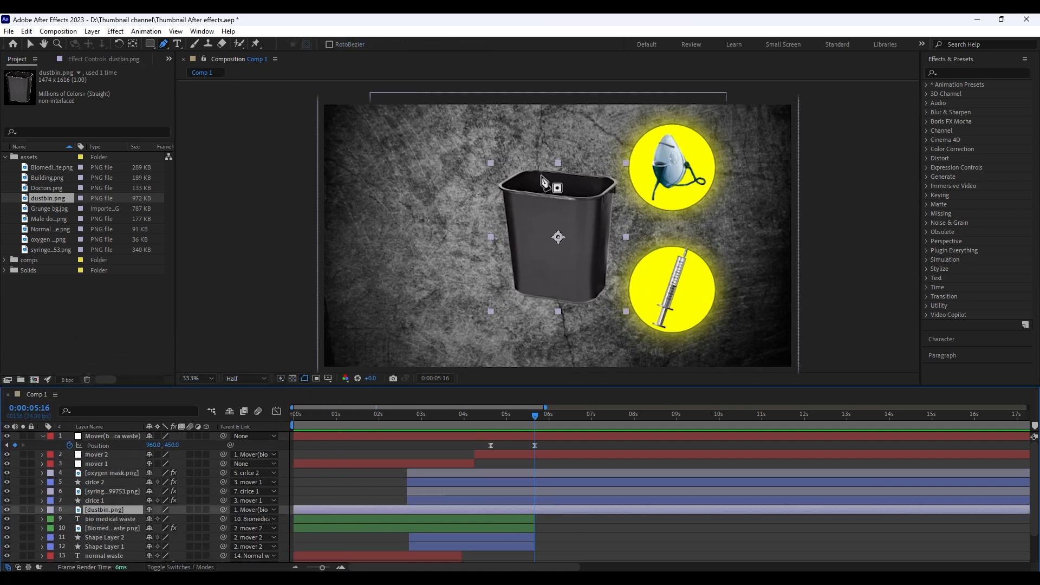
click(501, 186)
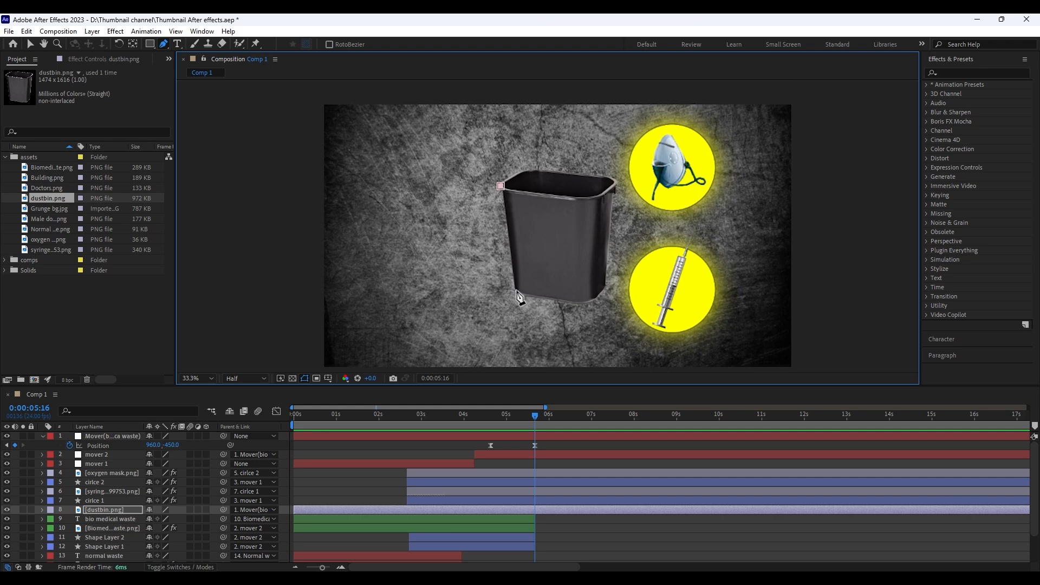
click(605, 285)
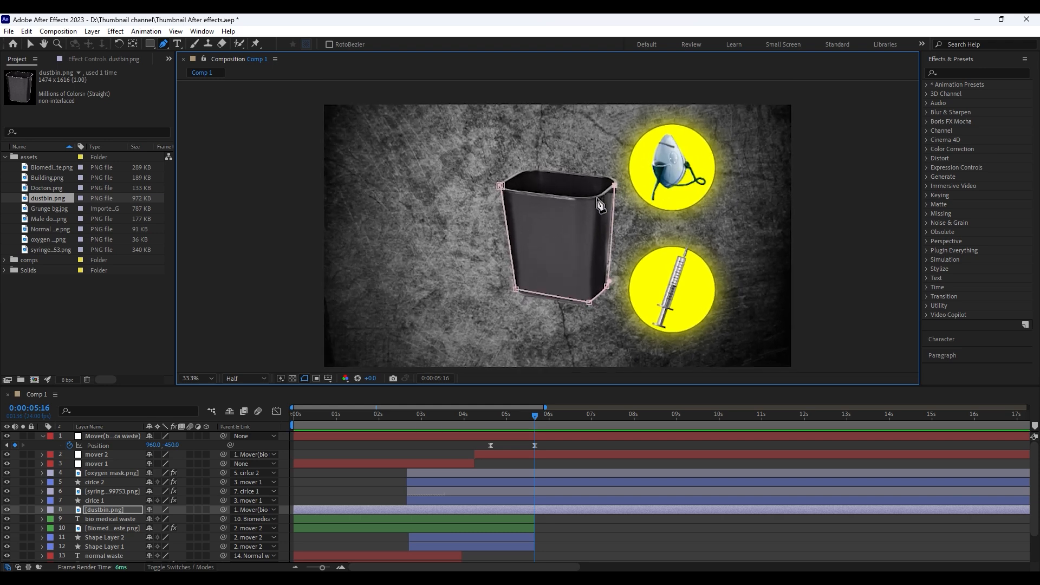
click(499, 186)
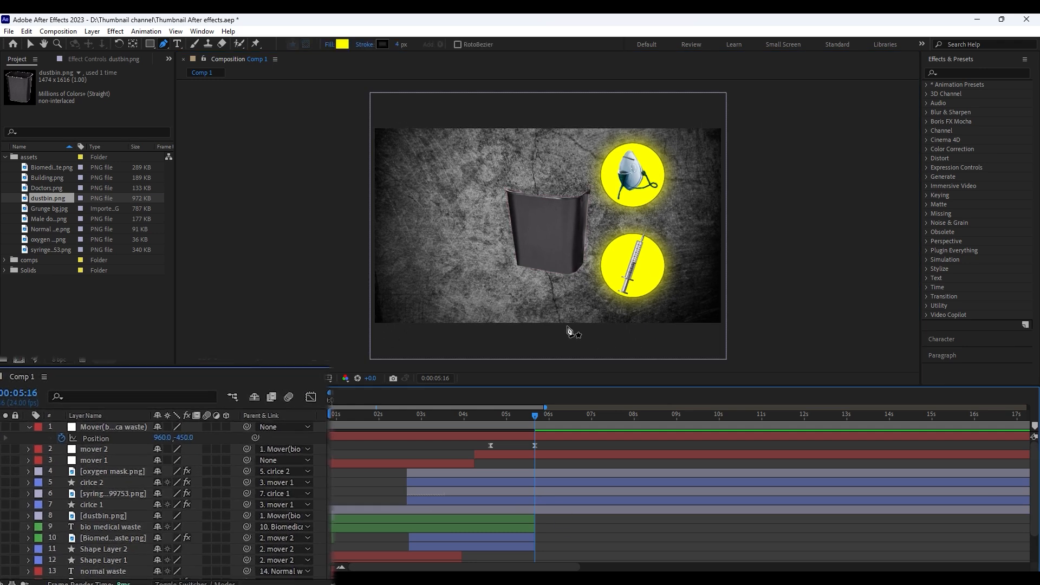
Duplicate the masked dustbin layer and invert Mask 1 on the lower copy so it shows the back rim
key(ctrl+d)
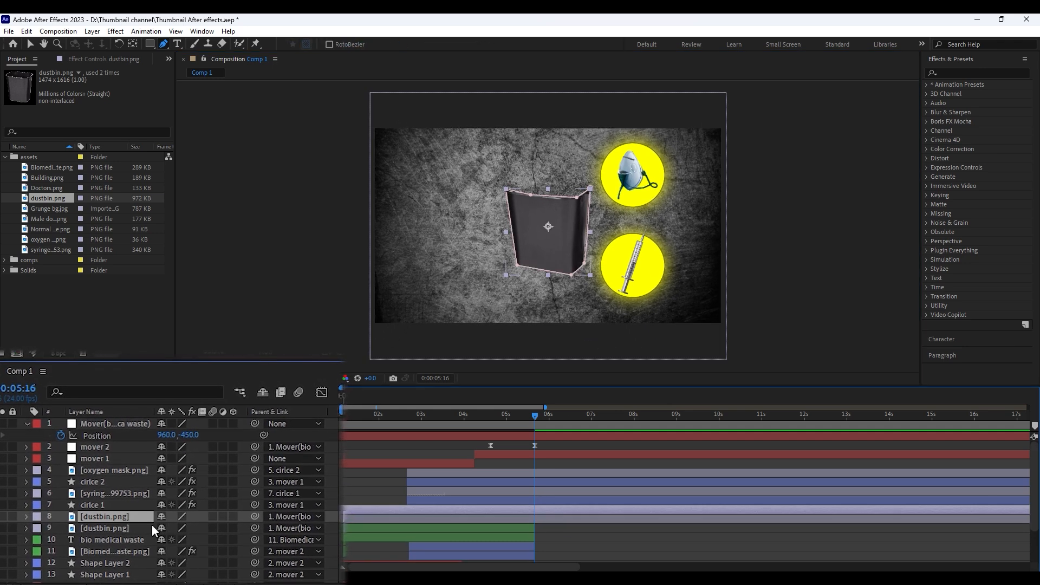
click(125, 529)
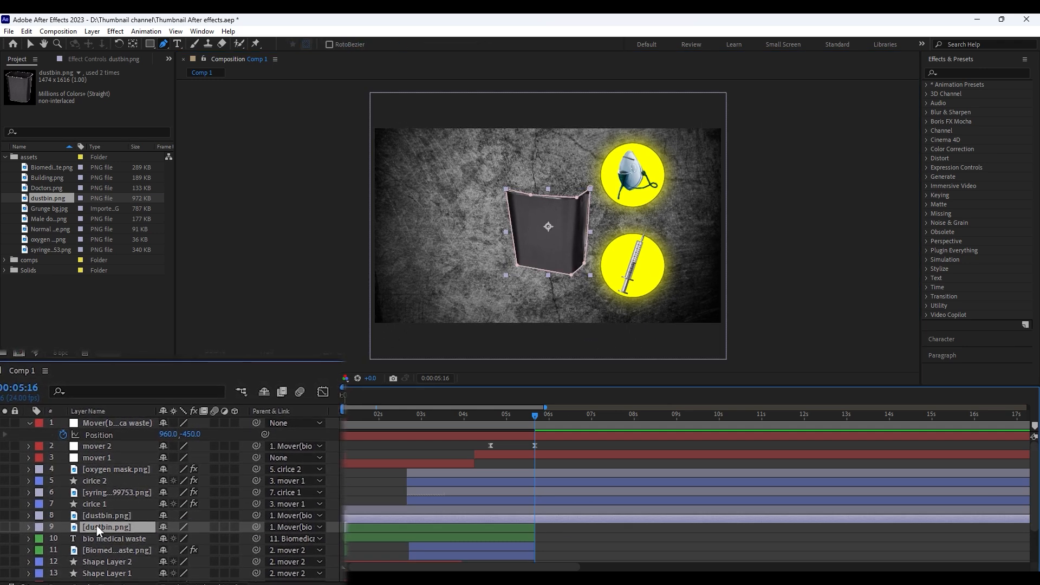
click(27, 528)
click(44, 536)
click(213, 544)
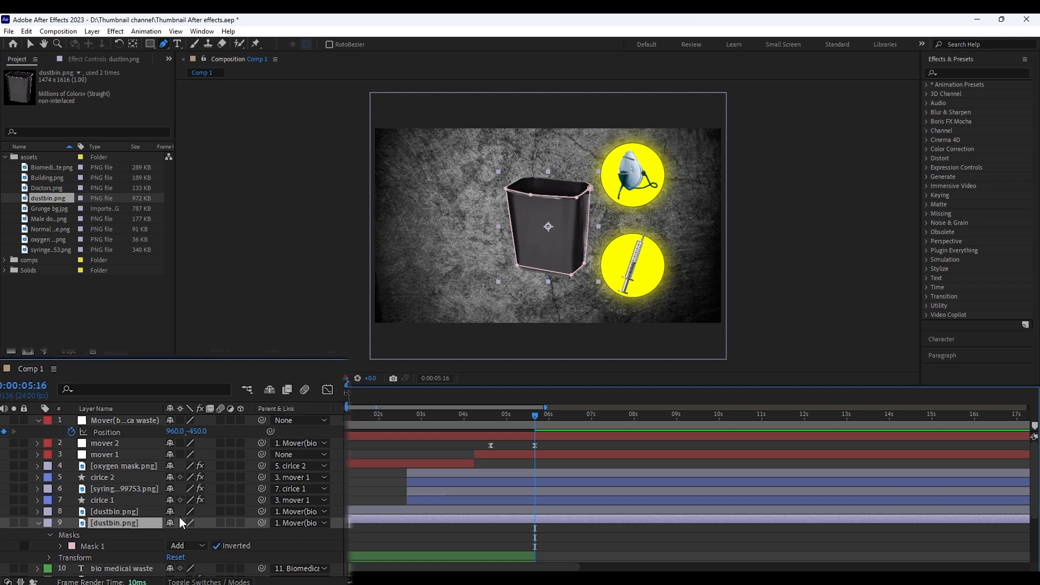
click(41, 521)
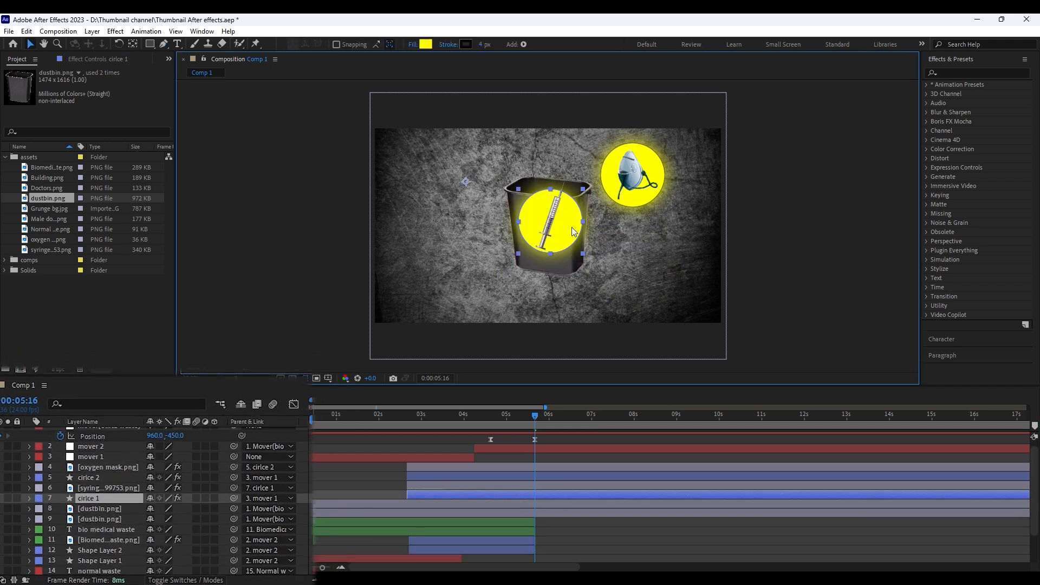
Move the dustbin front layer above the syringe layer, so that the syringe circle sits between the two dustbin parts
click(621, 489)
click(559, 504)
click(553, 496)
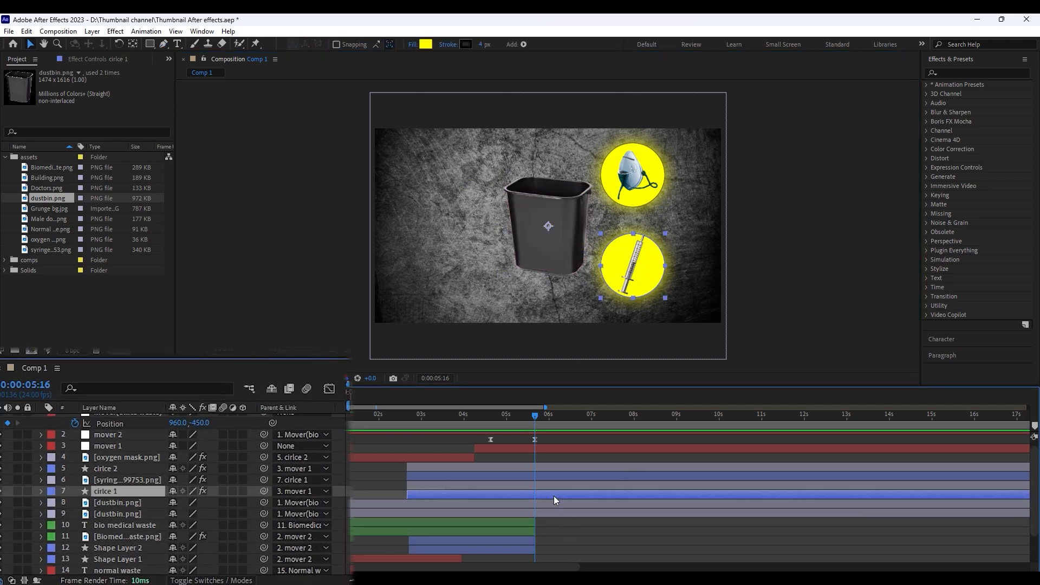
drag(123, 507, 130, 496)
Set Position and Scale keyframes on cirlce 1 at 0:00:05:16
click(686, 270)
click(134, 499)
key(p)
key(shift+s)
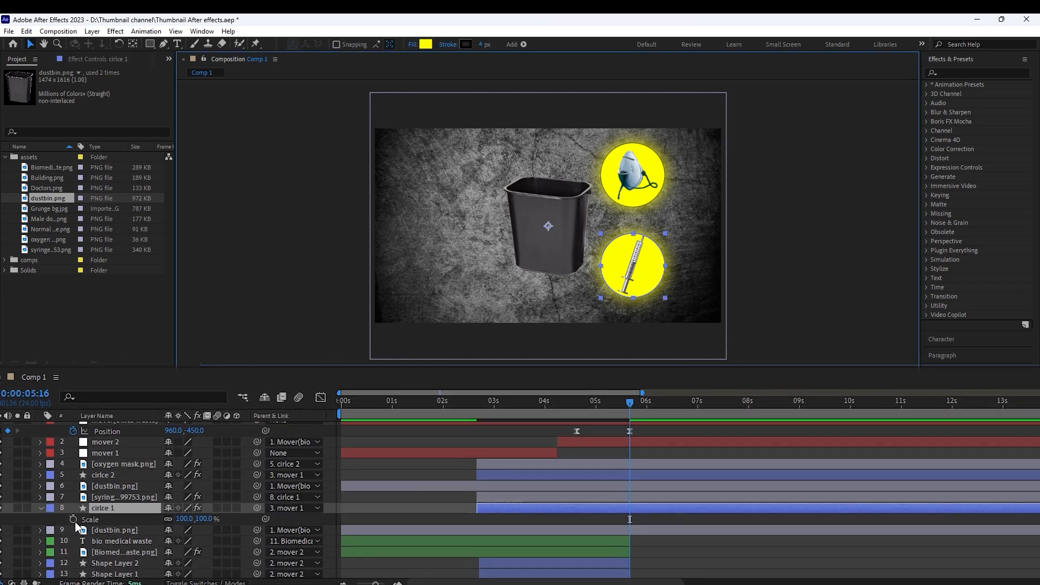
click(73, 520)
click(73, 530)
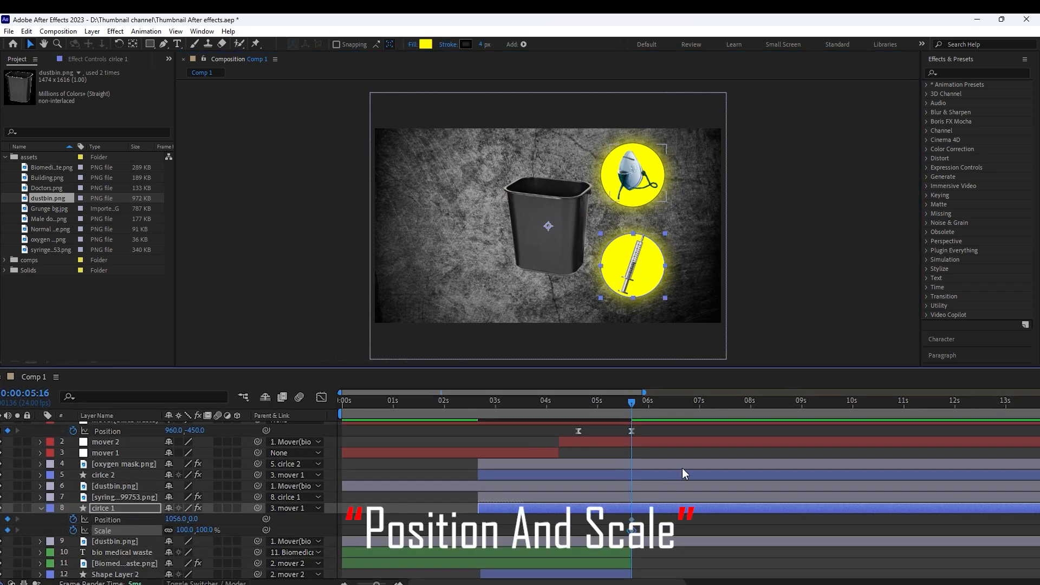
At 0:00:06:02, move cirlce 1 into the dustbin and scale it to 72%, then preview the move
key(shift+Page_Down)
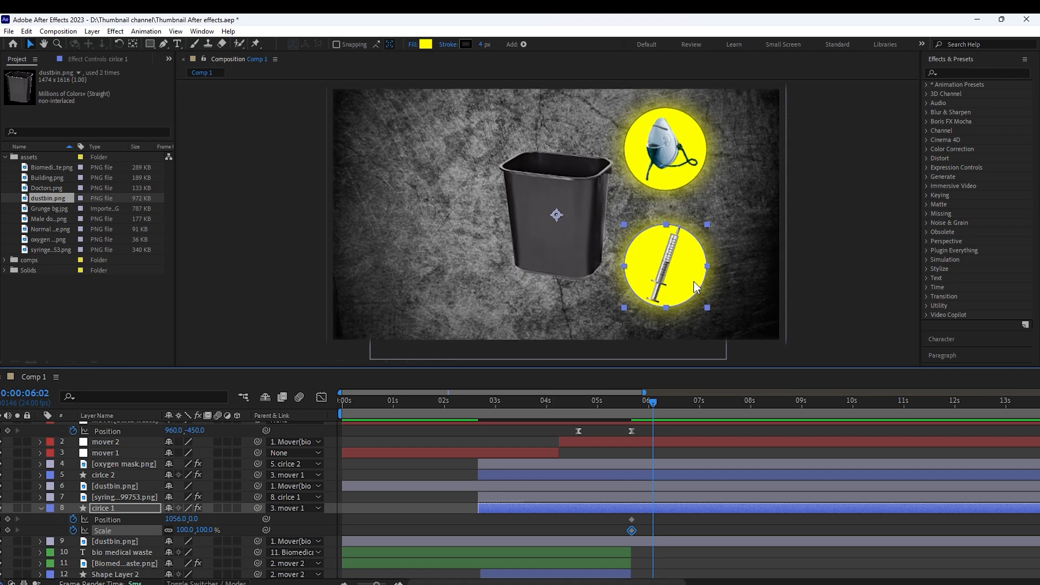
drag(665, 275, 579, 226)
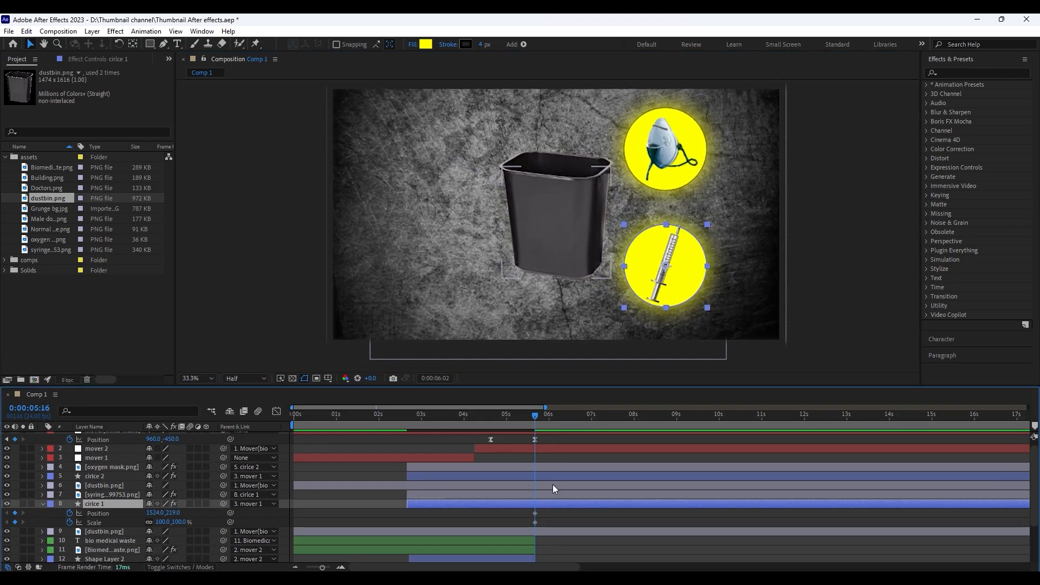
key(shift+Page_Down)
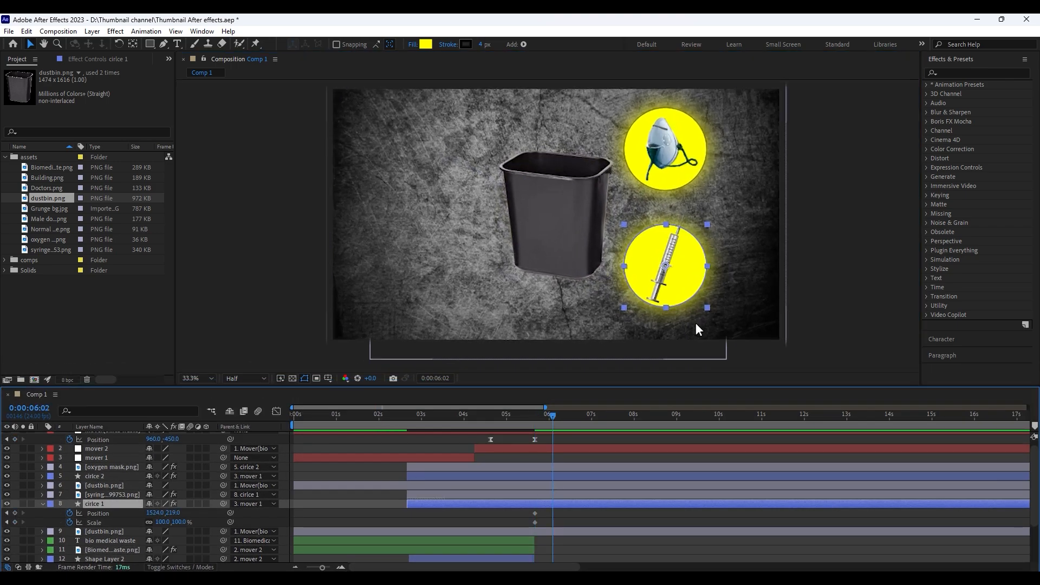
drag(677, 283, 565, 220)
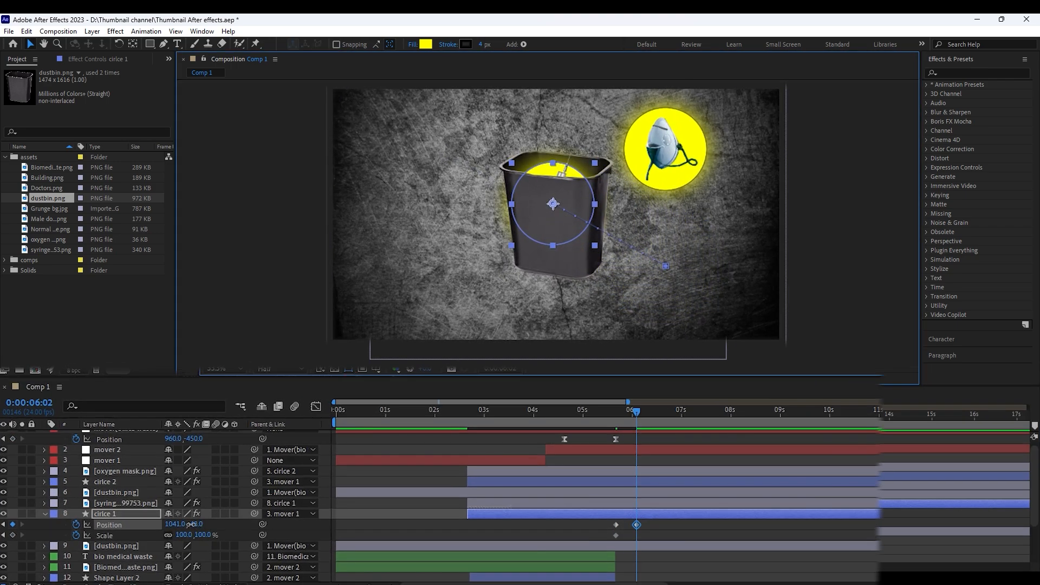
drag(173, 523, 167, 525)
drag(537, 238, 531, 236)
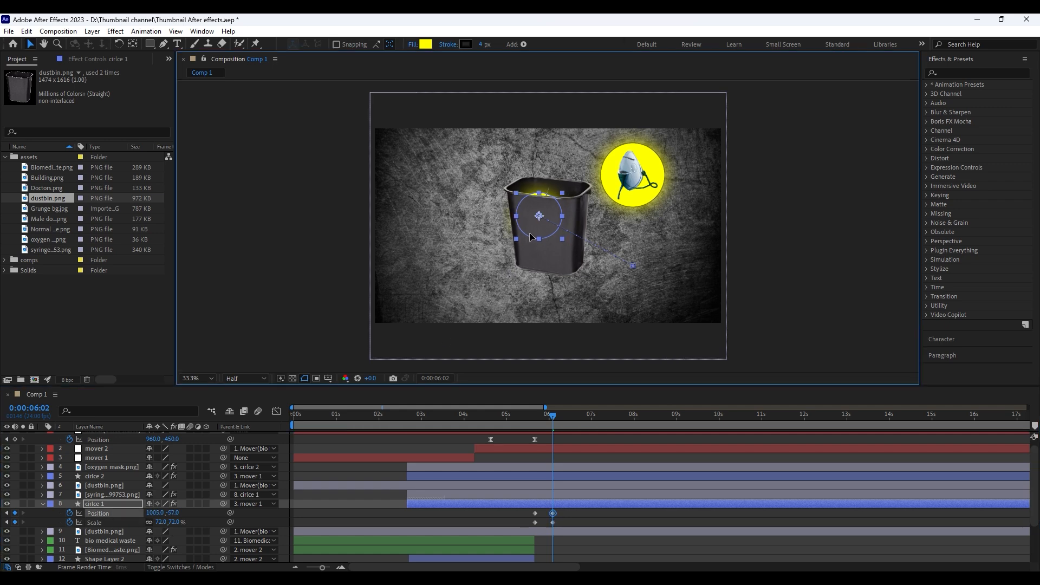
click(561, 458)
drag(545, 420, 531, 419)
key(space)
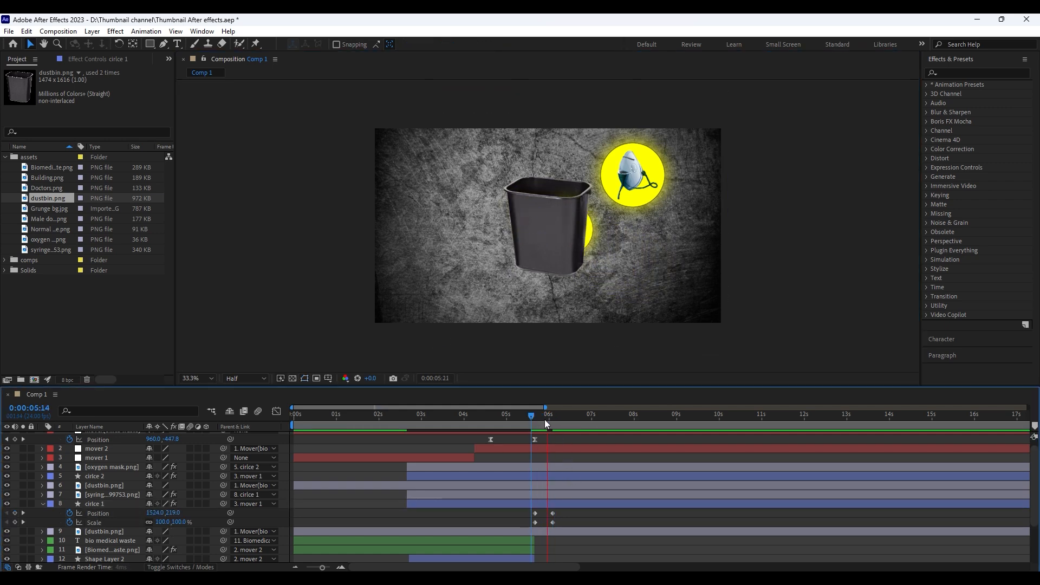
key(space)
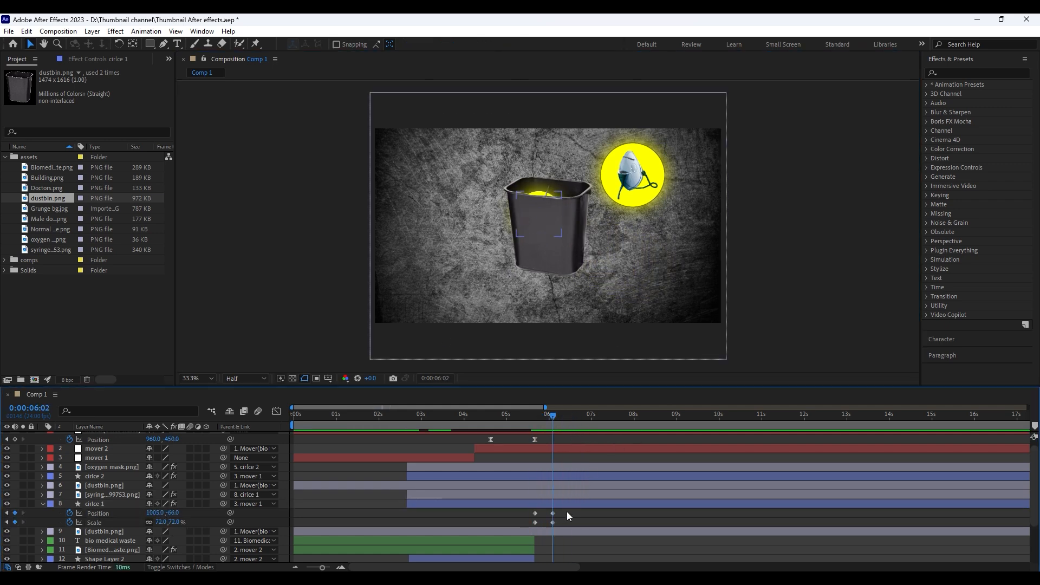
Bend cirlce 1's motion path into a high arc by pulling a handle upward from its starting point
click(99, 513)
key(g)
scroll(662, 260, up, 1)
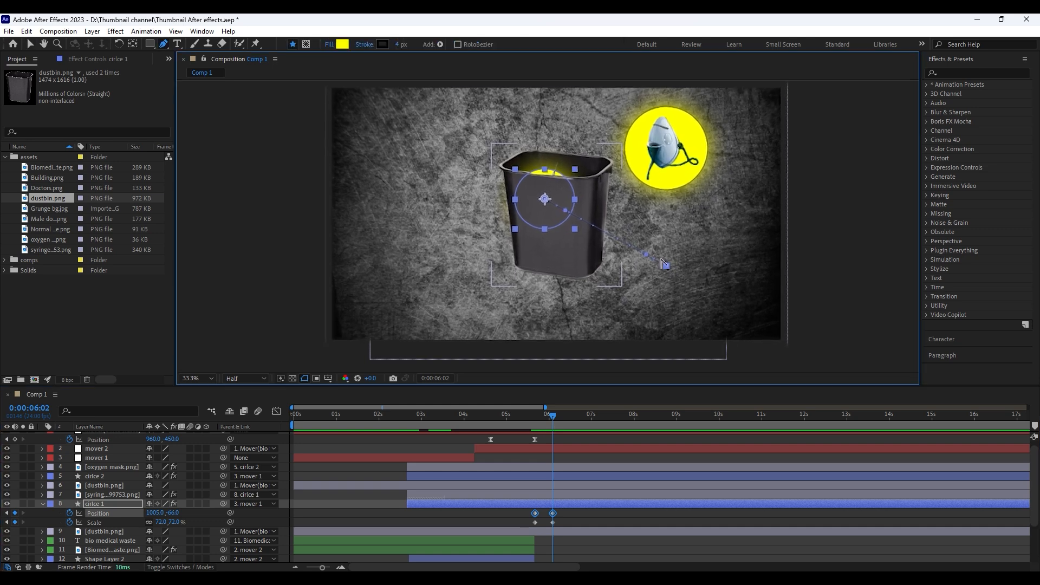
drag(665, 264, 657, 17)
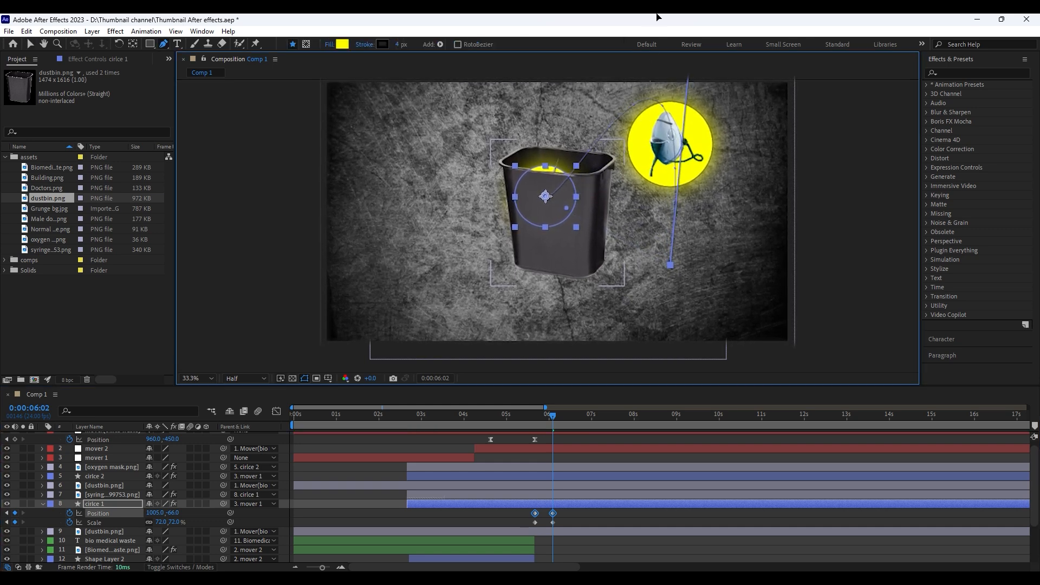
Apply Easy Ease to cirlce 1's Position and Scale keyframes, move the end pair to 0:00:06:12, and preview the drop
mouse_move(547, 417)
mouse_down()
mouse_move(528, 415)
mouse_move(558, 427)
mouse_move(537, 419)
mouse_up()
key(k)
key(shift+Page_Down)
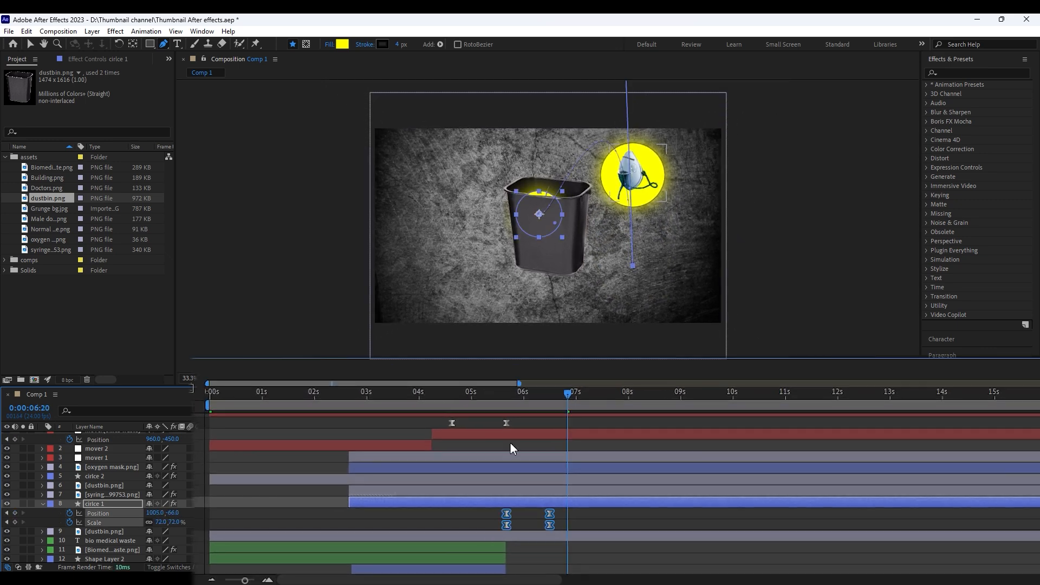
click(529, 417)
key(space)
key(space)
Reshape cirlce 1's Position and Scale speed graph into an early sharp peak with a slow finish, and preview the motion
key(j)
key(j)
drag(588, 527, 490, 510)
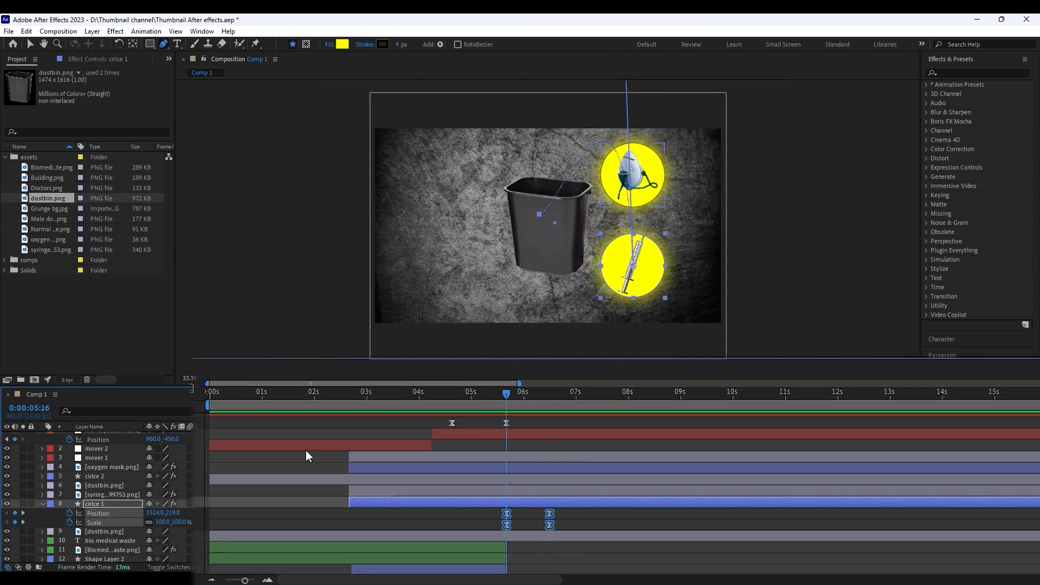
click(191, 388)
drag(543, 548, 544, 548)
key(v)
click(626, 567)
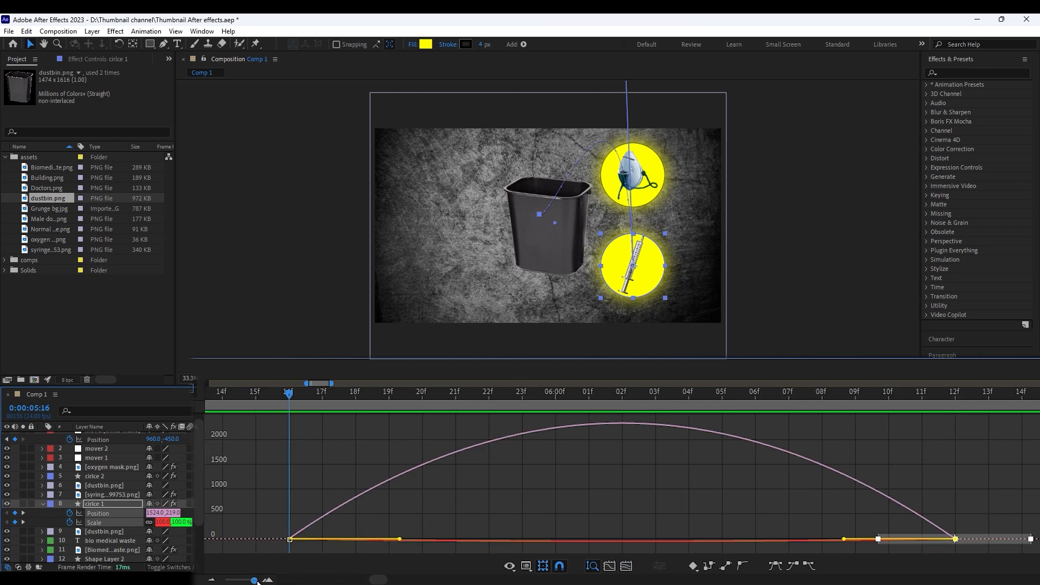
drag(257, 579, 249, 580)
mouse_move(790, 505)
mouse_down()
mouse_move(719, 548)
mouse_move(678, 529)
mouse_up()
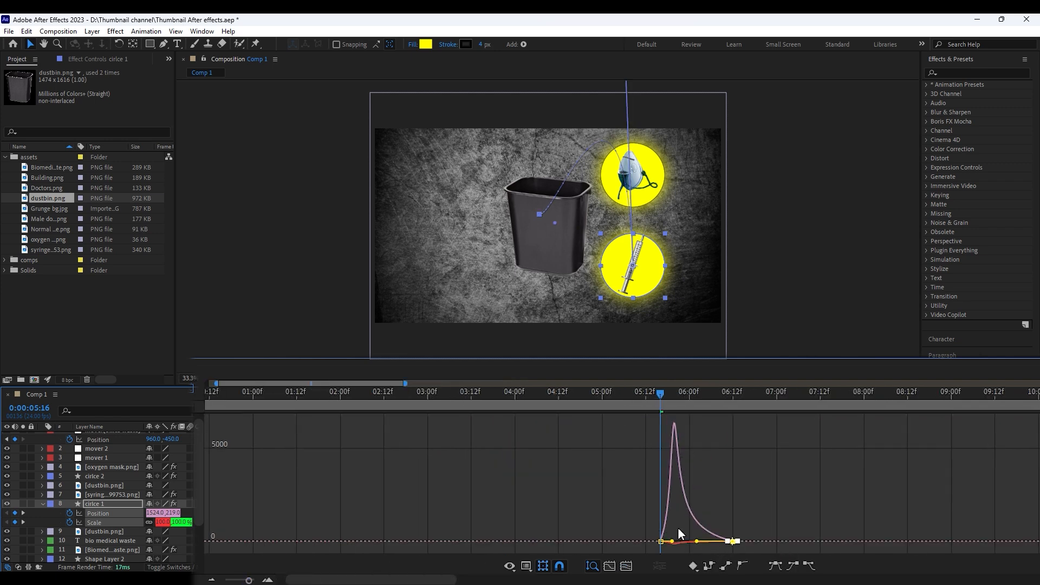
key(g)
click(638, 392)
key(space)
key(space)
key(v)
click(660, 393)
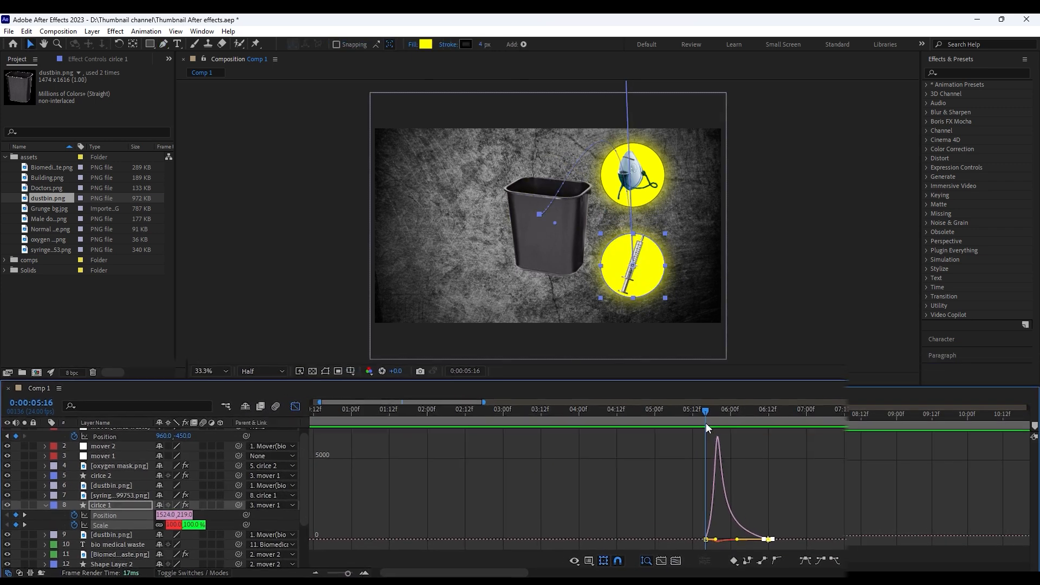
Move cirlce 1's ending Position and Scale keyframes to 0:00:06:17
click(323, 391)
key(shift+Page_Down)
key(shift+Page_Down)
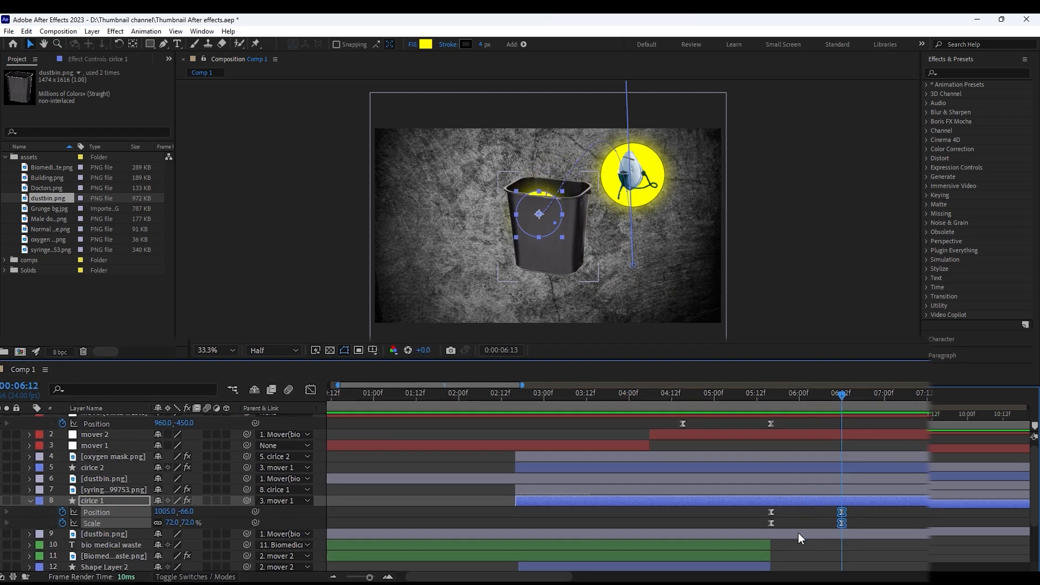
key(Page_Down)
key(Page_Down)
key(Page_Down)
key(Page_Down)
key(Page_Down)
drag(823, 510, 838, 511)
click(799, 444)
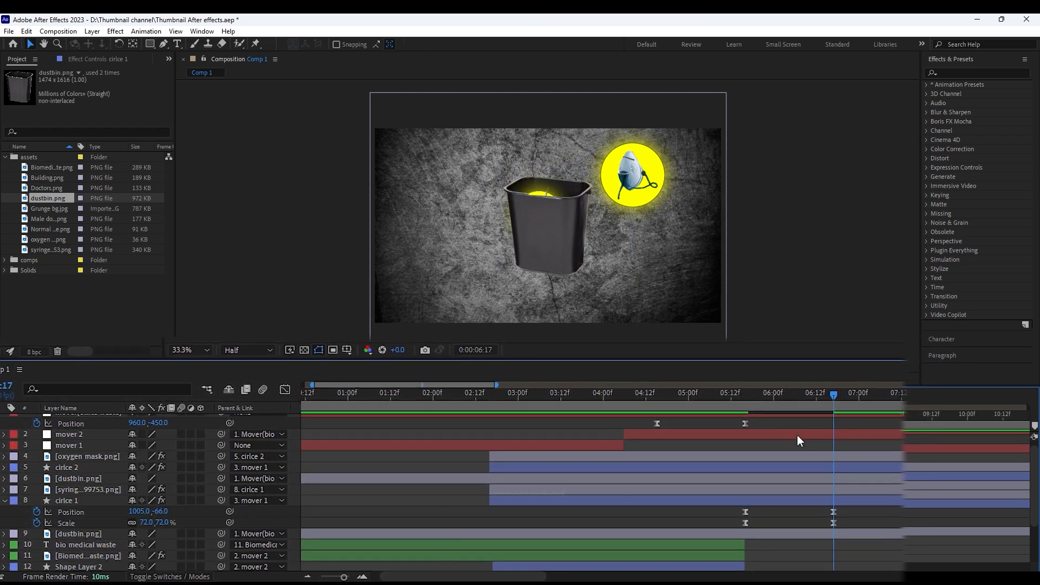
Save the project and preview the syringe circle dropping into the dustbin
click(704, 394)
key(ctrl+s)
key(space)
click(721, 402)
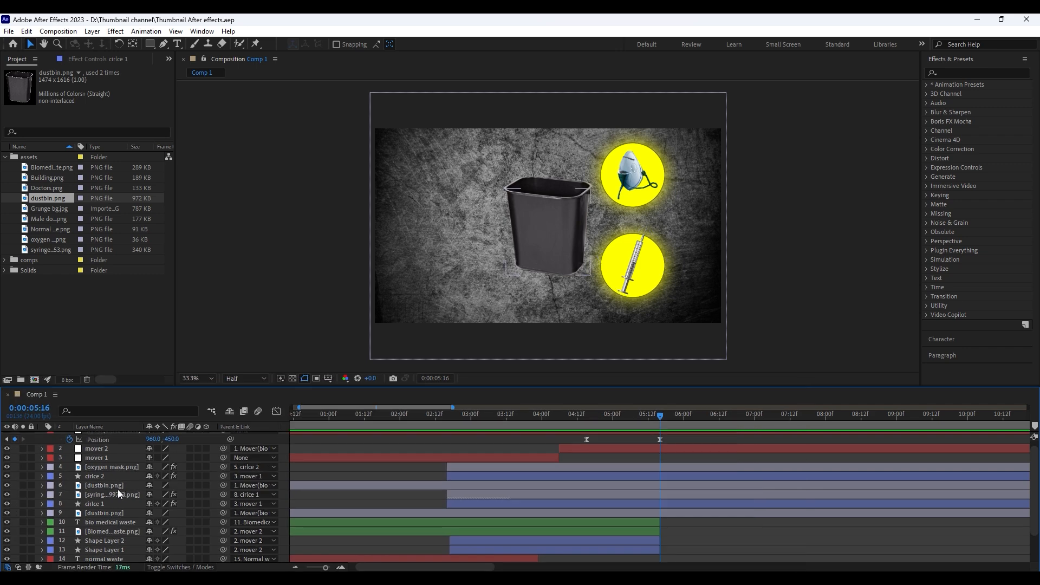
Move the dustbin front layer above the oxygen mask layer
click(105, 471)
shift+click(106, 469)
drag(105, 469, 108, 487)
Show cirlce 1's keyframes for reference, and set Position and Scale keyframes on cirlce 2 at 0:00:05:16
click(378, 505)
click(603, 503)
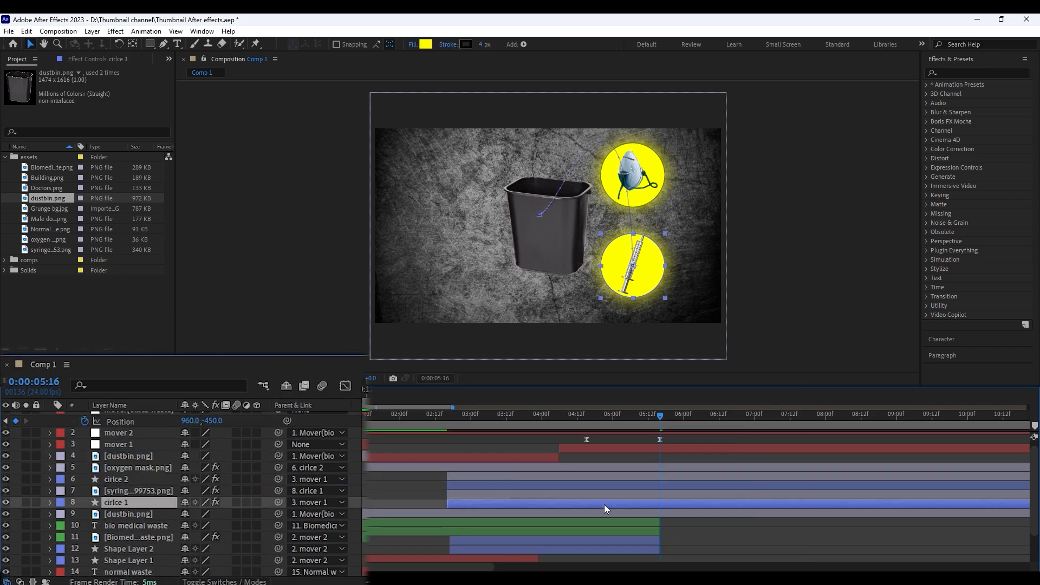
key(u)
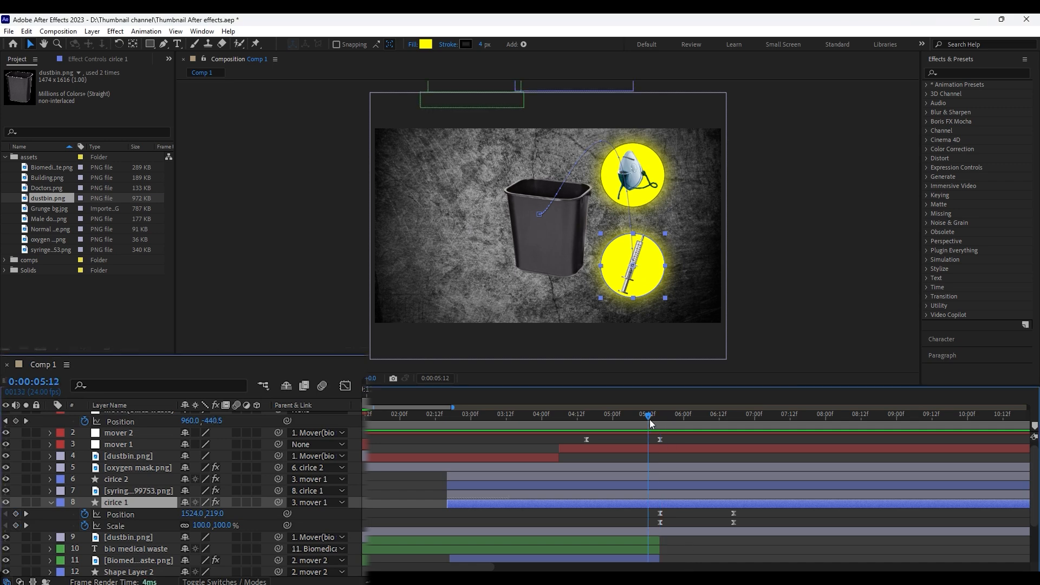
click(663, 484)
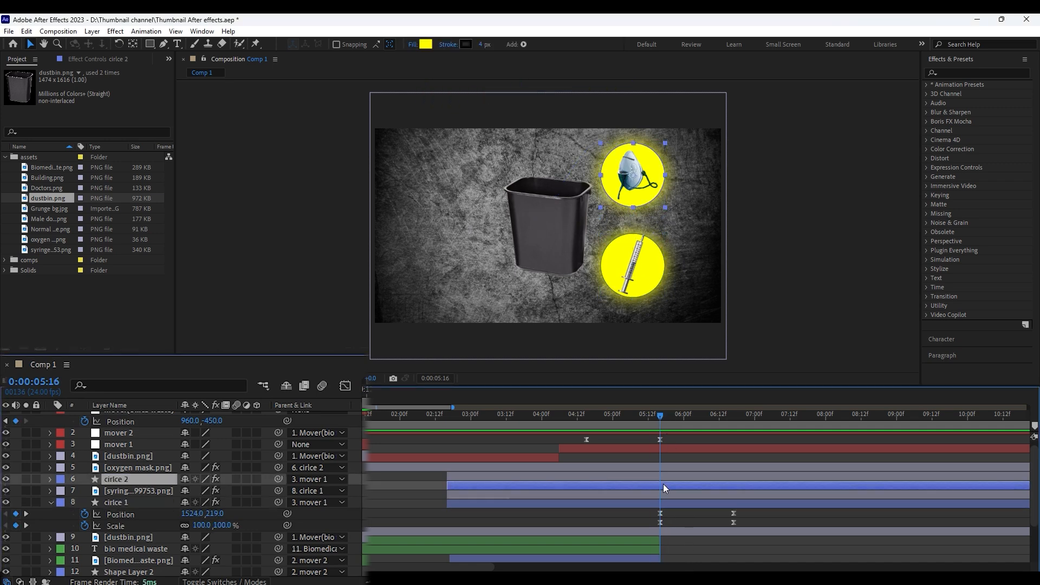
key(u)
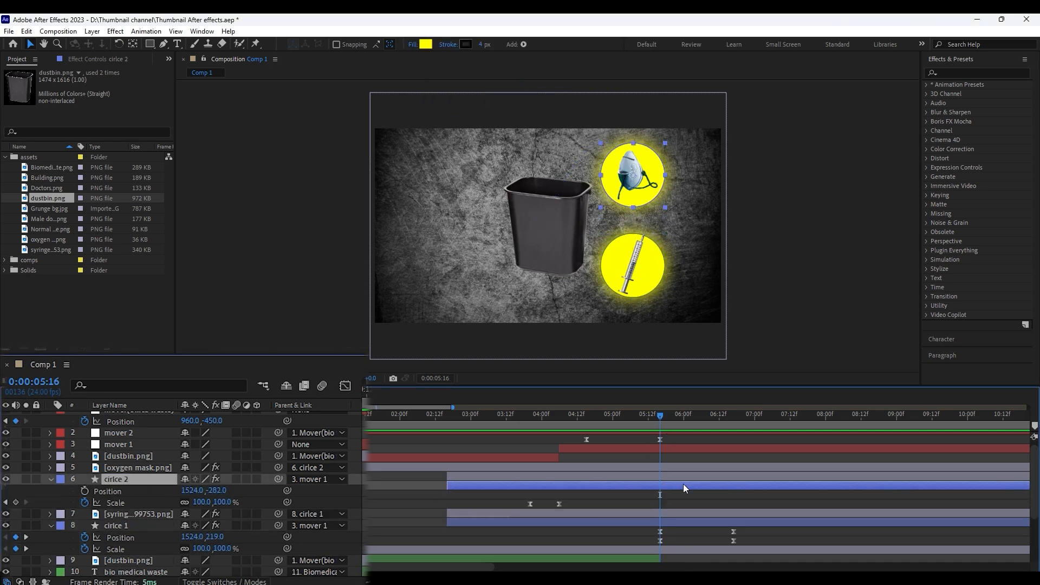
click(15, 504)
click(69, 494)
key(shift+Page_Down)
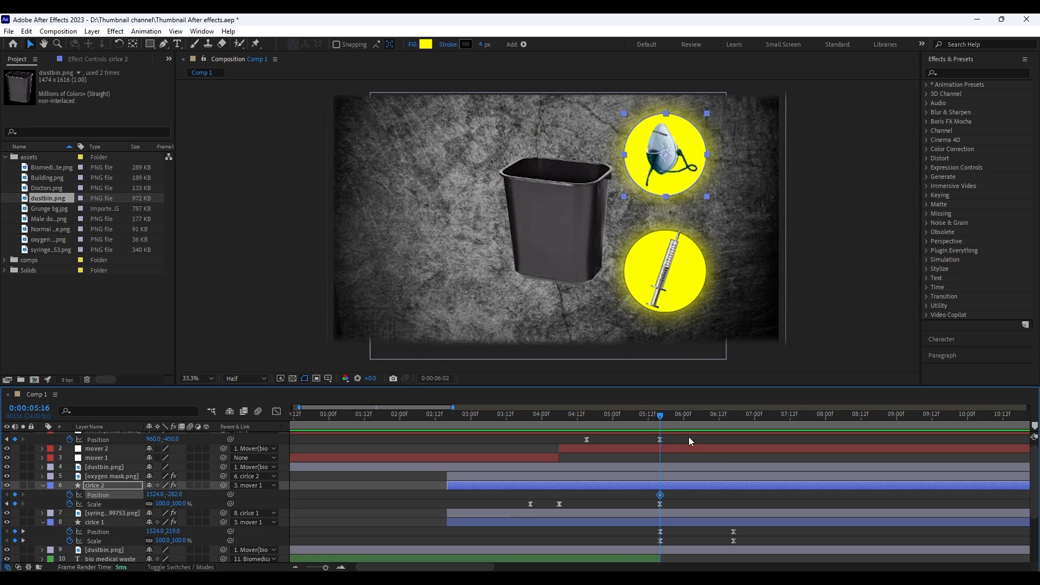
Set cirlce 2's ending keyframes at 0:00:06:12 inside the dustbin, with Position 1117.0, -69.0 and Scale 66%
key(shift+Page_Down)
drag(688, 164, 582, 217)
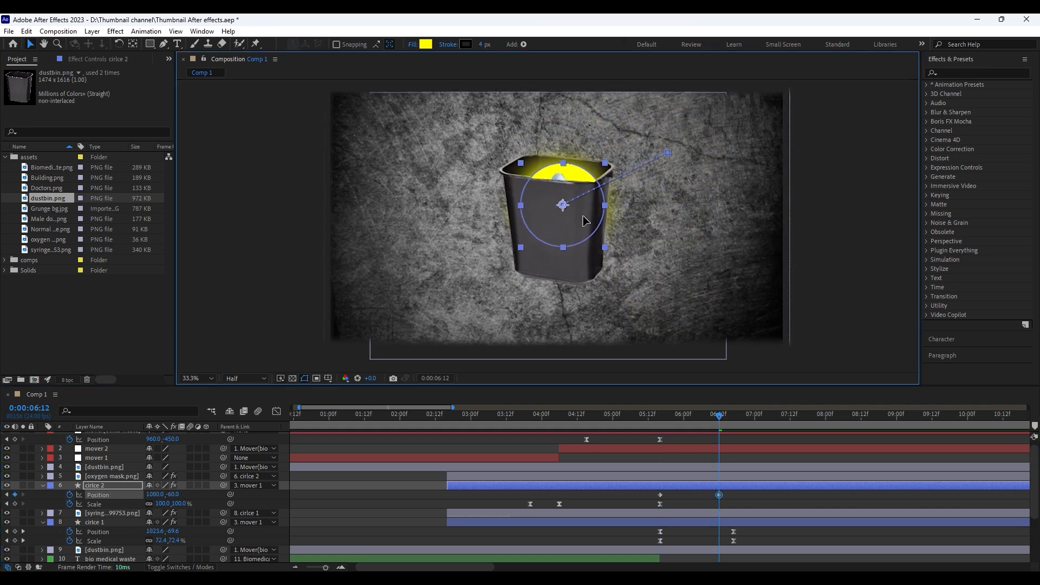
drag(168, 505, 153, 506)
drag(565, 210, 571, 207)
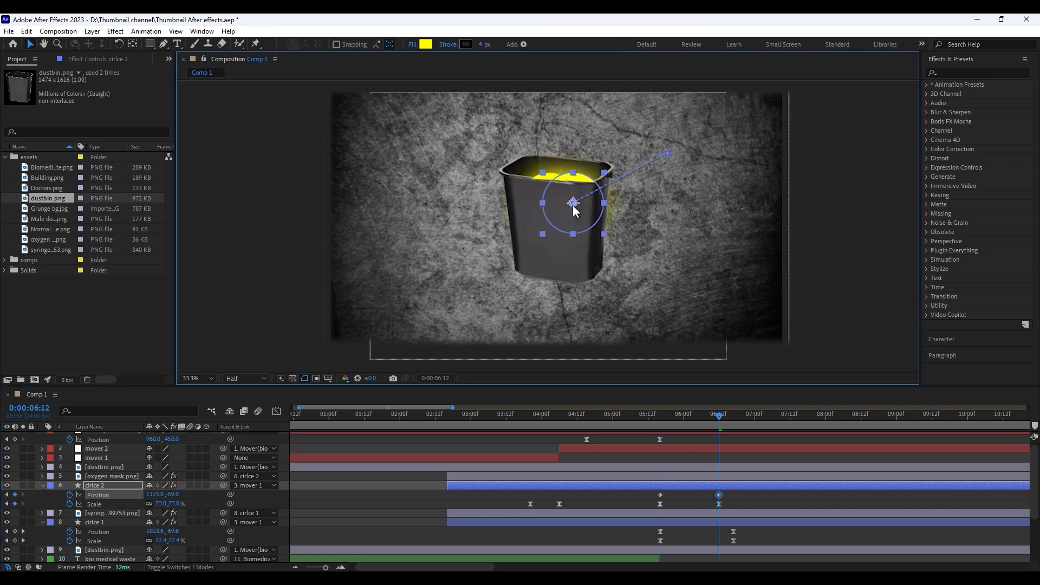
click(740, 508)
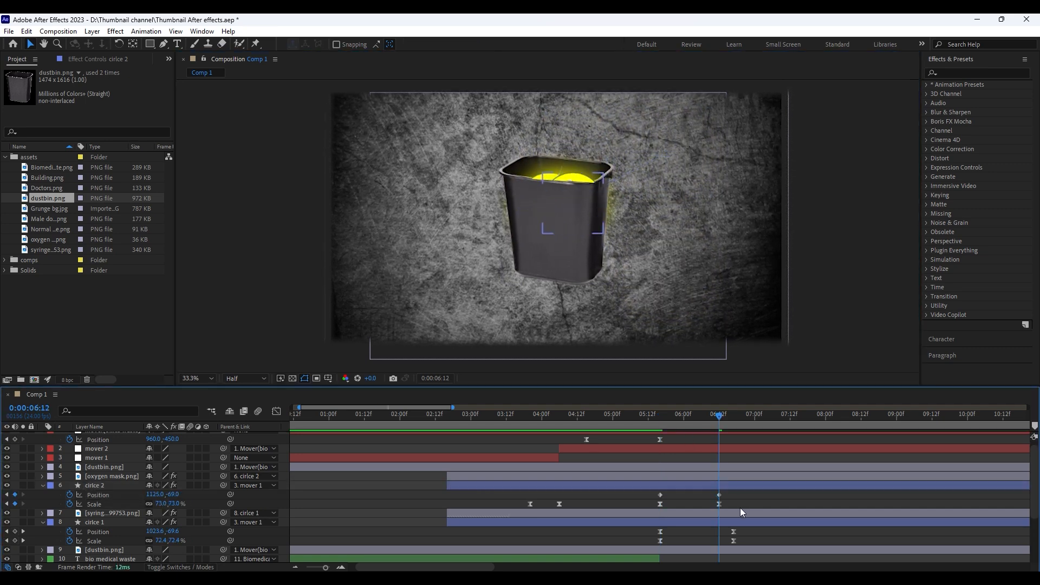
click(580, 191)
drag(172, 505, 158, 495)
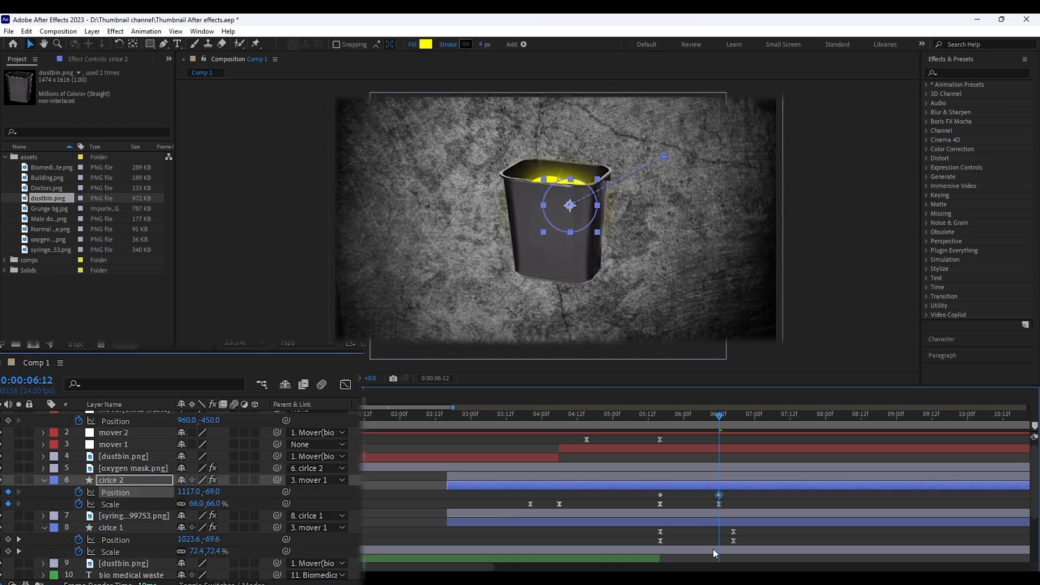
Apply Easy Ease to cirlce 2's Position keyframes
click(745, 537)
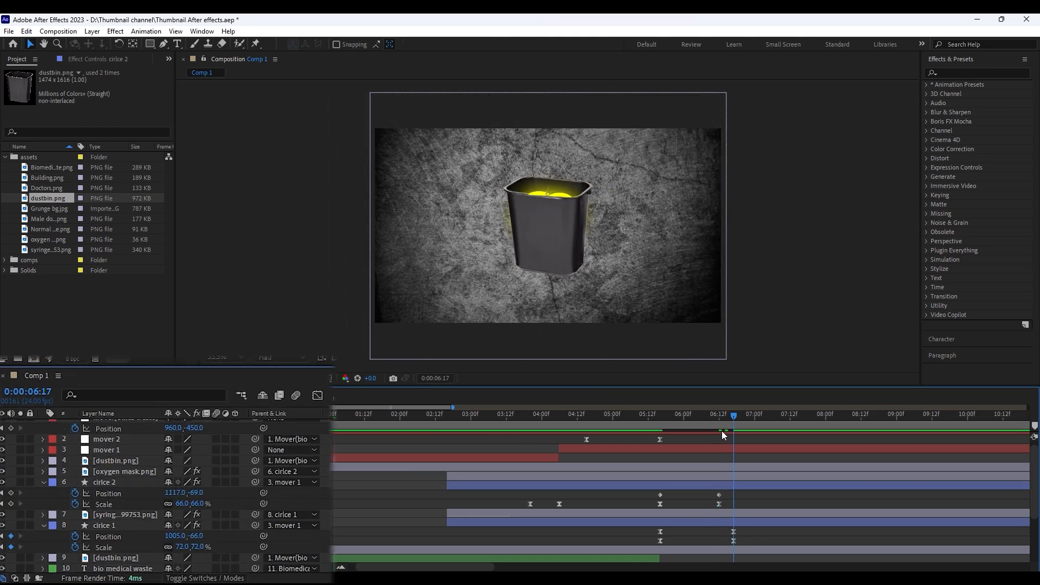
click(720, 418)
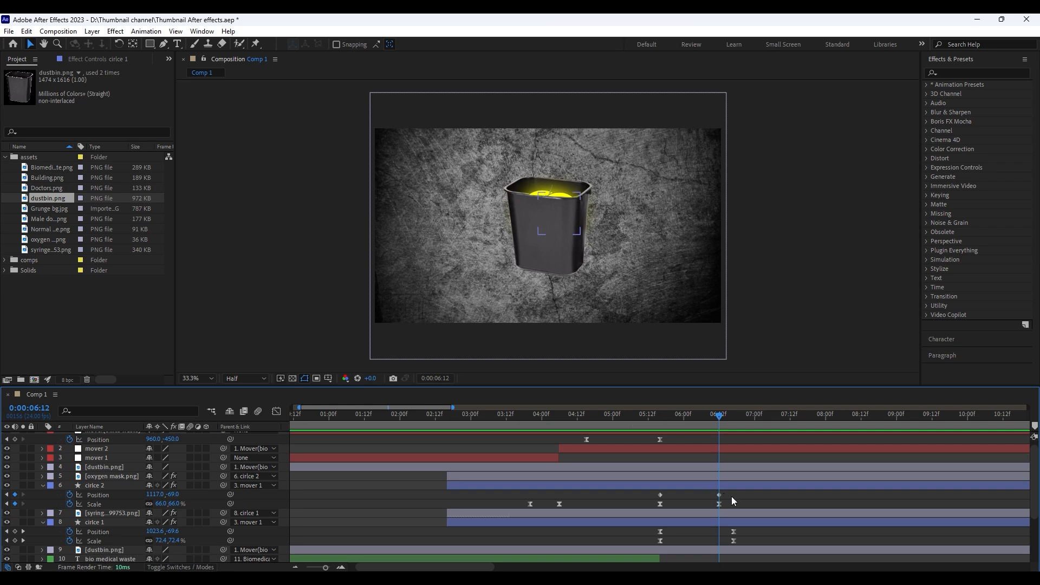
drag(731, 496, 641, 509)
key(F9)
Curve cirlce 2's motion path into an arc with the Pen tool and preview the oxygen mask's drop
click(641, 415)
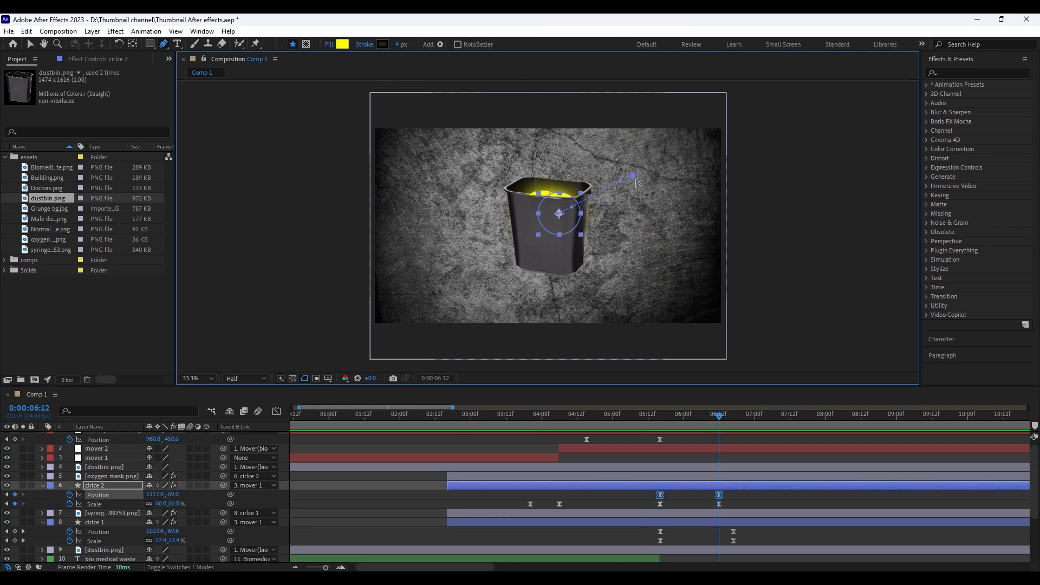
drag(670, 416, 683, 416)
key(space)
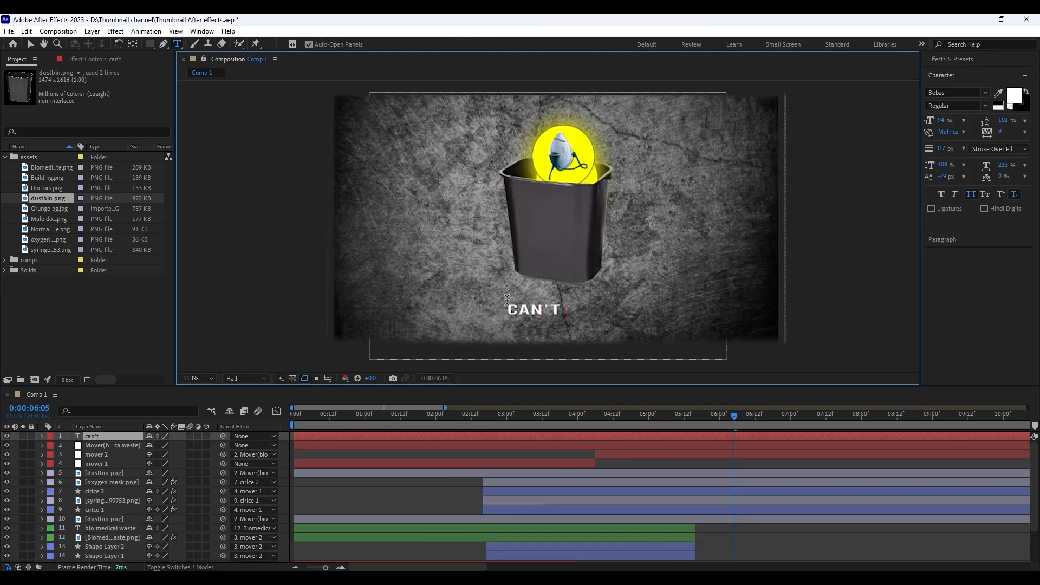
Add the two-line text "can't throw like / normal waste" below the dustbin and set its leading to 80 px
text(l)
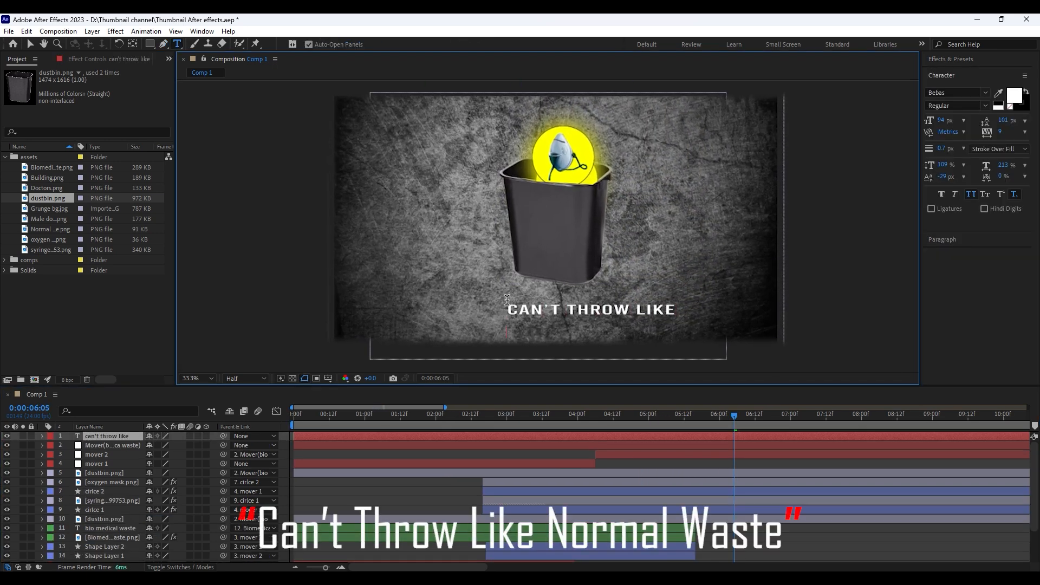
key(BackSpace)
text(n)
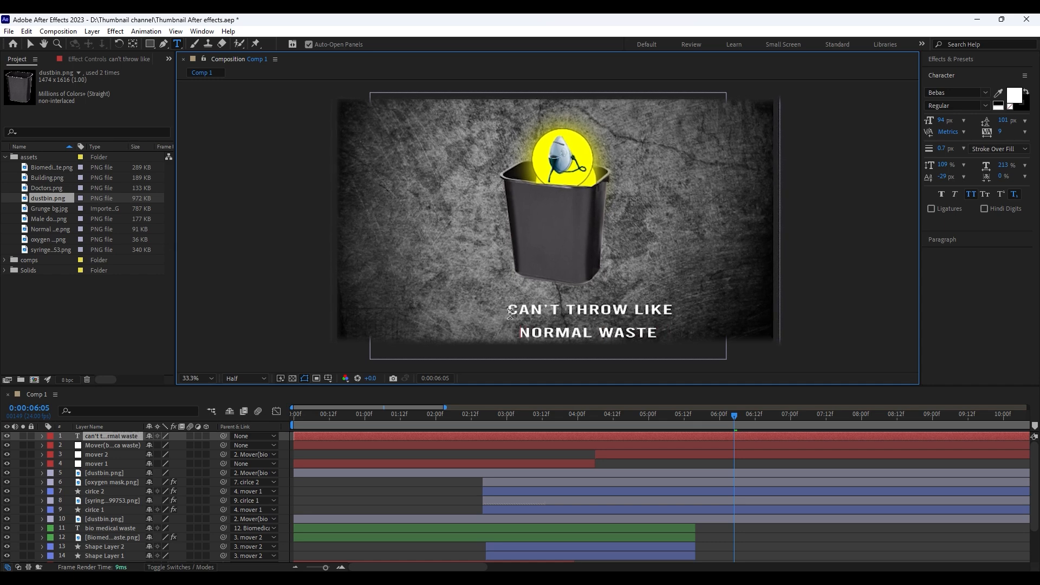
key(ctrl+a)
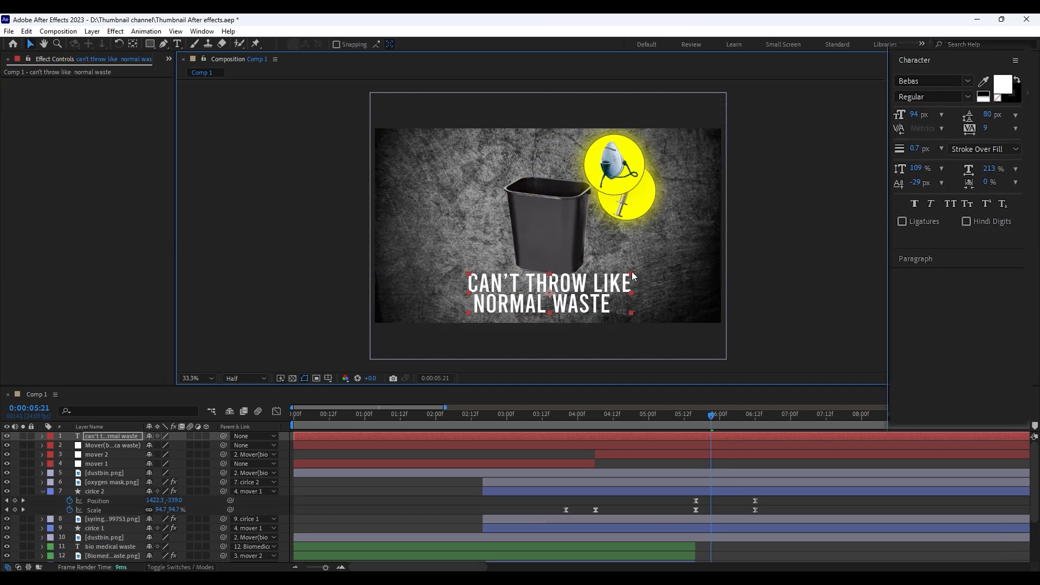
drag(633, 276, 627, 284)
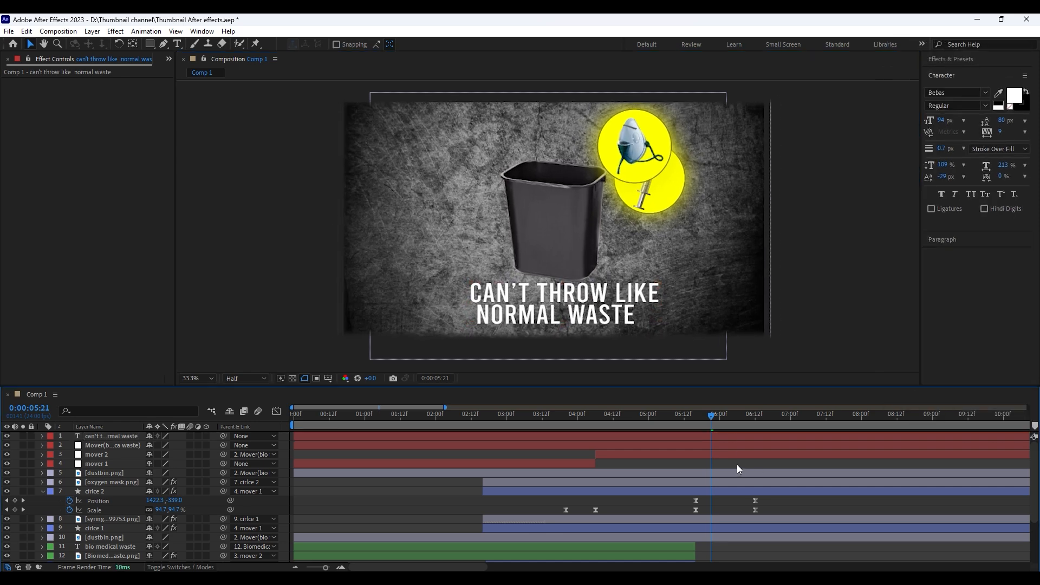
Trim the text layer's start to 0:00:05:19 and save the project
click(704, 414)
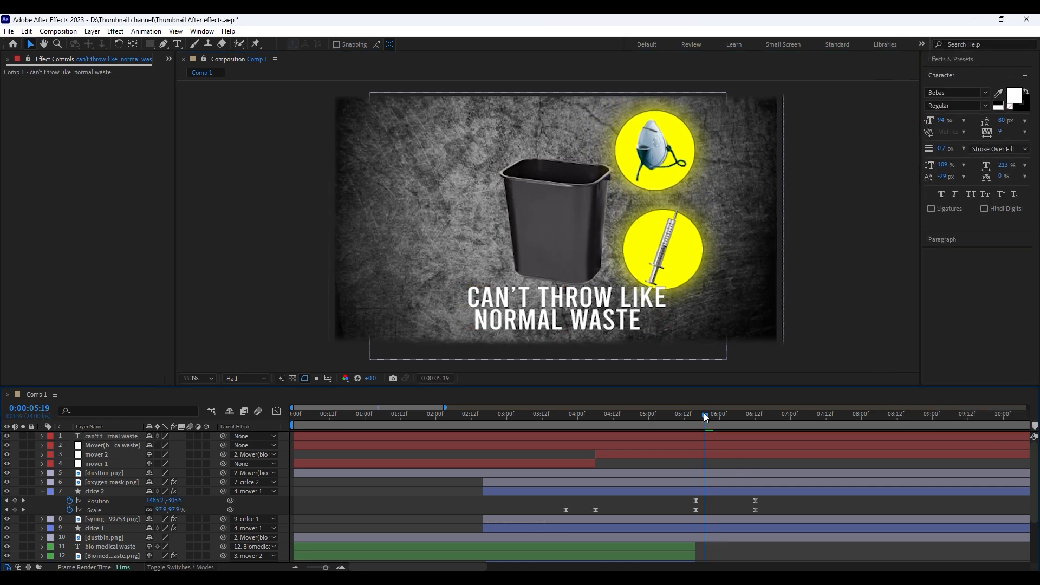
click(699, 434)
key(alt+bracketleft)
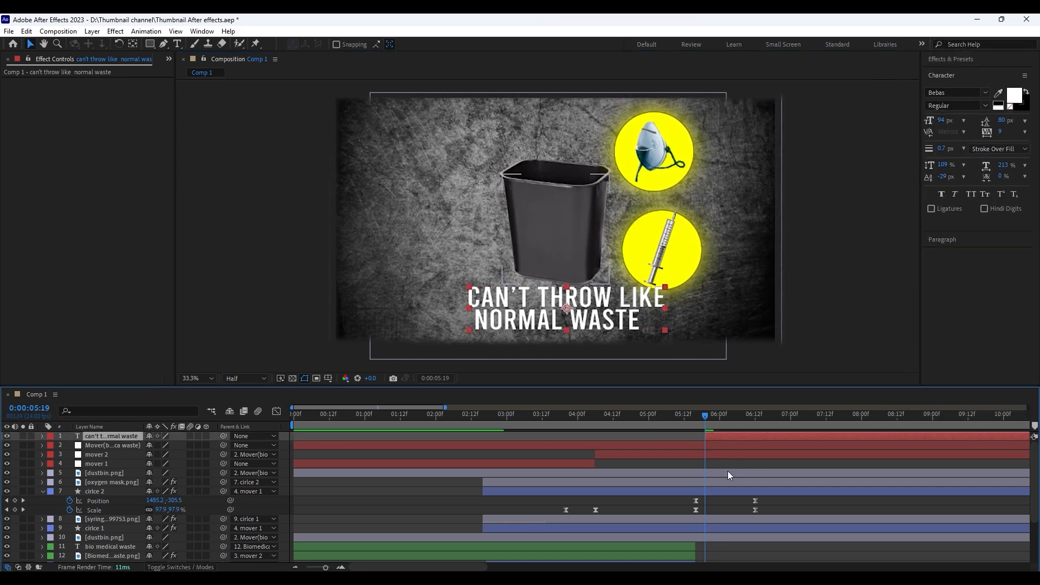
click(722, 466)
key(ctrl+s)
click(846, 363)
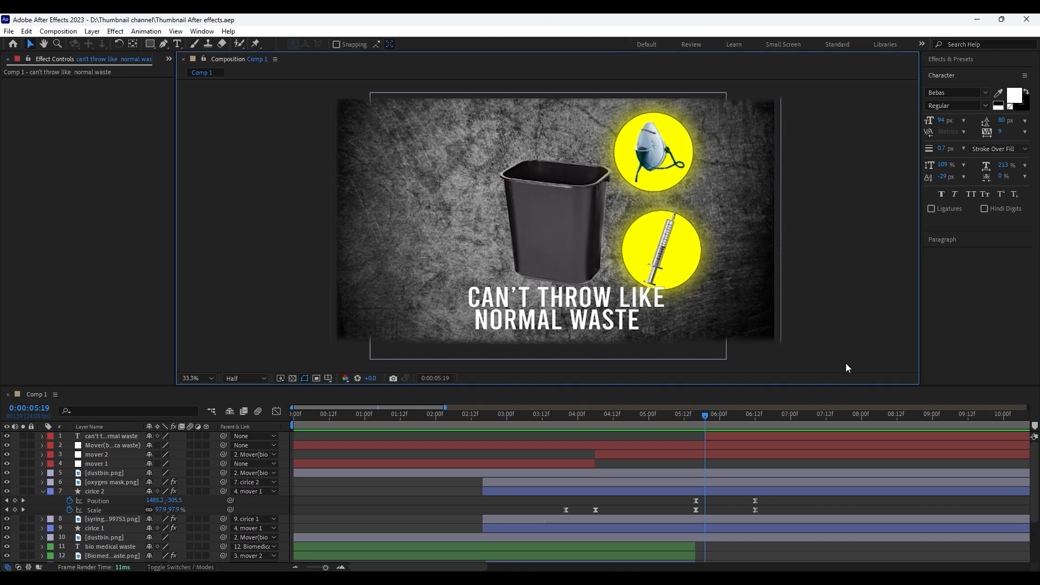
Apply Animation Composer's Fade Characters Separately preset as an In transition on the text layer and preview it
click(201, 32)
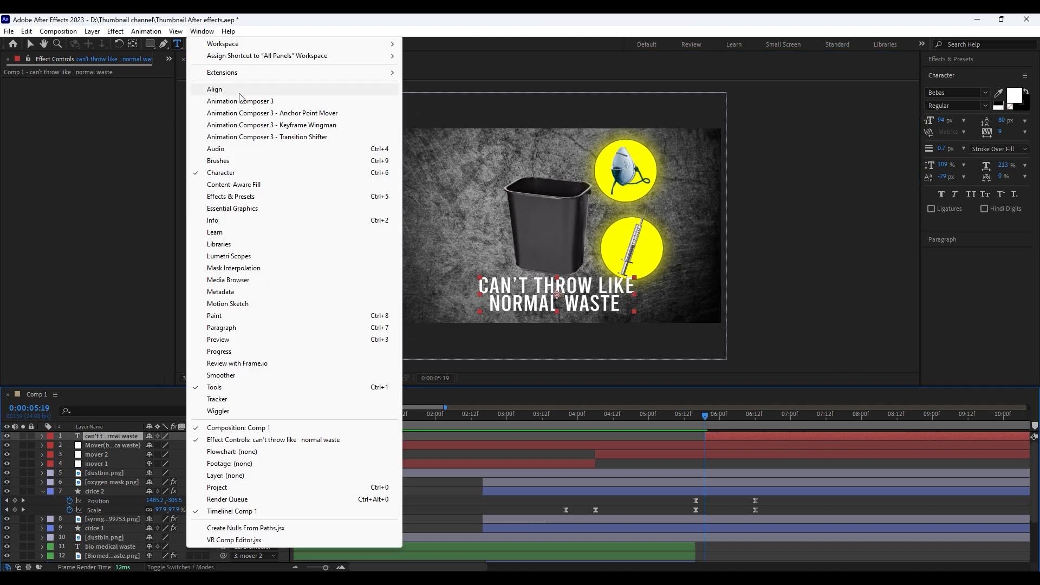
click(241, 101)
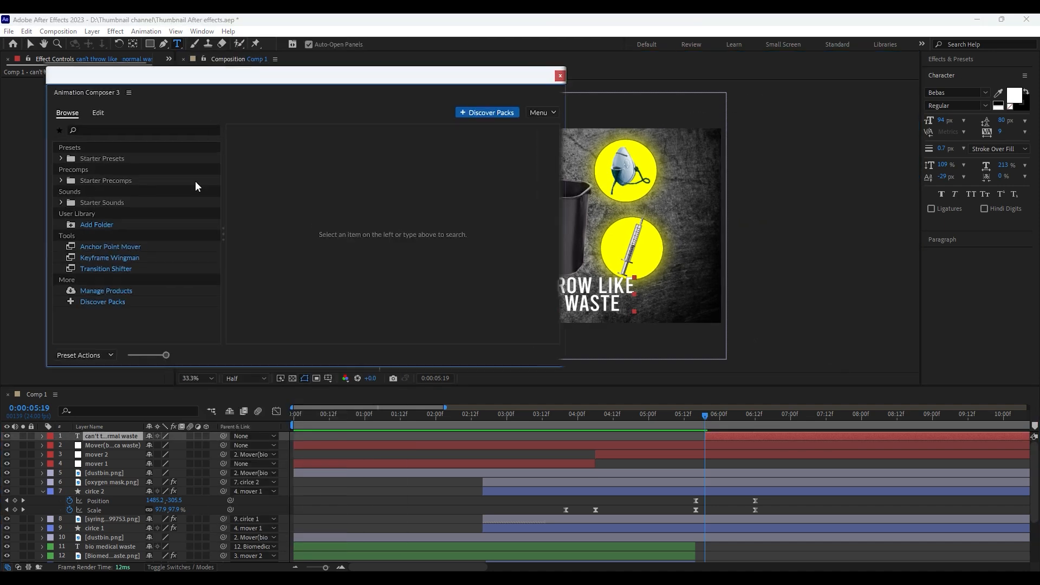
click(81, 201)
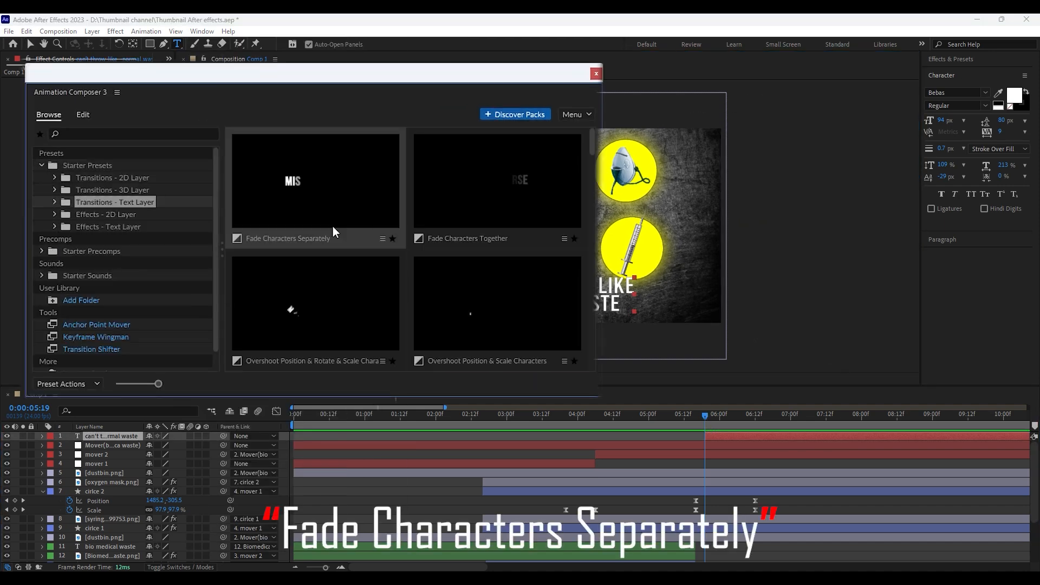
click(332, 226)
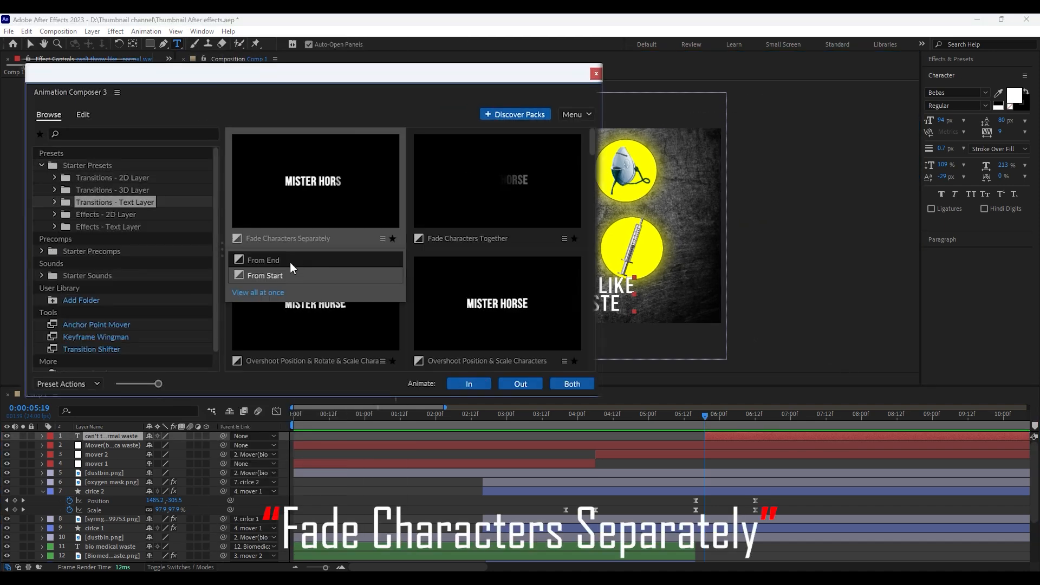
click(467, 383)
click(596, 73)
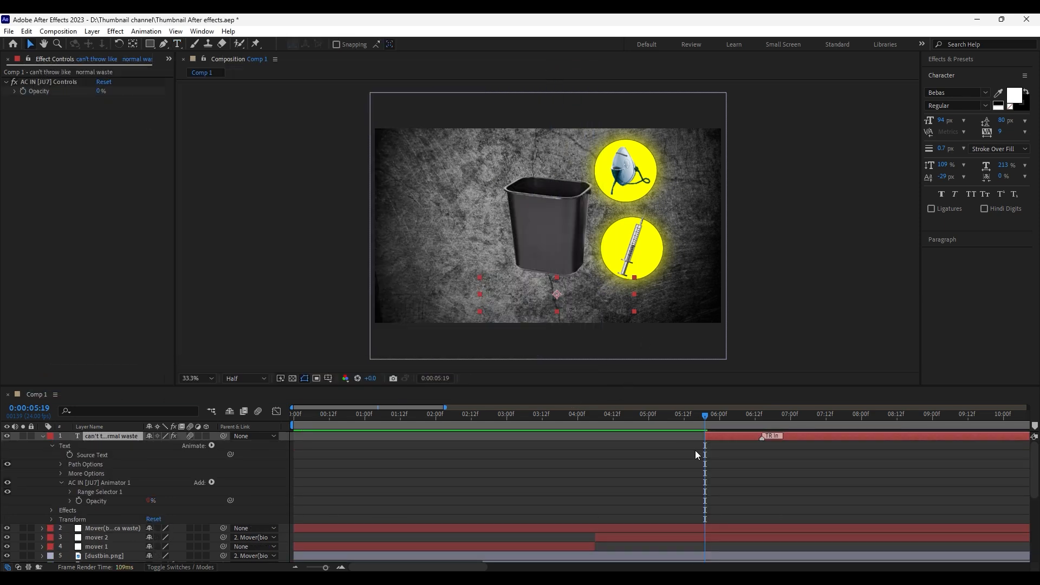
key(space)
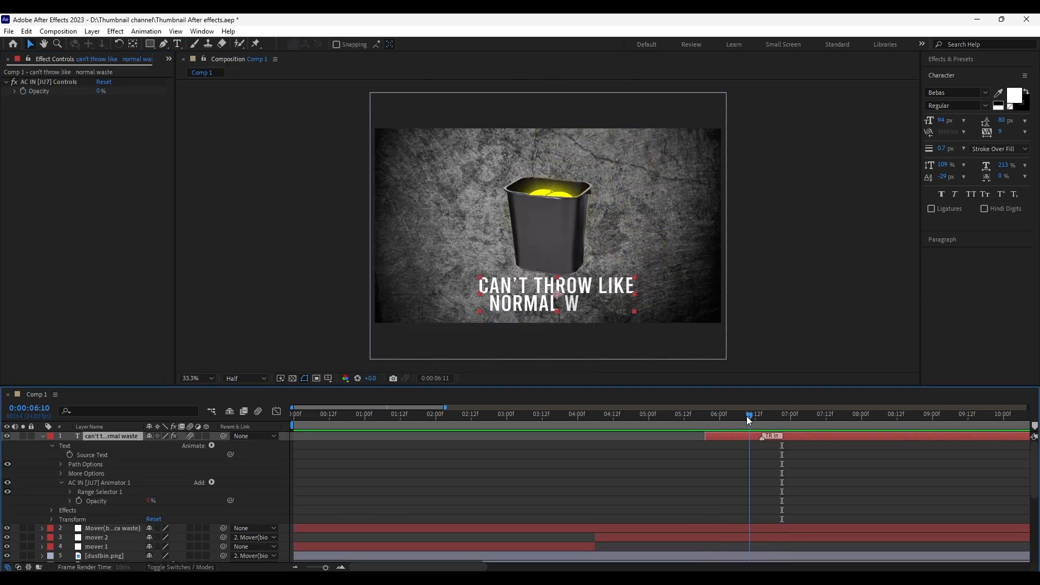
click(933, 482)
Move the text layer below mover 1 and parent it to the topmost Mover null, checking the playback
click(43, 436)
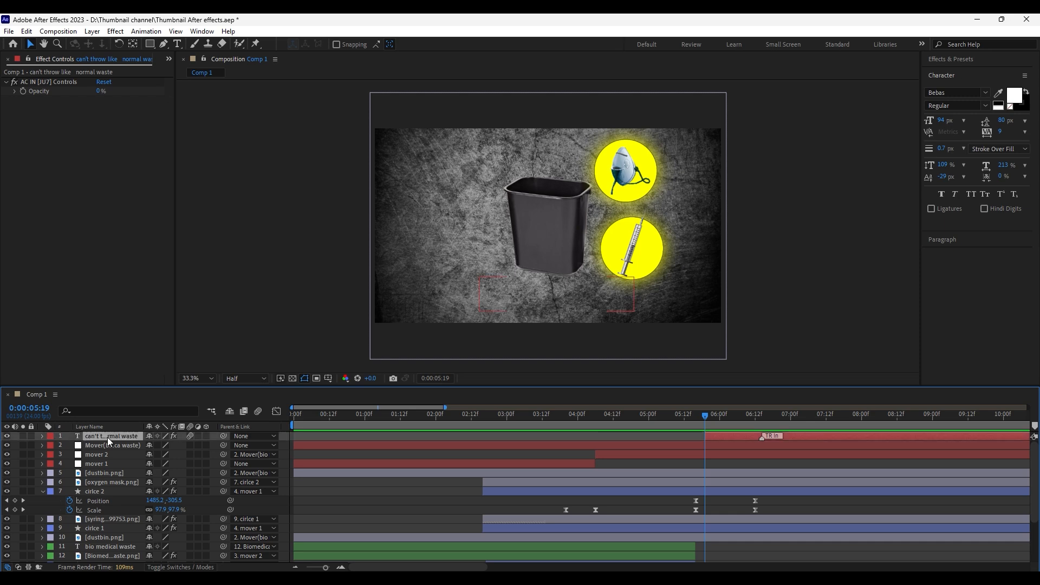
drag(108, 437, 104, 467)
drag(233, 467, 122, 434)
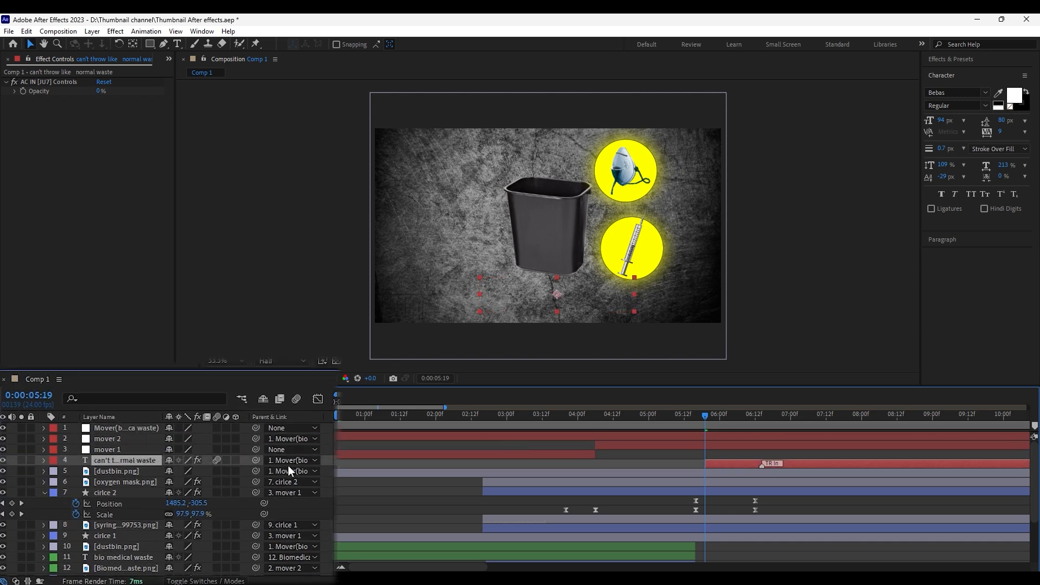
key(space)
key(space)
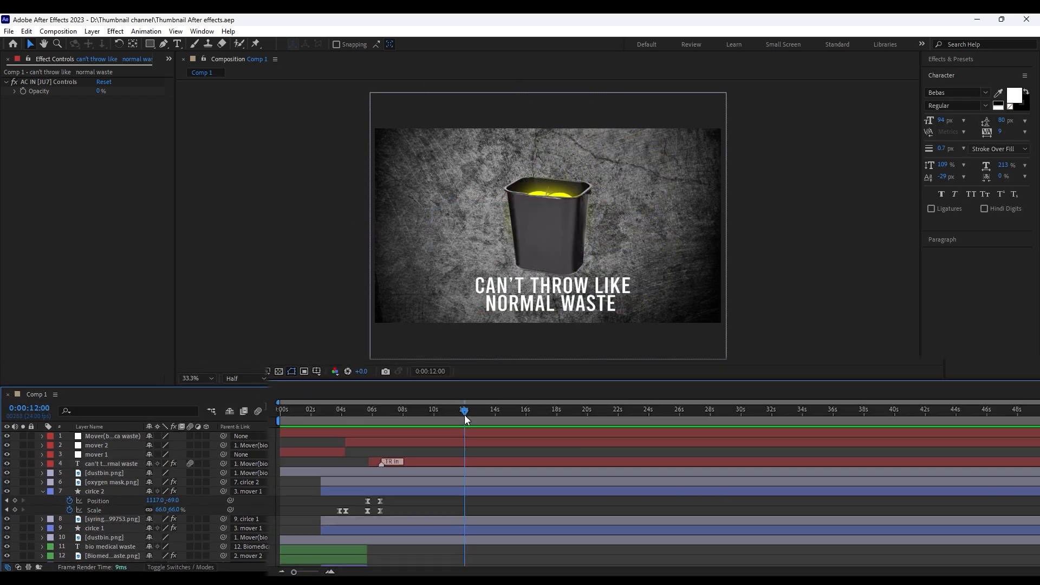
Split the text layer at 0:00:12:01 and delete the part after the cut
click(463, 460)
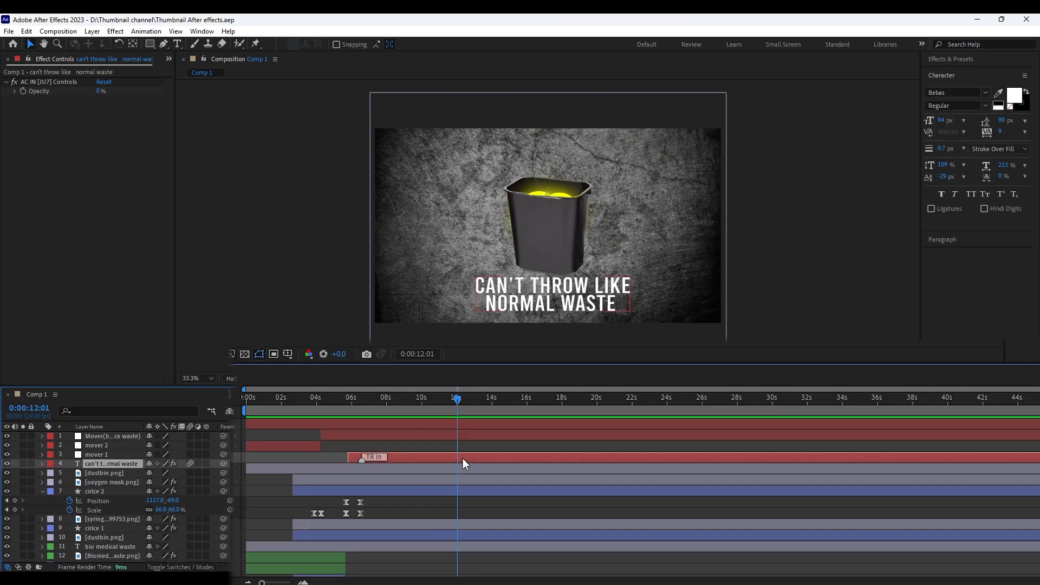
key(ctrl+shift+d)
key(Delete)
Apply Animation Composer's Fade Characters Separately preset as an Out transition on the text layer
click(392, 399)
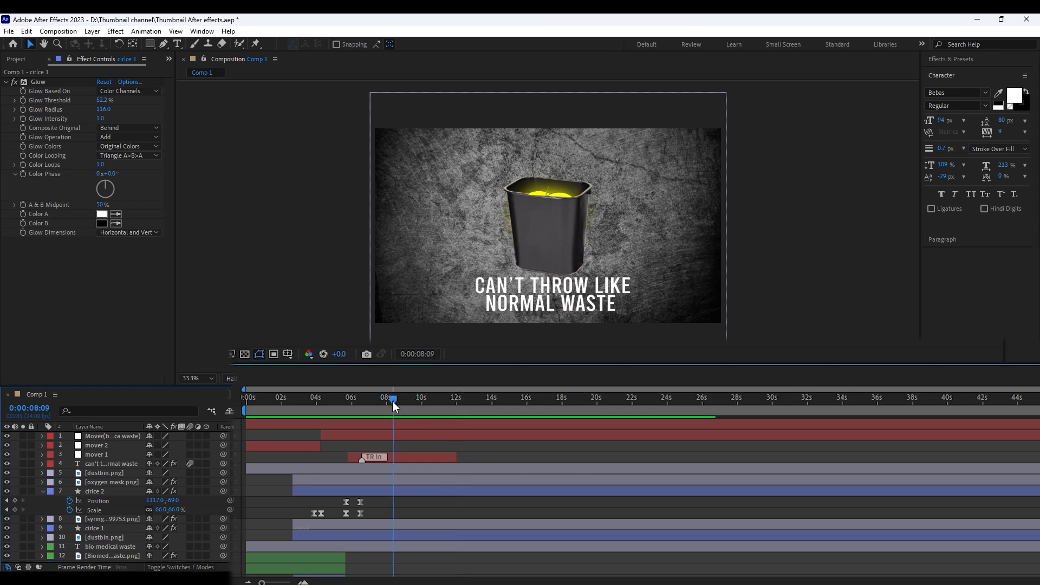
click(397, 454)
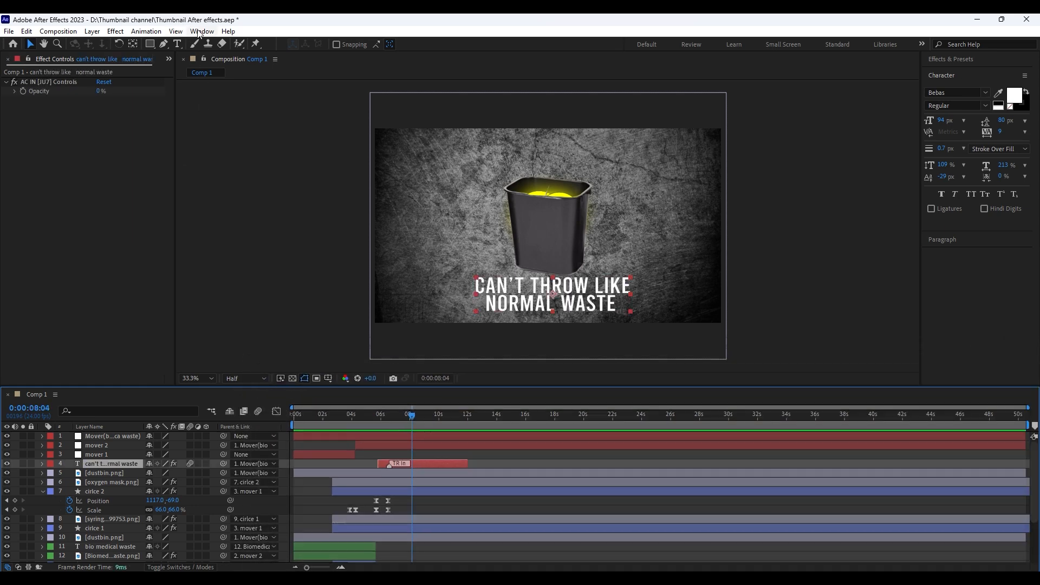
click(201, 31)
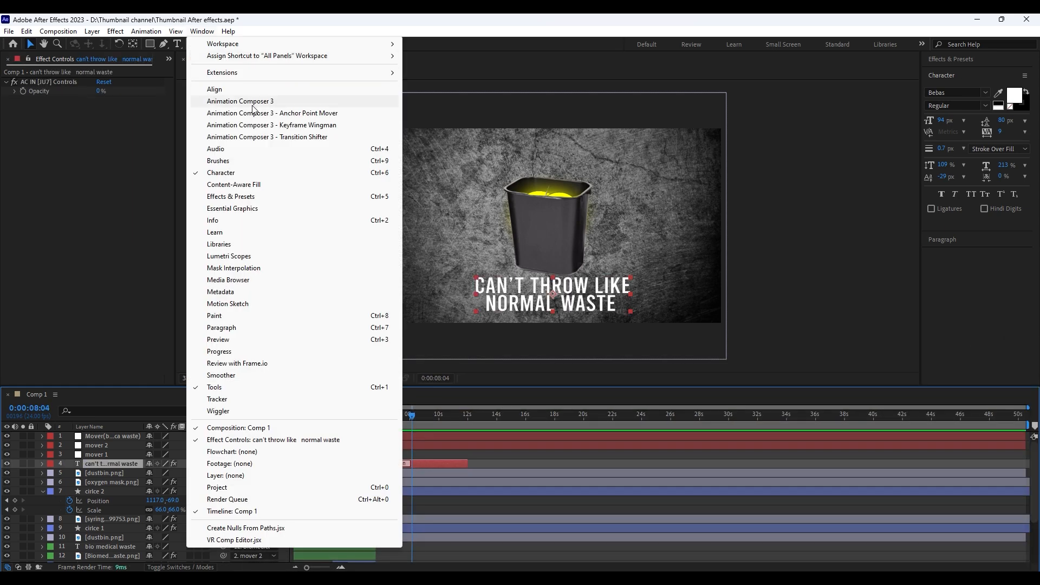
click(233, 101)
click(75, 144)
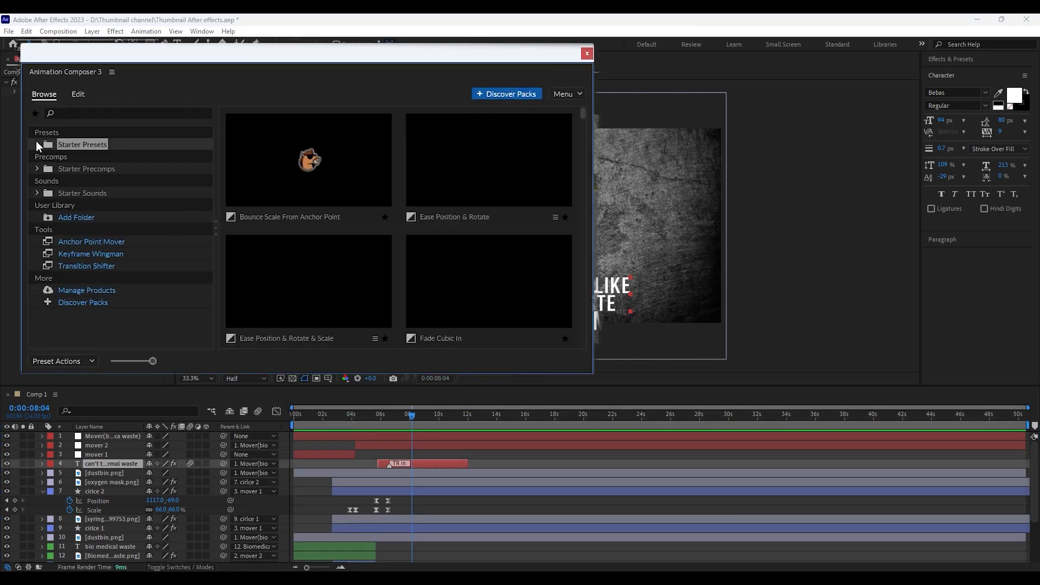
click(37, 144)
click(100, 180)
click(309, 178)
click(507, 364)
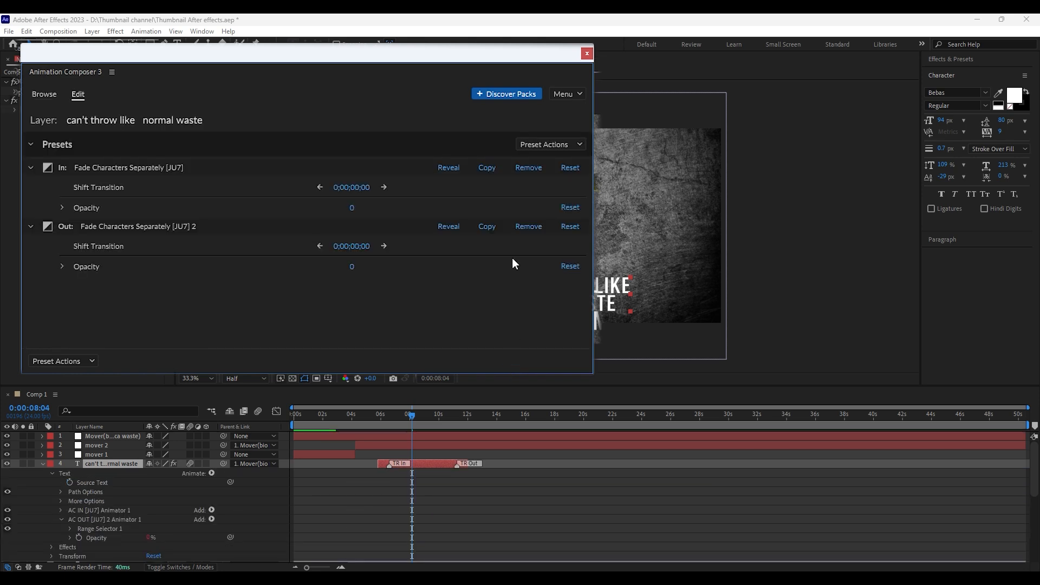
click(587, 53)
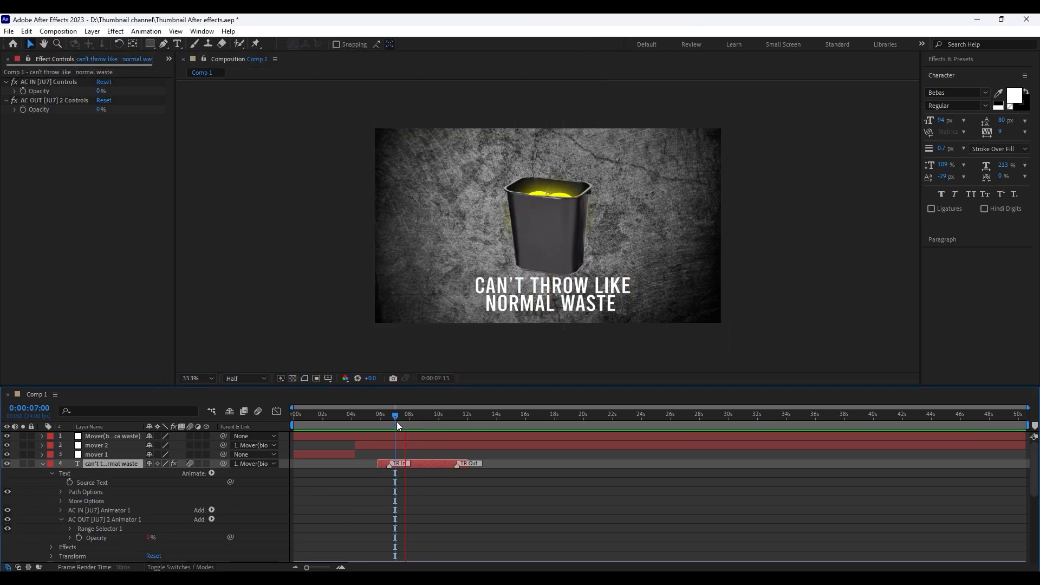
Move the text's TR Out marker to about 0:00:08:12, trim the layer's end just before 10 seconds, and preview the transitions
drag(396, 422, 378, 424)
key(h)
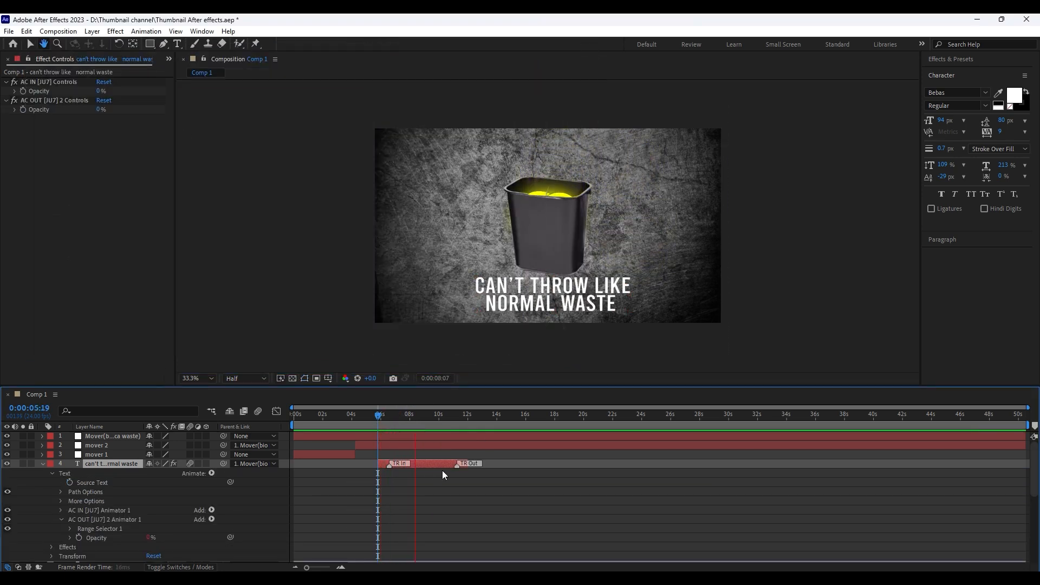
key(space)
key(space)
key(space)
drag(457, 466, 419, 471)
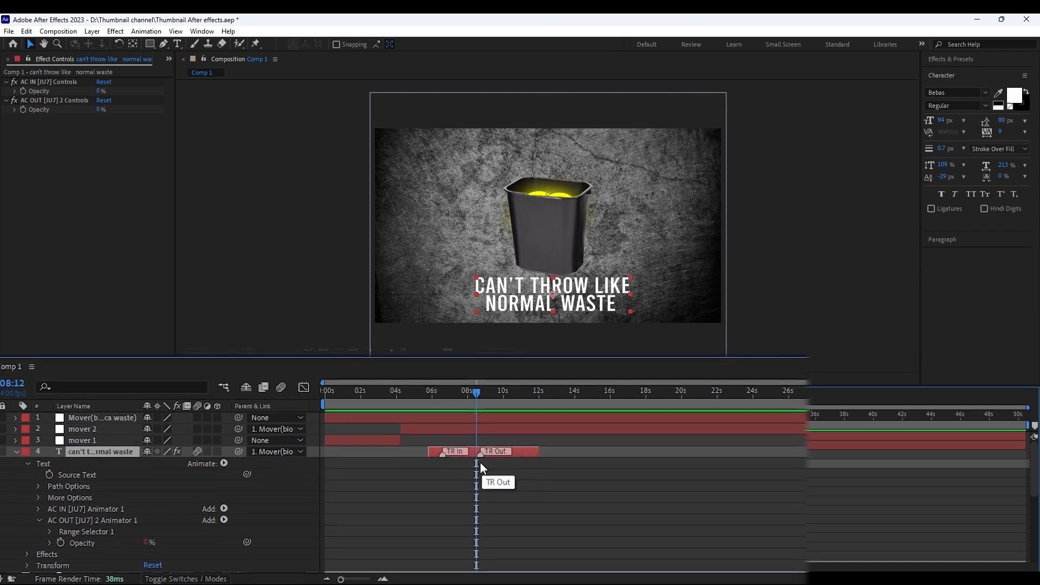
drag(539, 452, 501, 451)
key(space)
key(space)
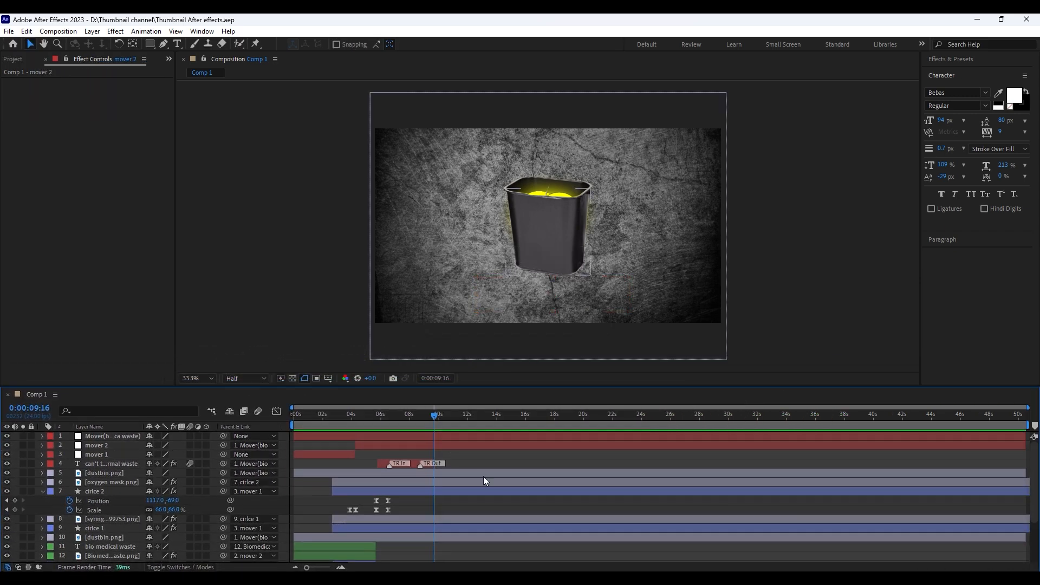
Start a new text layer below the dustbin at 0:00:09:17, beginning with "b"
drag(314, 569, 317, 568)
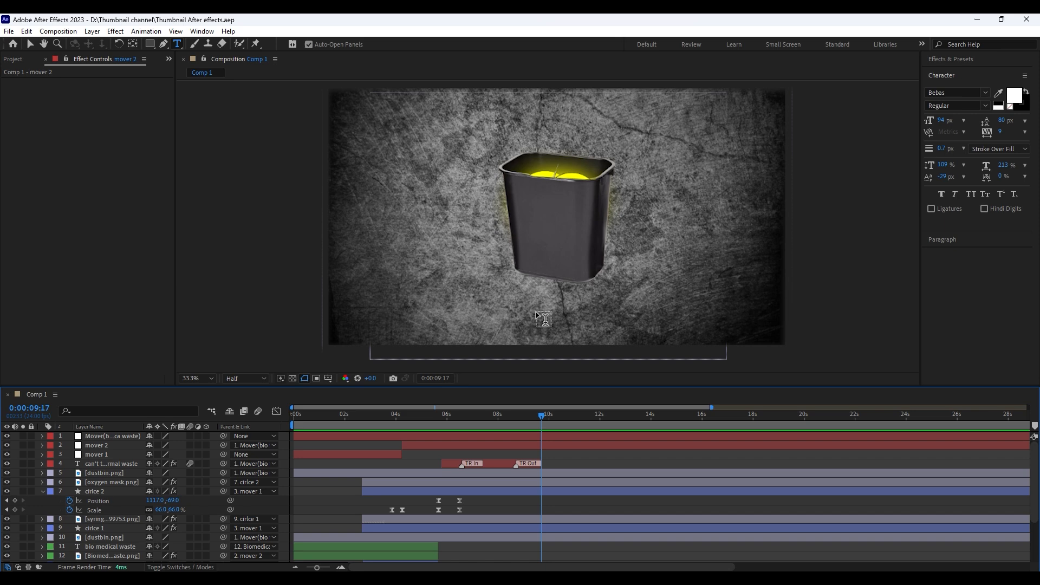
click(532, 297)
text(bmw cell)
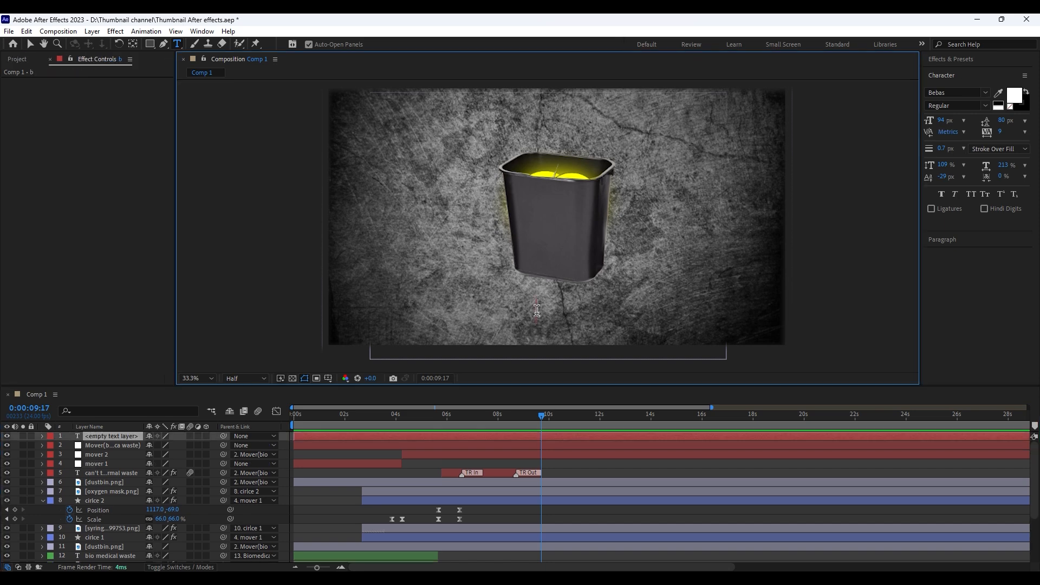
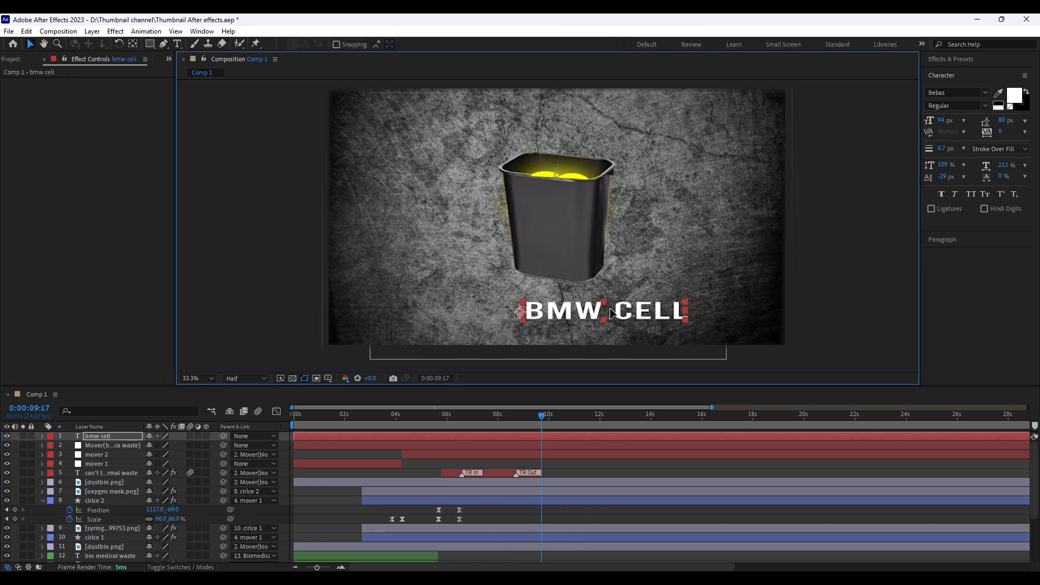
Align the BMW CELL text with the earlier caption, place its layer above that caption's, start it at 0:00:09:17, and save
click(498, 421)
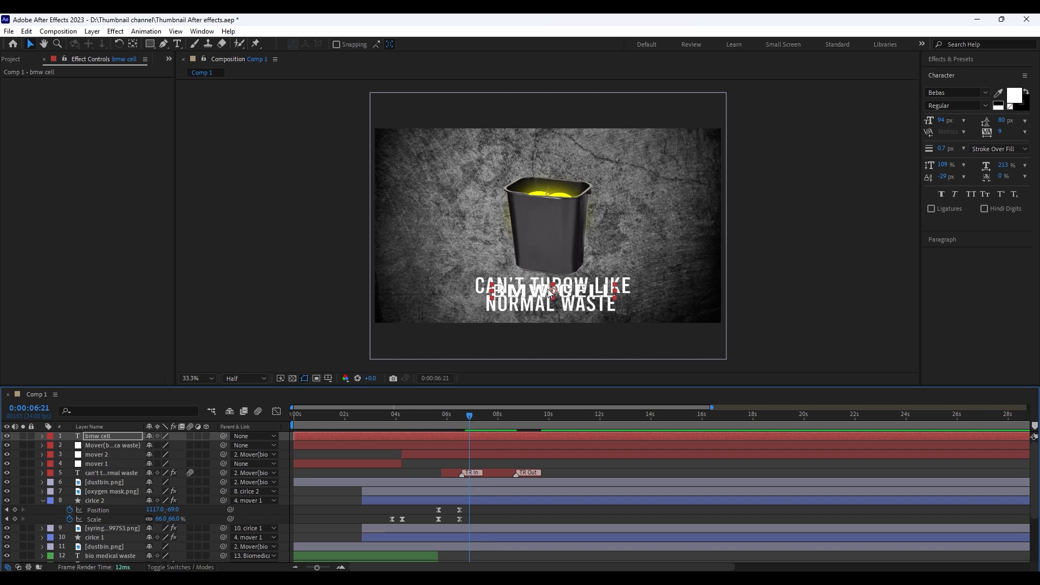
drag(552, 292, 529, 290)
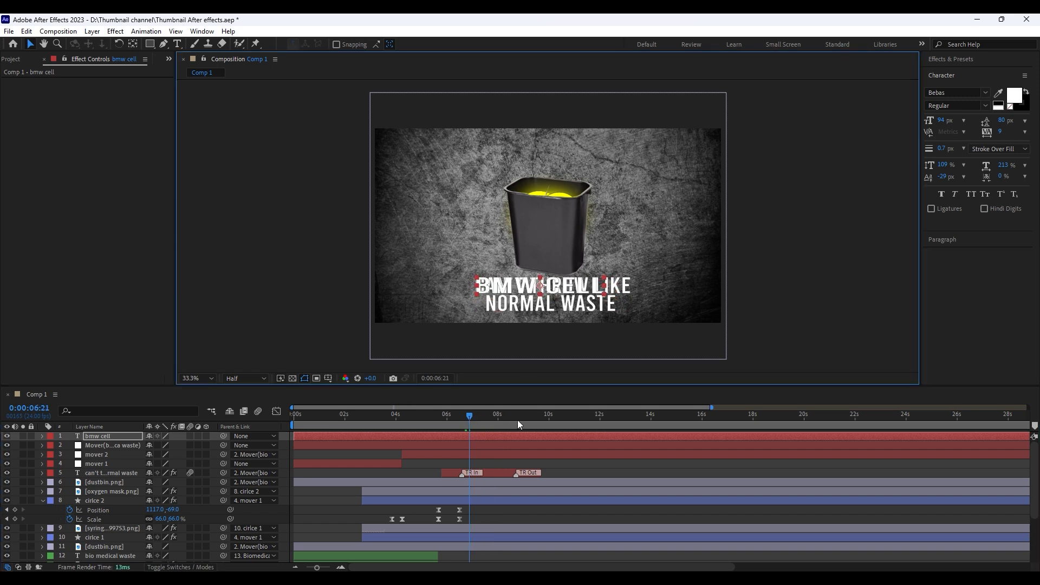
click(533, 416)
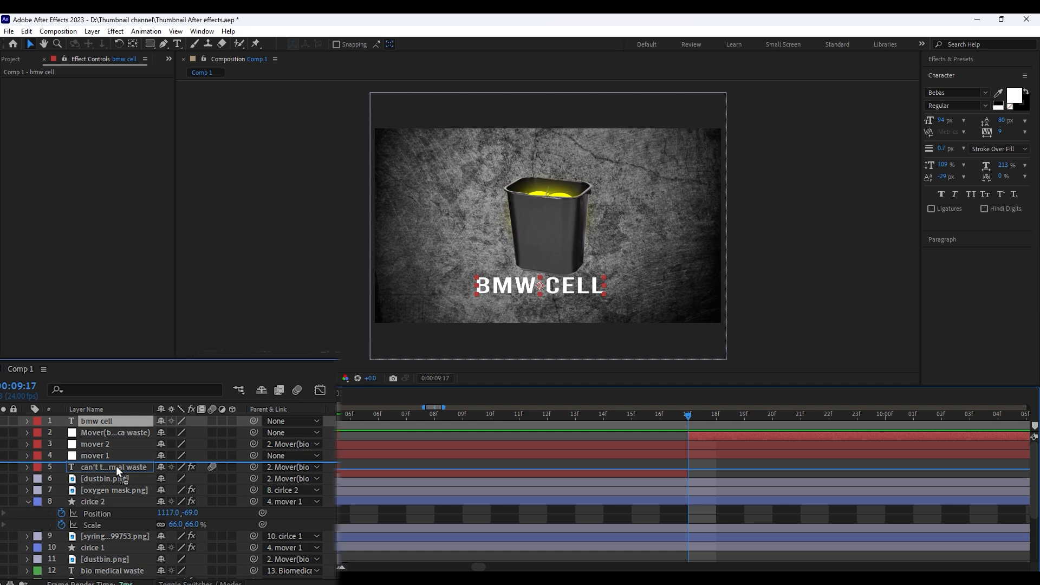
drag(119, 470, 120, 469)
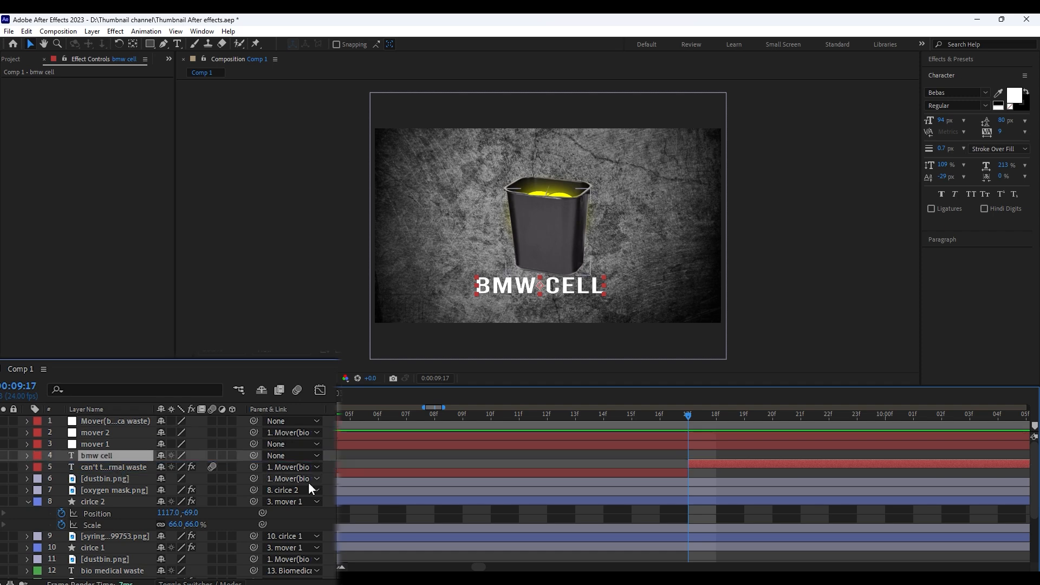
key(ctrl+s)
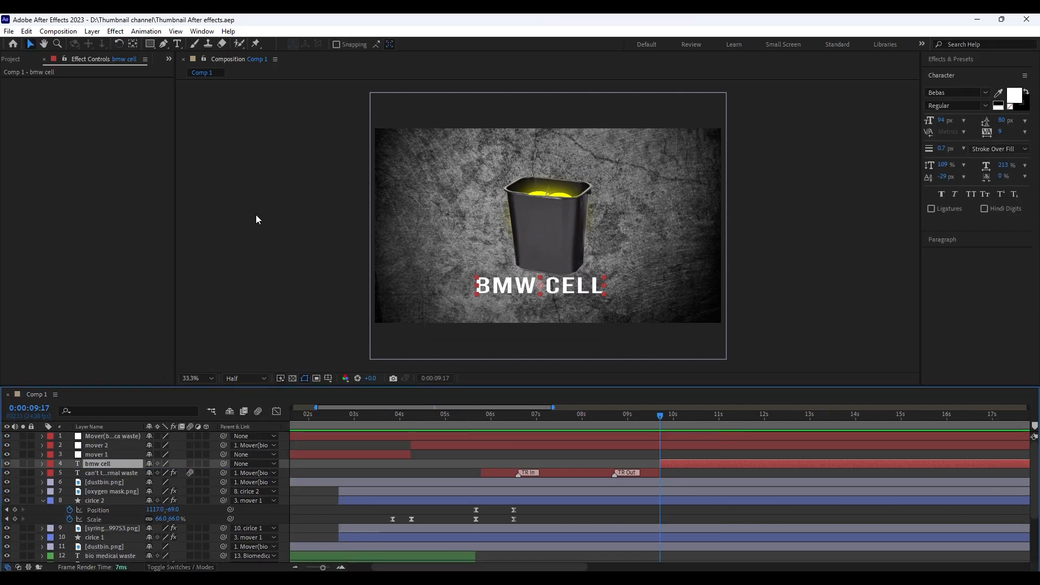
Apply Animation Composer's Fade Characters Separately text preset as an In transition on the bmw cell layer
click(209, 35)
click(256, 109)
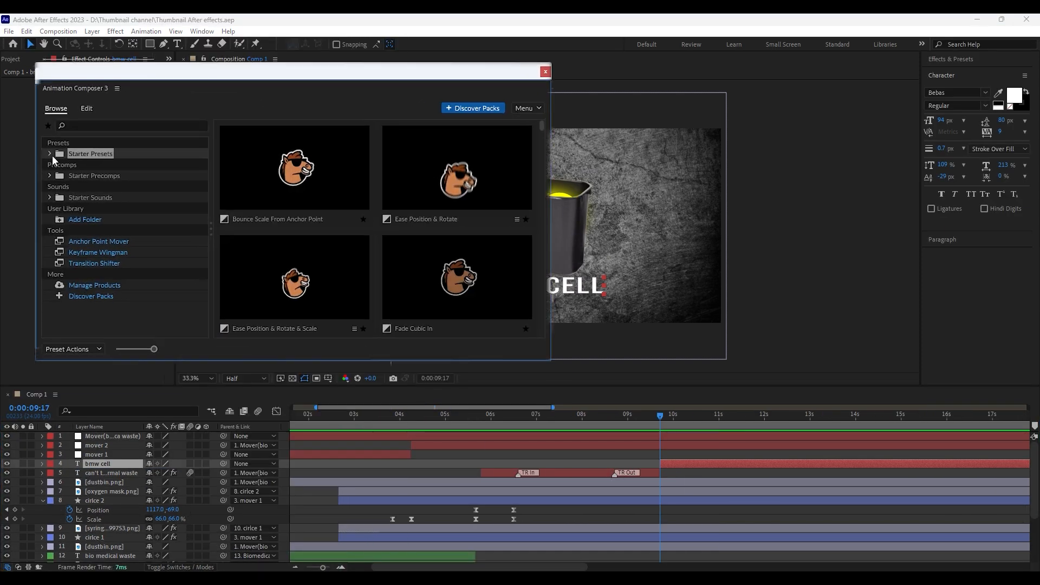
click(50, 153)
click(115, 187)
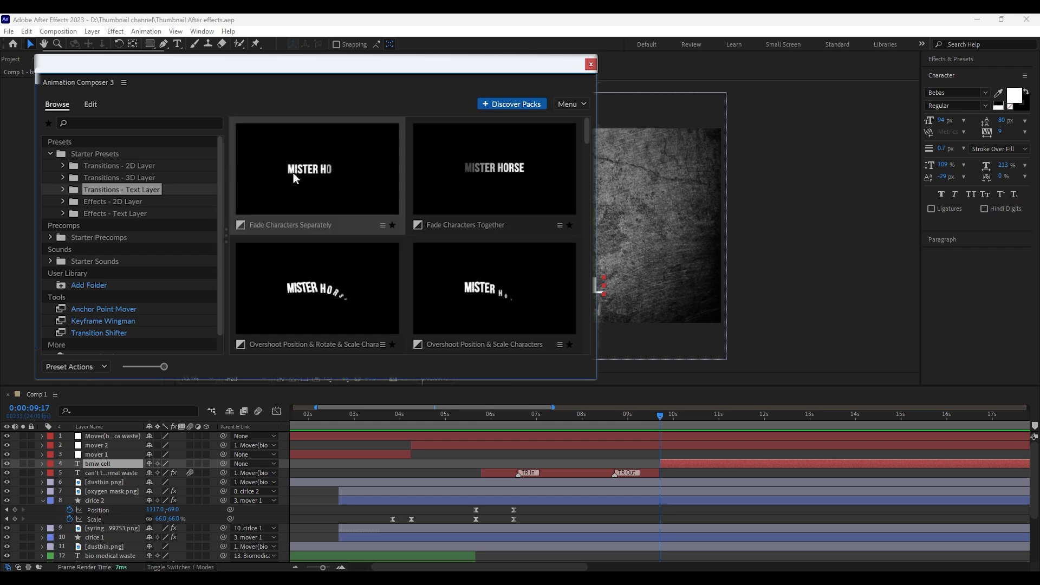
click(293, 174)
click(469, 371)
click(515, 78)
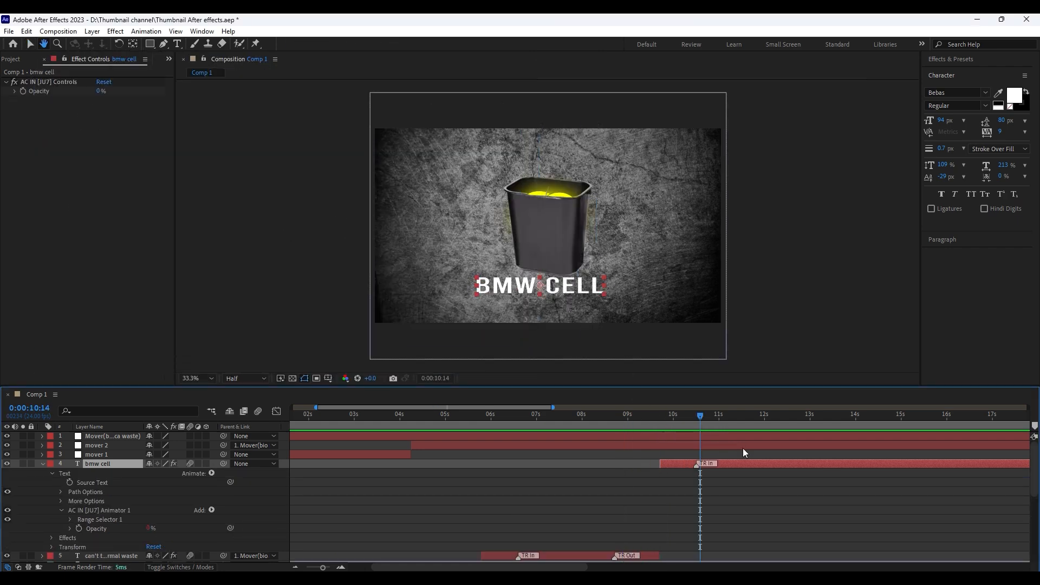
click(43, 464)
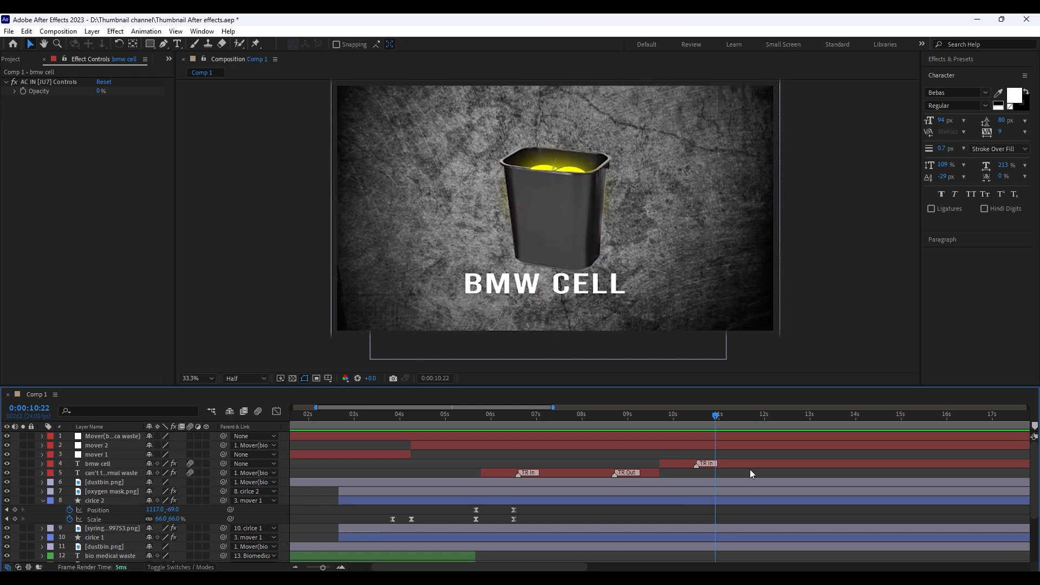
Centre the BMW CELL text just below the dustbin, save the project, and preview its entrance
drag(593, 290, 609, 290)
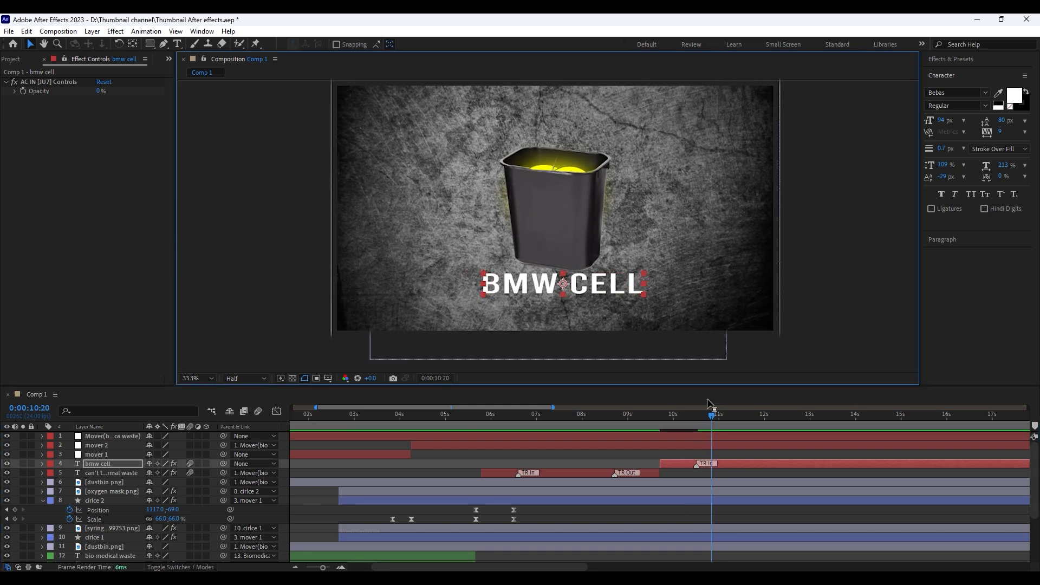
key(space)
drag(543, 275, 544, 281)
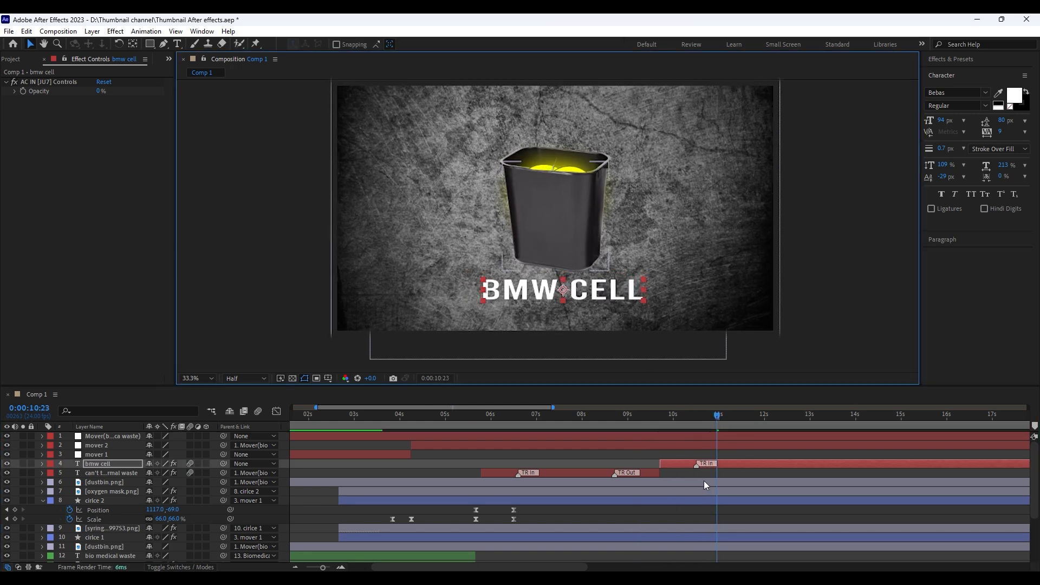
click(706, 510)
click(627, 415)
key(ctrl+s)
key(space)
key(space)
drag(704, 415, 673, 416)
Add Doctors.png above the bmw cell layer, enlarge it, and place it in the scene's lower-left corner
click(12, 59)
drag(51, 189, 84, 241)
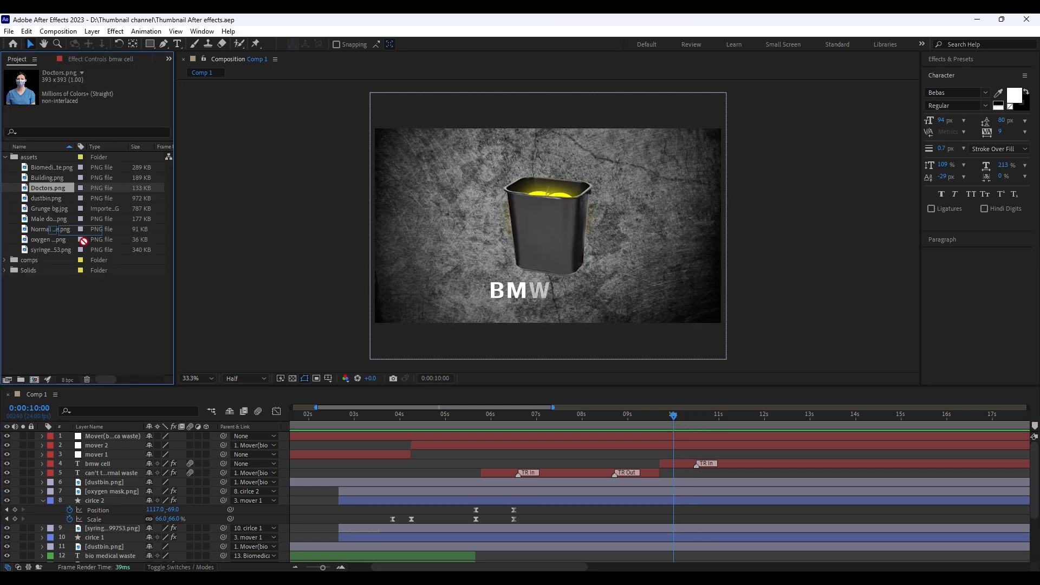
drag(105, 462, 106, 463)
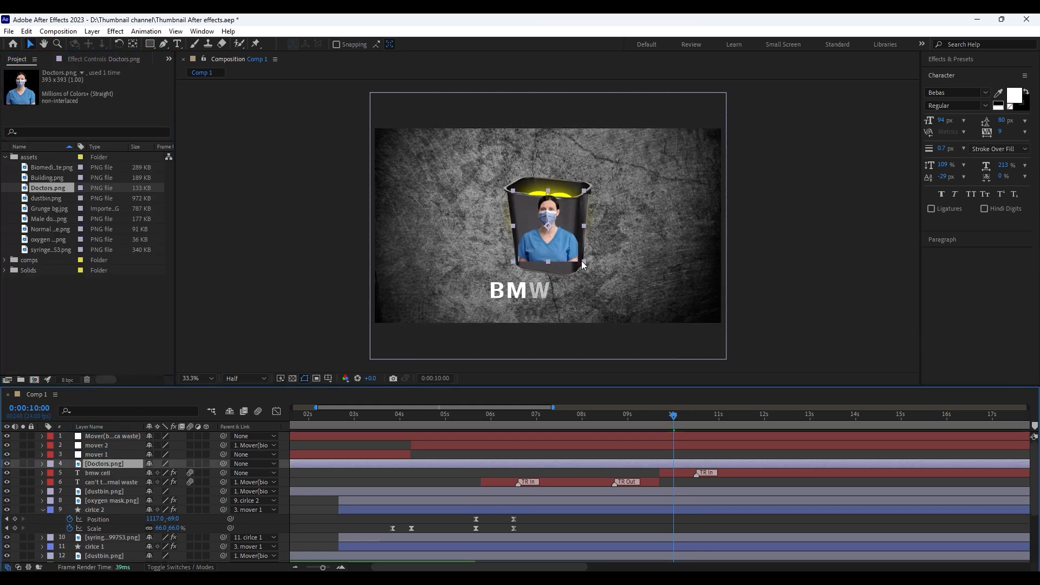
drag(583, 262, 407, 300)
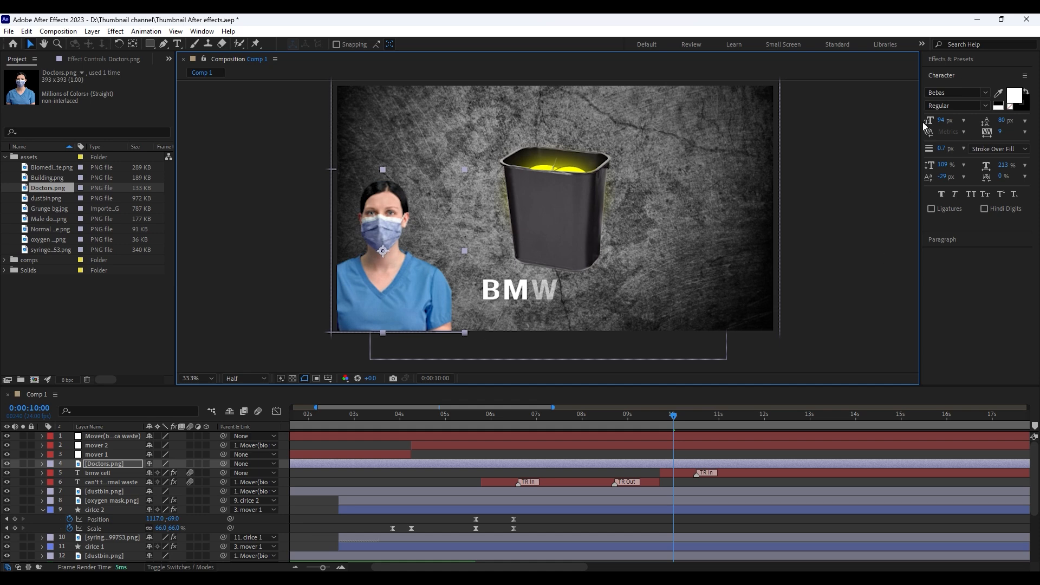
Apply the Tint effect to the Doctors layer, mapping white to dark red B60000 with Amount to Tint at 83%
click(950, 59)
click(934, 69)
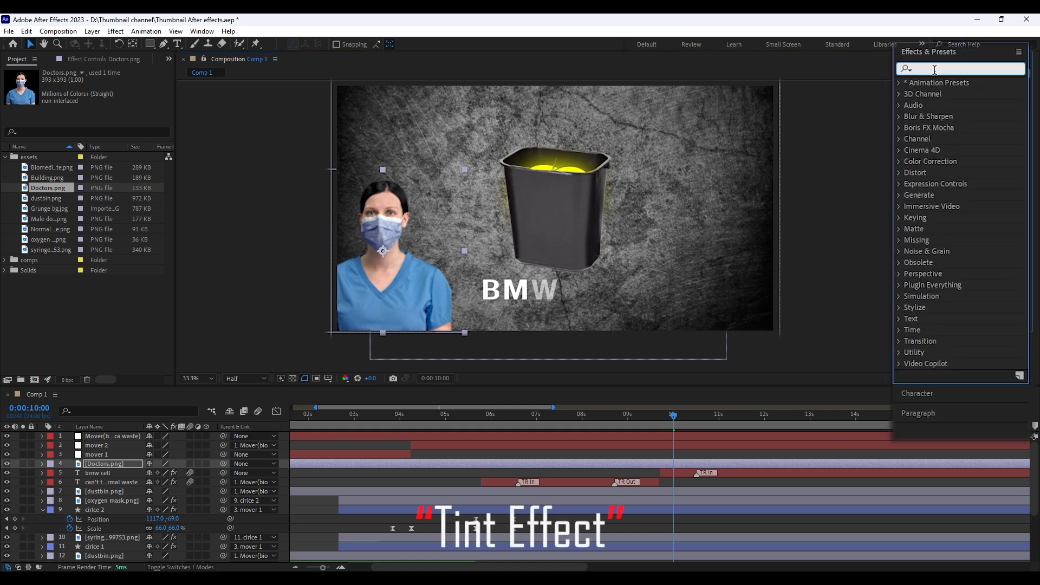
text(tint)
drag(945, 126, 693, 464)
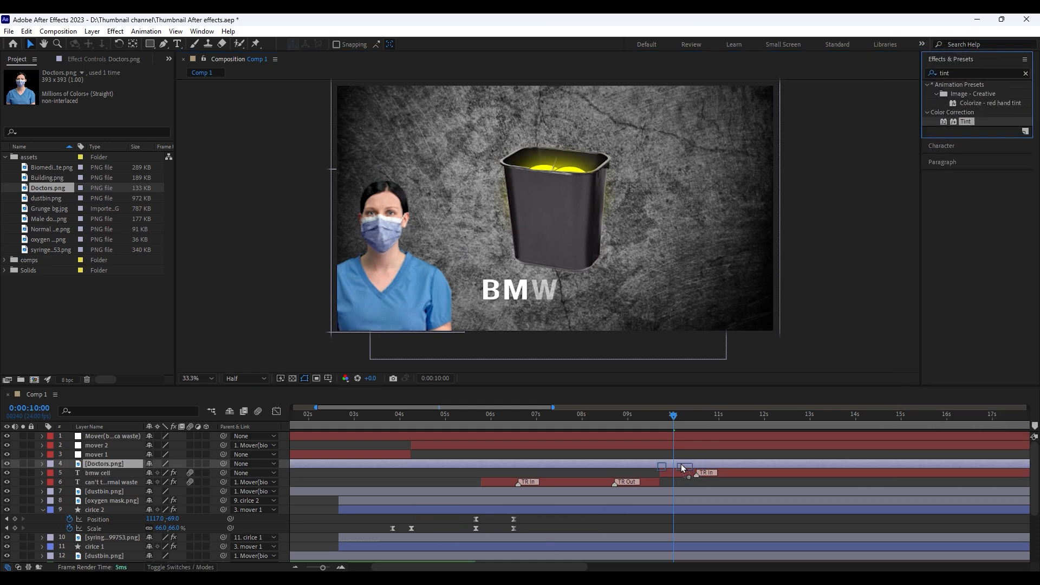
click(101, 100)
click(264, 187)
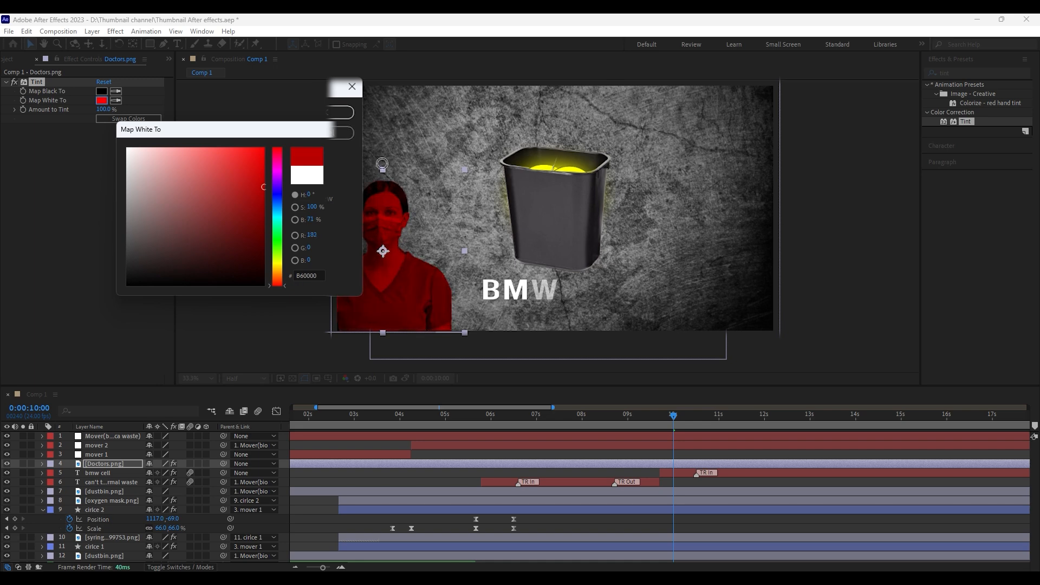
click(340, 113)
click(104, 109)
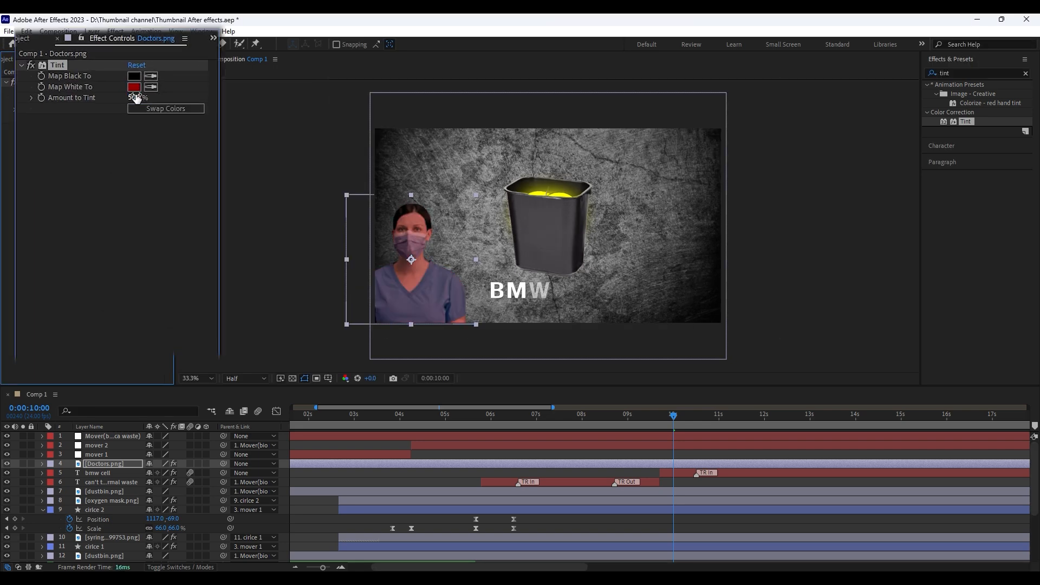
Apply Brightness & Contrast to the Doctors layer with Brightness -58 and Contrast 91, and save the project
click(969, 73)
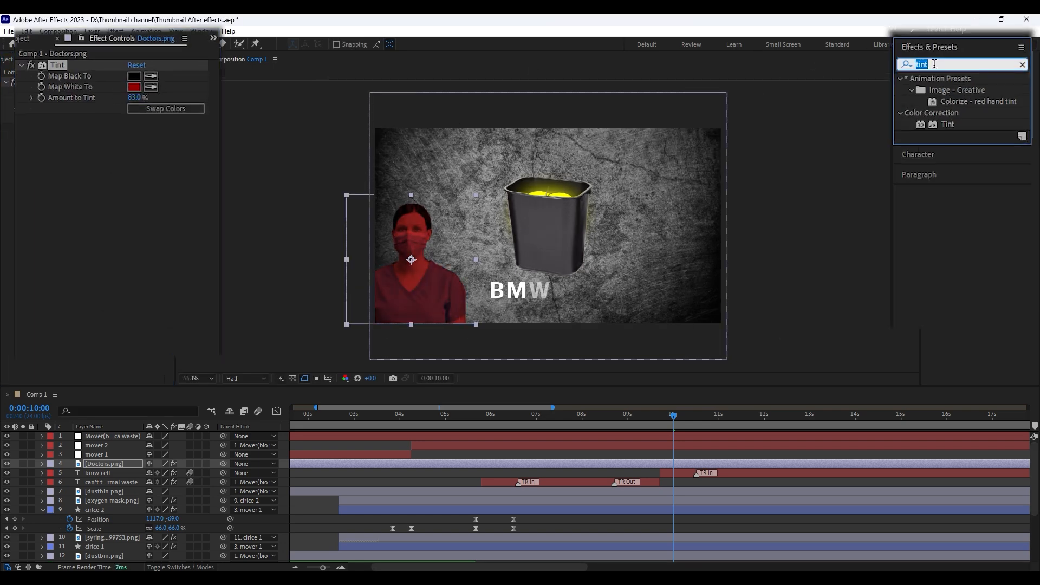
text(brigh)
drag(595, 349, 679, 466)
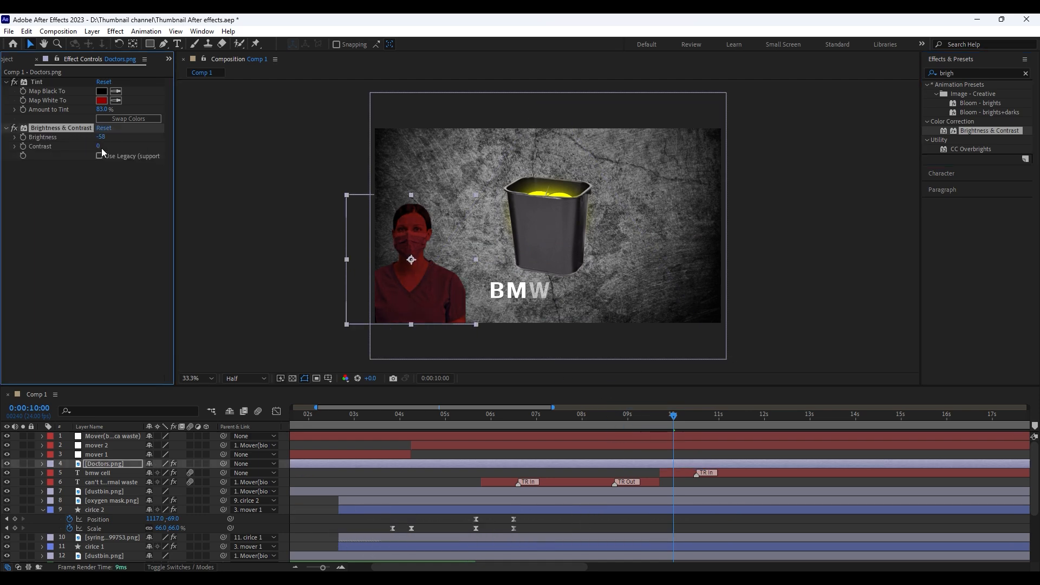
drag(102, 149, 131, 147)
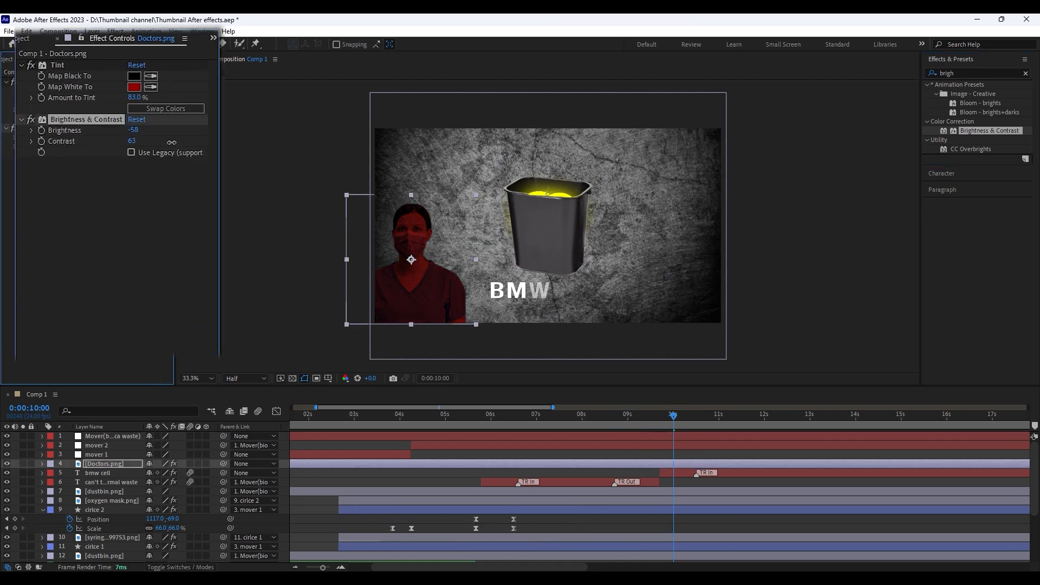
click(430, 480)
key(ctrl+s)
Trim the Doctors layer to start at 0:00:09:17 and add Male doctor.png above it with the same start
click(665, 464)
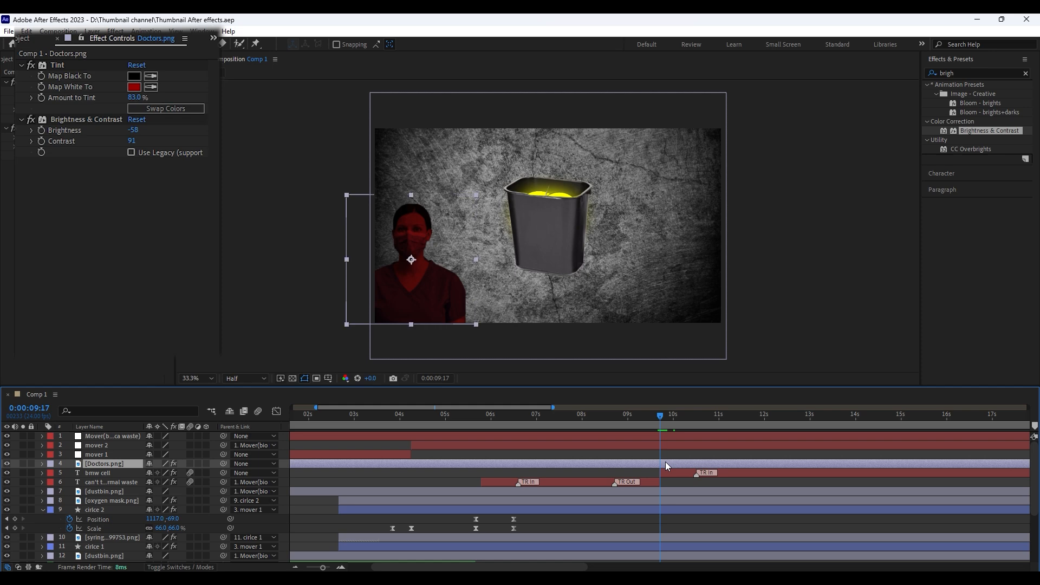
key(alt+[)
click(25, 61)
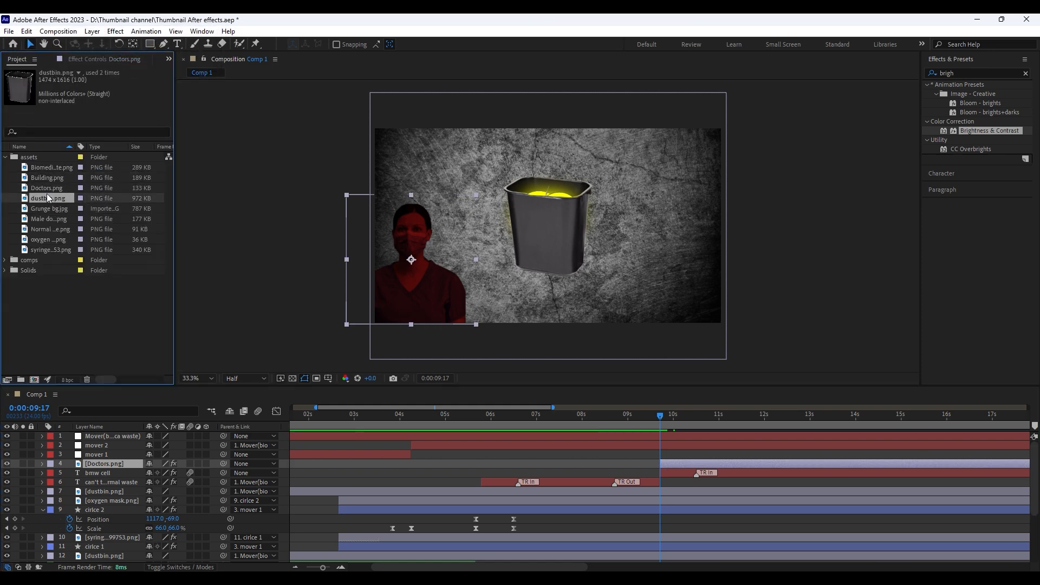
drag(54, 218, 113, 456)
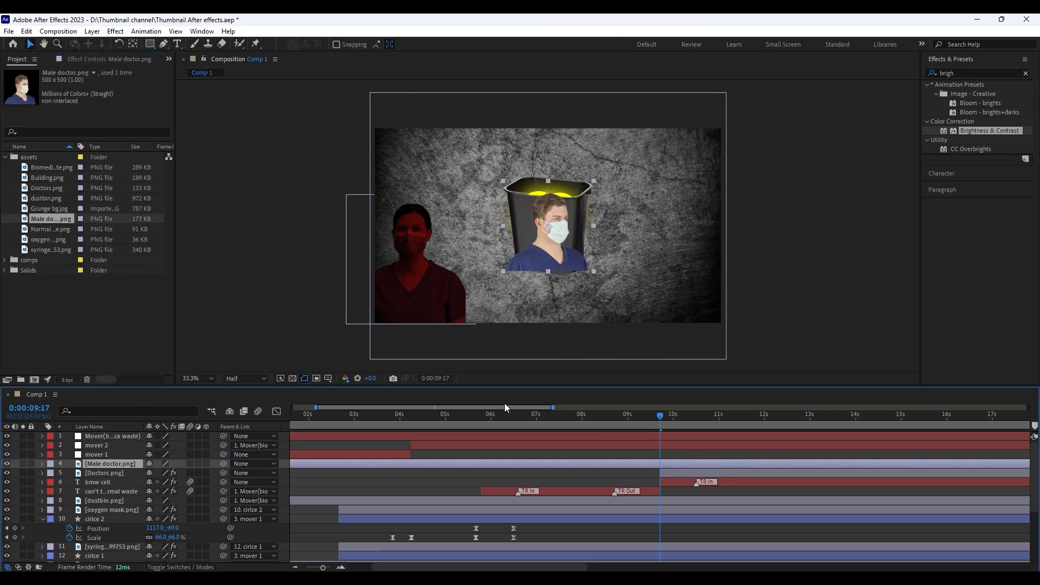
key(alt+[)
Move the female doctor to the scene's lower-right corner, and place the enlarged male doctor in the lower-left corner
drag(423, 277, 686, 279)
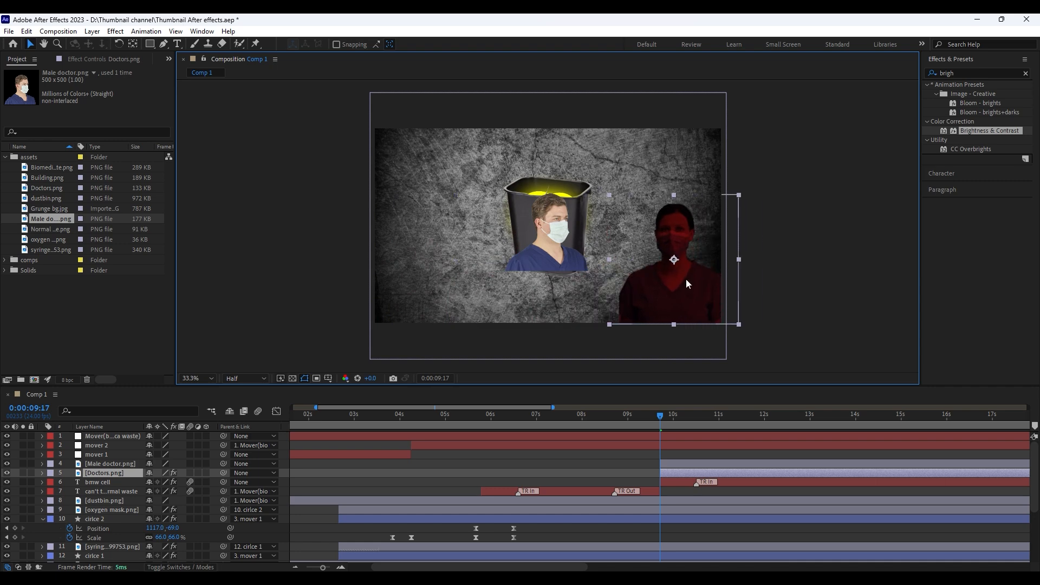
drag(547, 244, 503, 294)
drag(473, 270, 466, 304)
Copy the Tint and Brightness & Contrast effects from the Doctors layer to the Male doctor layer
click(674, 472)
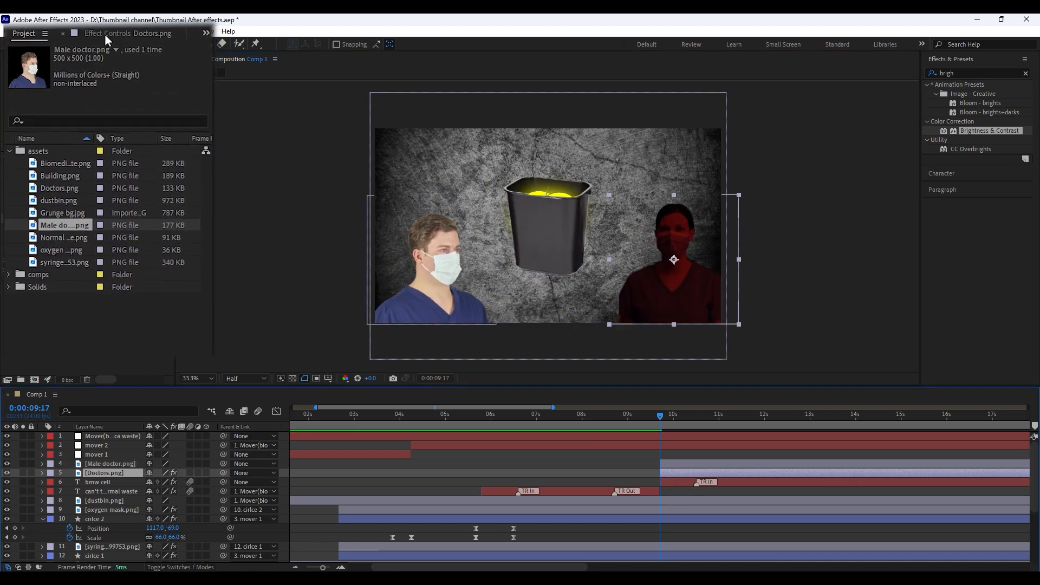
click(89, 59)
click(49, 83)
click(10, 60)
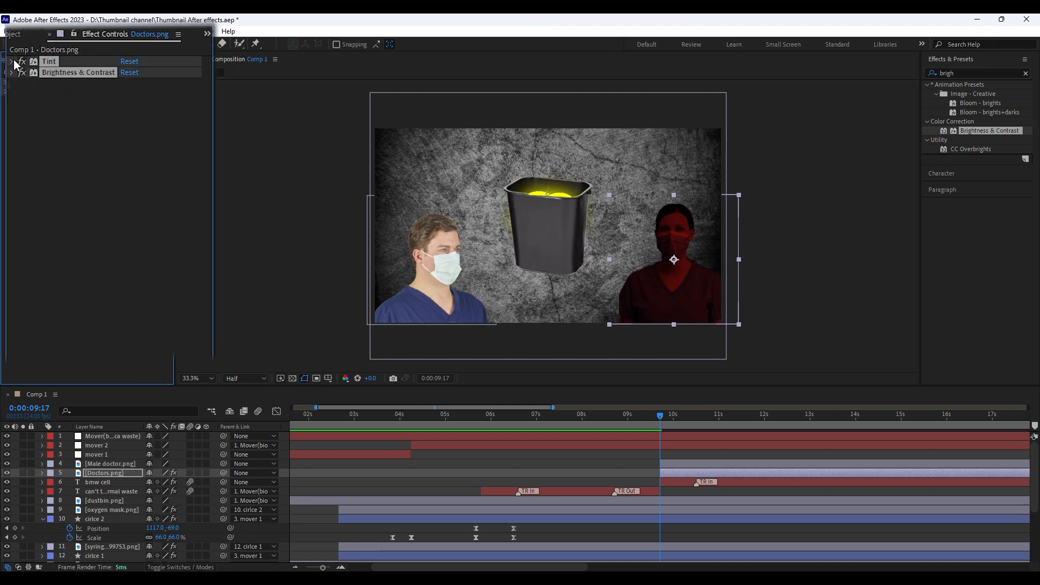
click(645, 463)
key(ctrl+v)
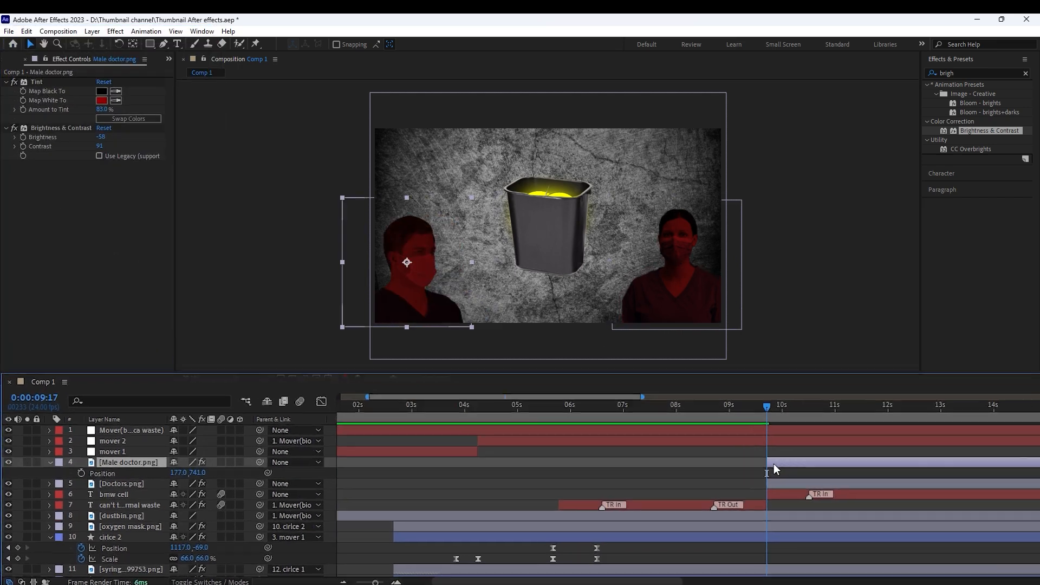
Add Position keyframes at 0:00:10:13 on both the Doctors and Male doctor layers
key(shift+Page_Down)
key(shift+Page_Down)
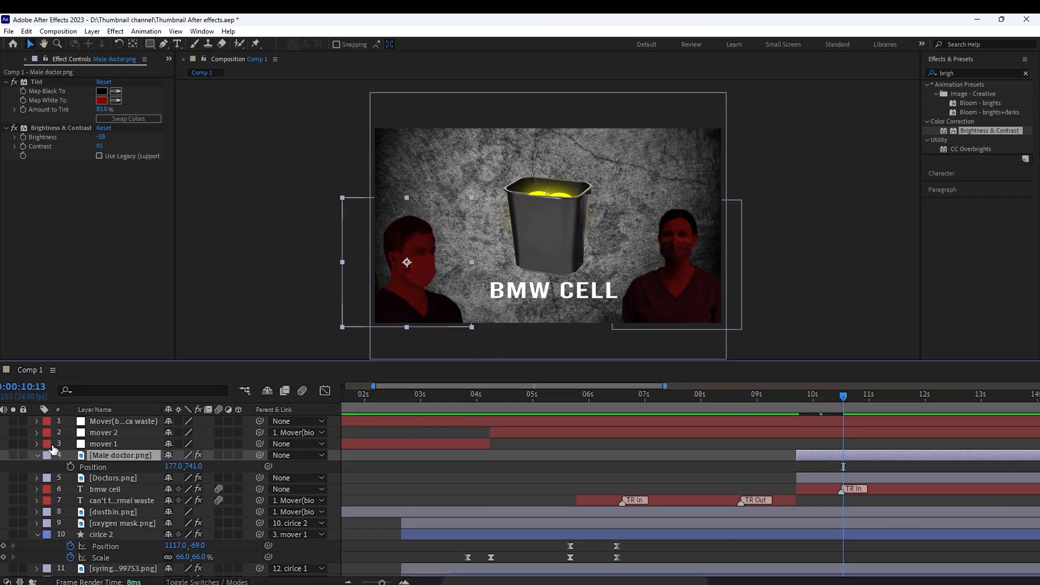
click(90, 476)
key(p)
click(63, 488)
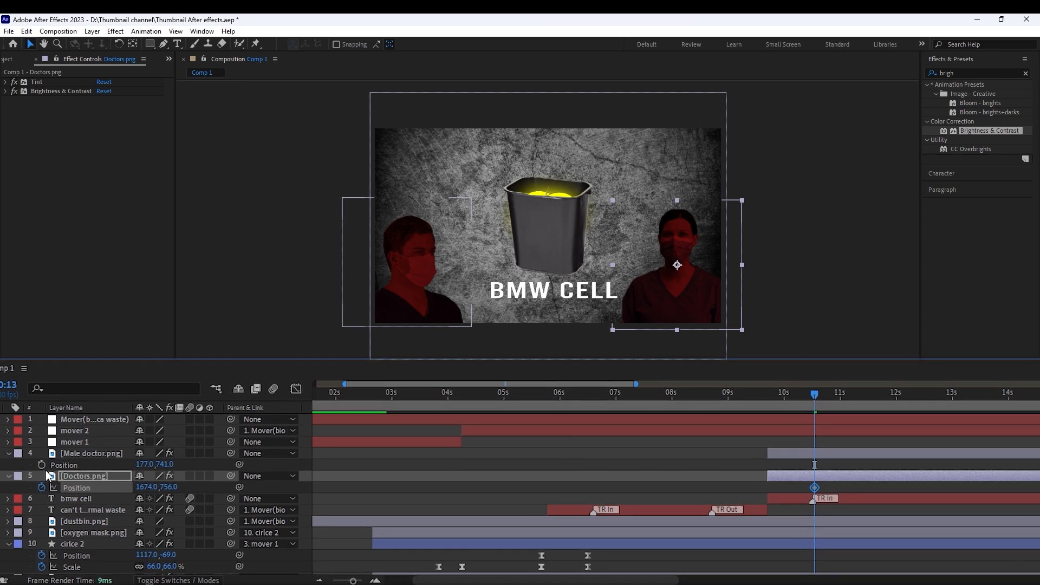
click(64, 466)
At 0:00:09:17, move both doctors outside the frame, with X position -581 for the male and 2524 for the female
drag(806, 396, 750, 399)
drag(148, 464, 665, 493)
key(ctrl+z)
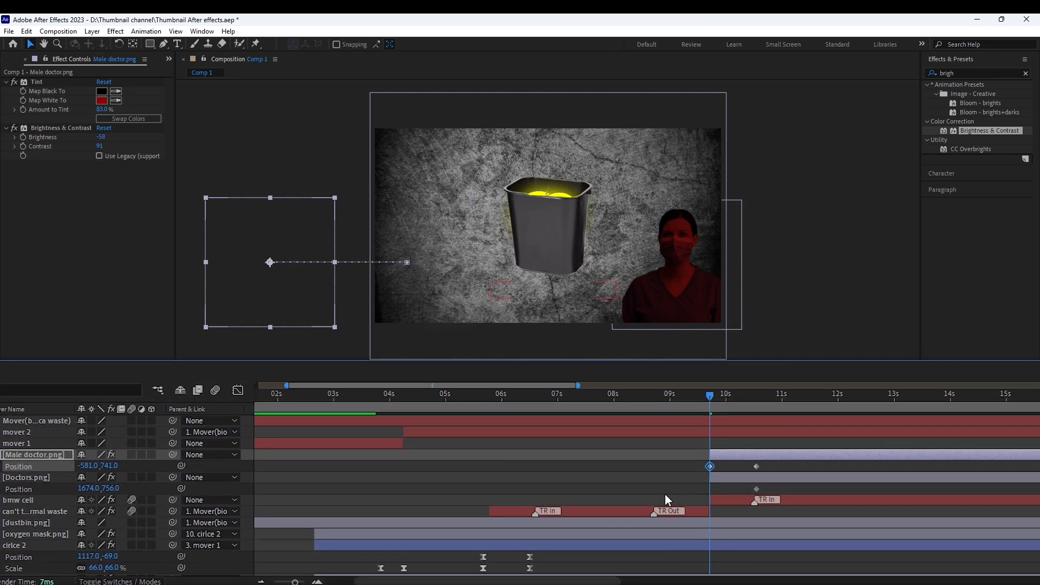
drag(81, 489, 631, 490)
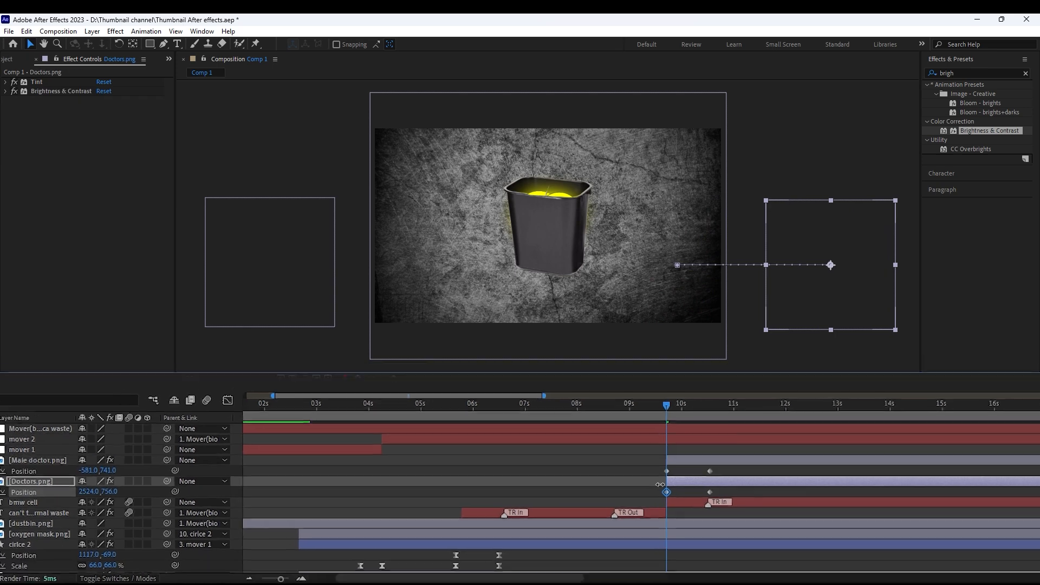
Move the male doctor's ending Position keyframe to 0:00:10:09 and apply Easy Ease to both doctors' Position keyframes
drag(666, 406, 691, 416)
drag(699, 472, 661, 491)
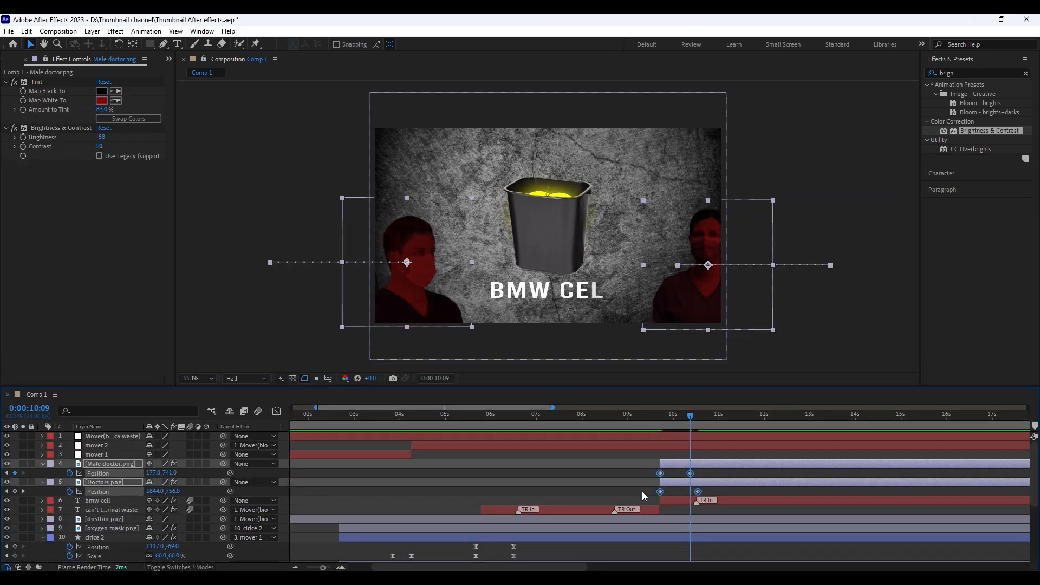
key(F9)
Reshape both doctors' Position speed curves in the Graph Editor, extending the ending keyframes' influence for a fast start and slow stop
click(276, 411)
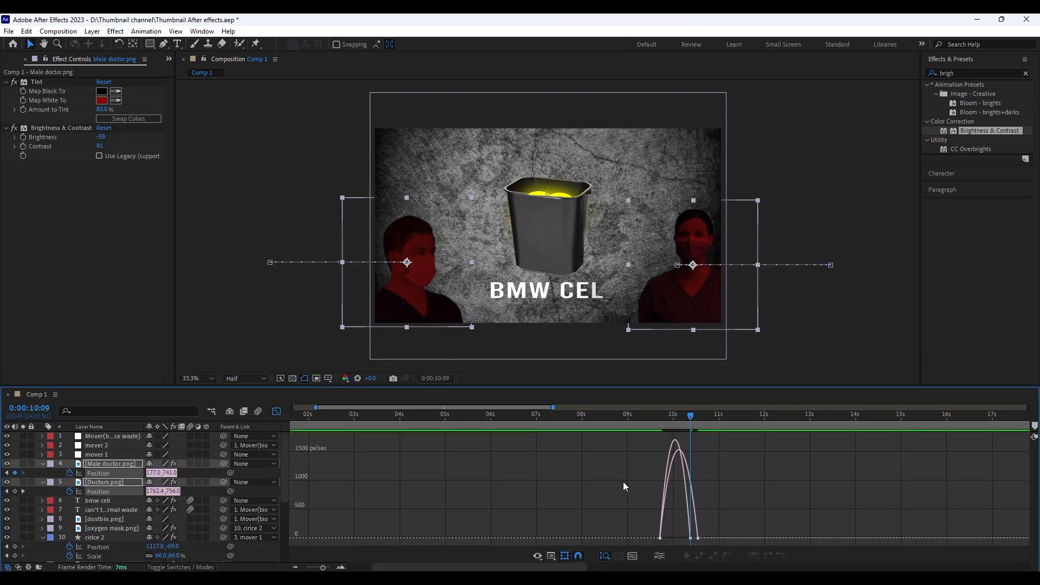
click(634, 556)
key(minus)
drag(808, 499, 620, 504)
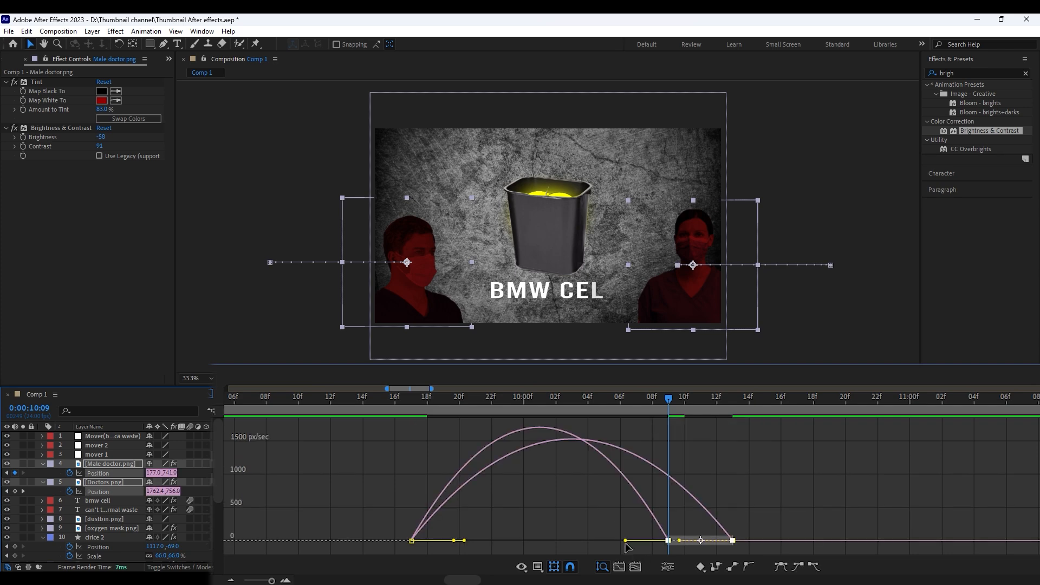
drag(625, 540, 471, 432)
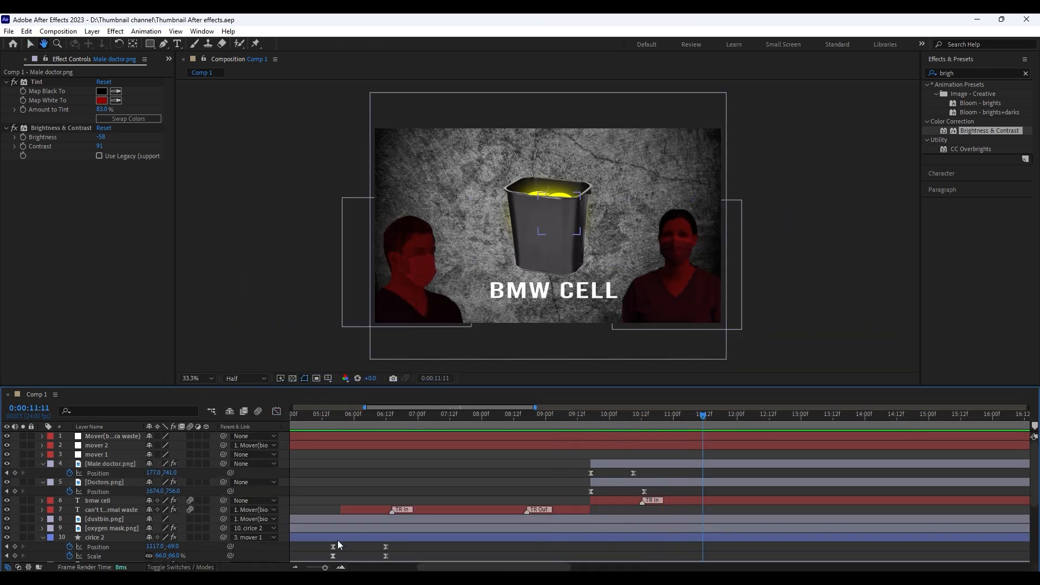
Trim all layers that are still running so that they end at 0:00:16:01
key(minus)
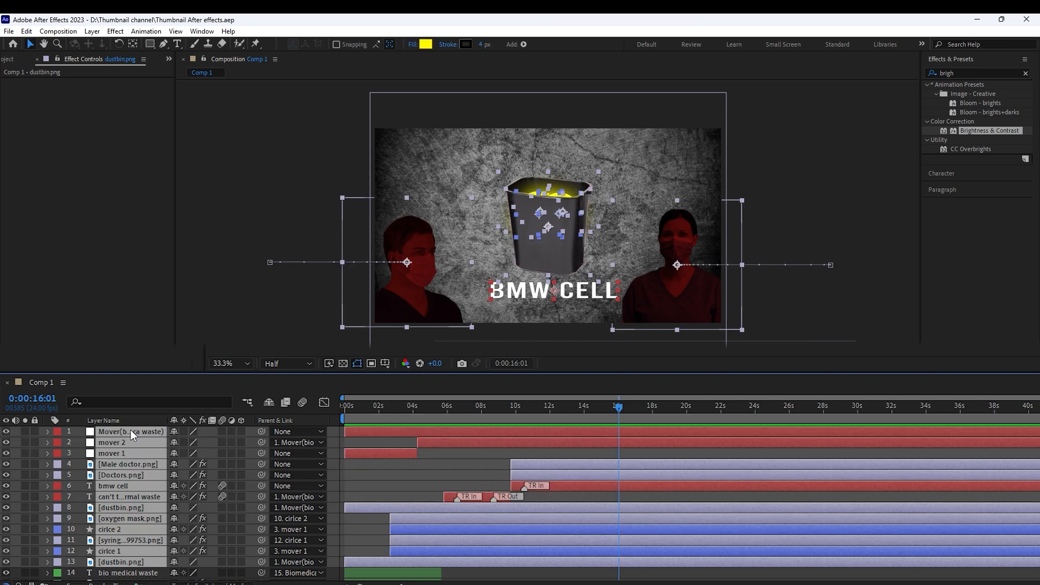
key(alt+])
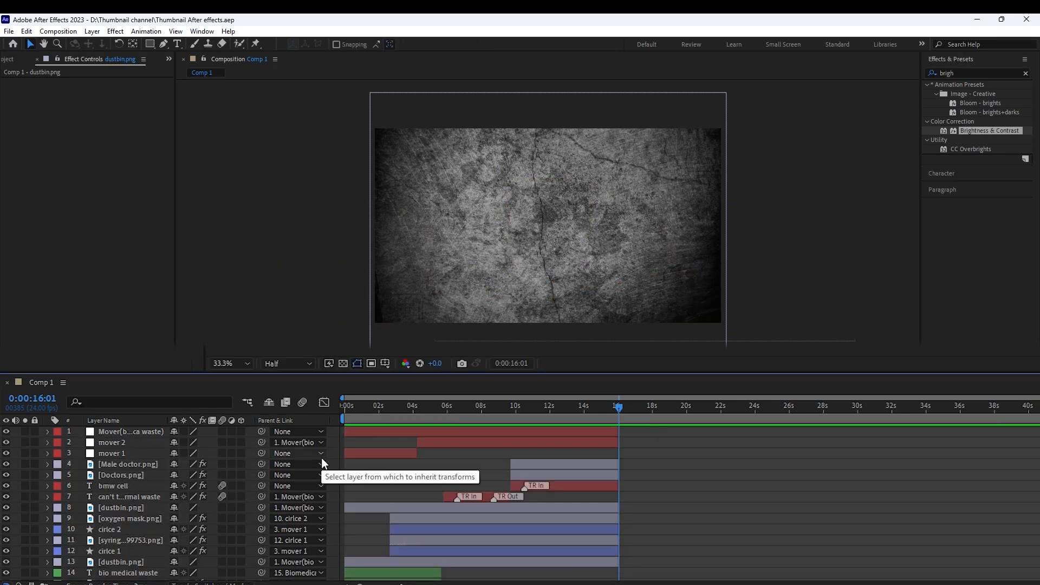
Pre-compose all layers, from the top mover null down to Grunge bg.jpg, into Pre-comp 1
scroll(321, 457, down, 4)
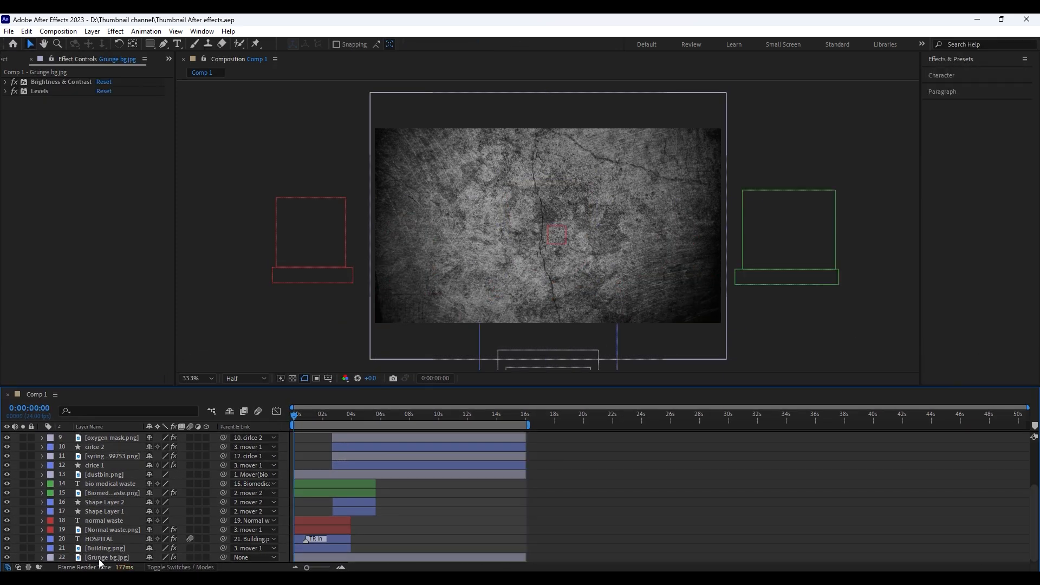
click(104, 560)
scroll(65, 498, up, 5)
right_click(131, 434)
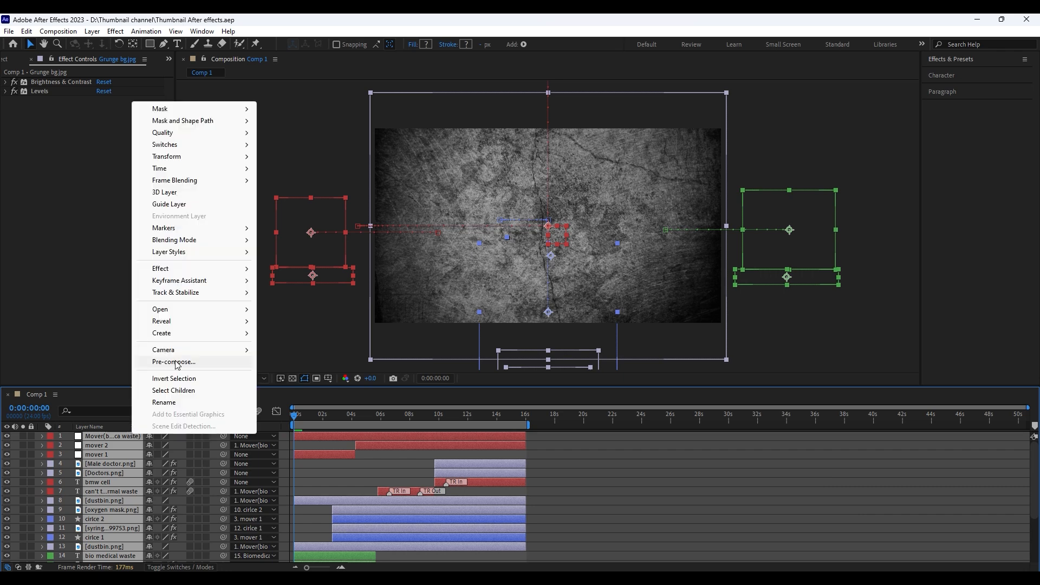
click(173, 360)
key(Return)
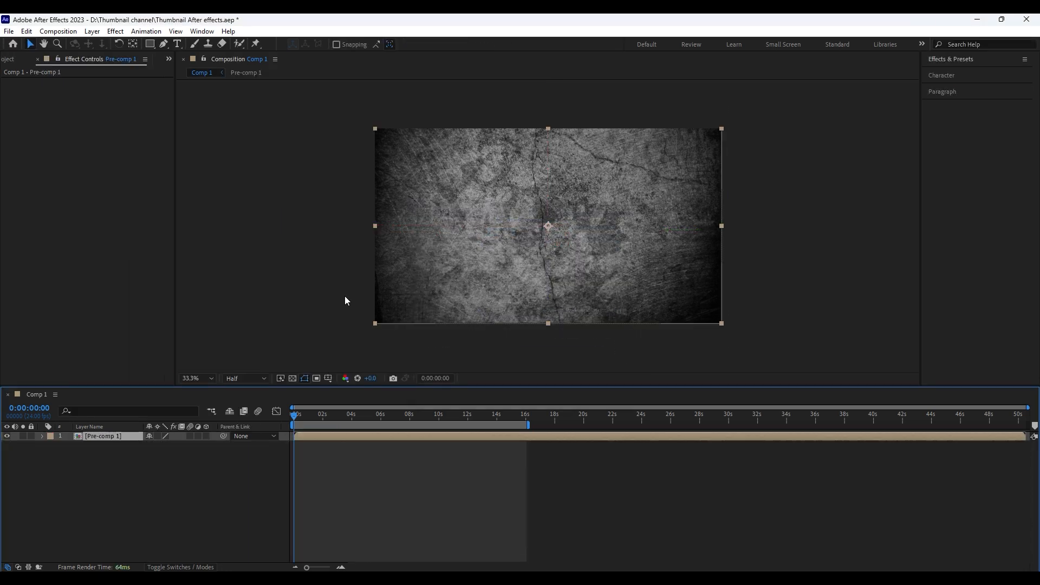
Parent Pre-comp 1 to a new null object and enlarge the pre-comp slightly beyond the frame edges
right_click(133, 480)
mouse_move(186, 345)
click(348, 413)
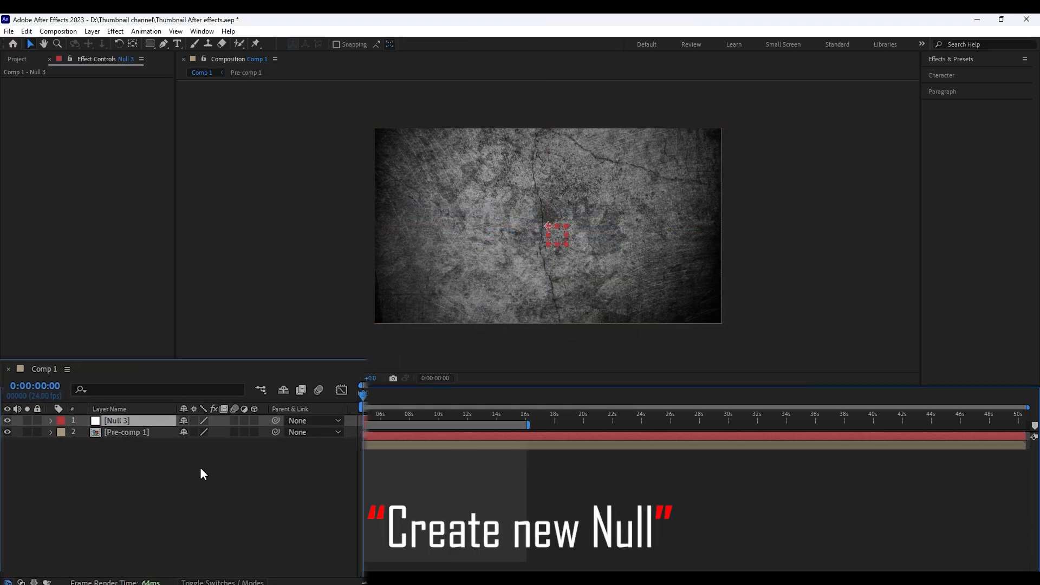
drag(276, 432, 150, 421)
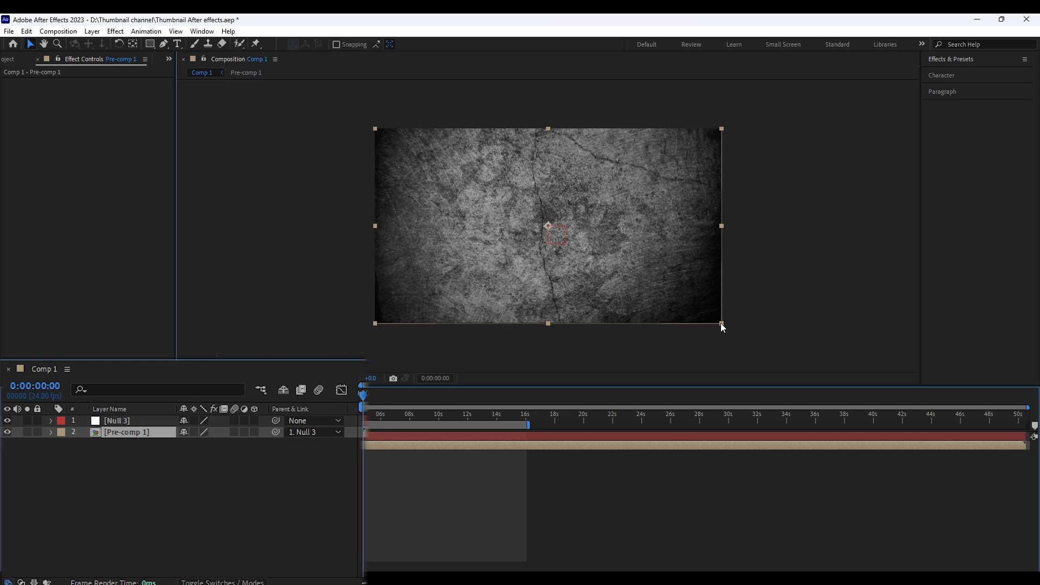
drag(722, 323, 735, 331)
Add the expression wiggle(4,9) to the Position of the new null
click(122, 424)
key(p)
alt+click(60, 441)
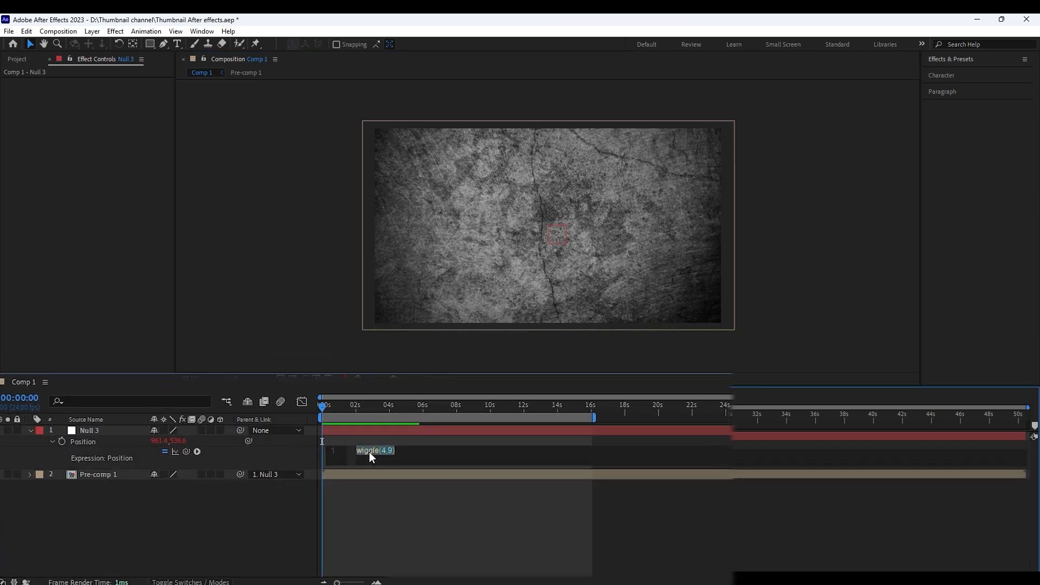
text(wiggle()
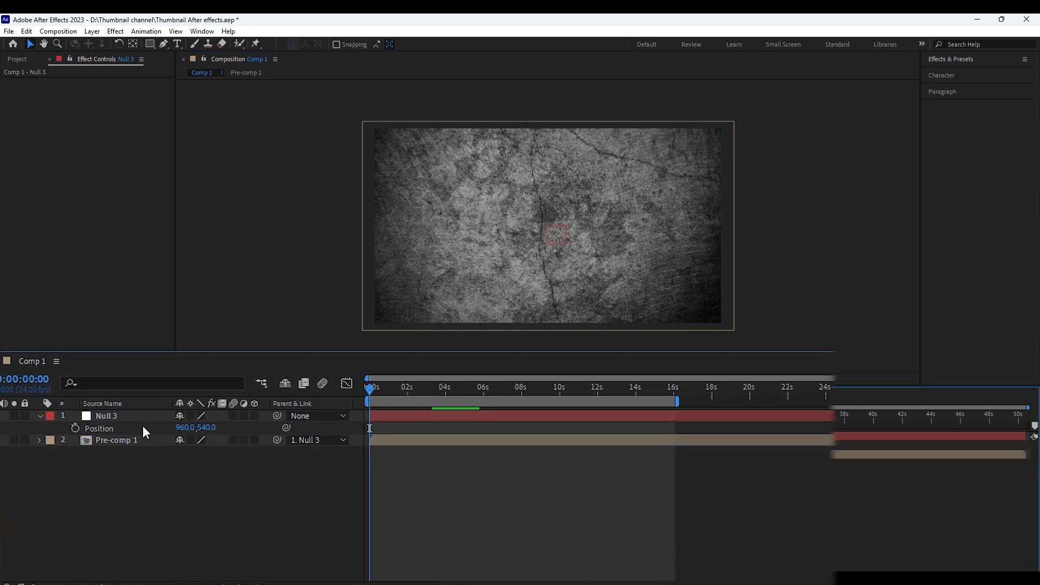
Add the expression wiggle(4,8) to the null's Rotation and preview the shake
key(r)
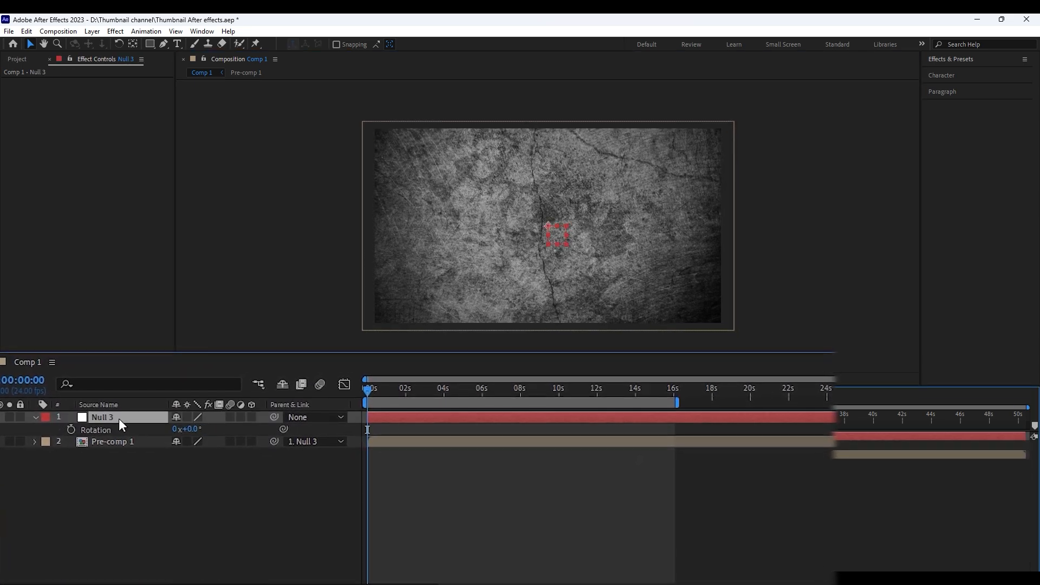
alt+click(70, 430)
text(wiggle()
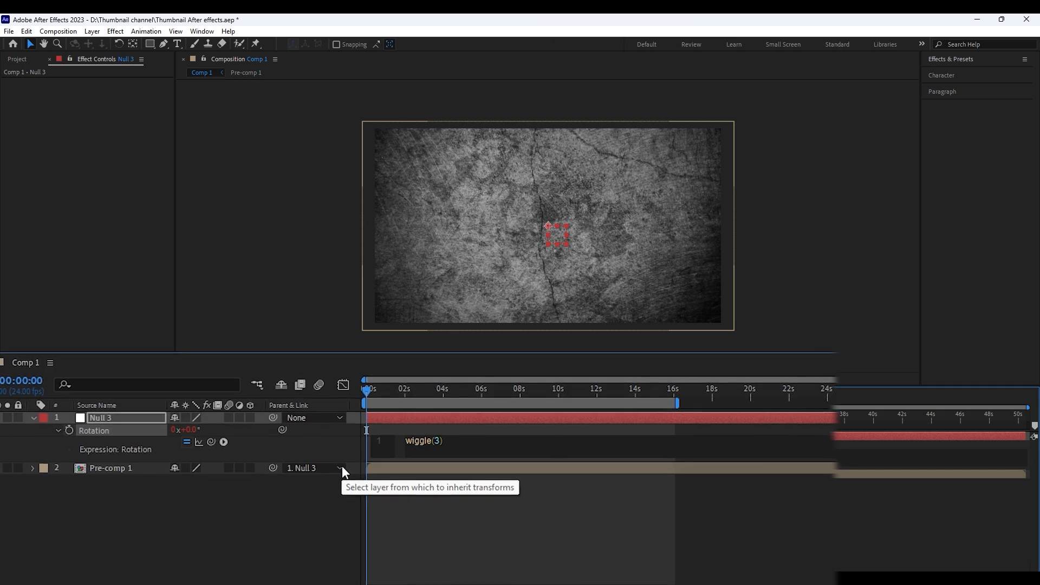
text(4,8)
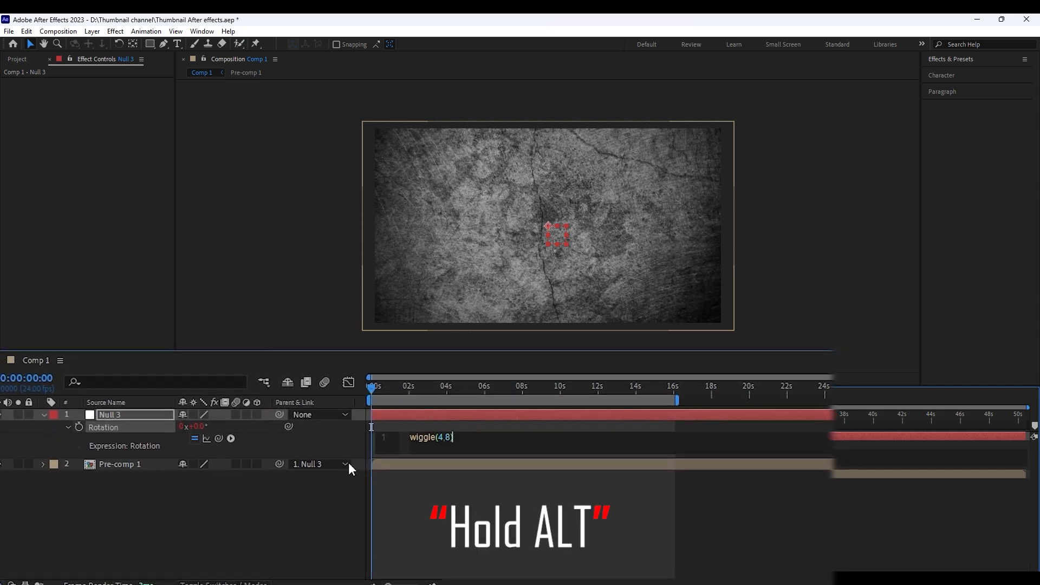
click(436, 423)
key(space)
key(space)
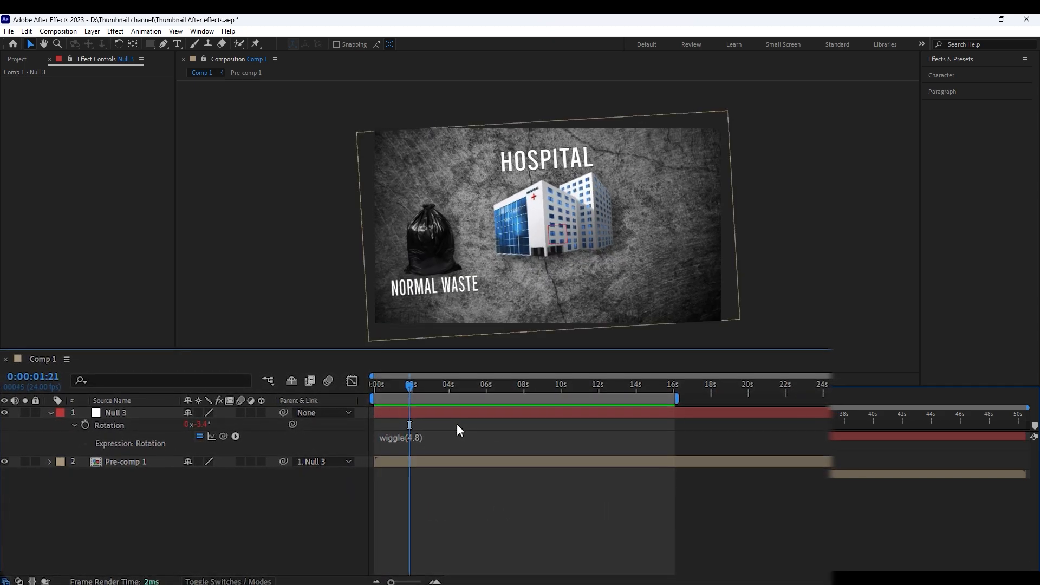
Soften the null's rotation shake by changing its expression to wiggle(1.5,3.5)
click(403, 438)
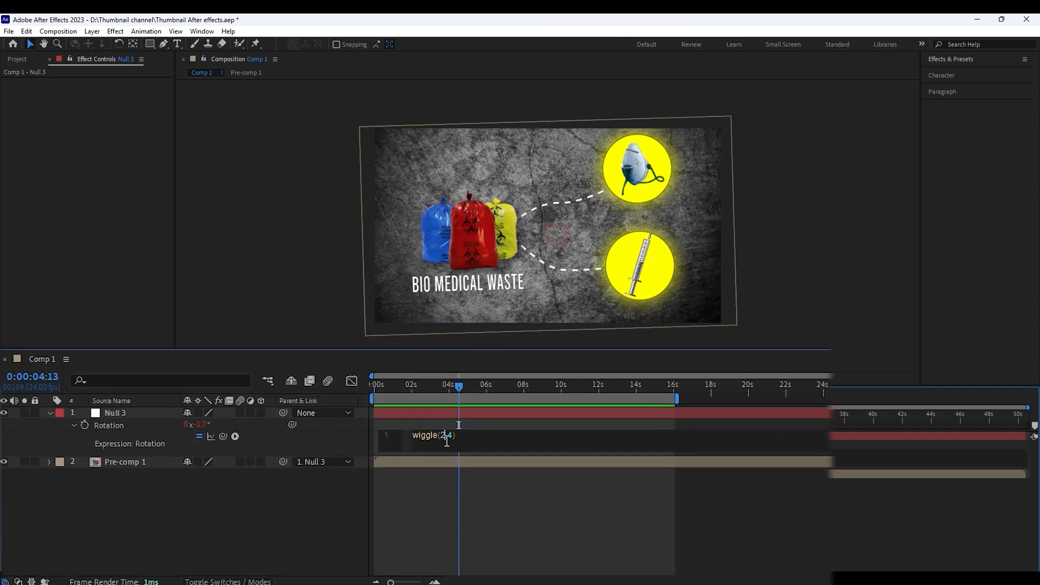
key(BackSpace)
text(1,)
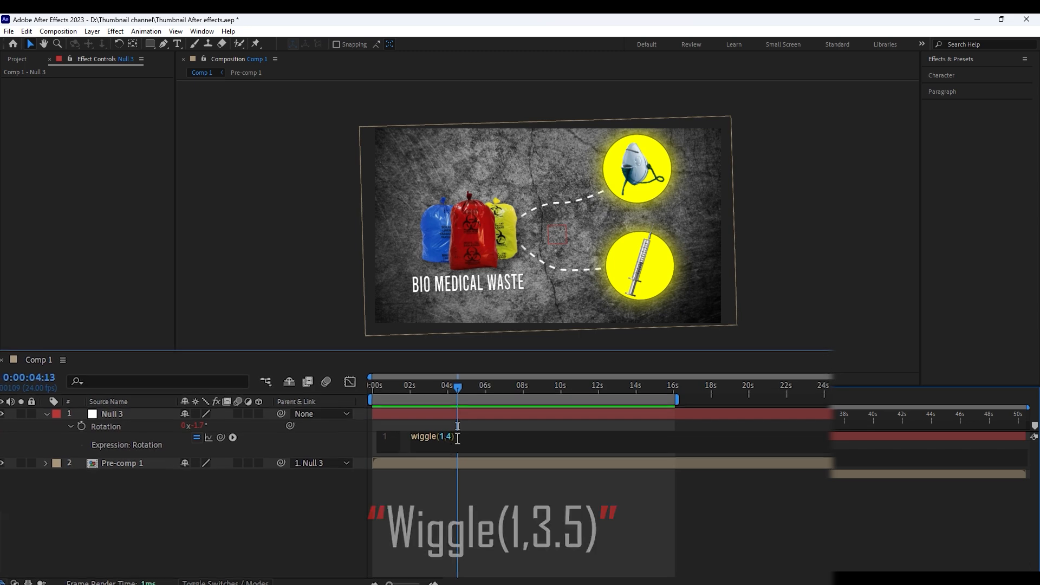
click(451, 437)
key(BackSpace)
text(3)
click(443, 397)
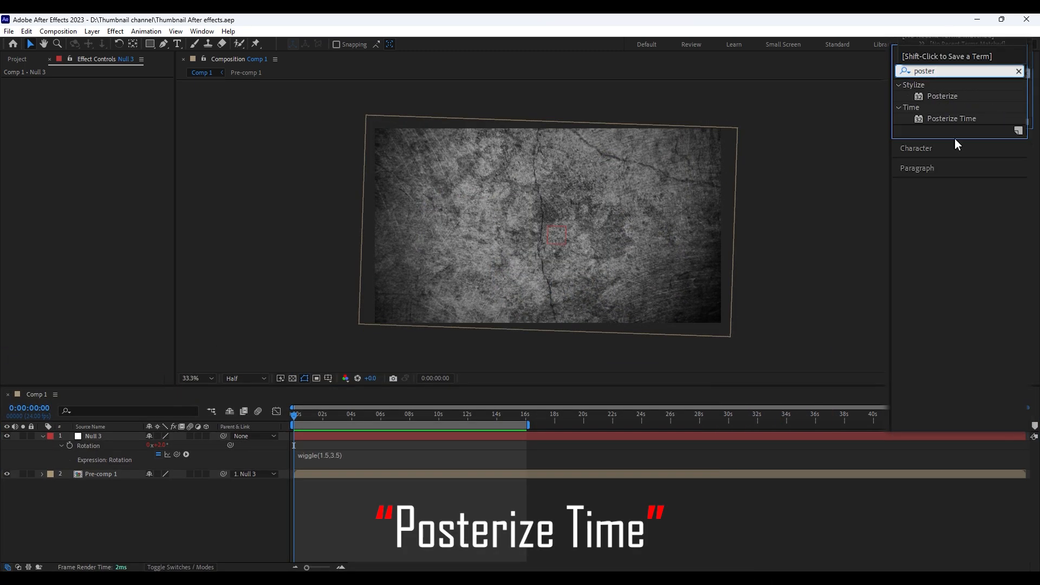
Apply the Posterize Time effect to Pre-comp 1
drag(355, 453, 325, 474)
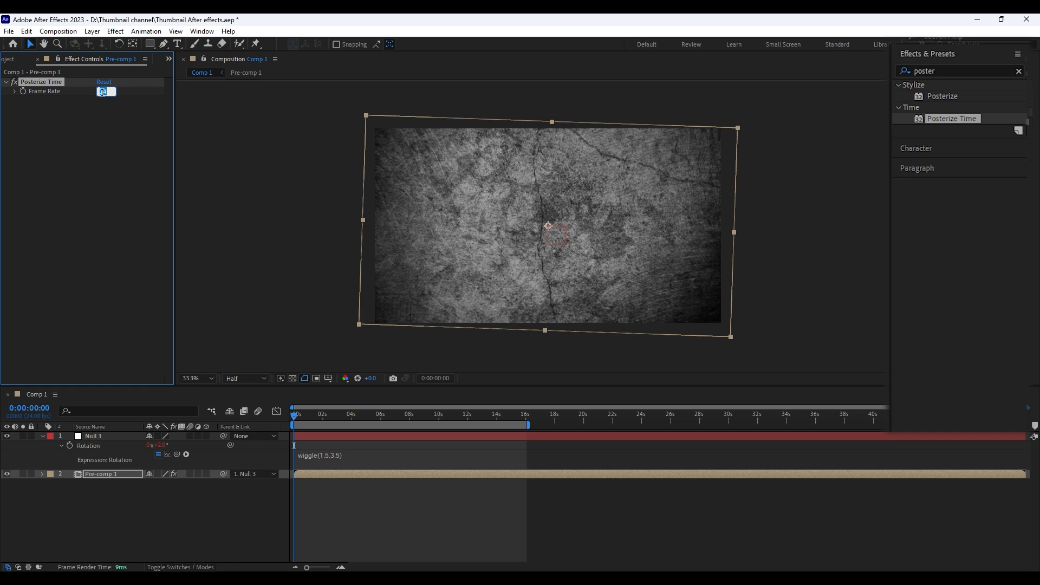